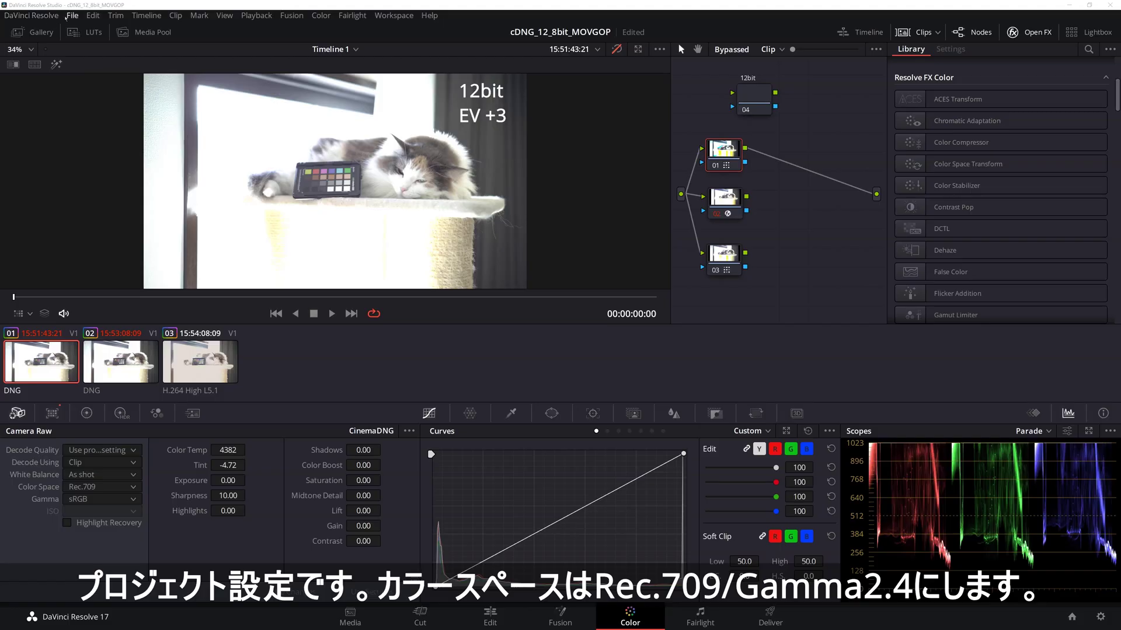
- Open Project Settings at Color Management, keeping DaVinci YRGB Color Managed and Rec.709 Gamma 2.4 timeline space
{"action": "left_click", "coordinate": [72, 16]}
{"action": "left_click", "coordinate": [139, 242]}
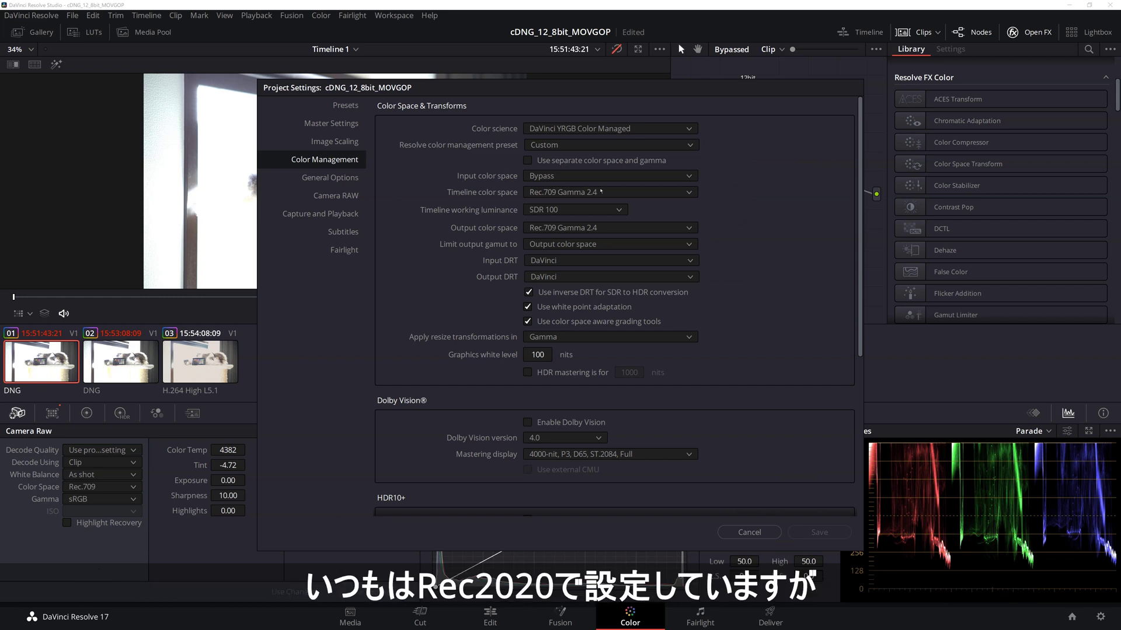
{"action": "left_click", "coordinate": [633, 130]}
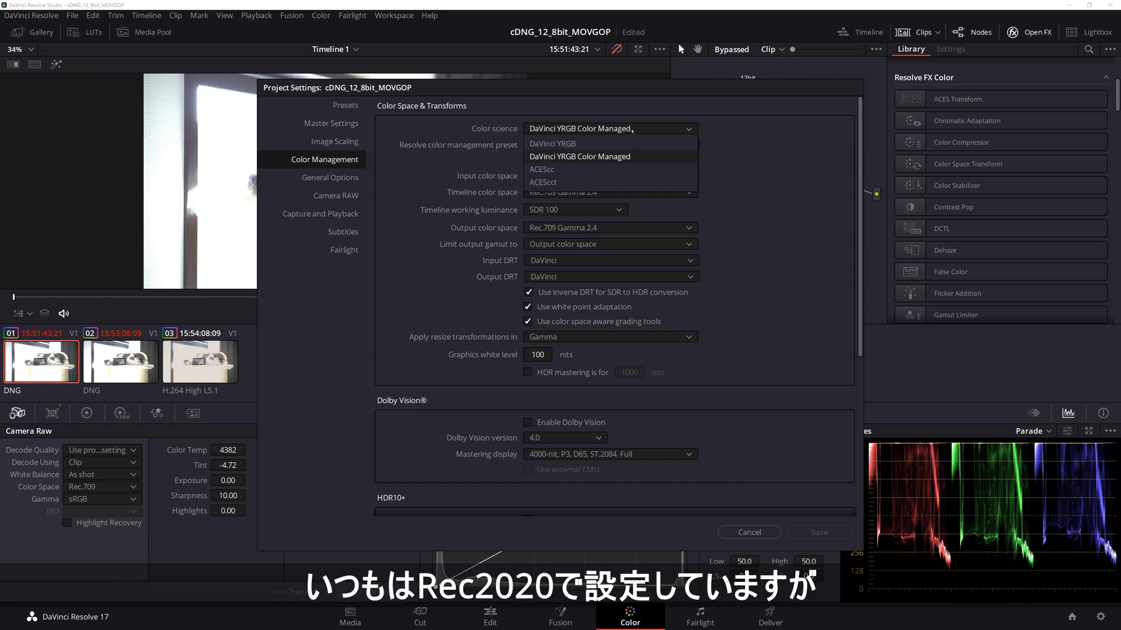
{"action": "left_click", "coordinate": [632, 131]}
{"action": "left_click", "coordinate": [632, 145]}
{"action": "left_click", "coordinate": [632, 150]}
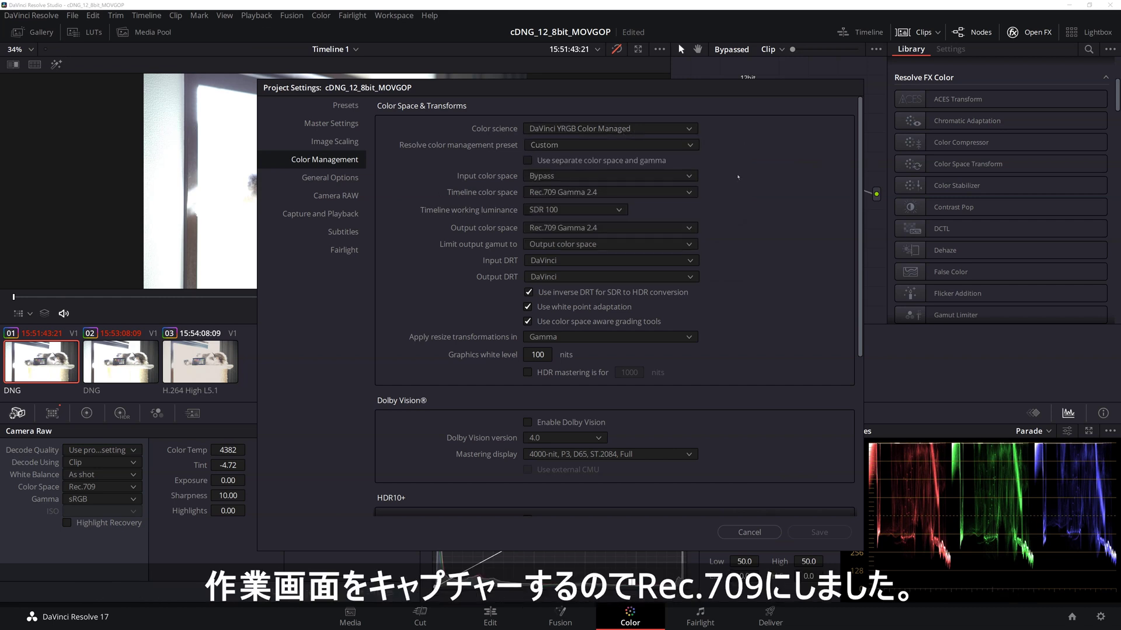
{"action": "left_click", "coordinate": [615, 195]}
{"action": "left_click", "coordinate": [615, 199]}
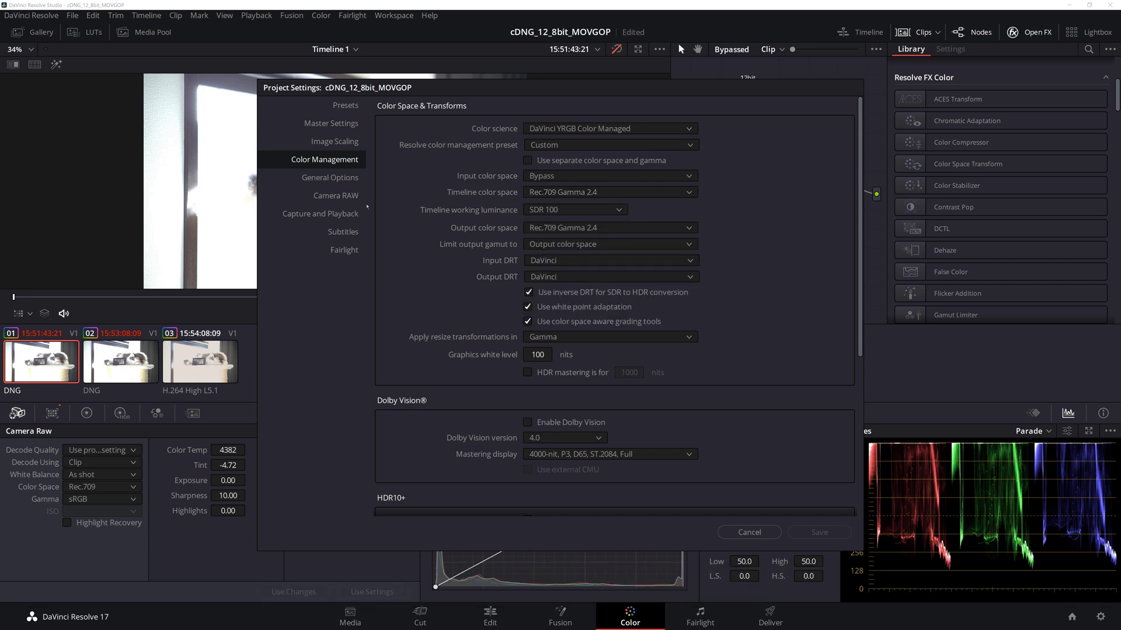
- Keep Camera RAW decoding on Project, enable Highlight recovery, and save the project settings
{"action": "left_click", "coordinate": [351, 195]}
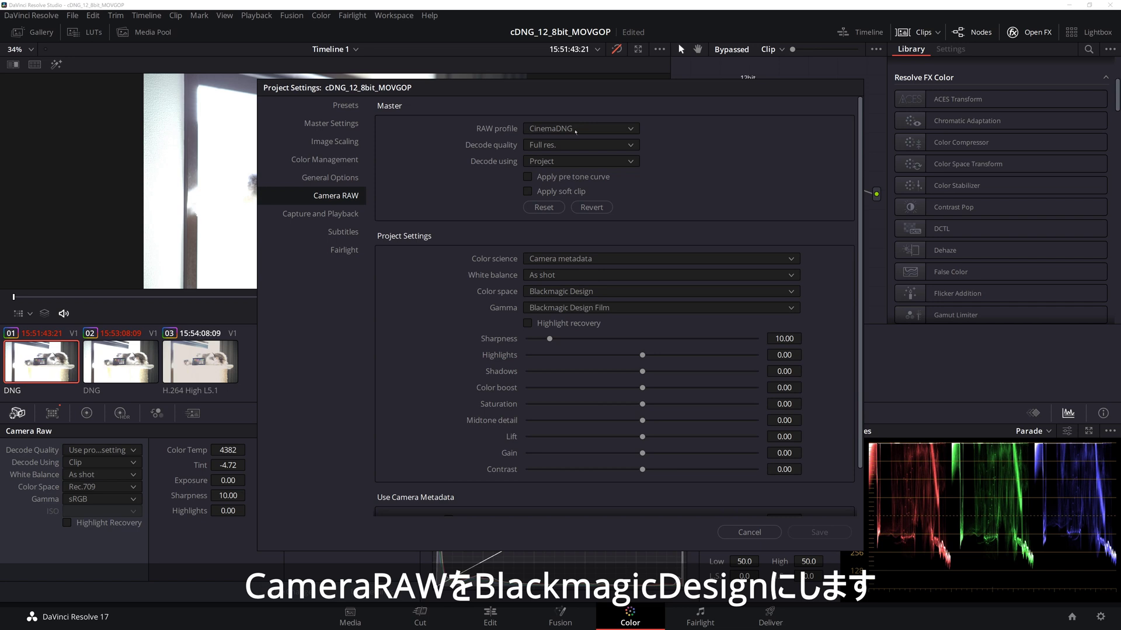
{"action": "left_click", "coordinate": [563, 162]}
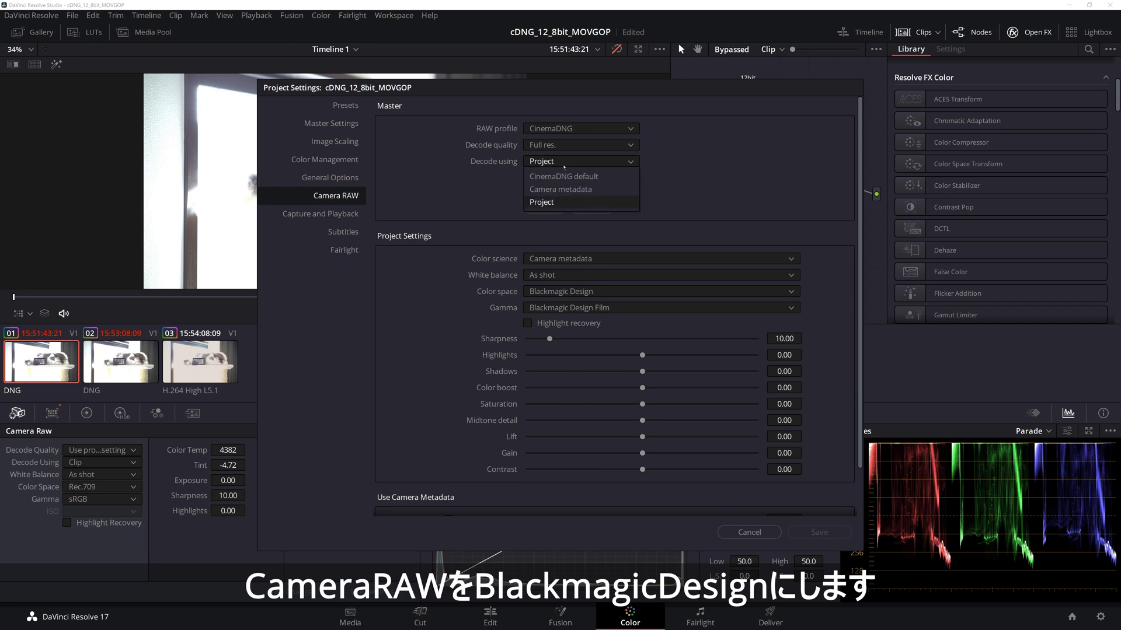
{"action": "left_click", "coordinate": [703, 183]}
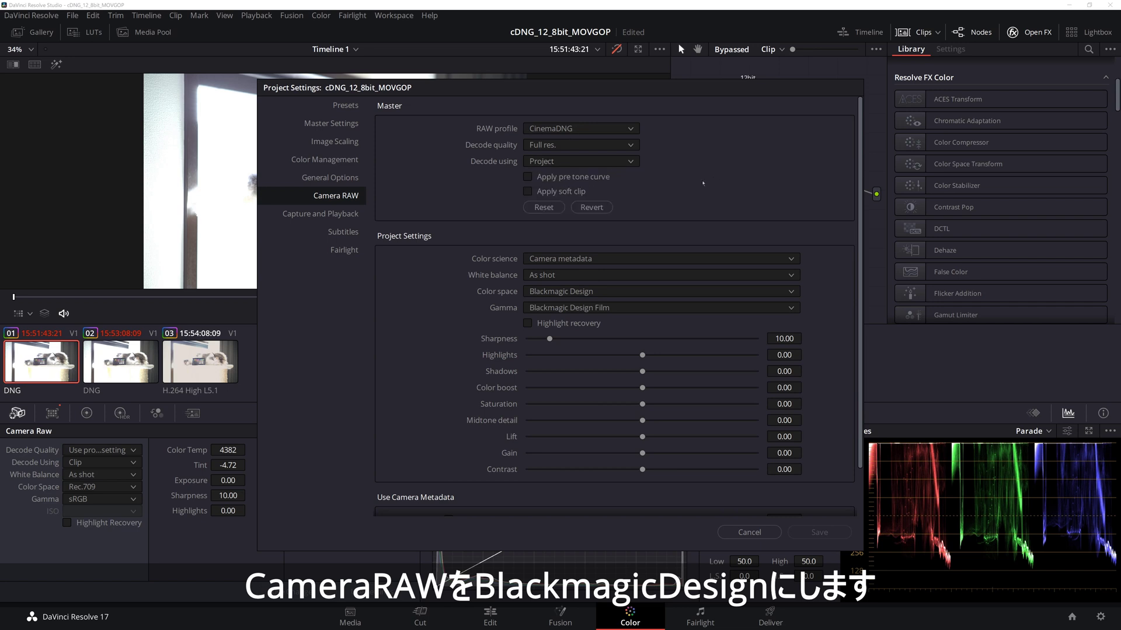
{"action": "left_click", "coordinate": [578, 321]}
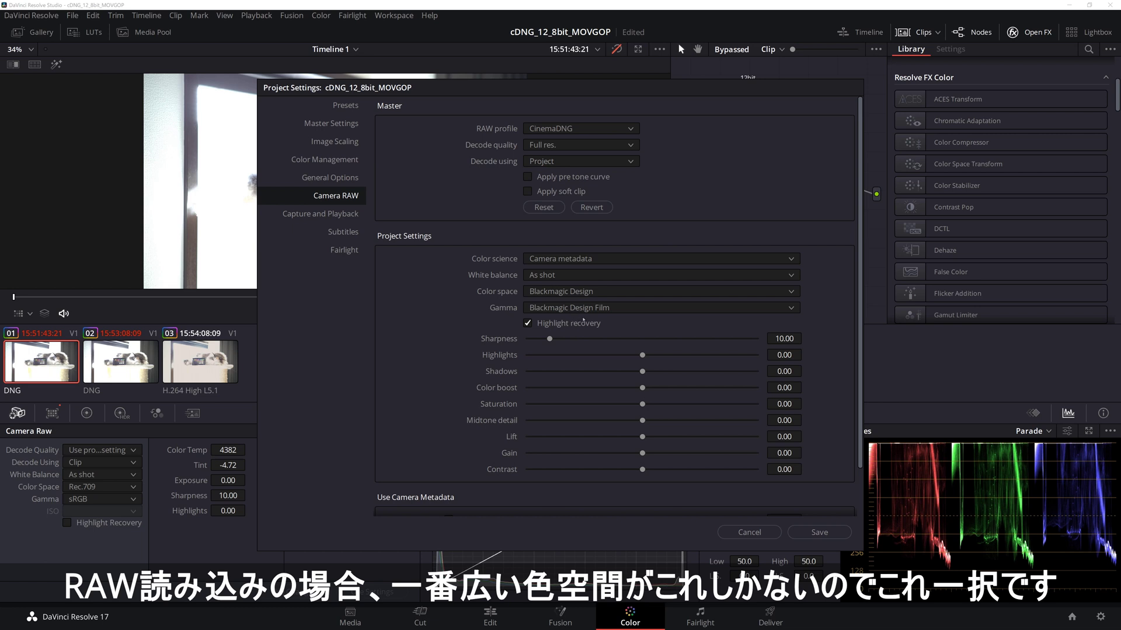
{"action": "scroll", "coordinate": [661, 331], "scroll_direction": "down", "scroll_amount": 1}
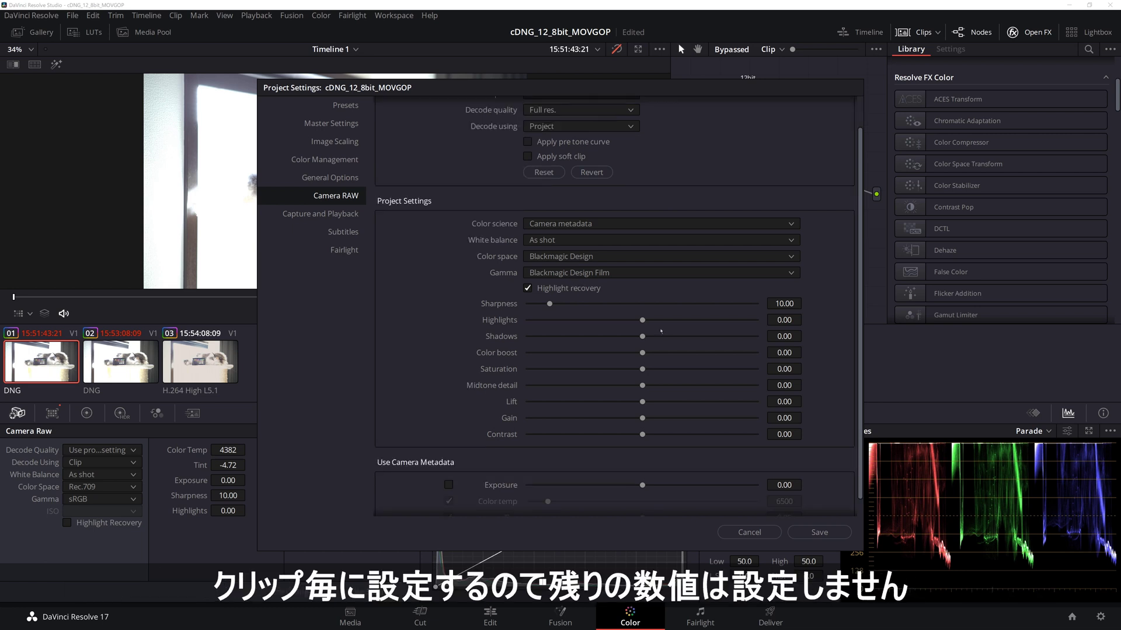
{"action": "scroll", "coordinate": [717, 409], "scroll_direction": "up", "scroll_amount": 1}
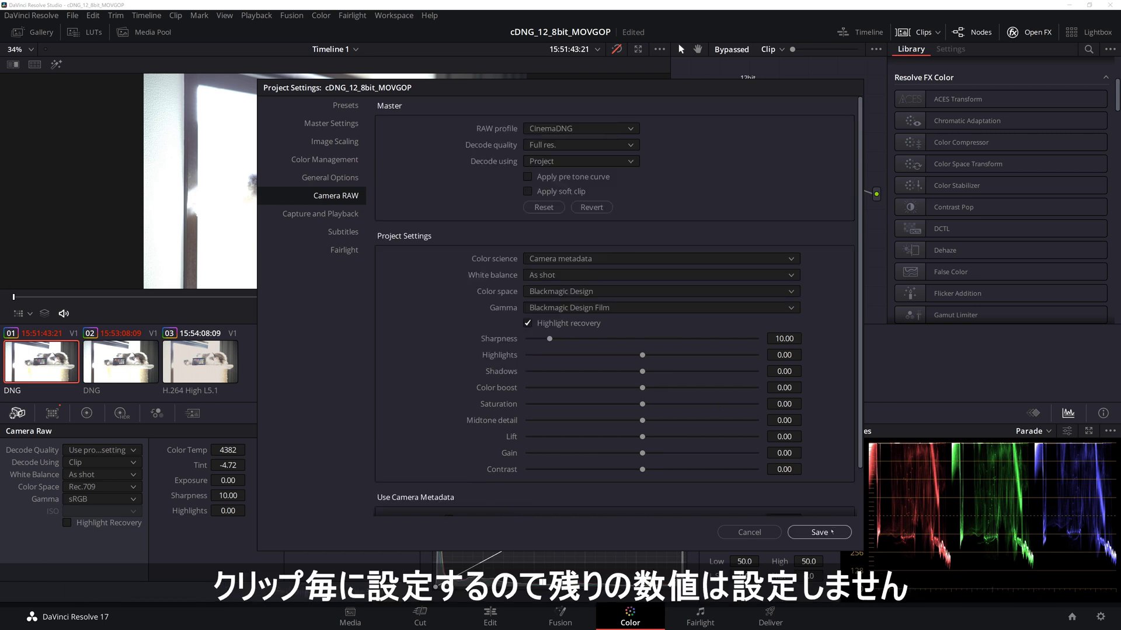
{"action": "left_click", "coordinate": [358, 159]}
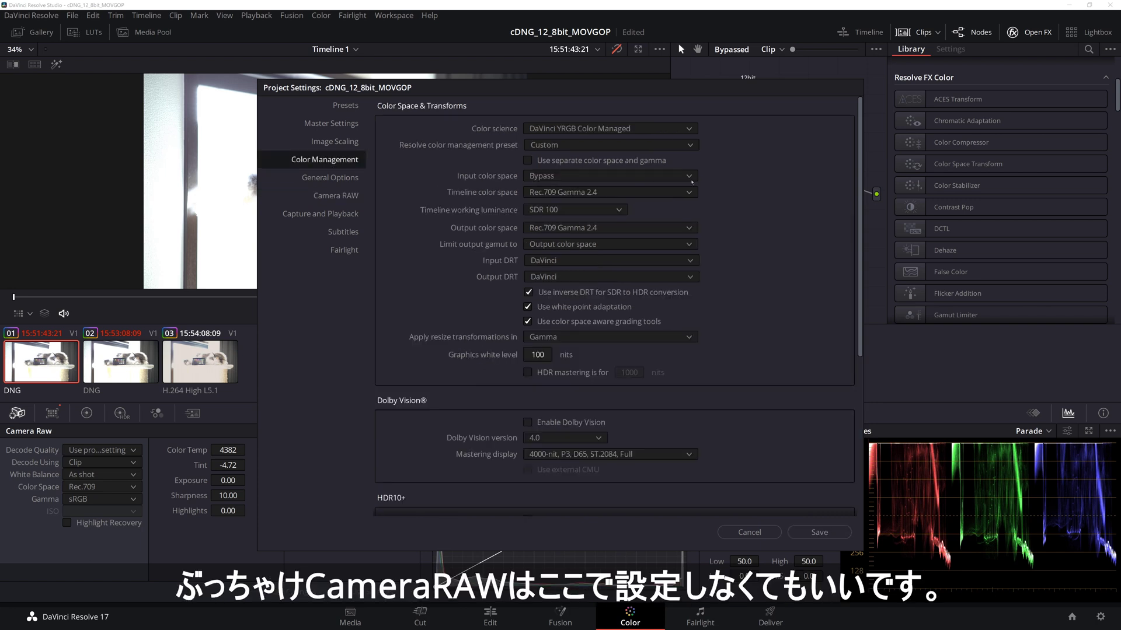
{"action": "left_click", "coordinate": [820, 533]}
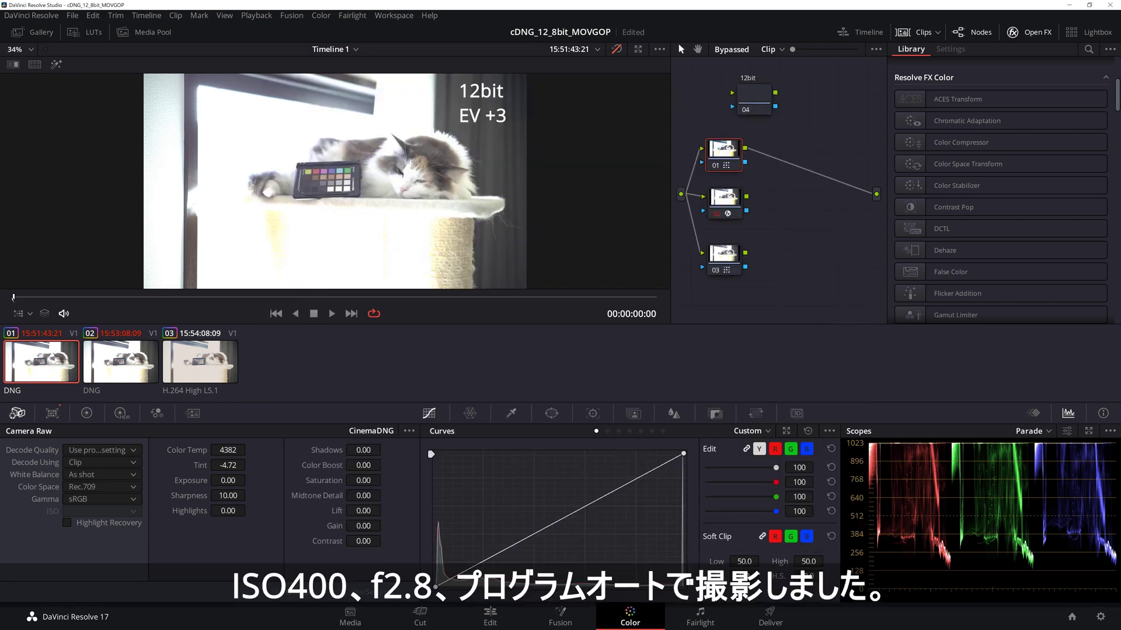
{"action": "mouse_move", "coordinate": [13, 298]}
{"action": "left_mouse_down"}
{"action": "mouse_move", "coordinate": [686, 305]}
{"action": "mouse_move", "coordinate": [14, 304]}
{"action": "left_mouse_up"}
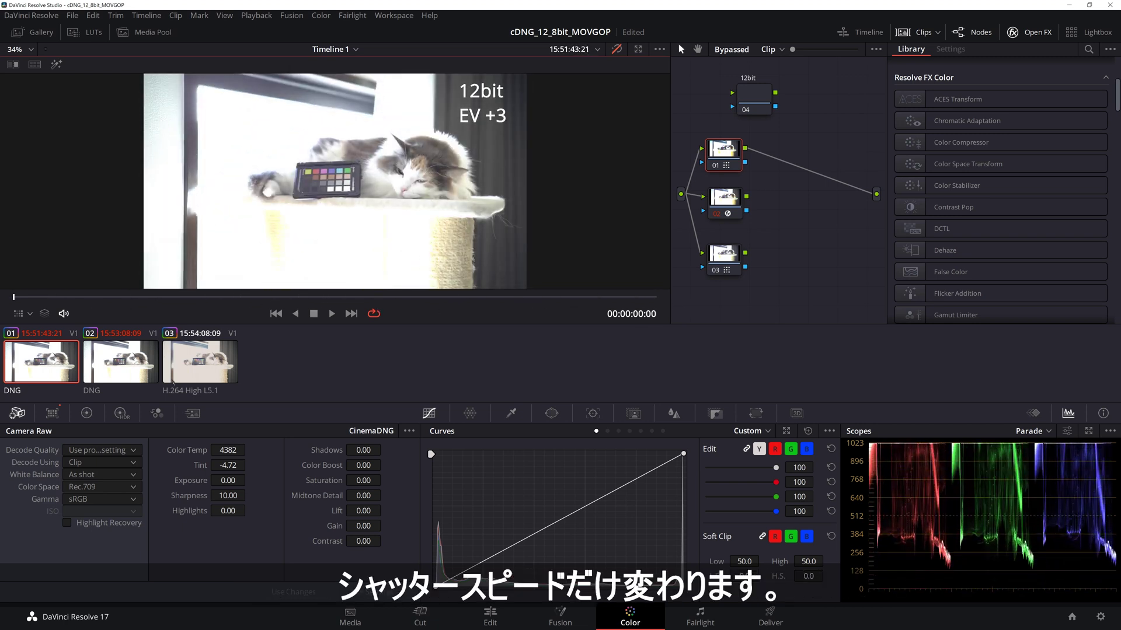
{"action": "left_click", "coordinate": [107, 351]}
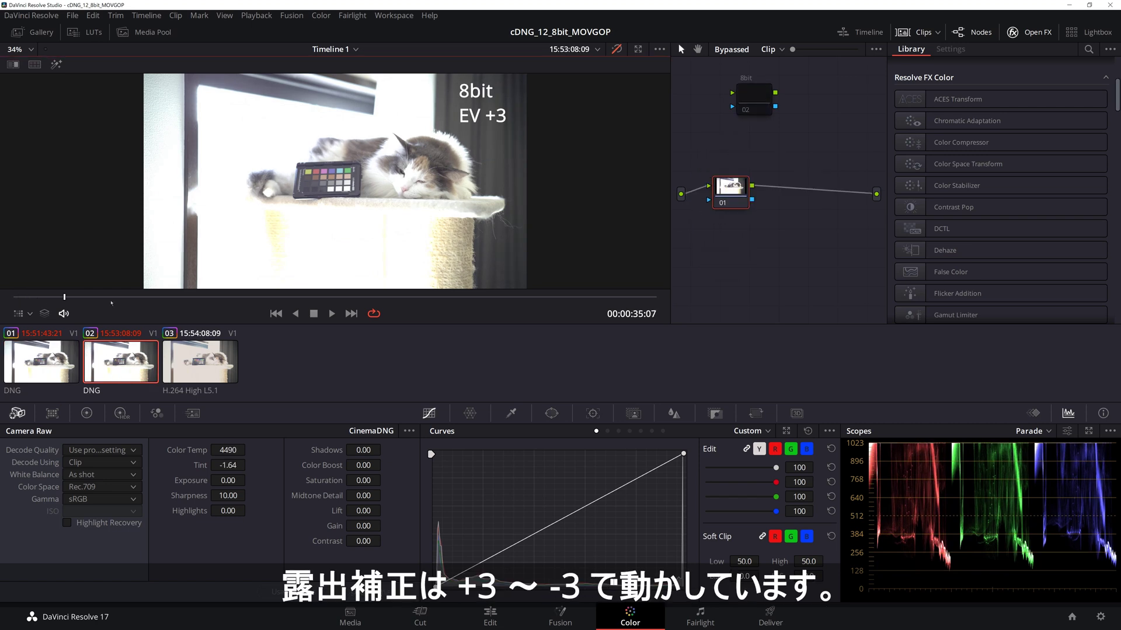
{"action": "mouse_move", "coordinate": [30, 299]}
{"action": "left_mouse_down"}
{"action": "mouse_move", "coordinate": [632, 298]}
{"action": "mouse_move", "coordinate": [14, 298]}
{"action": "left_mouse_up"}
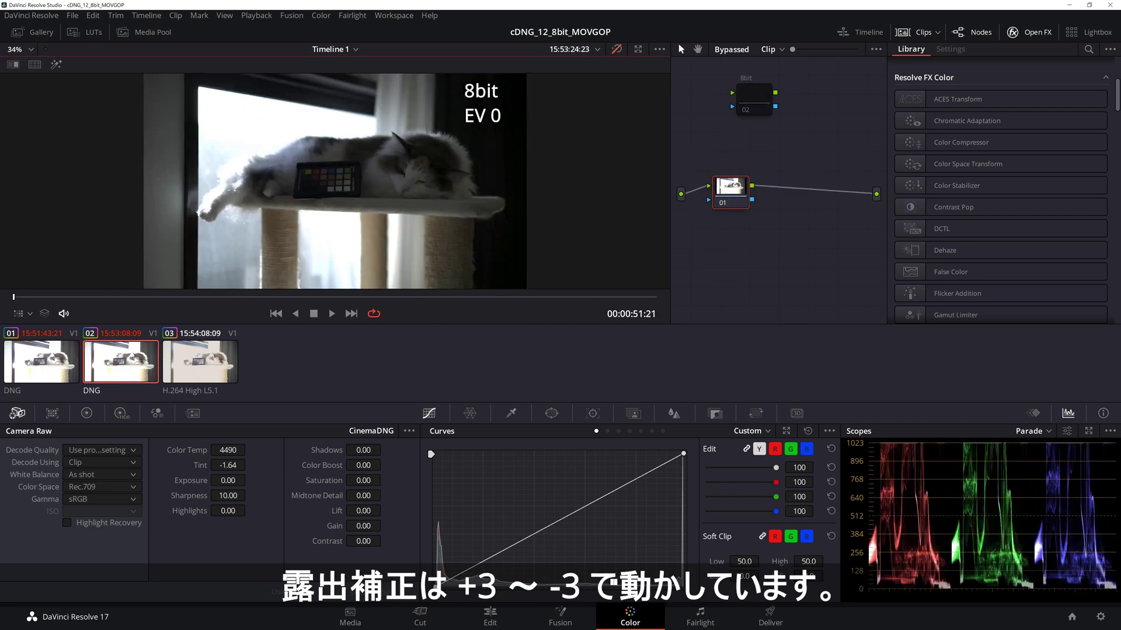
{"action": "left_click", "coordinate": [198, 352]}
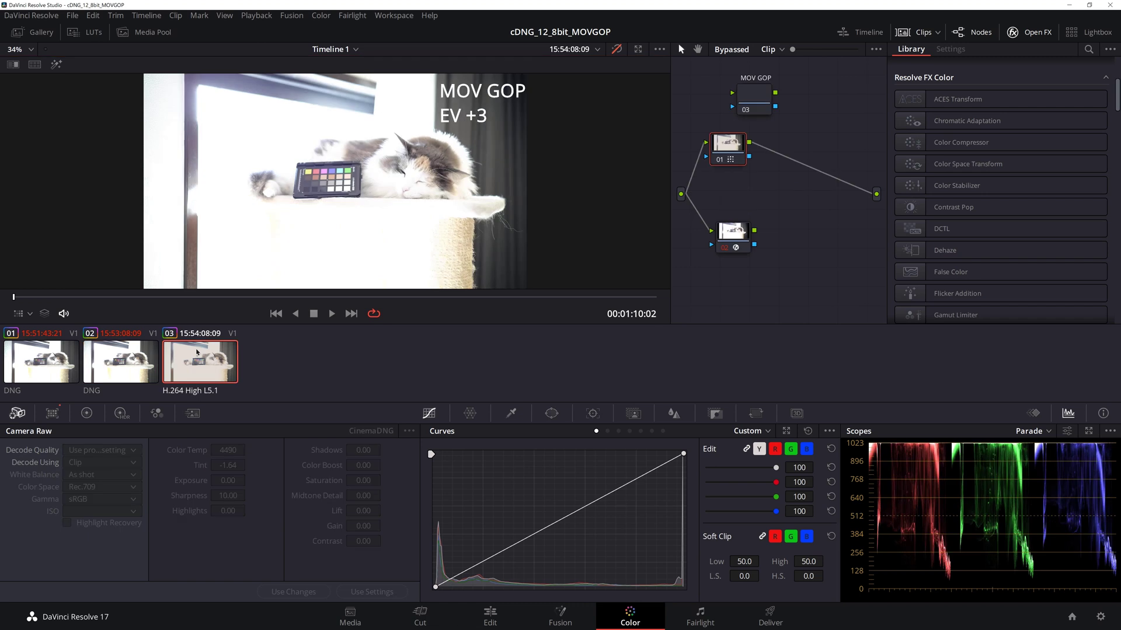
{"action": "left_click", "coordinate": [154, 353]}
{"action": "key", "text": "Up"}
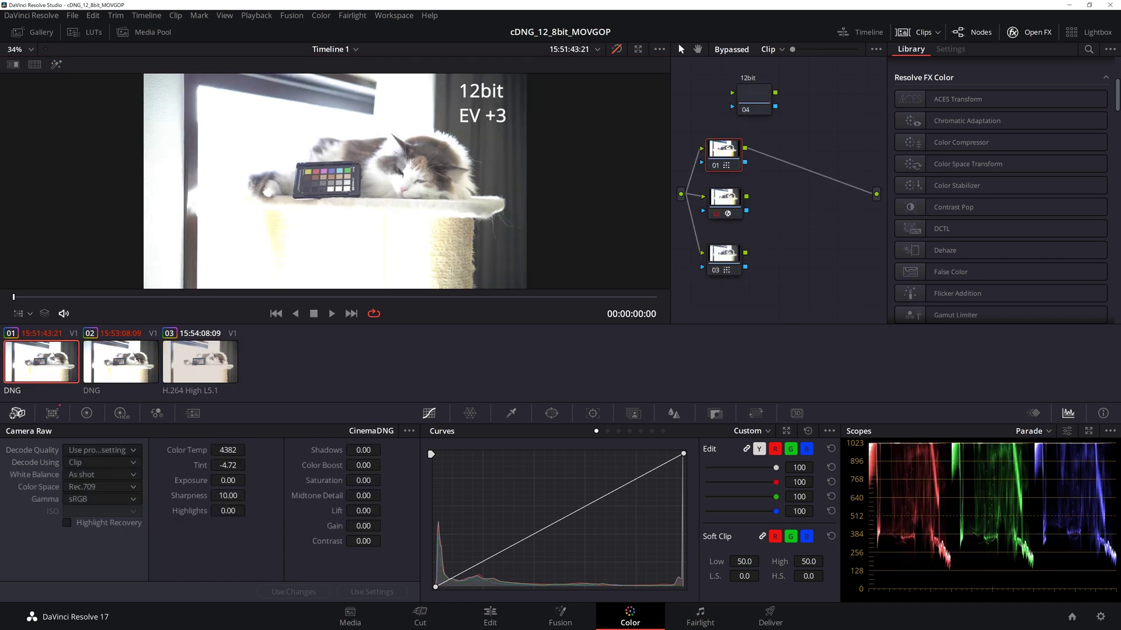
{"action": "key", "text": "Down"}
{"action": "left_click", "coordinate": [182, 361]}
{"action": "left_click", "coordinate": [38, 363]}
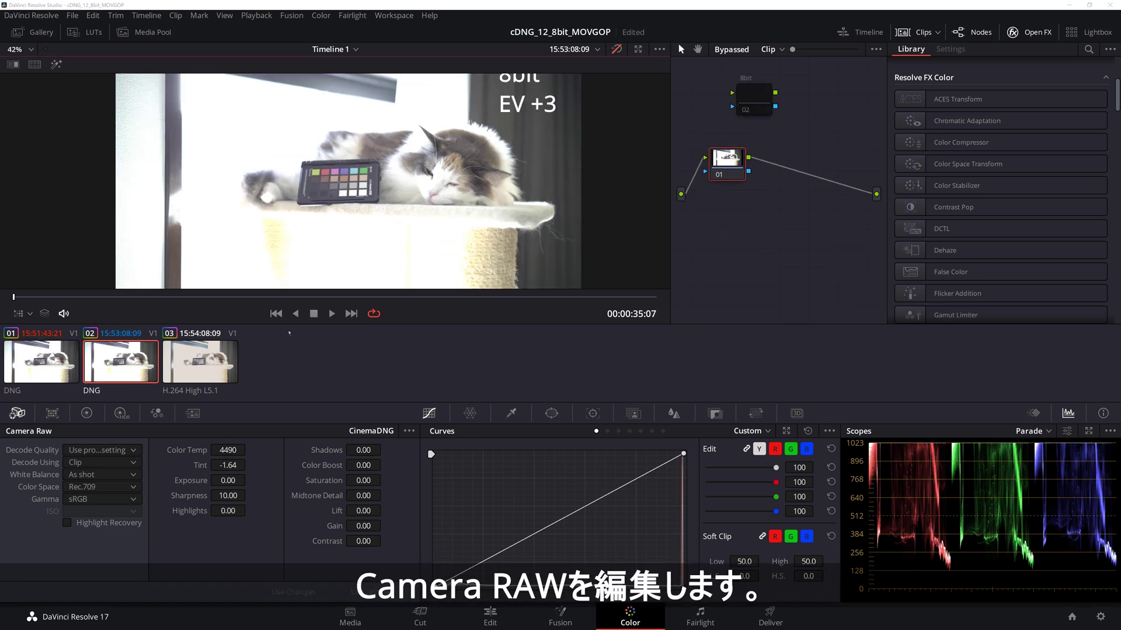
{"action": "left_click", "coordinate": [48, 371]}
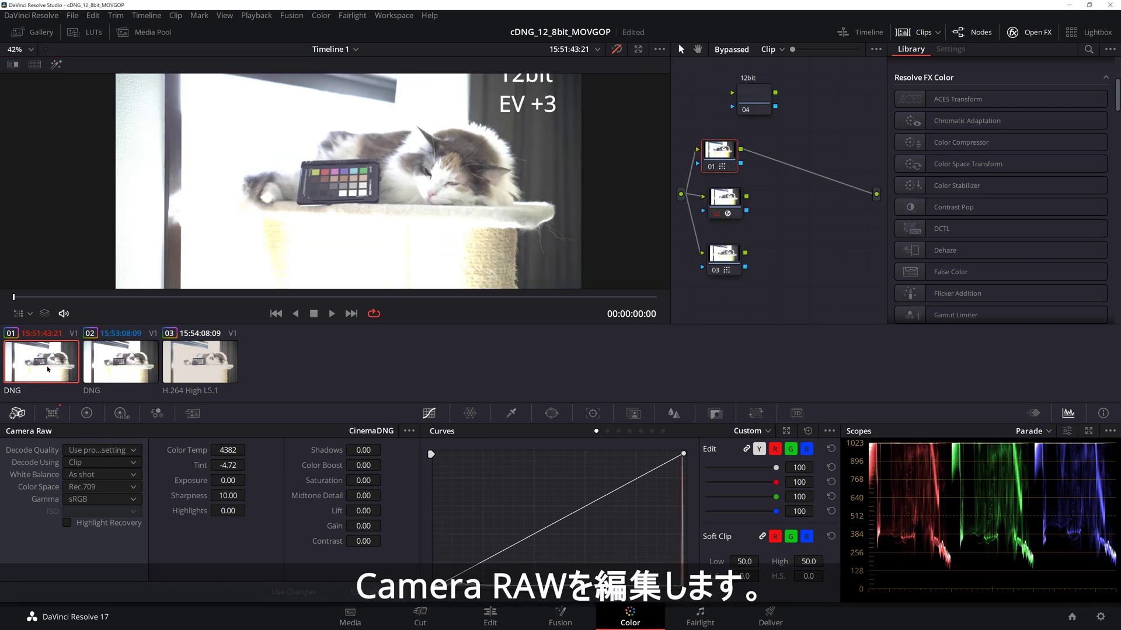
{"action": "left_click", "coordinate": [116, 365]}
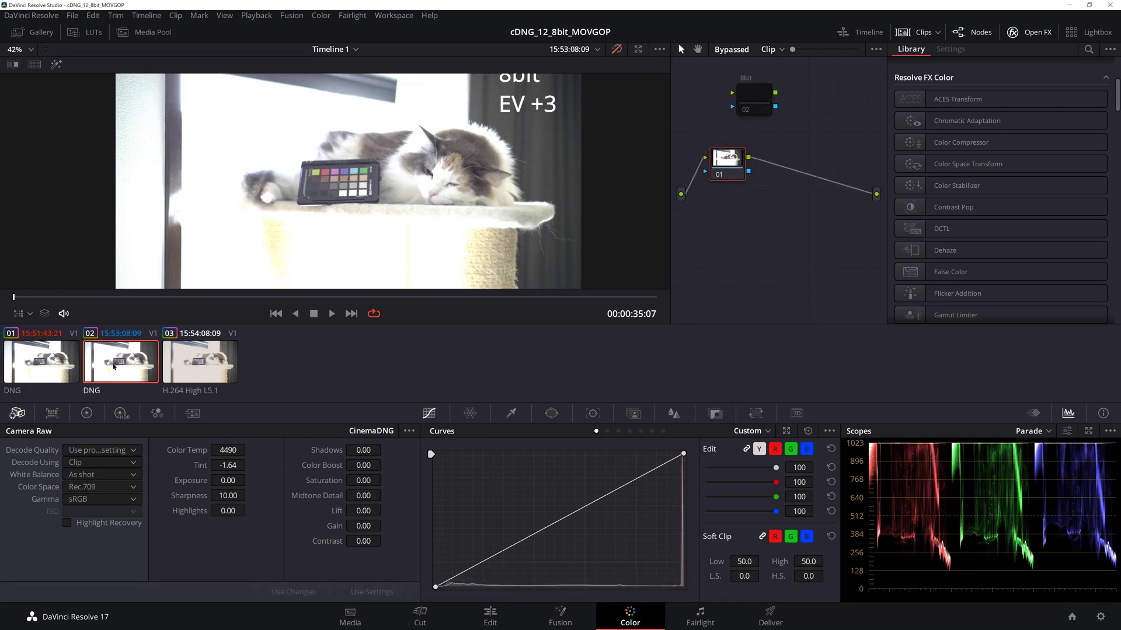
{"action": "left_click", "coordinate": [71, 367]}
{"action": "scroll", "coordinate": [431, 216], "scroll_direction": "down", "scroll_amount": 1}
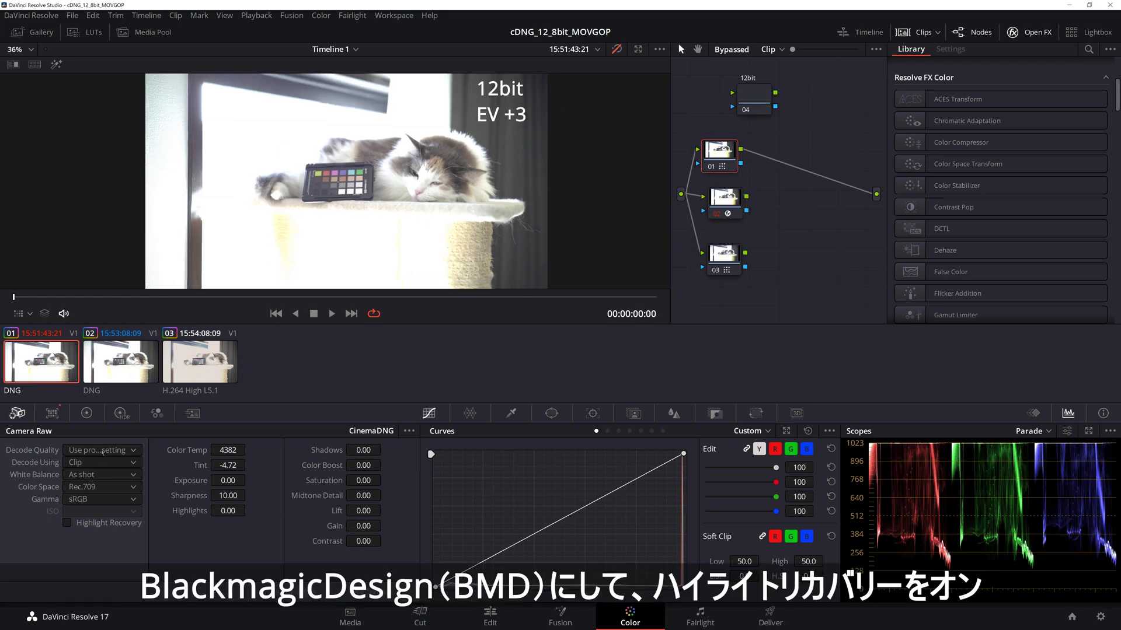
- Give the 12bit clip Blackmagic Design Film with highlight recovery, tint 0 and colour temperature 6000
{"action": "left_click", "coordinate": [105, 502]}
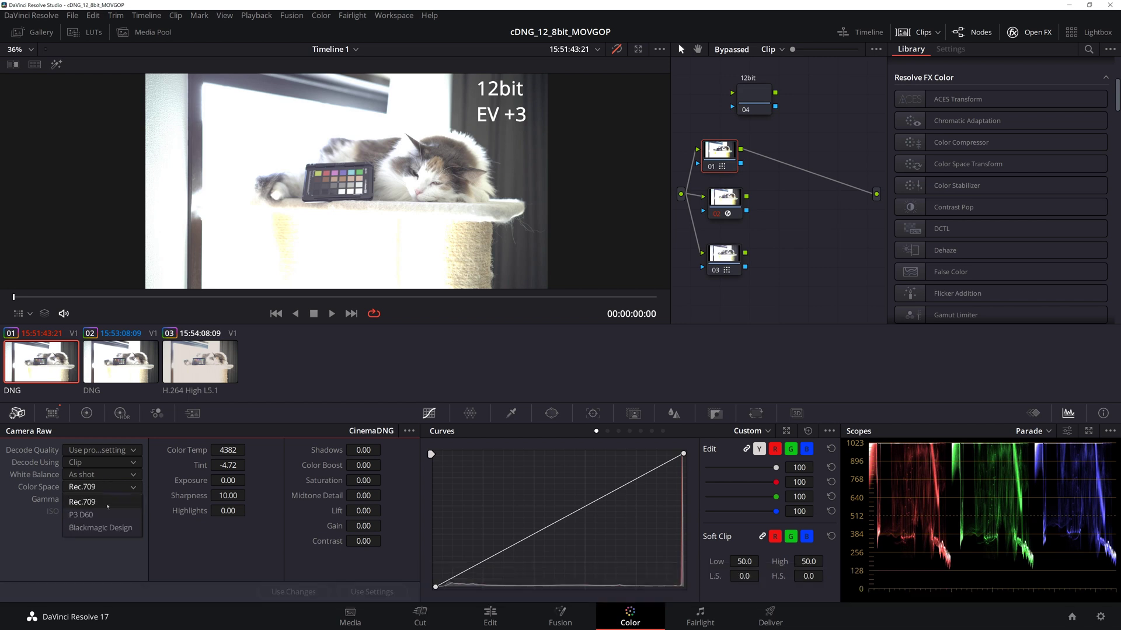
{"action": "scroll", "coordinate": [103, 537], "scroll_direction": "down", "scroll_amount": 2}
{"action": "left_click", "coordinate": [110, 521]}
{"action": "left_click", "coordinate": [110, 521]}
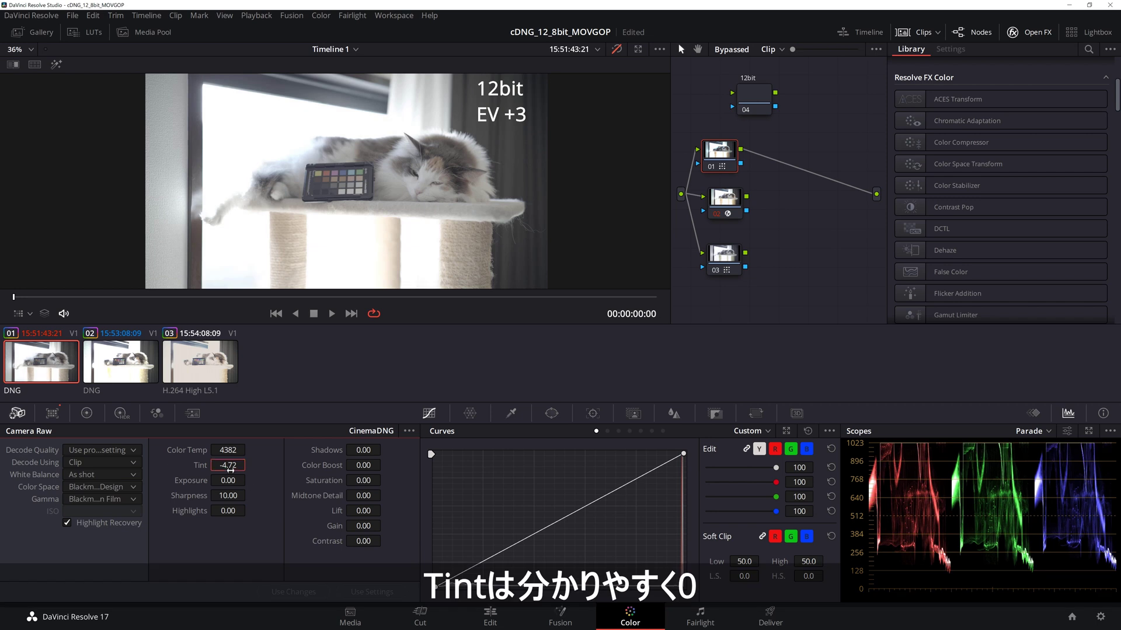
{"action": "double_click", "coordinate": [229, 465]}
{"action": "type", "text": "0"}
{"action": "left_click", "coordinate": [228, 450]}
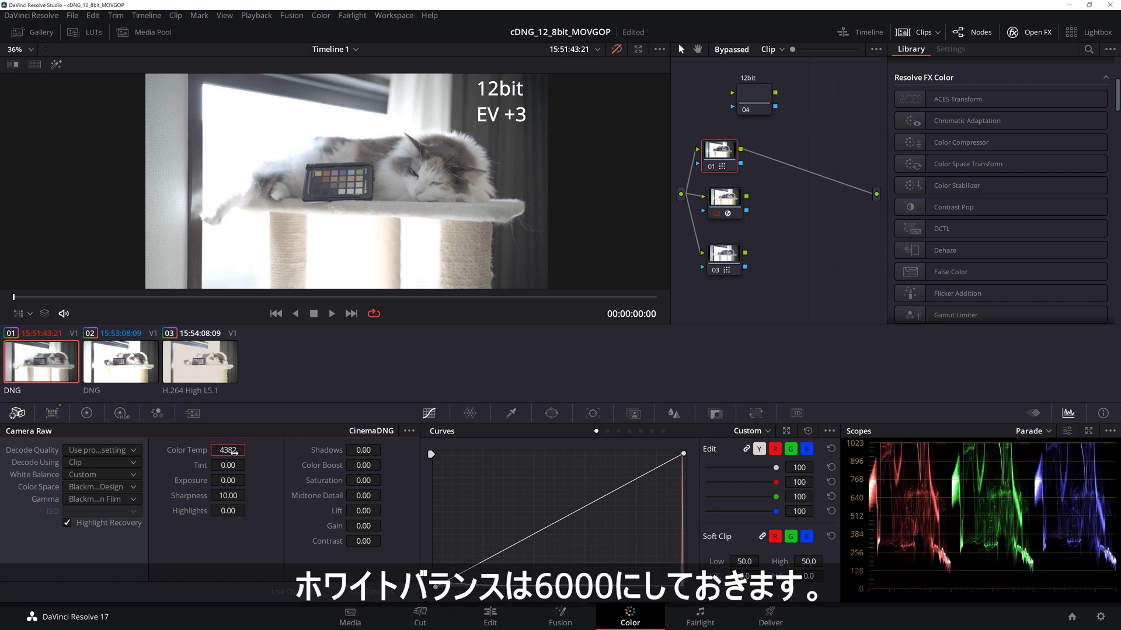
{"action": "type", "text": "6000"}
{"action": "key", "text": "Return"}
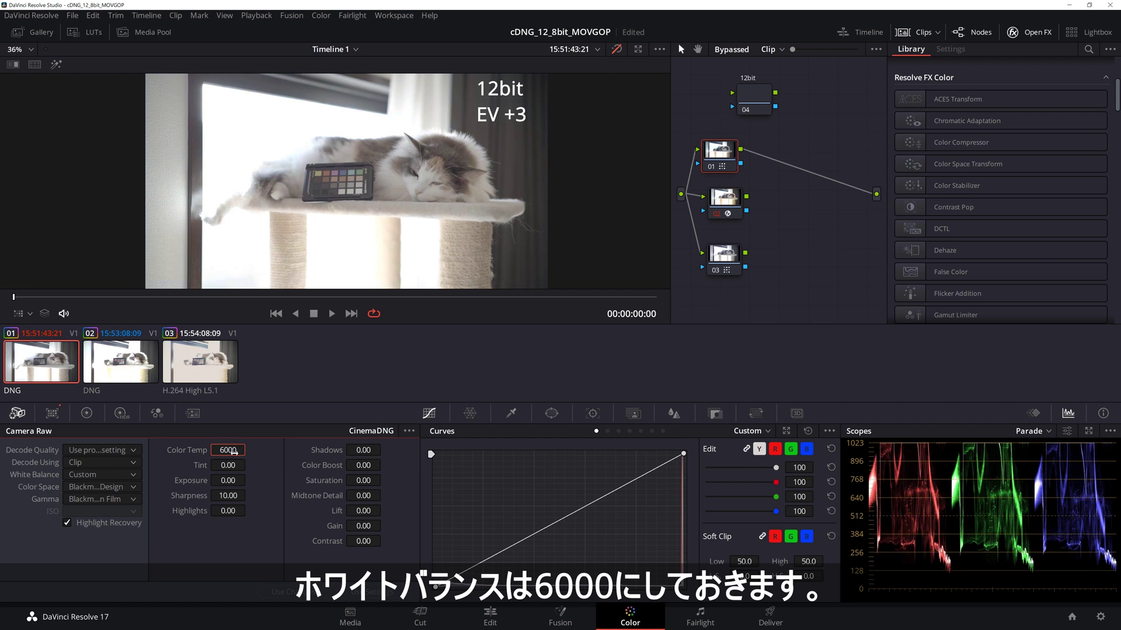
- Give the 8bit clip the same Blackmagic Design Film, highlight recovery, 6000 temperature and 0.00 tint
{"action": "left_click", "coordinate": [120, 374]}
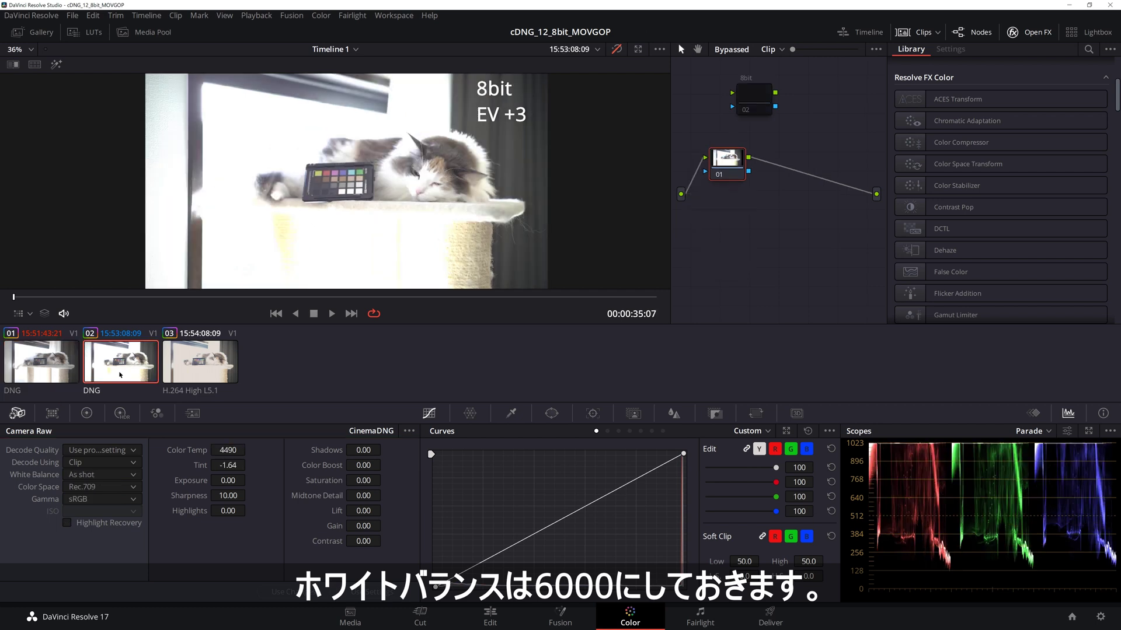
{"action": "left_click", "coordinate": [106, 488]}
{"action": "left_click", "coordinate": [83, 524]}
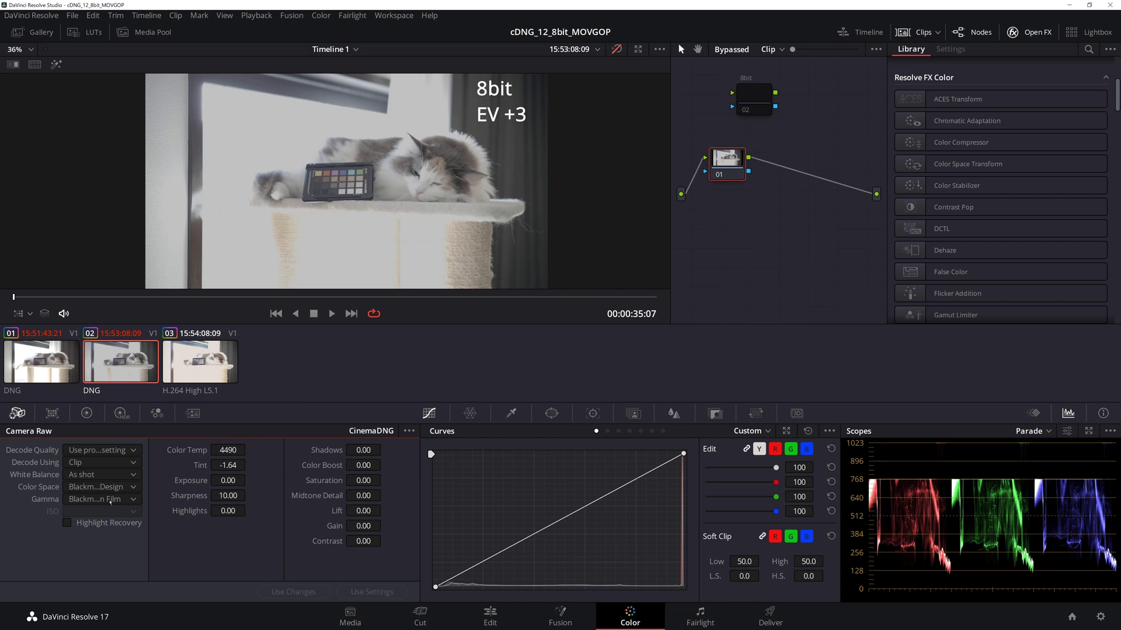
{"action": "left_click", "coordinate": [83, 523]}
{"action": "left_click", "coordinate": [227, 450]}
{"action": "type", "text": "60"}
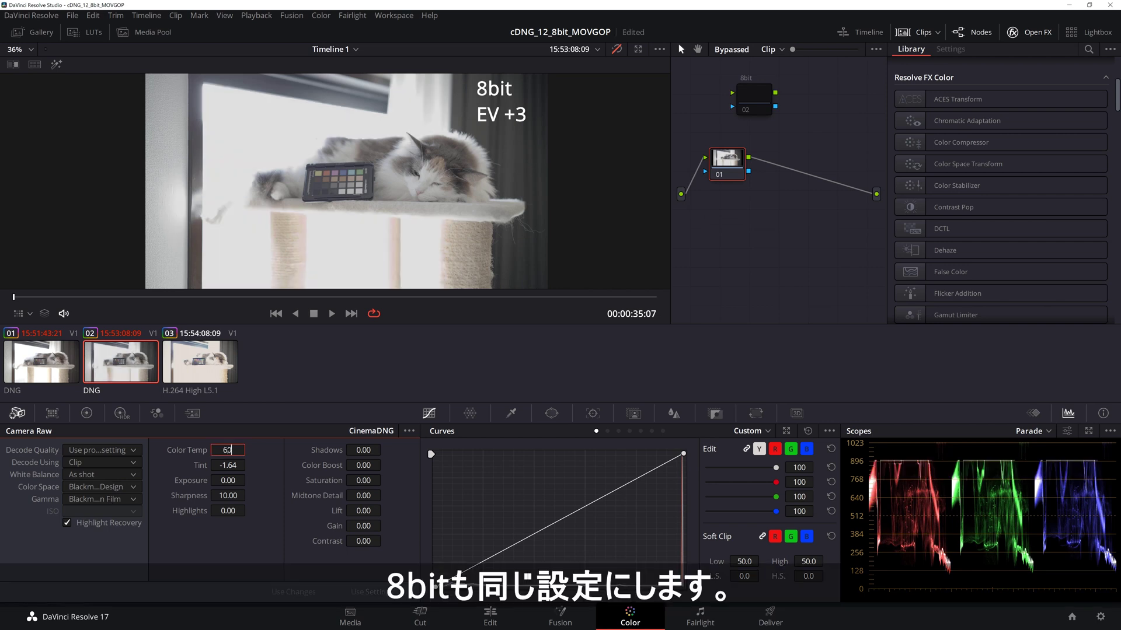
{"action": "type", "text": "00"}
{"action": "key", "text": "Return"}
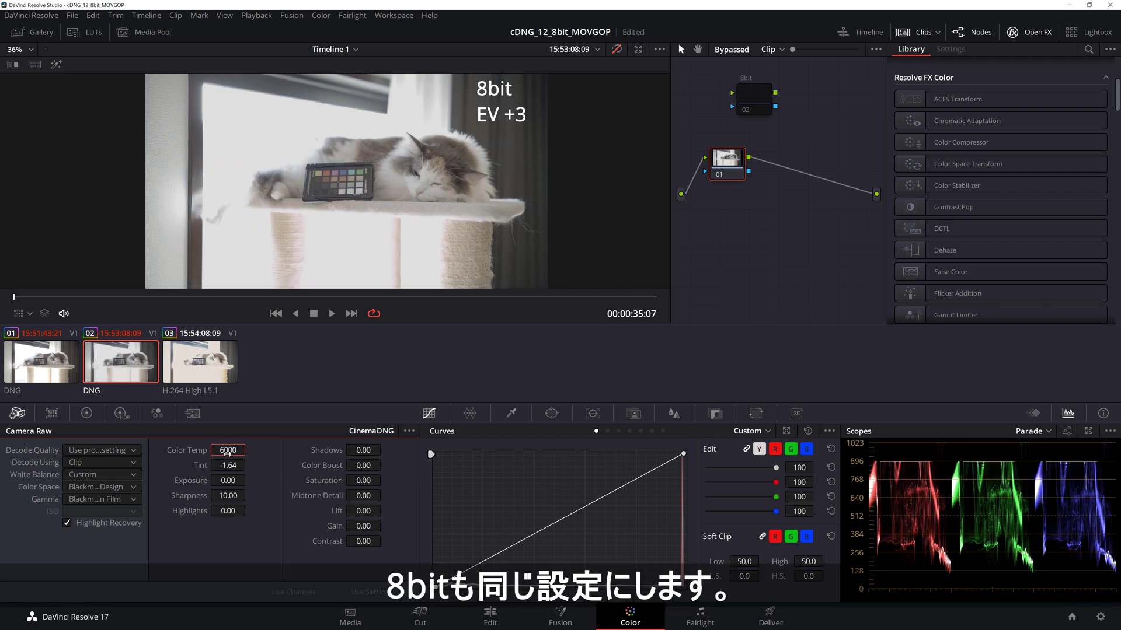
{"action": "left_click", "coordinate": [229, 466]}
{"action": "type", "text": "0"}
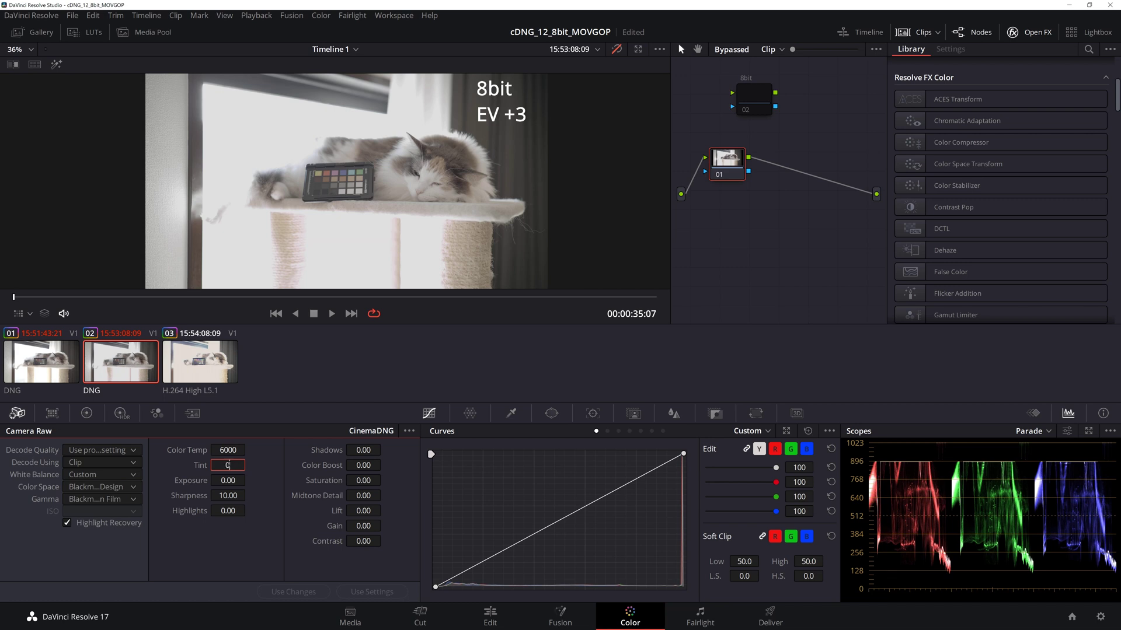
{"action": "key", "text": "Return"}
{"action": "left_click", "coordinate": [41, 362]}
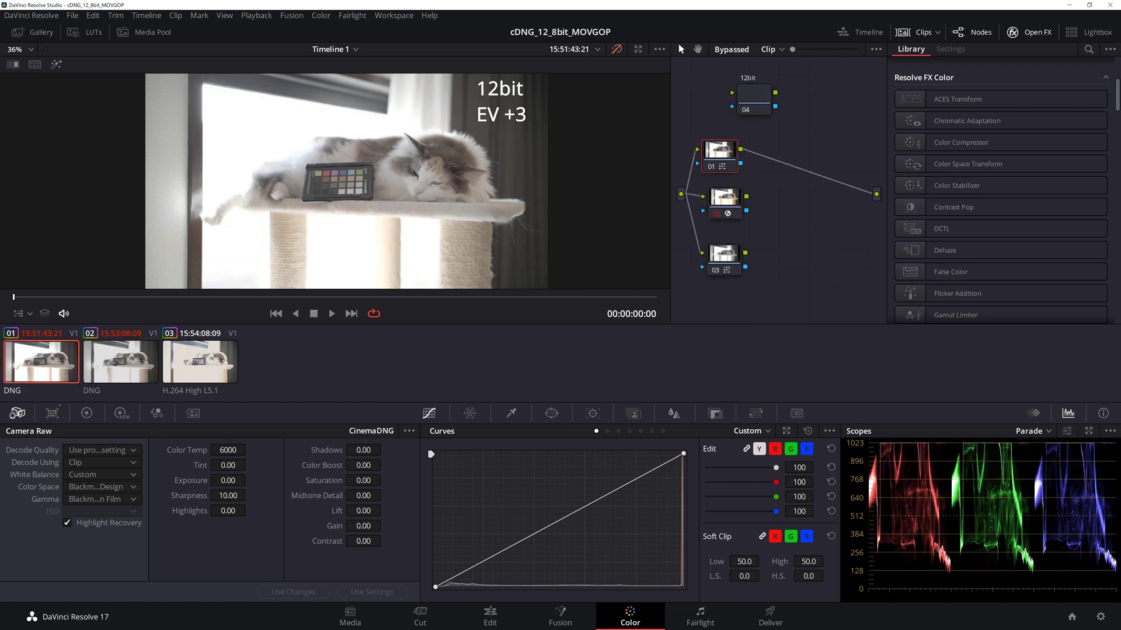
{"action": "left_click", "coordinate": [114, 362]}
{"action": "left_click", "coordinate": [48, 361]}
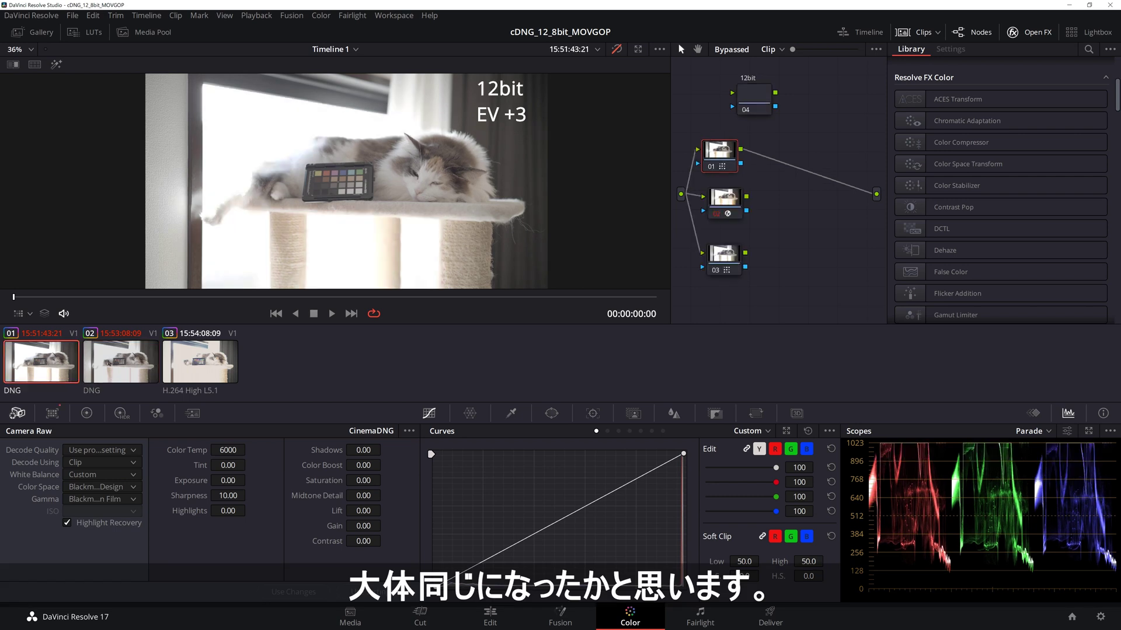
{"action": "left_click", "coordinate": [109, 363]}
{"action": "scroll", "coordinate": [373, 202], "scroll_direction": "up", "scroll_amount": 8}
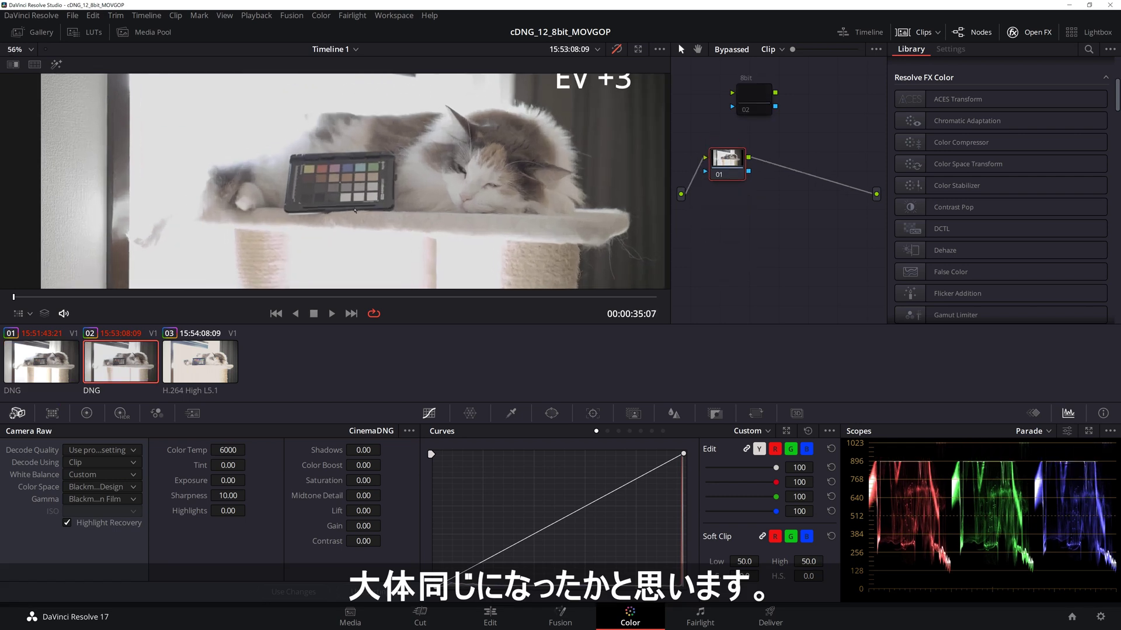
{"action": "left_click", "coordinate": [61, 365]}
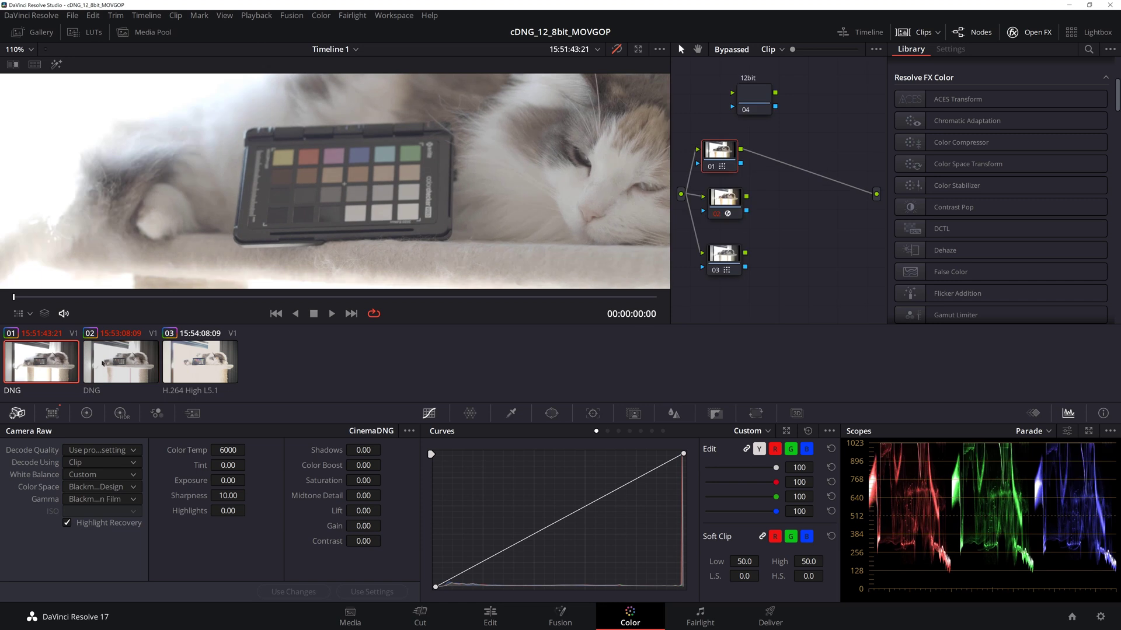
{"action": "key", "text": "Down"}
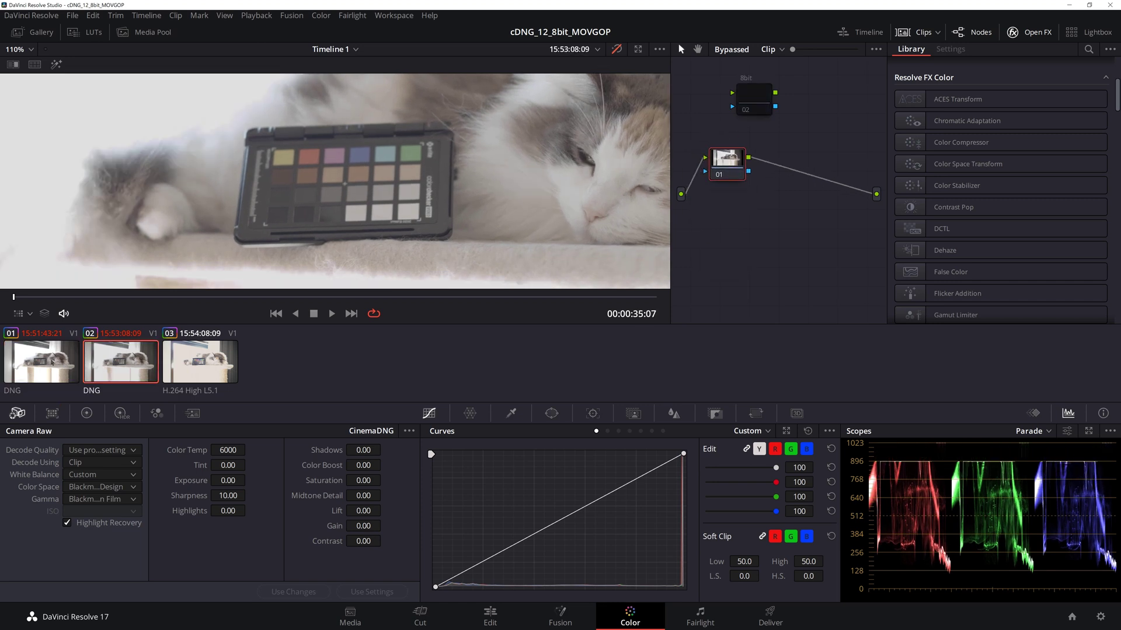
{"action": "key", "text": "Up"}
{"action": "key", "text": "Down"}
{"action": "scroll", "coordinate": [249, 207], "scroll_direction": "down", "scroll_amount": 3}
{"action": "scroll", "coordinate": [257, 234], "scroll_direction": "down", "scroll_amount": 1}
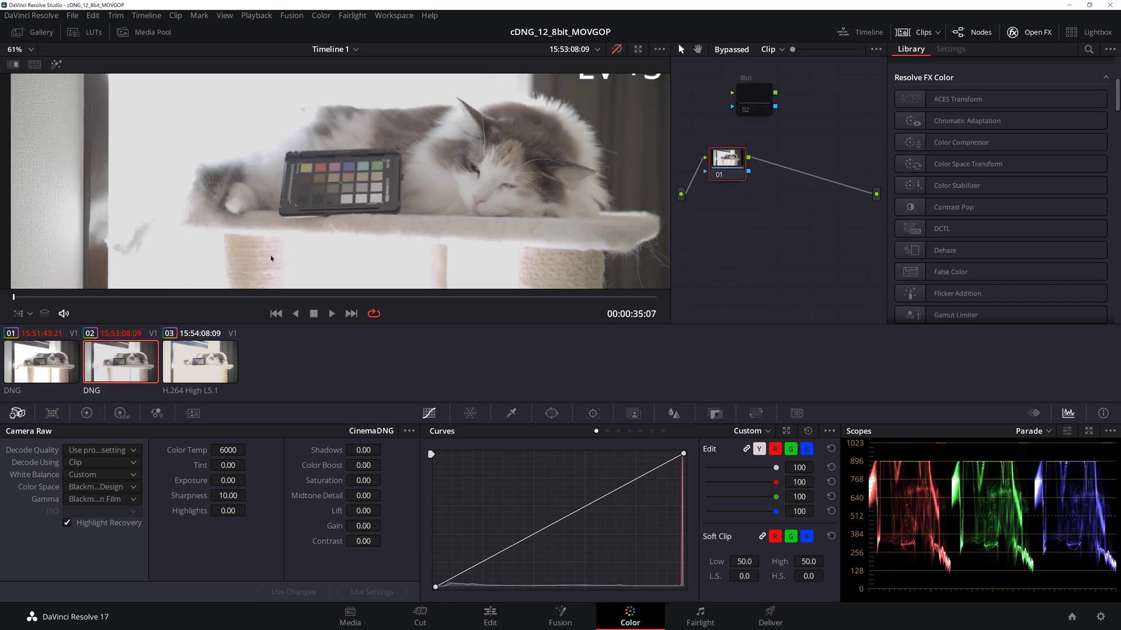
{"action": "left_click_drag", "start_coordinate": [270, 253], "coordinate": [337, 191]}
{"action": "scroll", "coordinate": [374, 170], "scroll_direction": "up", "scroll_amount": 1}
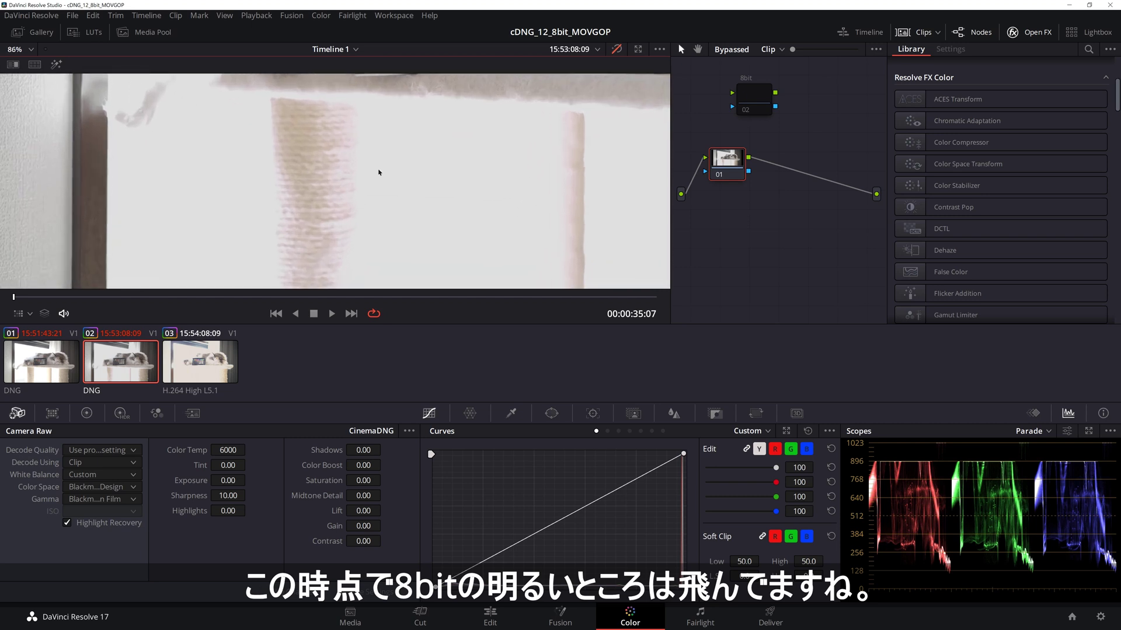
{"action": "left_click", "coordinate": [52, 356]}
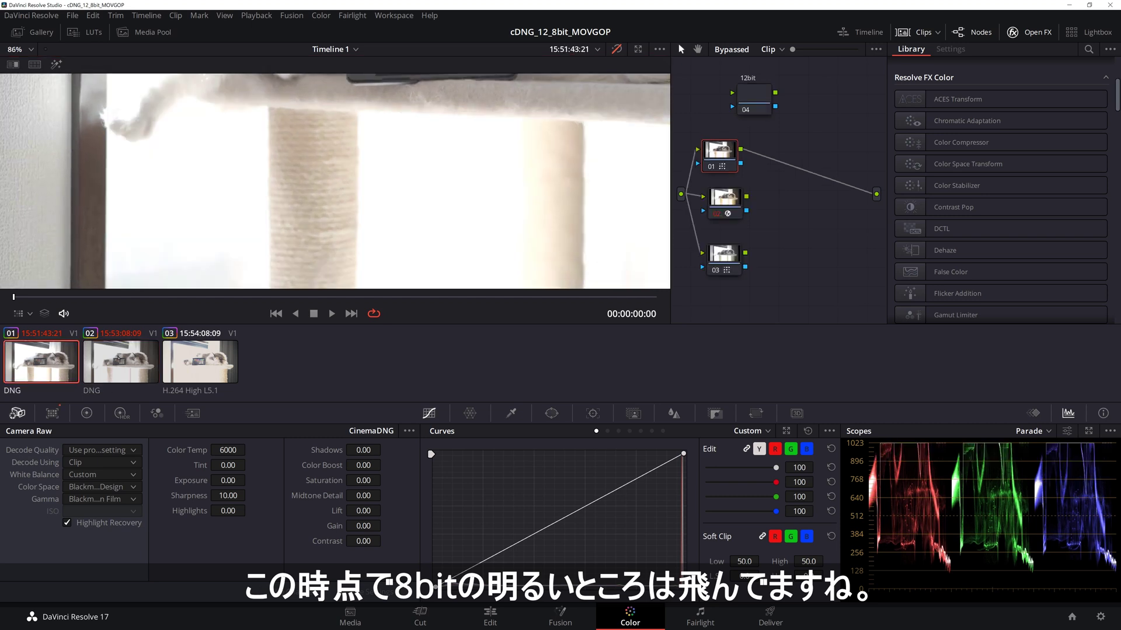
{"action": "left_click", "coordinate": [121, 362]}
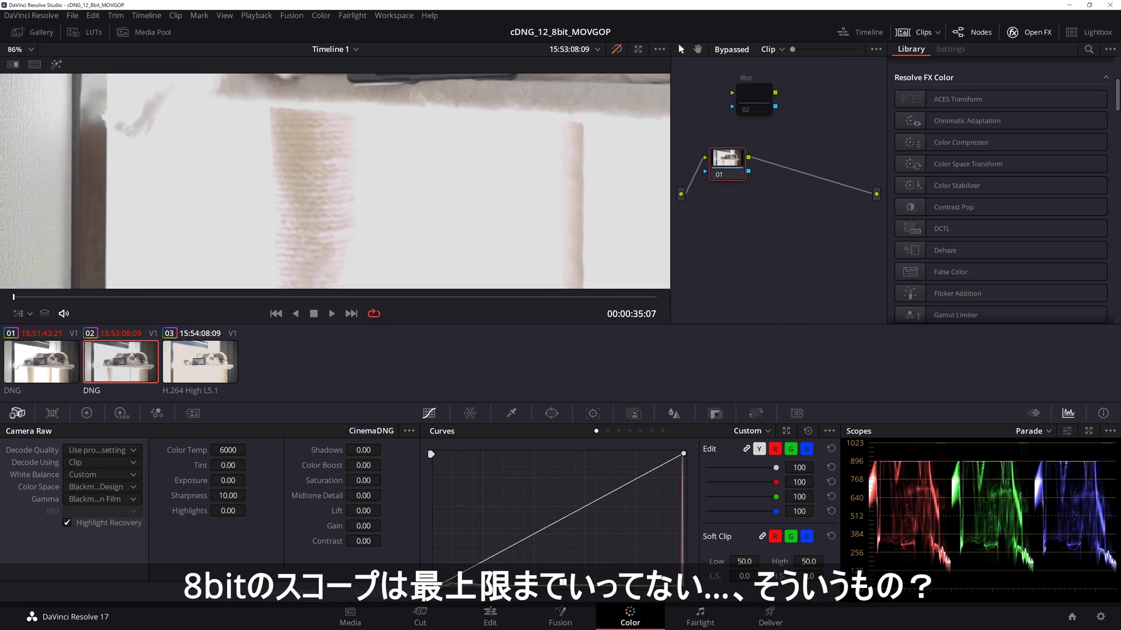
{"action": "left_click", "coordinate": [41, 362]}
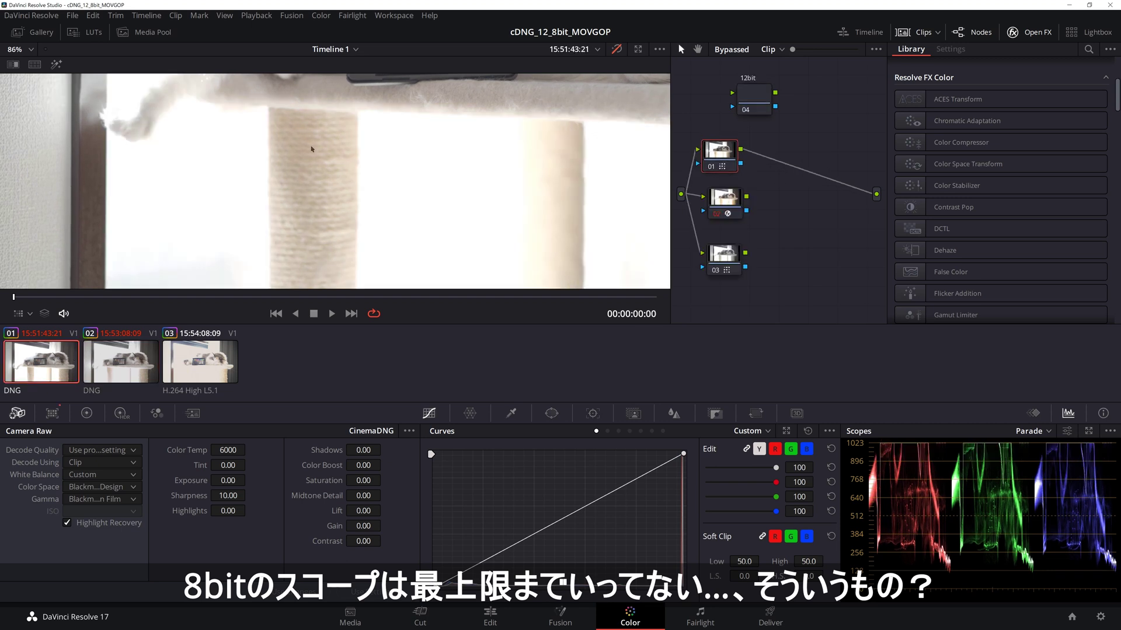
{"action": "scroll", "coordinate": [315, 163], "scroll_direction": "down", "scroll_amount": 3}
{"action": "scroll", "coordinate": [397, 134], "scroll_direction": "down", "scroll_amount": 2}
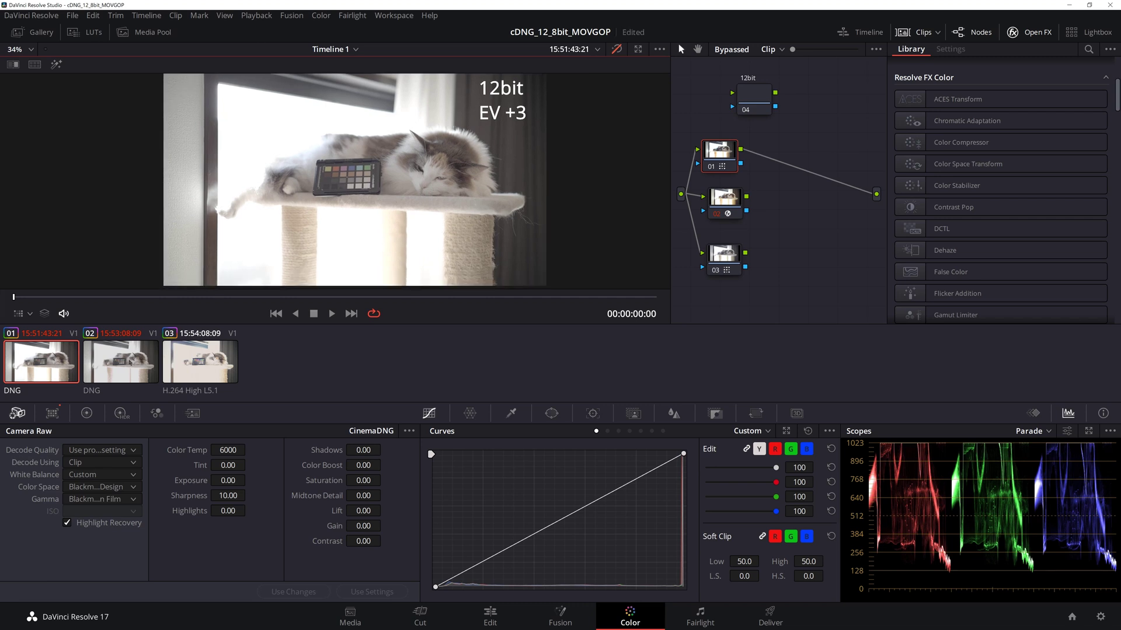
- Confirm Camera Raw is unavailable for the MOV GOP clip, then show the 12bit clip unbypassed
{"action": "left_click", "coordinate": [130, 362]}
{"action": "left_click", "coordinate": [196, 364]}
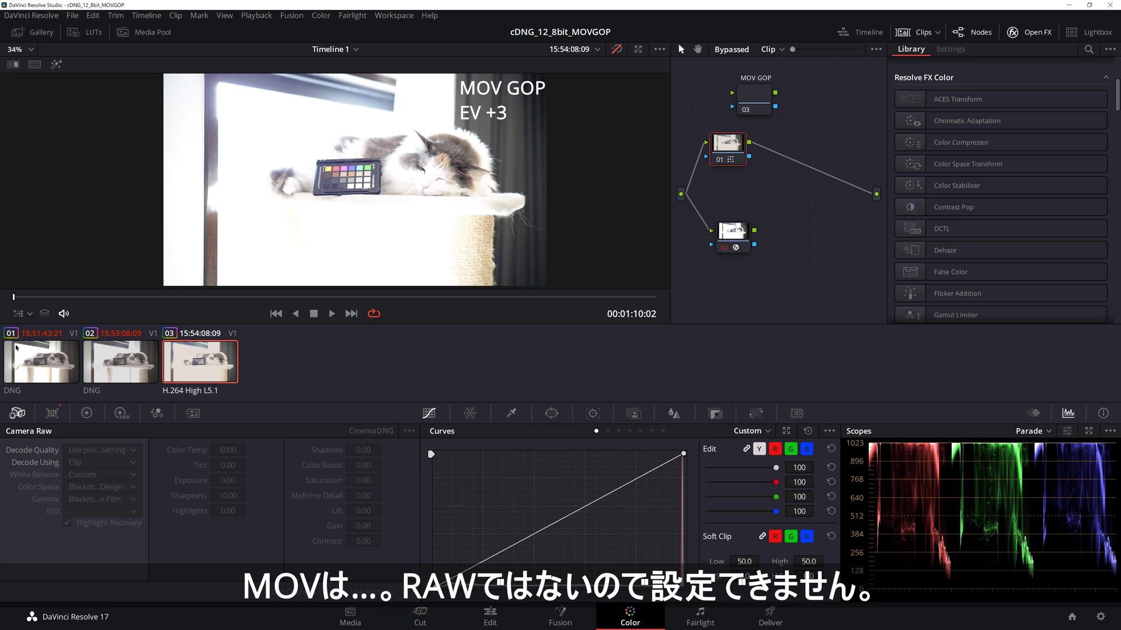
{"action": "left_click", "coordinate": [31, 355]}
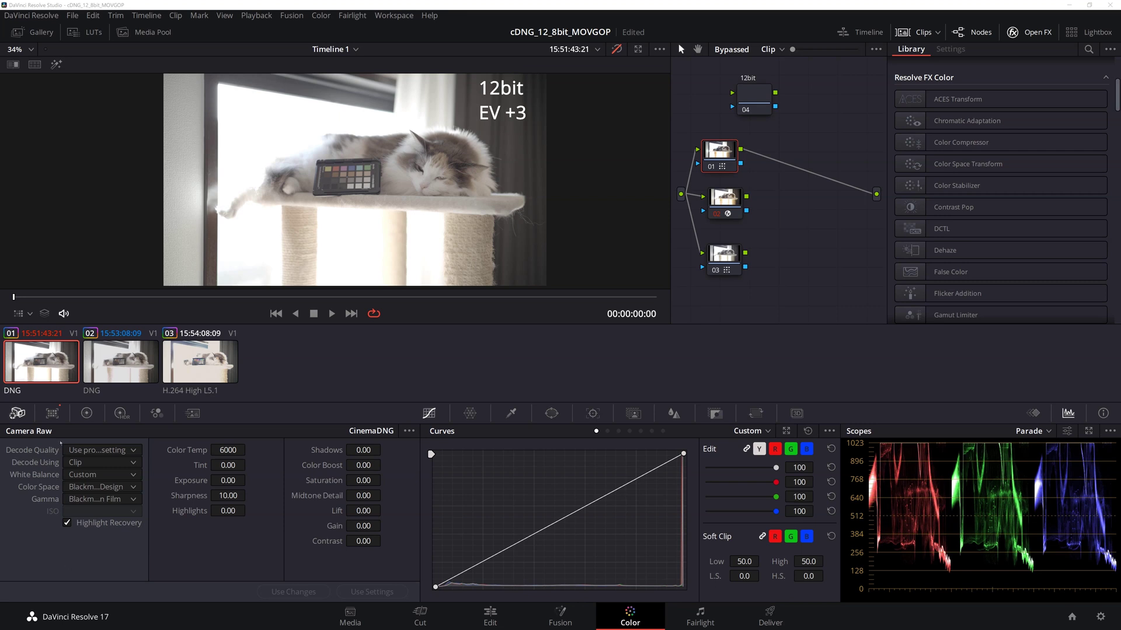
{"action": "left_click_drag", "start_coordinate": [712, 149], "coordinate": [718, 152]}
{"action": "left_click", "coordinate": [617, 49]}
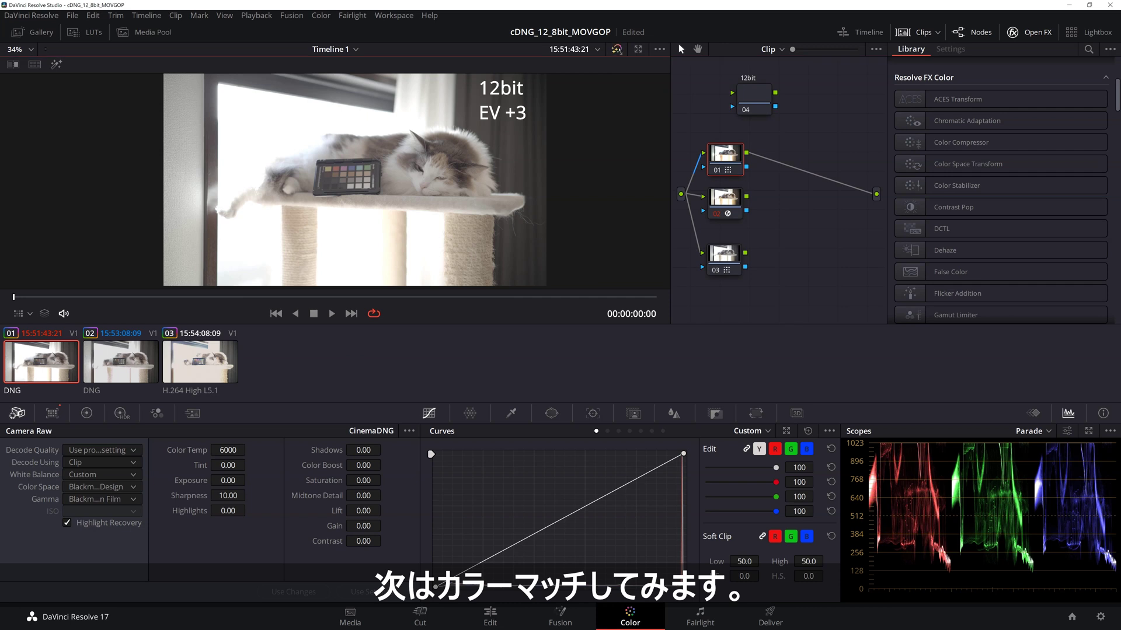
- Show the Color Chart overlay on the viewer and zoom in on the checker
{"action": "right_click", "coordinate": [42, 328]}
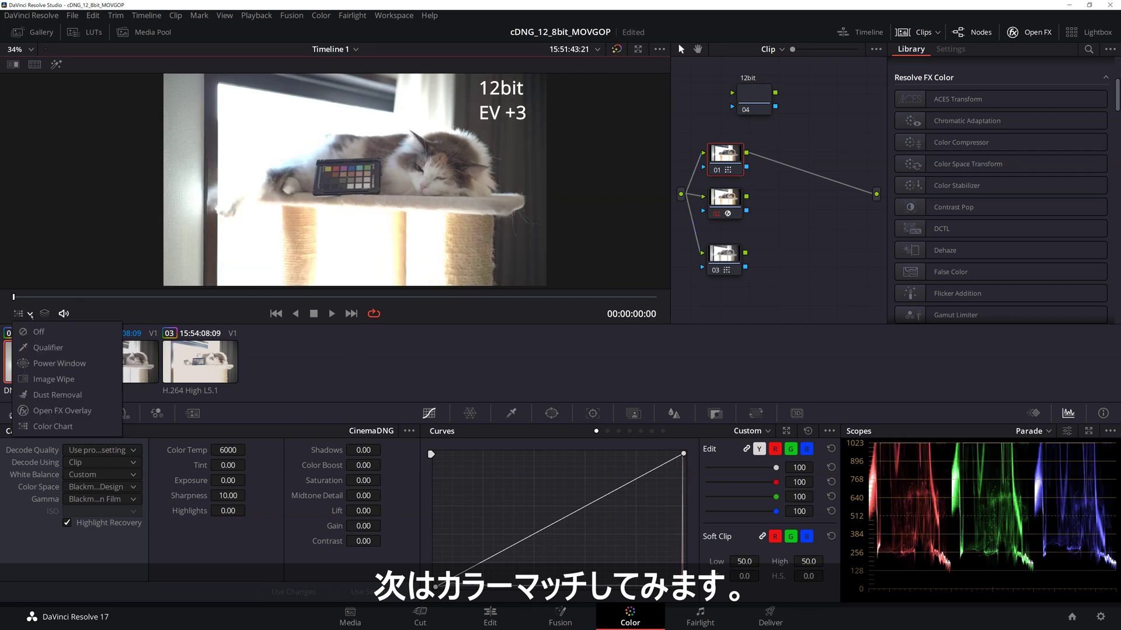
{"action": "left_click", "coordinate": [45, 427]}
{"action": "scroll", "coordinate": [452, 157], "scroll_direction": "up", "scroll_amount": 2}
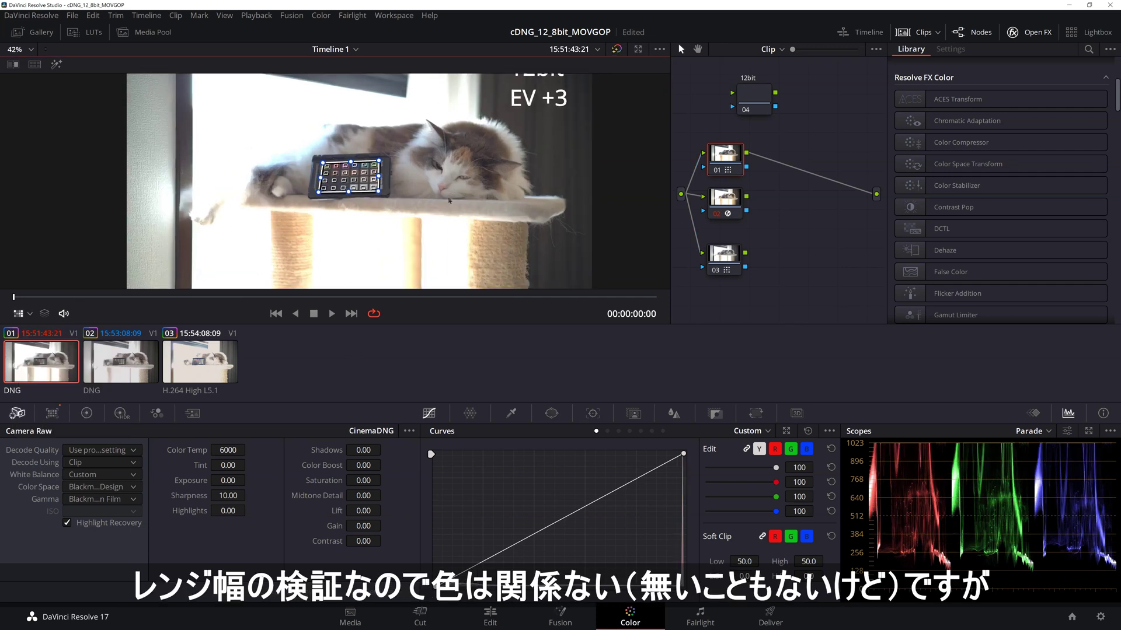
{"action": "scroll", "coordinate": [451, 157], "scroll_direction": "up", "scroll_amount": 2}
{"action": "scroll", "coordinate": [451, 157], "scroll_direction": "up", "scroll_amount": 2}
{"action": "left_click_drag", "start_coordinate": [709, 168], "coordinate": [708, 168]}
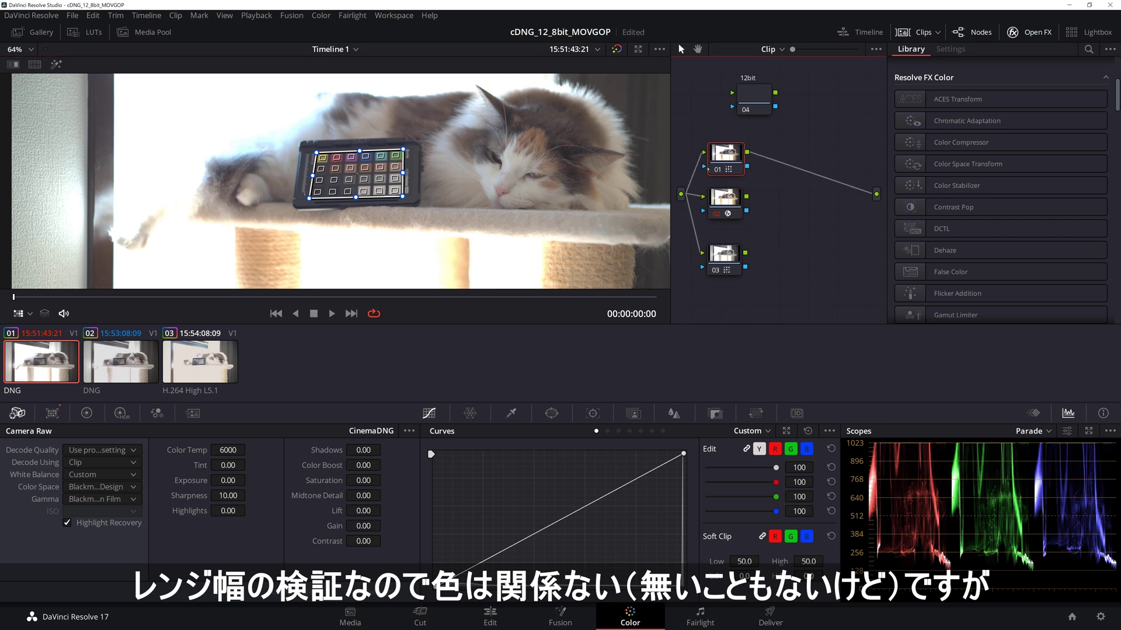
- Review the Color Match palette, leaving the target at Gamma 2.4 and Rec.709
{"action": "left_click", "coordinate": [53, 414]}
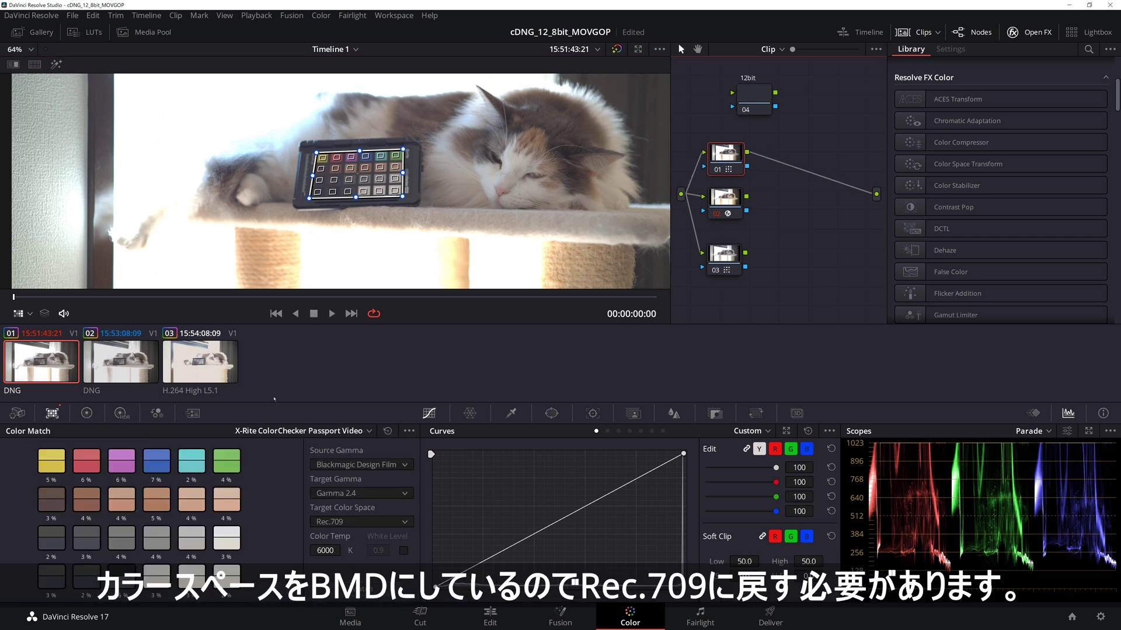
{"action": "left_click", "coordinate": [359, 493]}
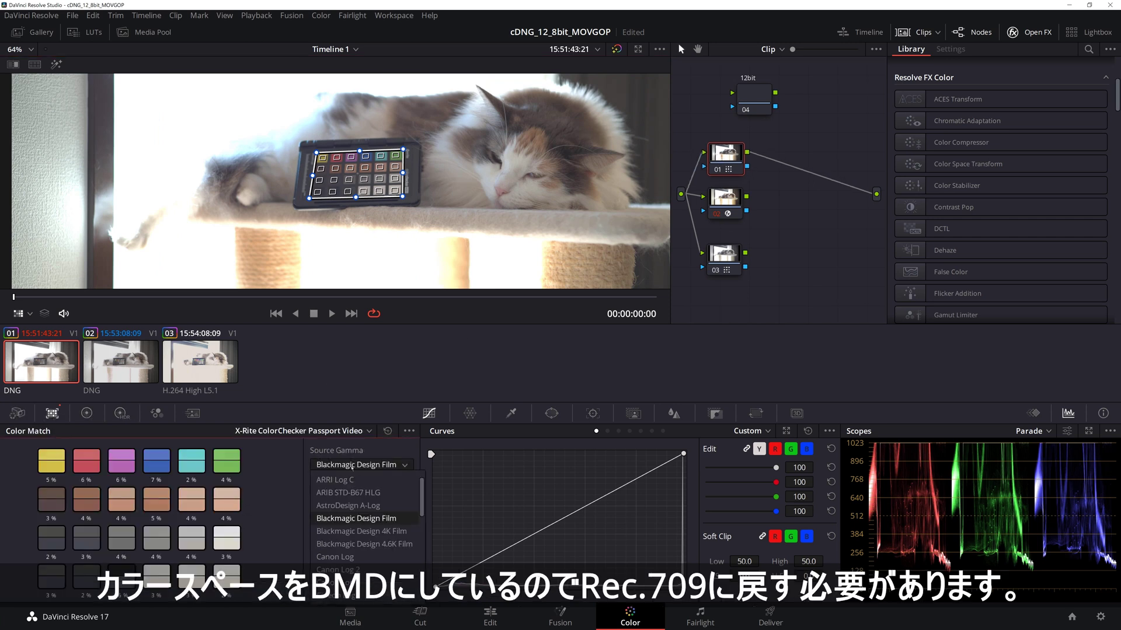
{"action": "left_click", "coordinate": [359, 491]}
{"action": "left_click", "coordinate": [359, 493]}
{"action": "left_click", "coordinate": [359, 496]}
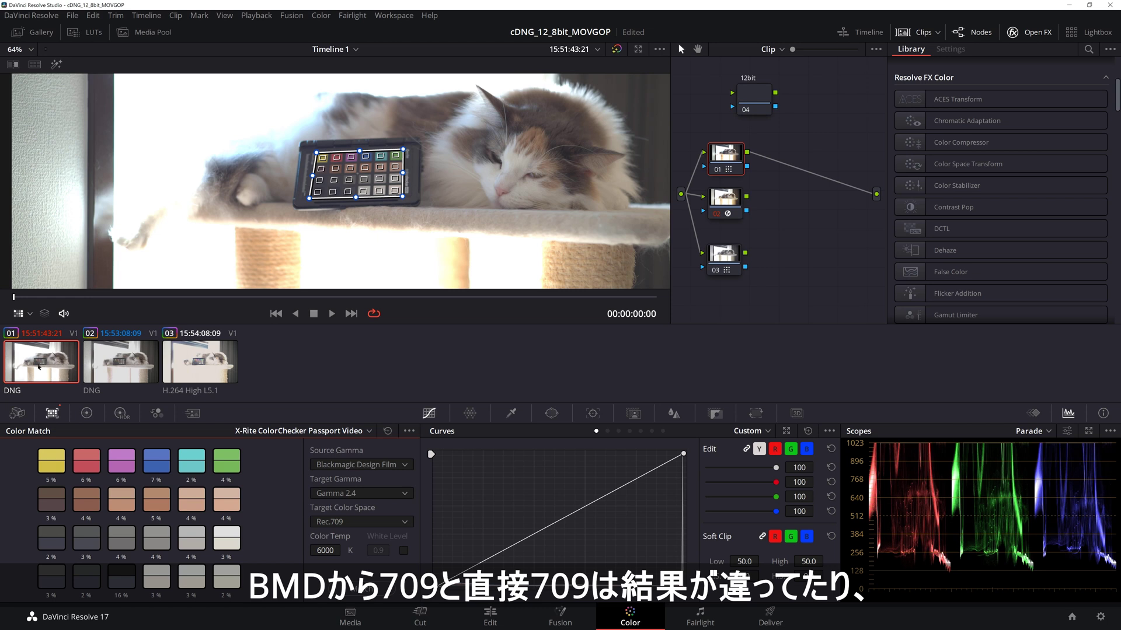
{"action": "left_click", "coordinate": [17, 413]}
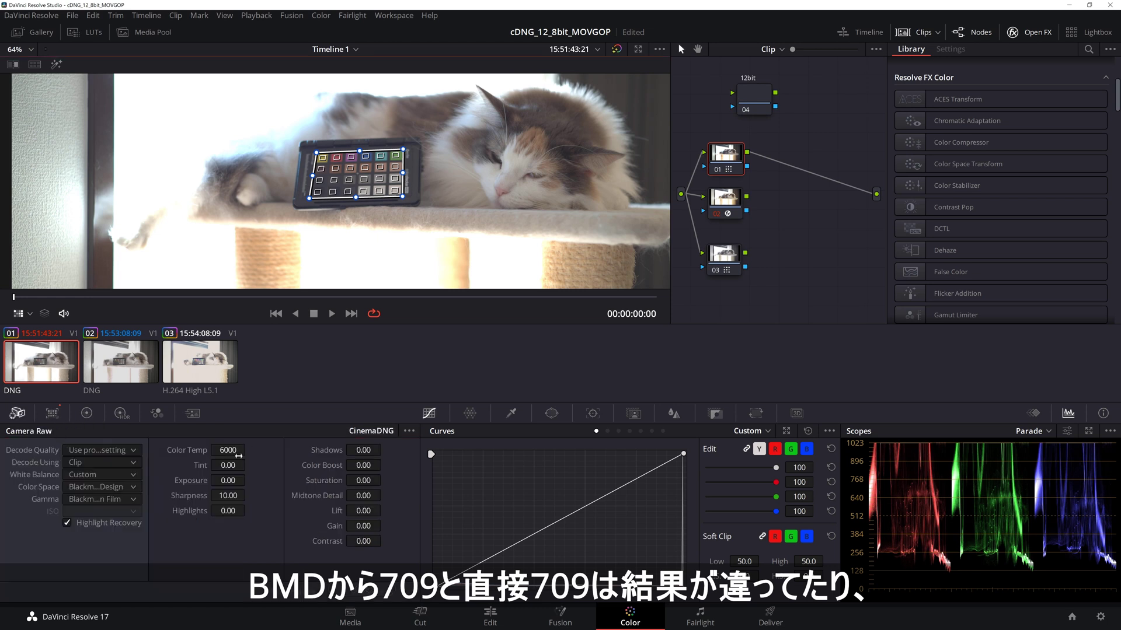
{"action": "left_click", "coordinate": [52, 414]}
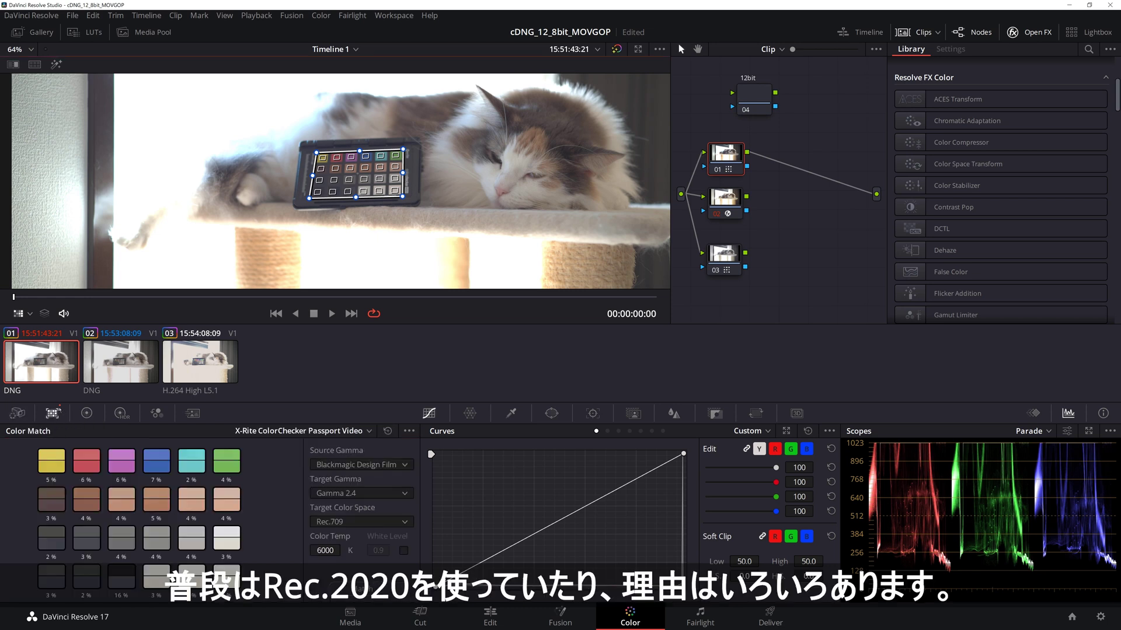
{"action": "left_click", "coordinate": [72, 16]}
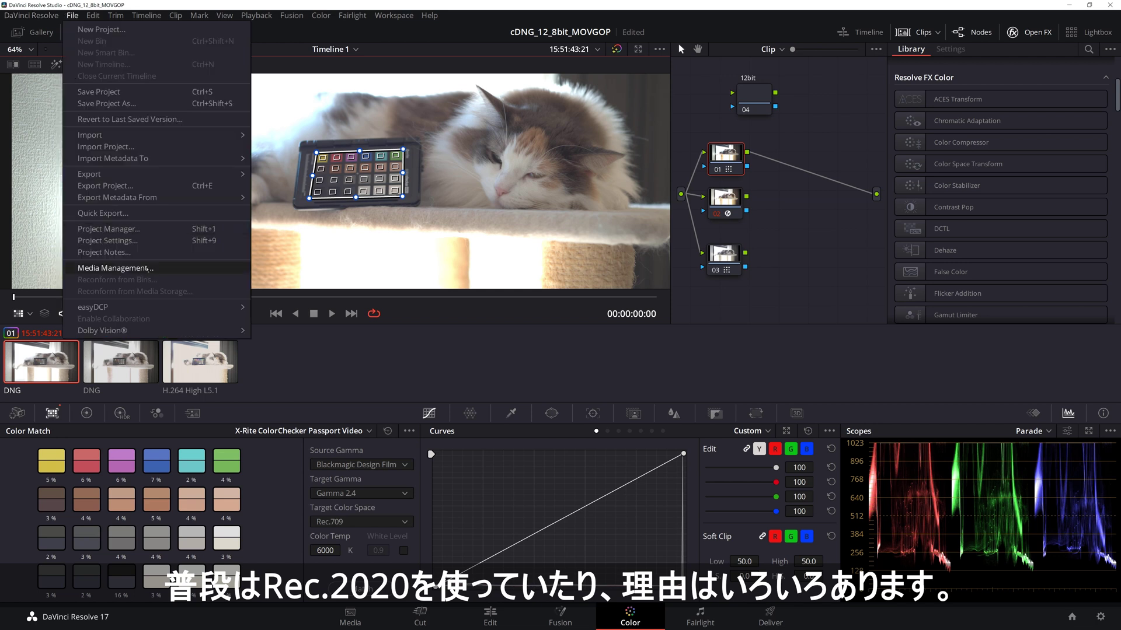
{"action": "left_click", "coordinate": [150, 241]}
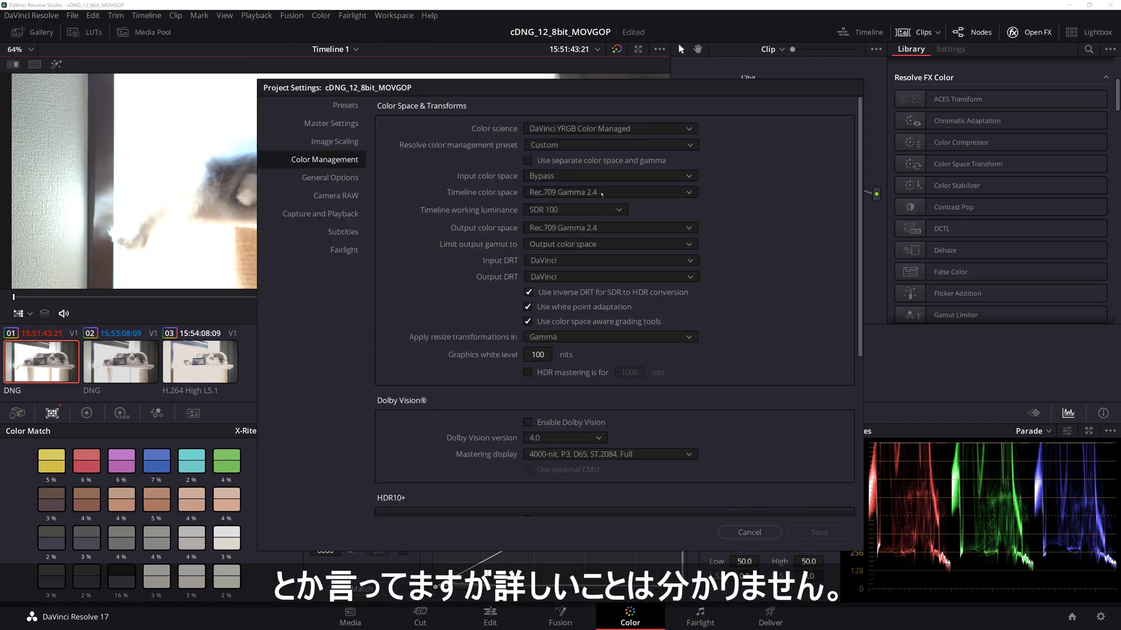
{"action": "left_click", "coordinate": [589, 194]}
{"action": "left_click", "coordinate": [658, 373]}
{"action": "left_click", "coordinate": [778, 528]}
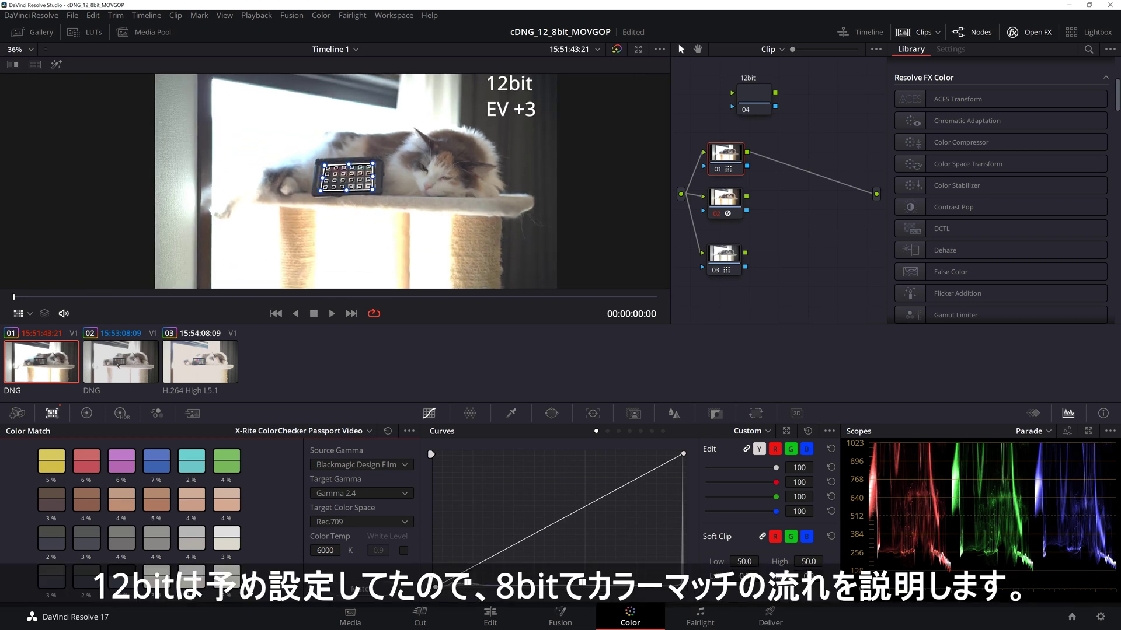
- On the 8bit clip, drag the chart grid's four corners onto the ColorChecker
{"action": "left_click", "coordinate": [118, 365]}
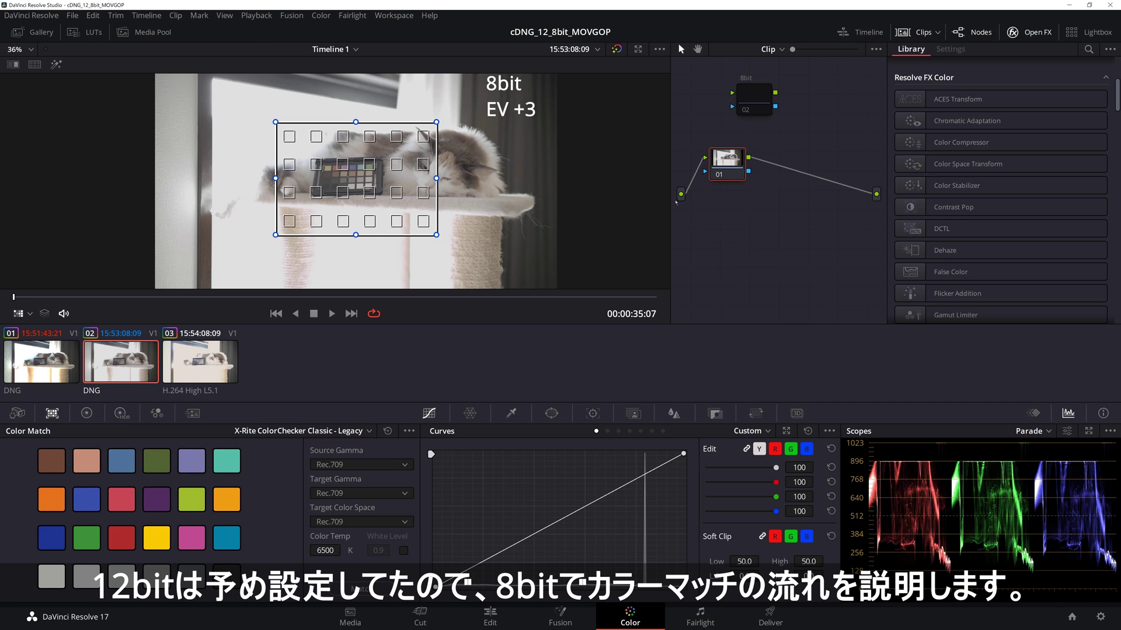
{"action": "scroll", "coordinate": [357, 164], "scroll_direction": "up", "scroll_amount": 2}
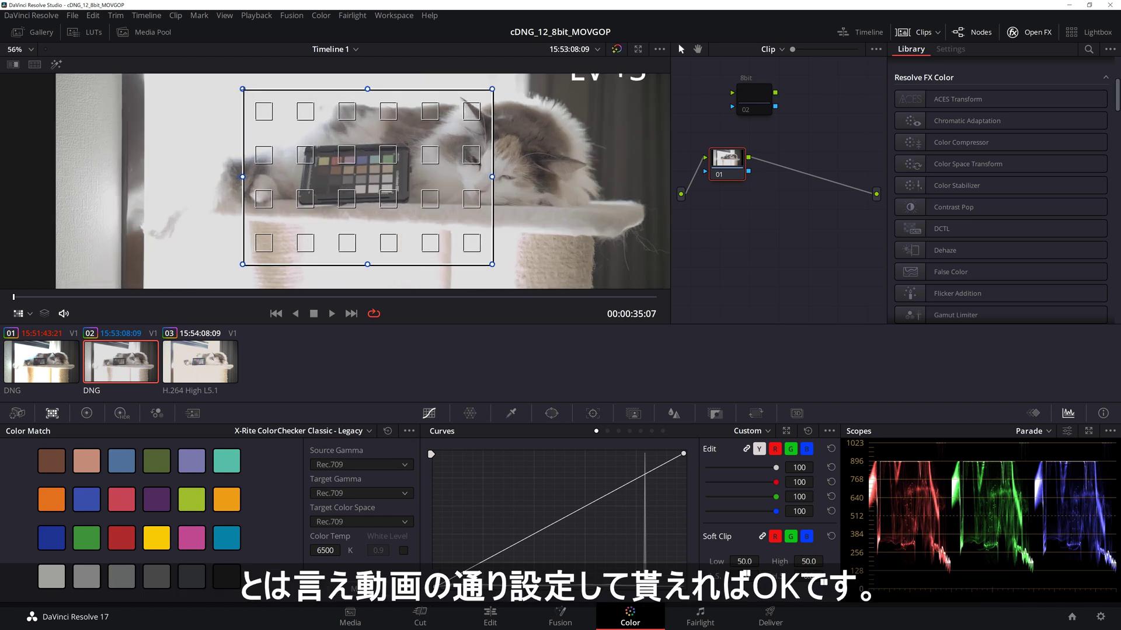
{"action": "left_click_drag", "start_coordinate": [242, 89], "coordinate": [317, 157]}
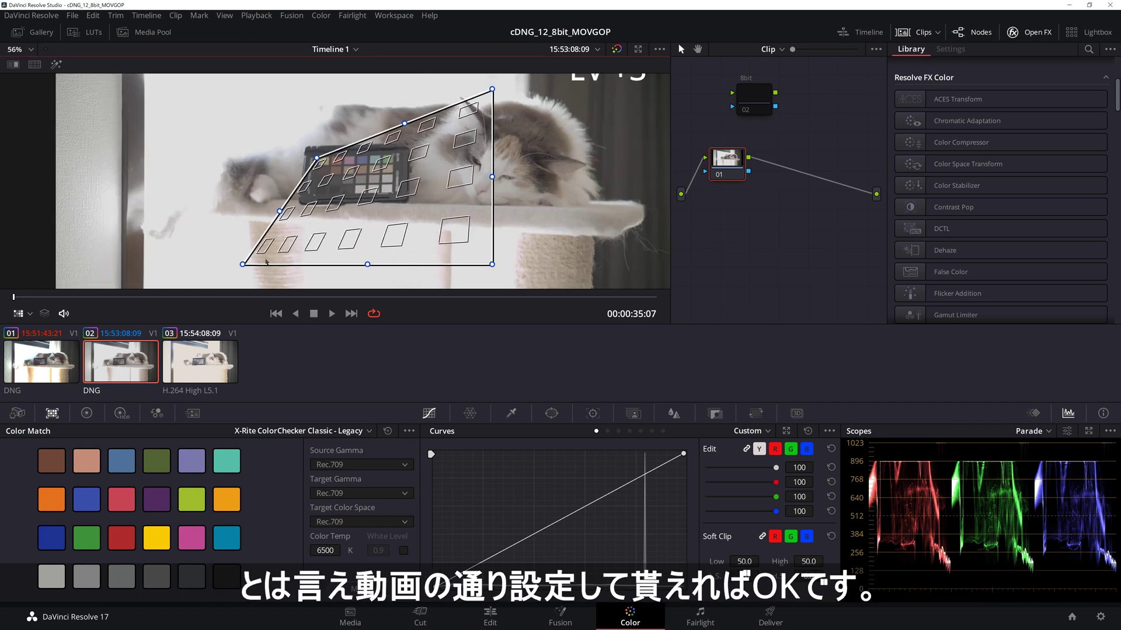
{"action": "left_click_drag", "start_coordinate": [243, 265], "coordinate": [313, 196]}
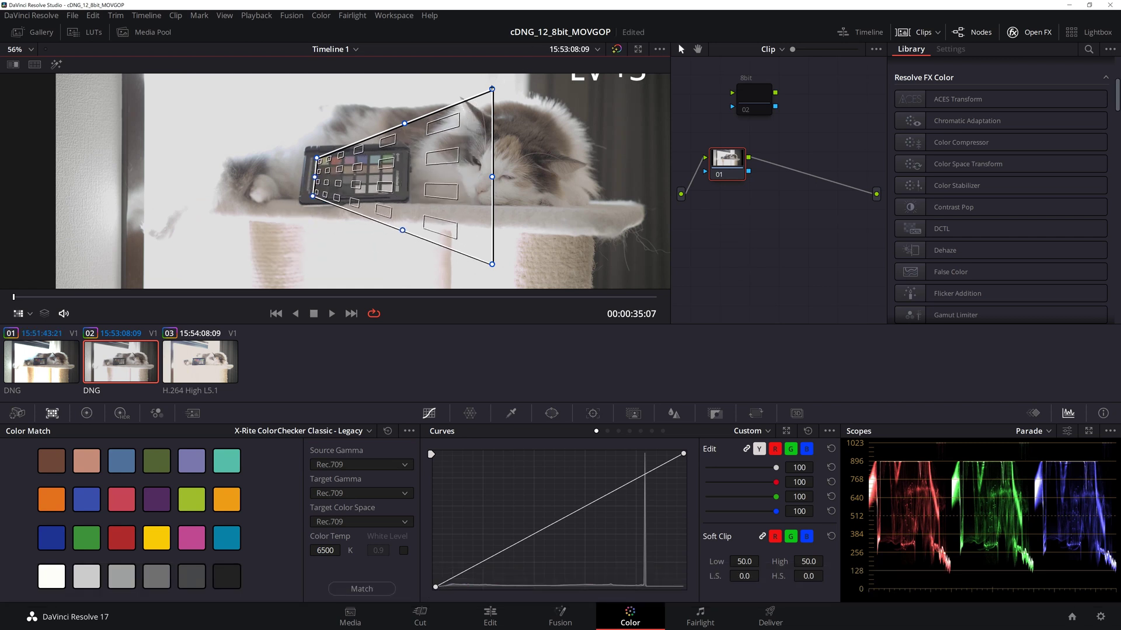
{"action": "left_click_drag", "start_coordinate": [492, 89], "coordinate": [395, 154]}
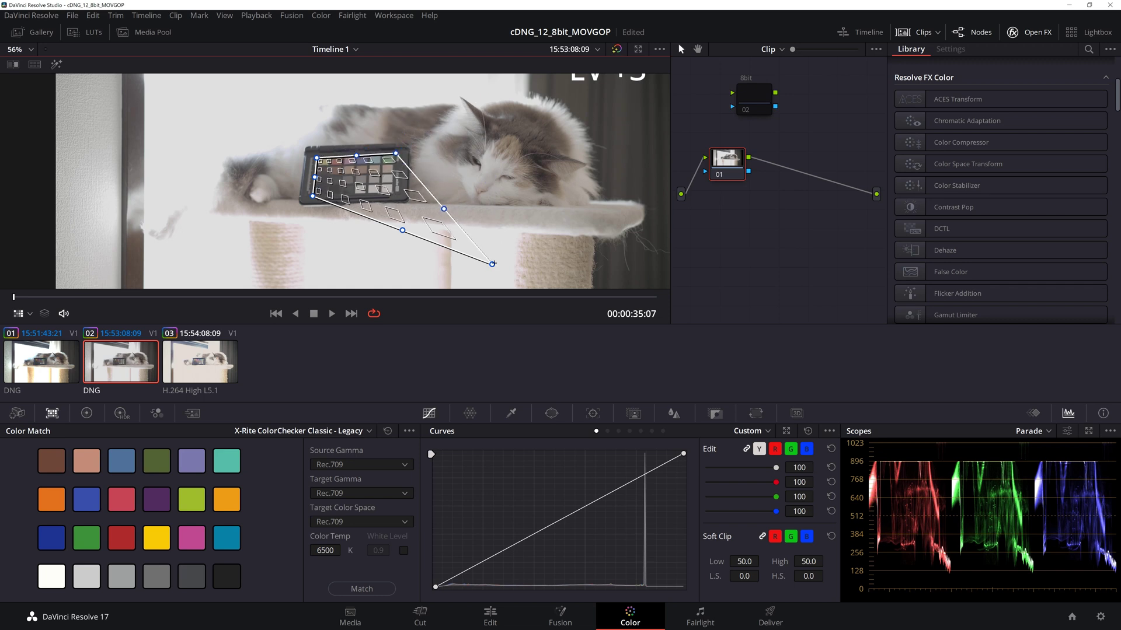
{"action": "left_click_drag", "start_coordinate": [492, 264], "coordinate": [394, 196]}
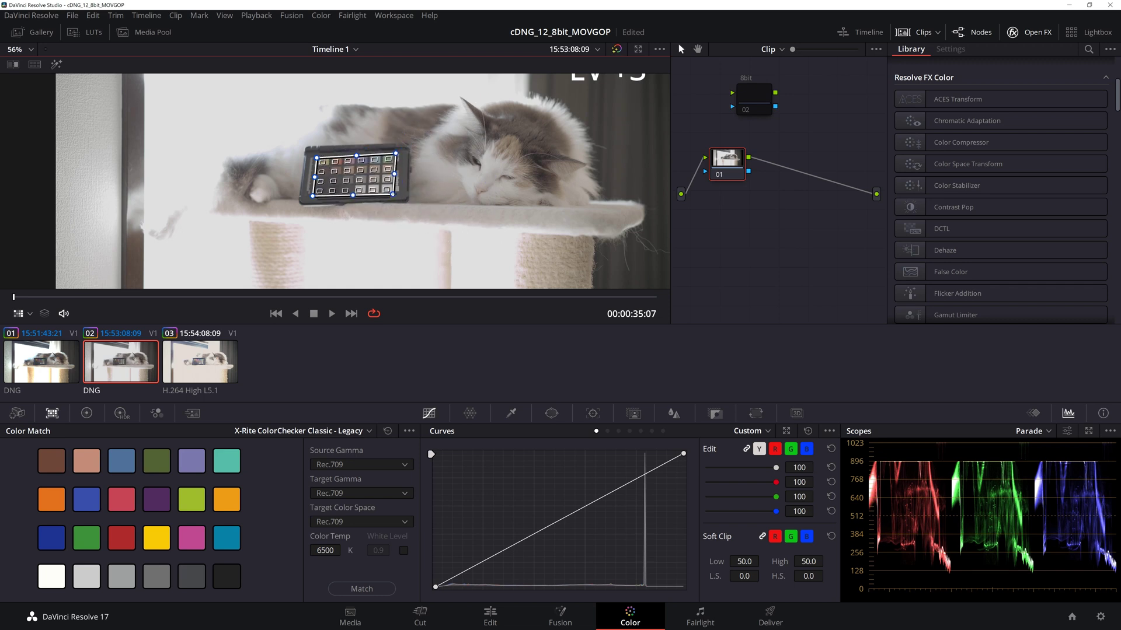
- Fine-tune the grid's bottom-right, top-left and bottom-left corners on the chart
{"action": "scroll", "coordinate": [449, 179], "scroll_direction": "up", "scroll_amount": 3}
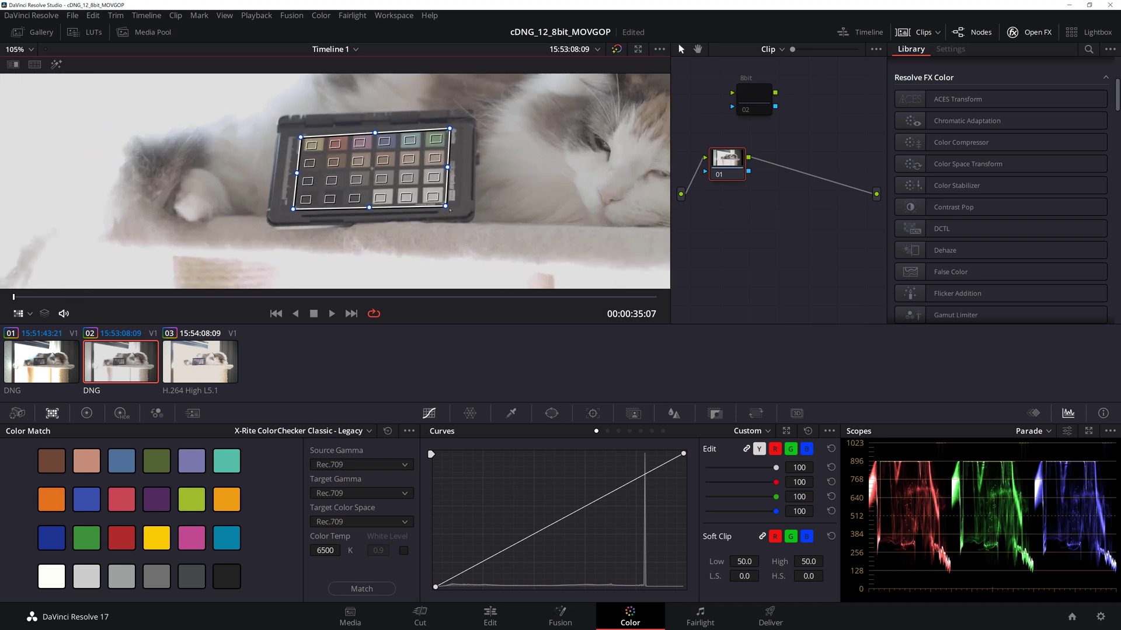
{"action": "left_click_drag", "start_coordinate": [446, 207], "coordinate": [446, 203]}
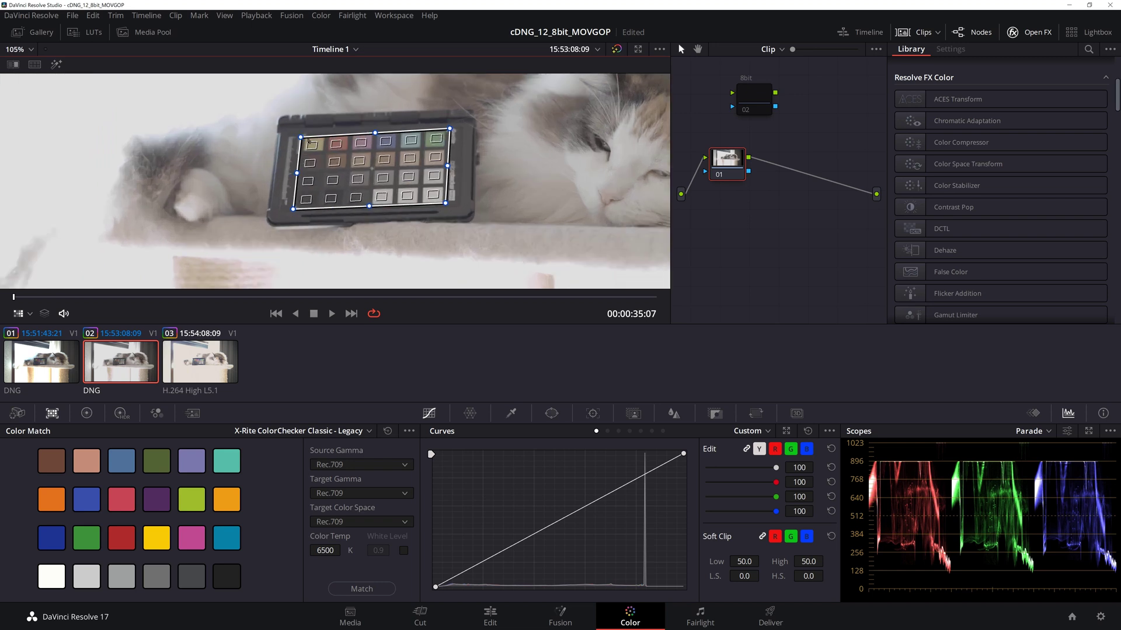
{"action": "left_click_drag", "start_coordinate": [301, 137], "coordinate": [301, 134]}
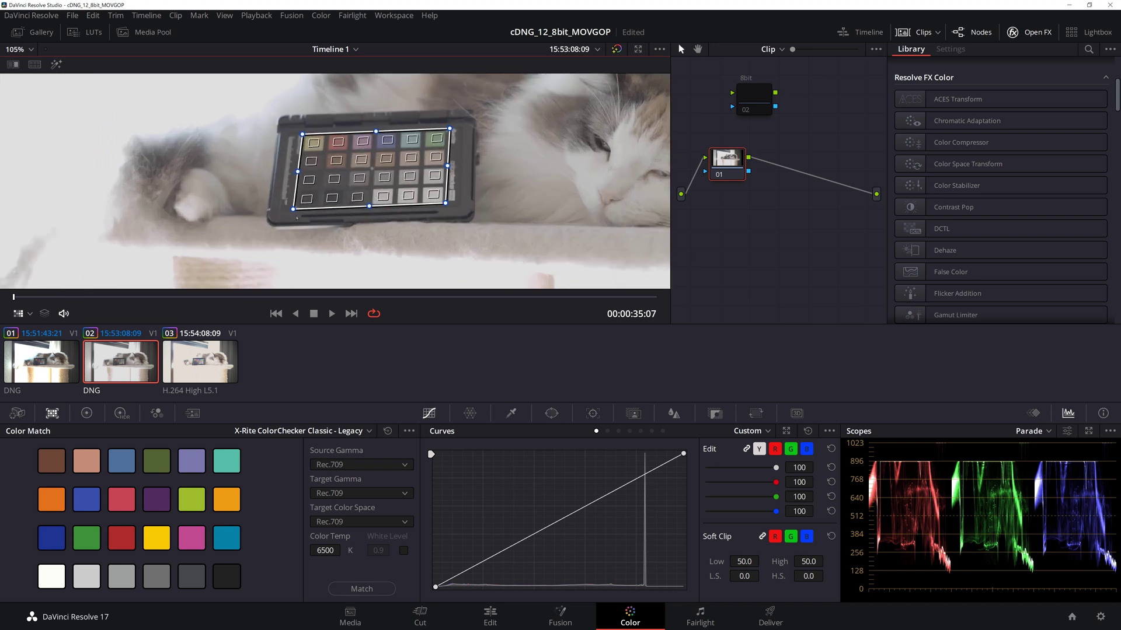
{"action": "left_click_drag", "start_coordinate": [293, 209], "coordinate": [294, 208]}
- Set Source Gamma to Blackmagic Design Film, target to Gamma 2.4 and Rec.709, and temperature 5000
{"action": "left_click", "coordinate": [362, 465]}
{"action": "scroll", "coordinate": [373, 520], "scroll_direction": "down", "scroll_amount": 5}
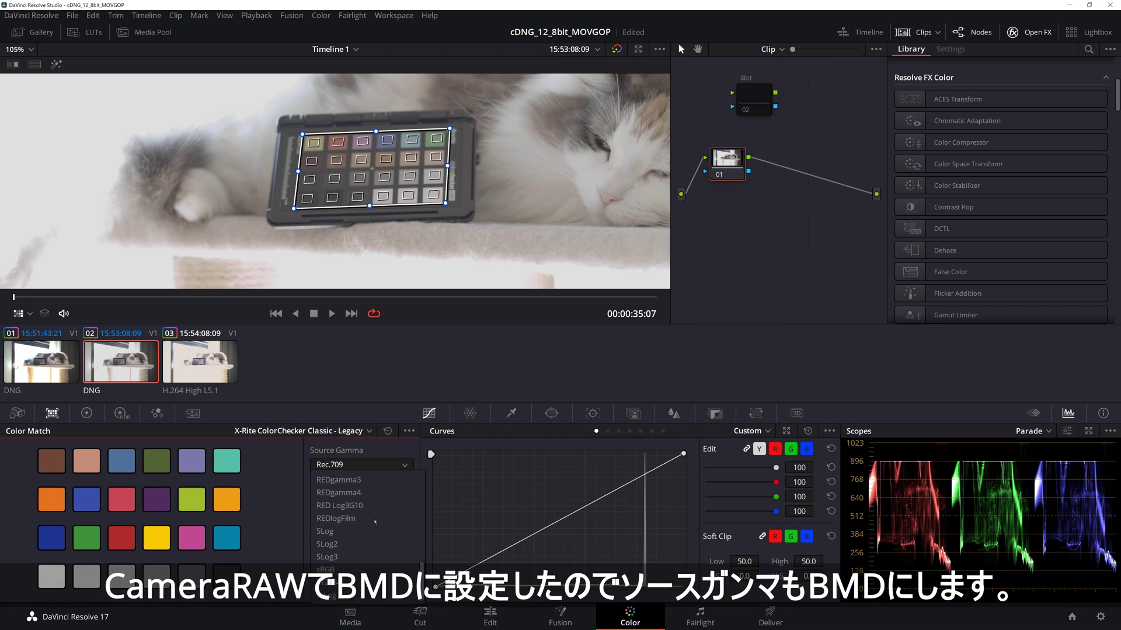
{"action": "scroll", "coordinate": [375, 521], "scroll_direction": "up", "scroll_amount": 10}
{"action": "left_click", "coordinate": [356, 519]}
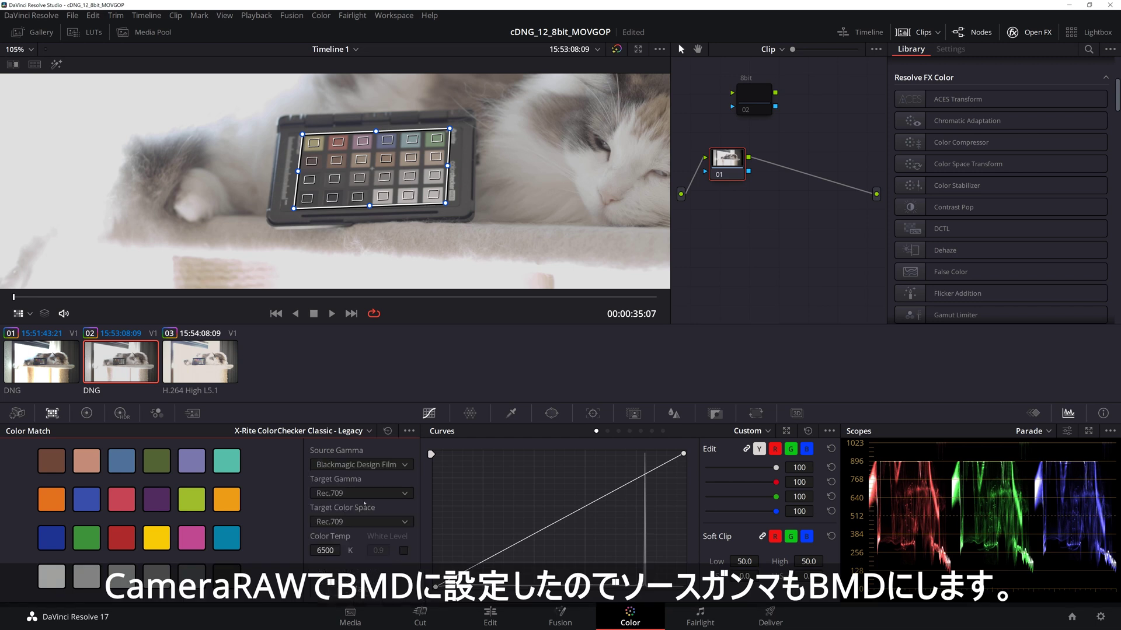
{"action": "left_click", "coordinate": [363, 495]}
{"action": "left_click", "coordinate": [366, 412]}
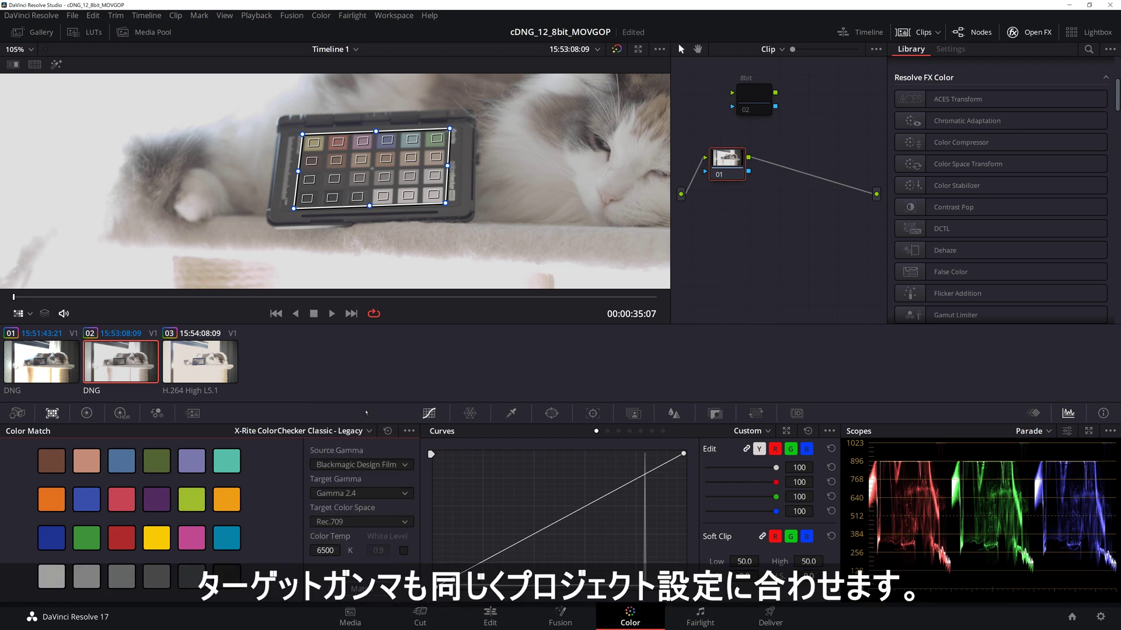
{"action": "left_click", "coordinate": [376, 523]}
{"action": "left_click", "coordinate": [376, 521]}
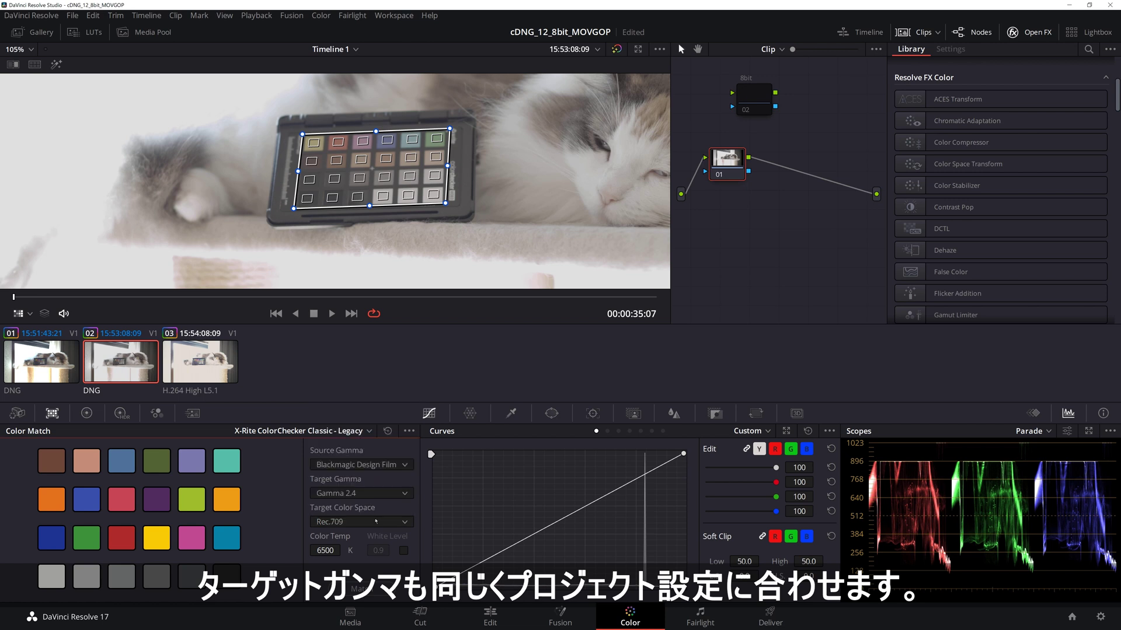
{"action": "double_click", "coordinate": [325, 551]}
{"action": "type", "text": "5000"}
{"action": "key", "text": "Return"}
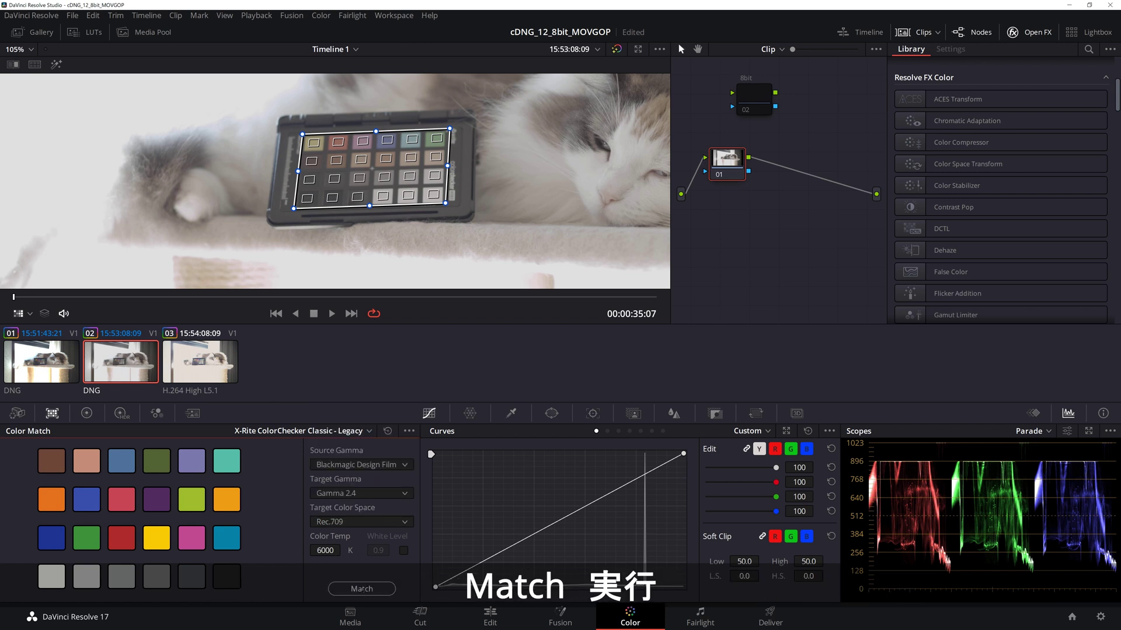
- Run Match, then switch the chart to ColorChecker Passport Video and match again
{"action": "left_click", "coordinate": [362, 589]}
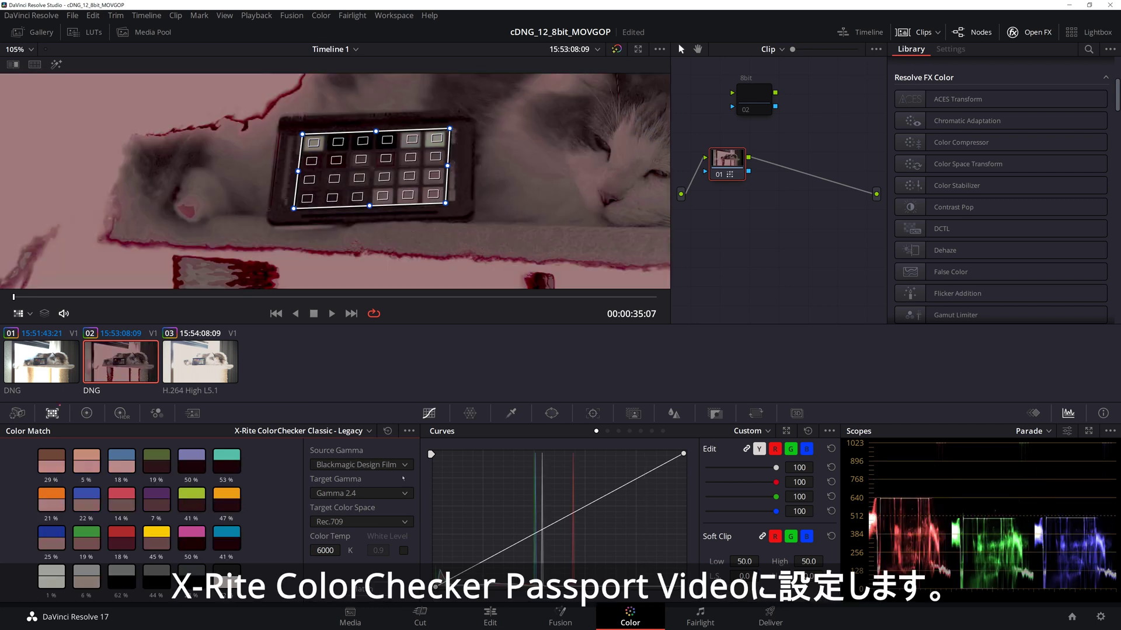
{"action": "left_click", "coordinate": [358, 433]}
{"action": "left_click", "coordinate": [315, 519]}
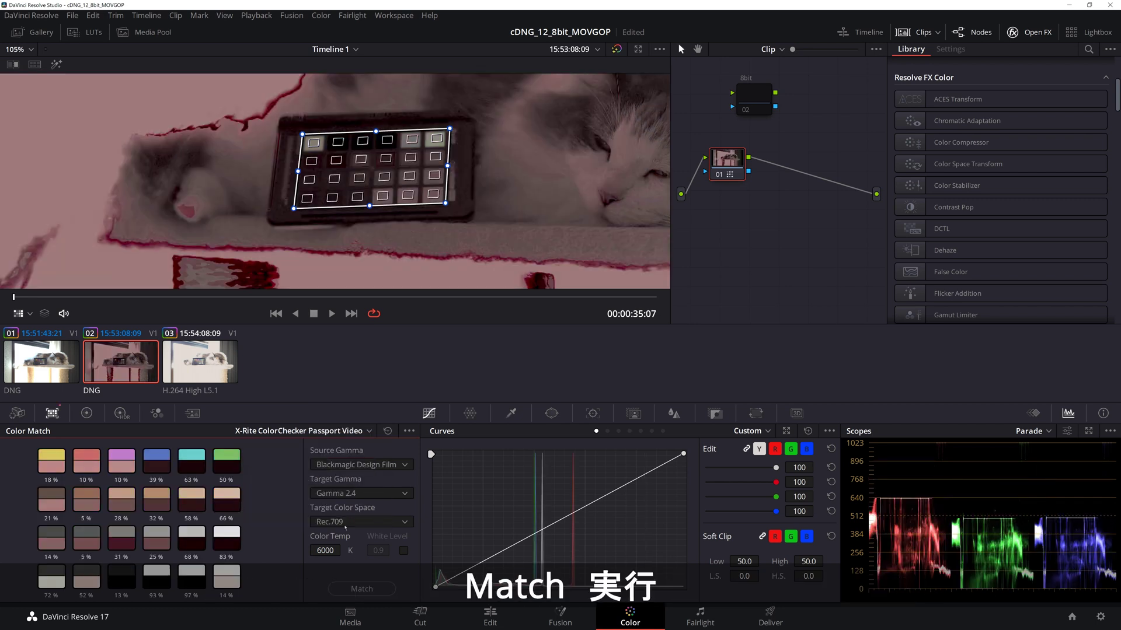
{"action": "left_click", "coordinate": [355, 586]}
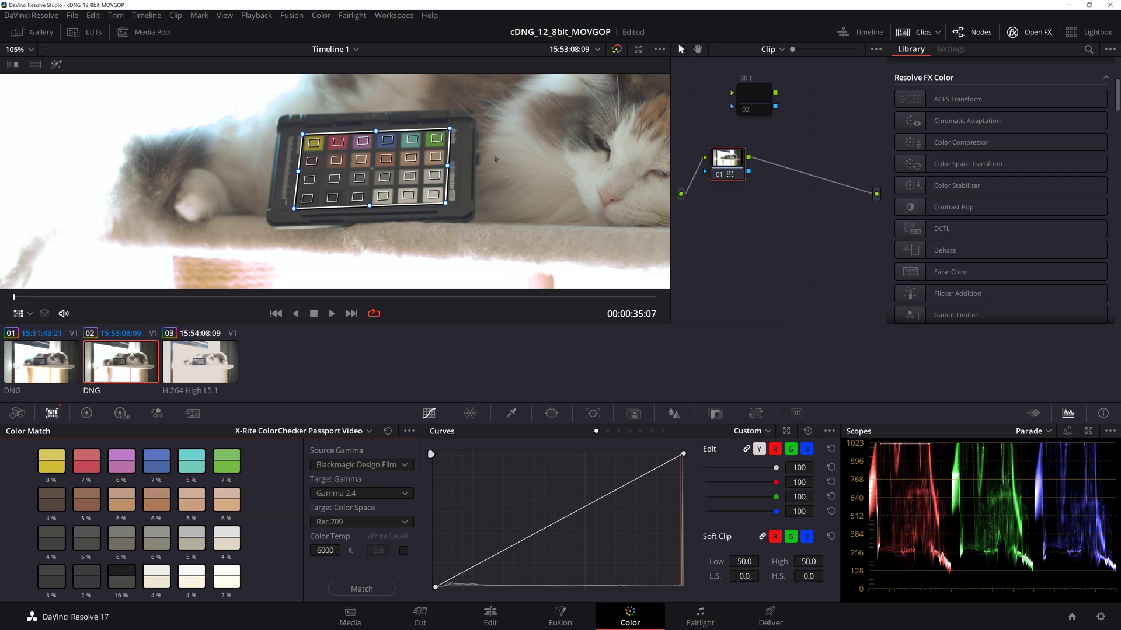
{"action": "scroll", "coordinate": [495, 159], "scroll_direction": "down", "scroll_amount": 3}
{"action": "scroll", "coordinate": [494, 161], "scroll_direction": "down", "scroll_amount": 2}
{"action": "scroll", "coordinate": [492, 162], "scroll_direction": "down", "scroll_amount": 2}
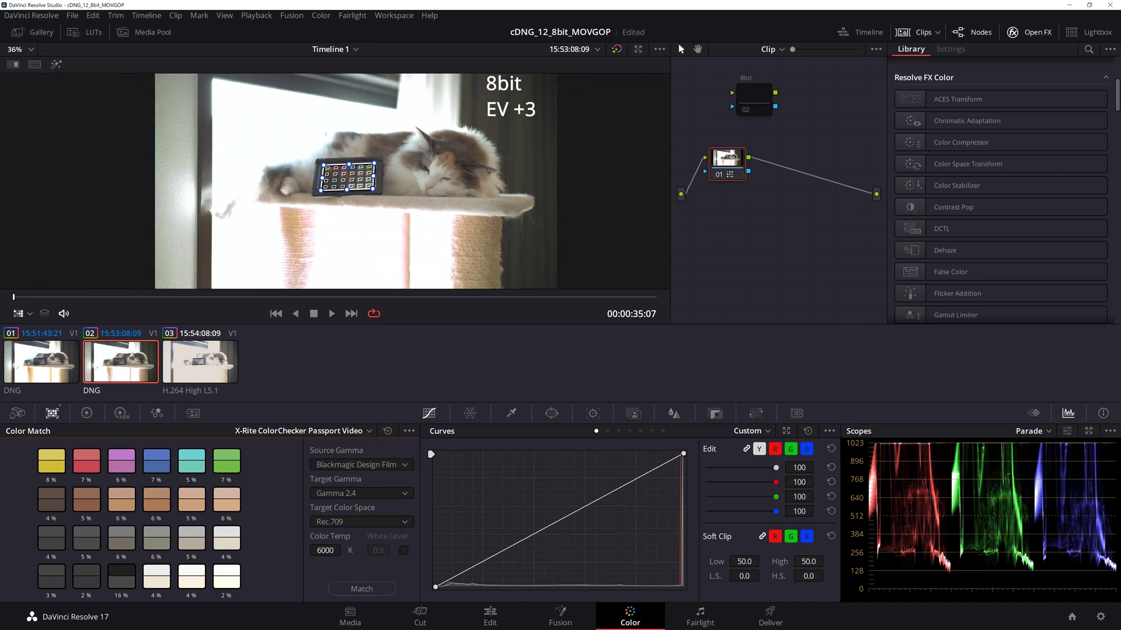
{"action": "scroll", "coordinate": [488, 170], "scroll_direction": "down", "scroll_amount": 1}
{"action": "left_click", "coordinate": [63, 364]}
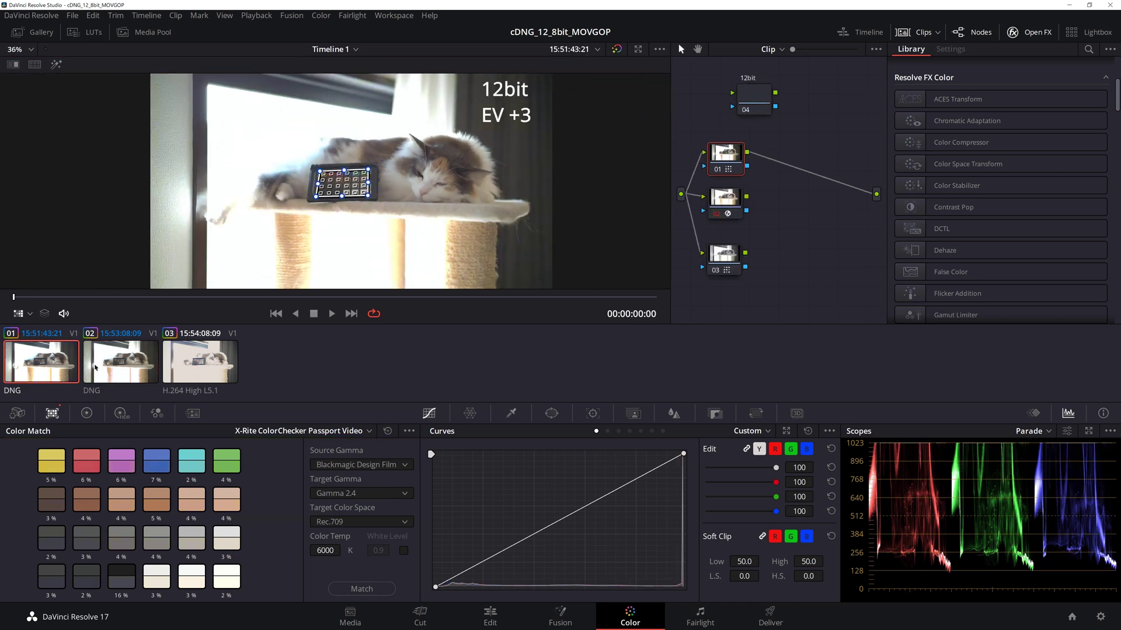
{"action": "left_click", "coordinate": [117, 365]}
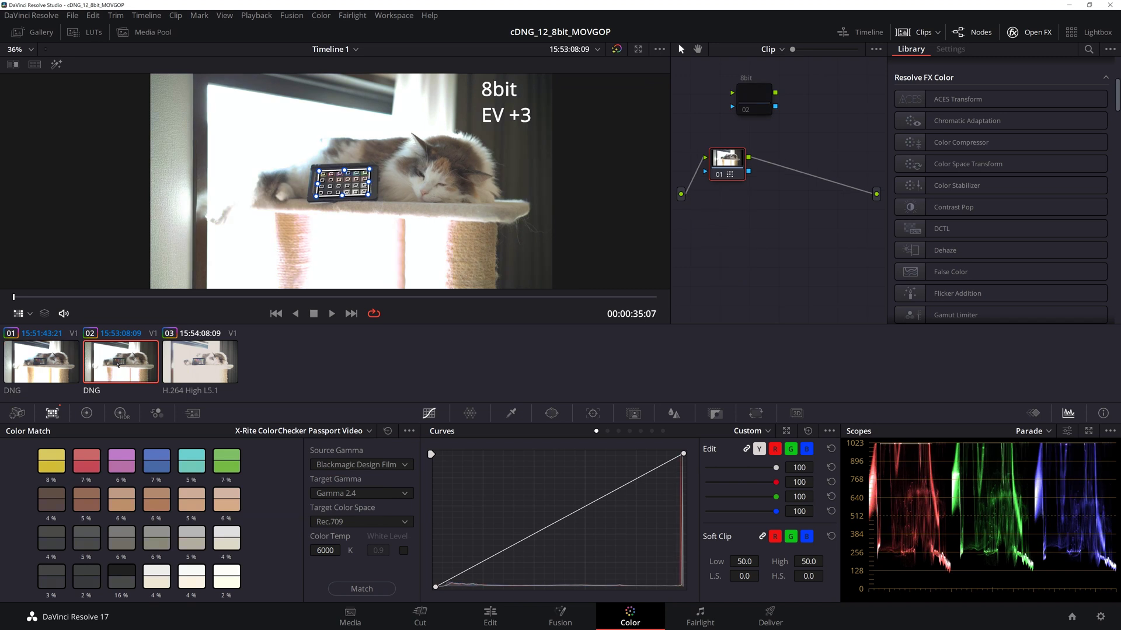
{"action": "left_click", "coordinate": [57, 366]}
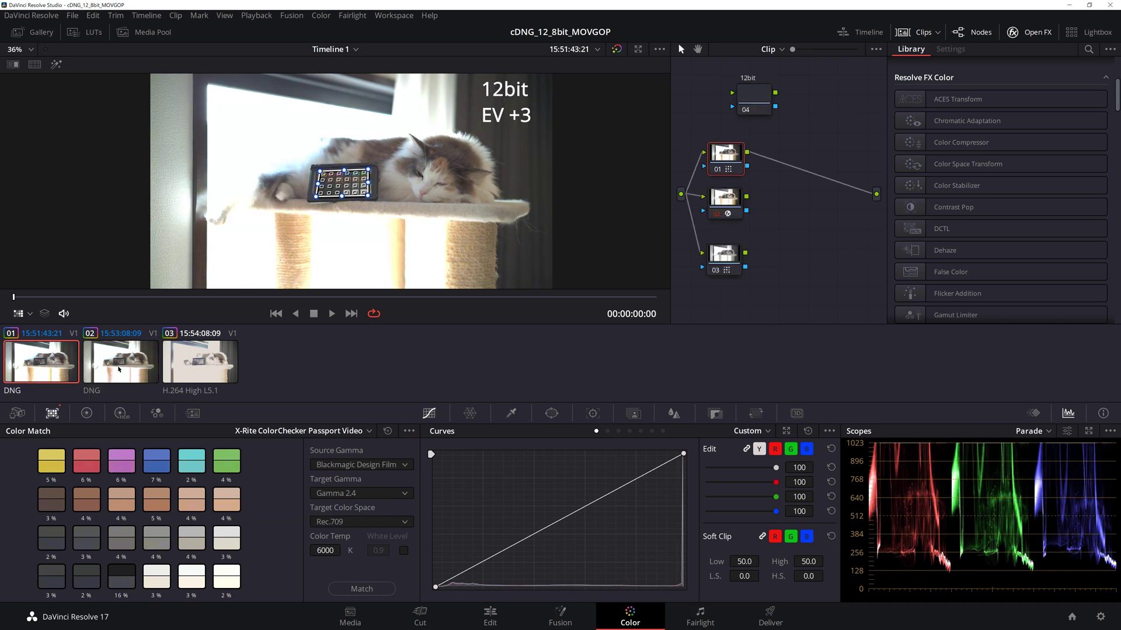
{"action": "left_click", "coordinate": [119, 370]}
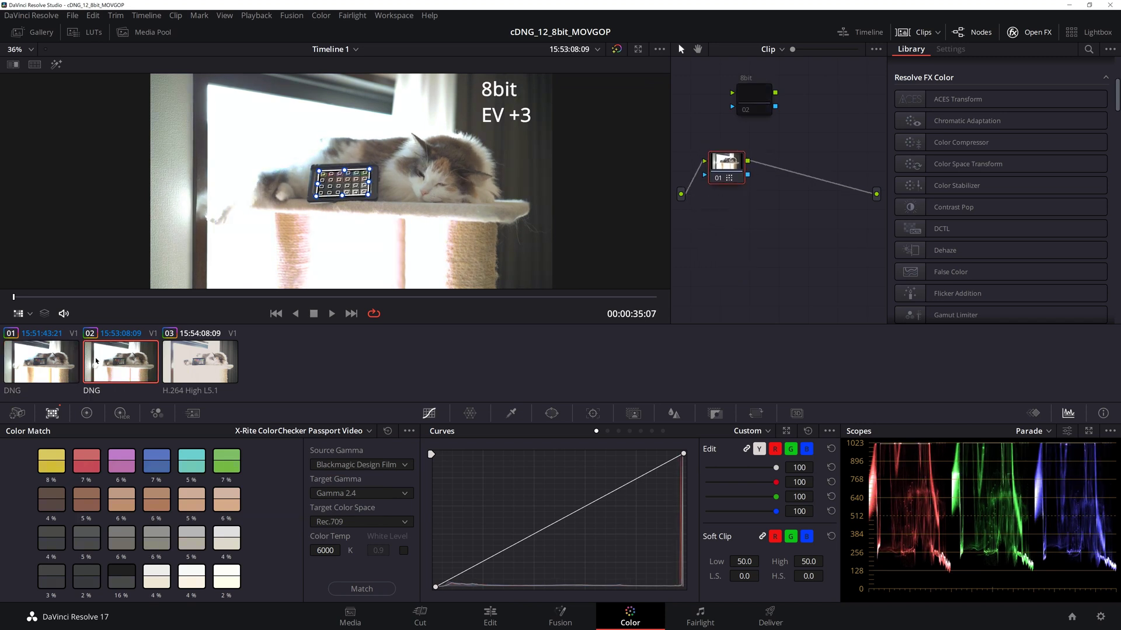
{"action": "left_click", "coordinate": [53, 360]}
{"action": "scroll", "coordinate": [273, 238], "scroll_direction": "up", "scroll_amount": 2}
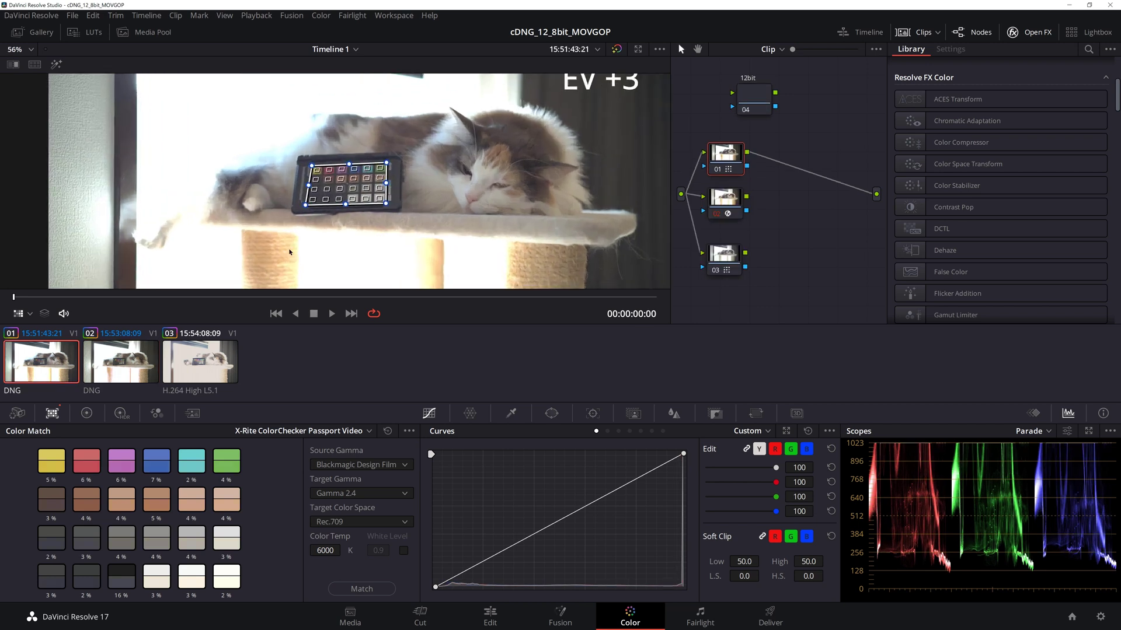
{"action": "scroll", "coordinate": [298, 216], "scroll_direction": "up", "scroll_amount": 1}
{"action": "scroll", "coordinate": [302, 233], "scroll_direction": "up", "scroll_amount": 1}
{"action": "scroll", "coordinate": [323, 226], "scroll_direction": "up", "scroll_amount": 1}
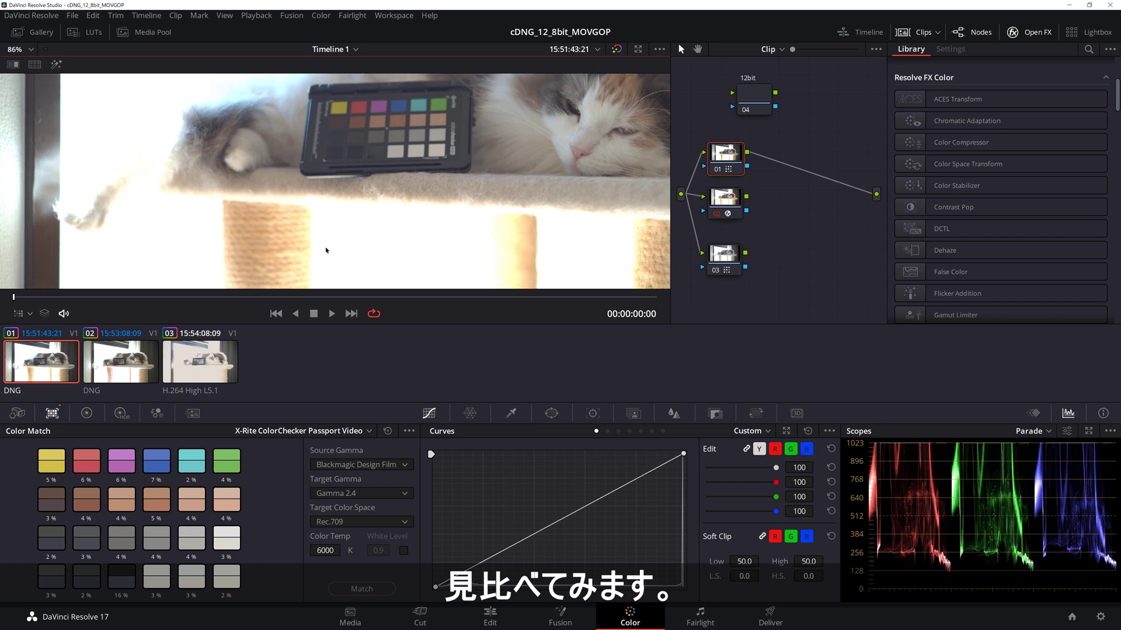
{"action": "left_click", "coordinate": [93, 362]}
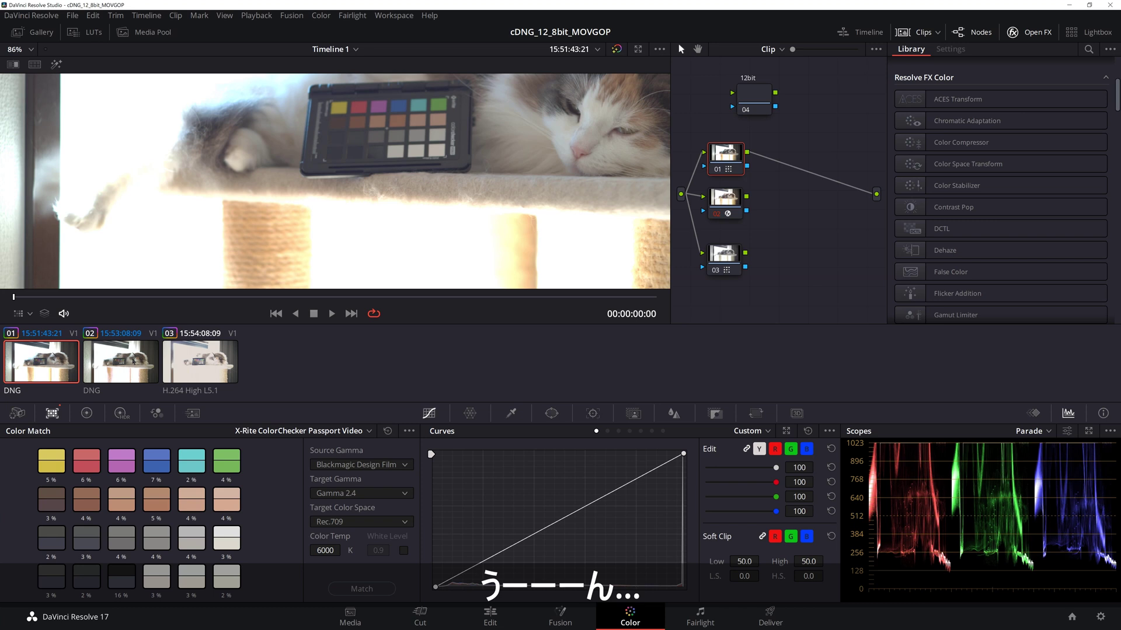
{"action": "left_click", "coordinate": [99, 364]}
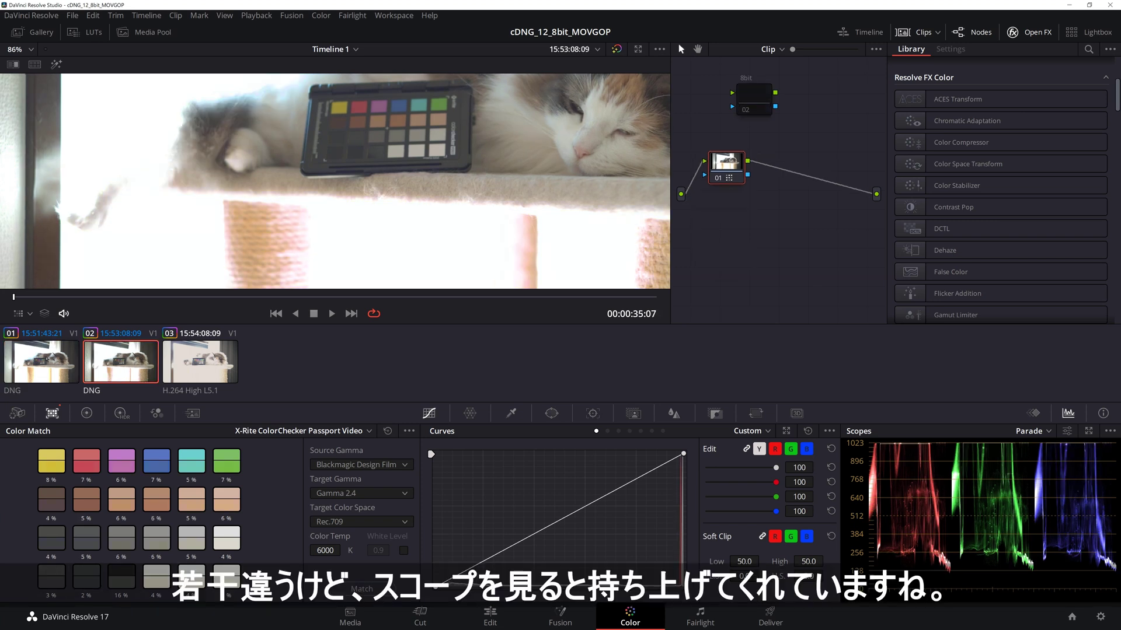
{"action": "left_click", "coordinate": [41, 362]}
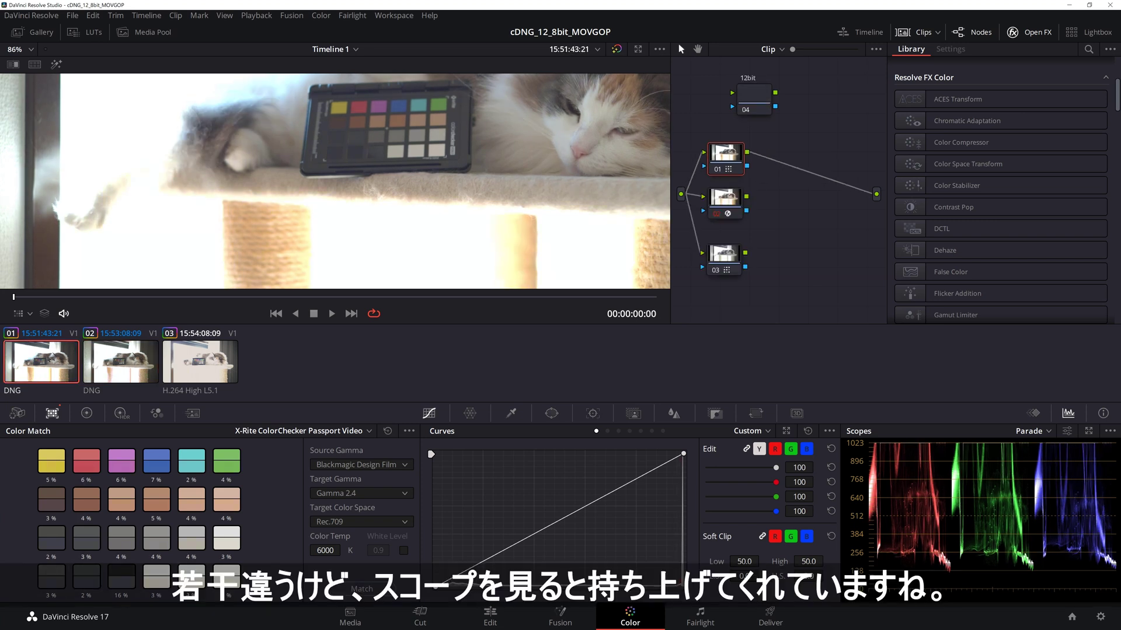
{"action": "left_click", "coordinate": [121, 362]}
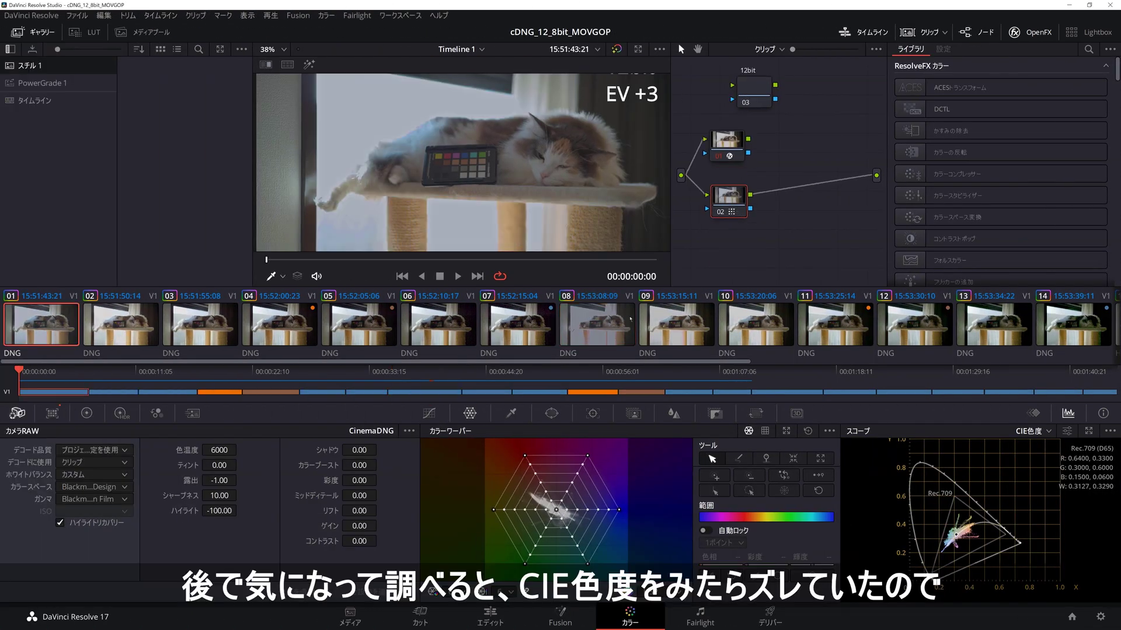
- Compare clip 08 with the first DNG clip, then load H.264 MOV clip 03
{"action": "left_click", "coordinate": [616, 328]}
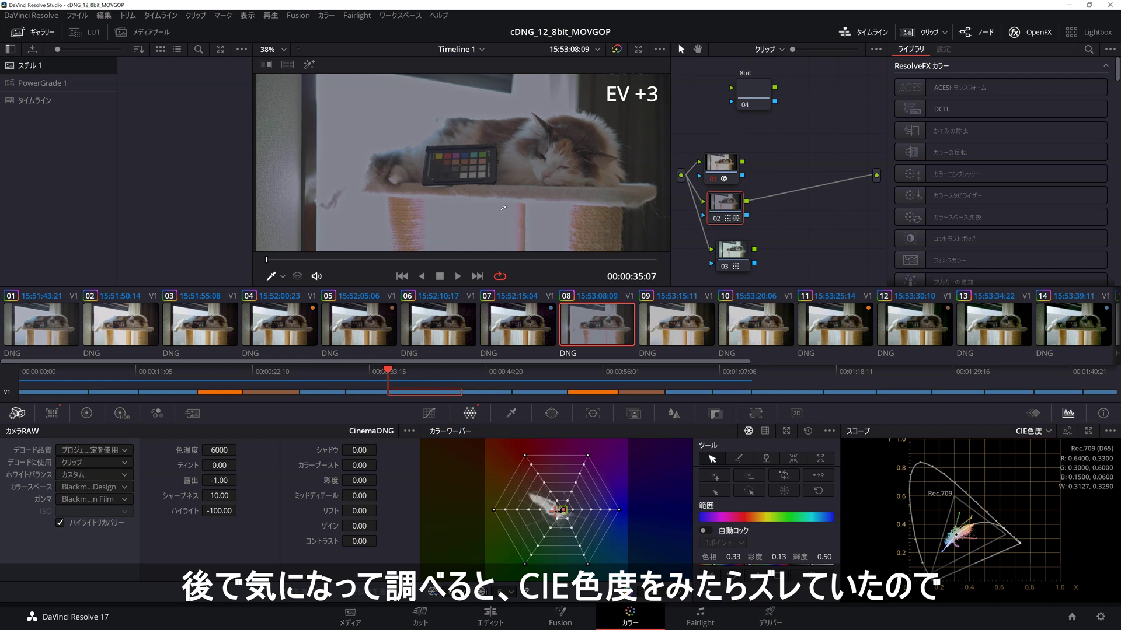
{"action": "scroll", "coordinate": [503, 208], "scroll_direction": "up", "scroll_amount": 3}
{"action": "scroll", "coordinate": [499, 199], "scroll_direction": "up", "scroll_amount": 3}
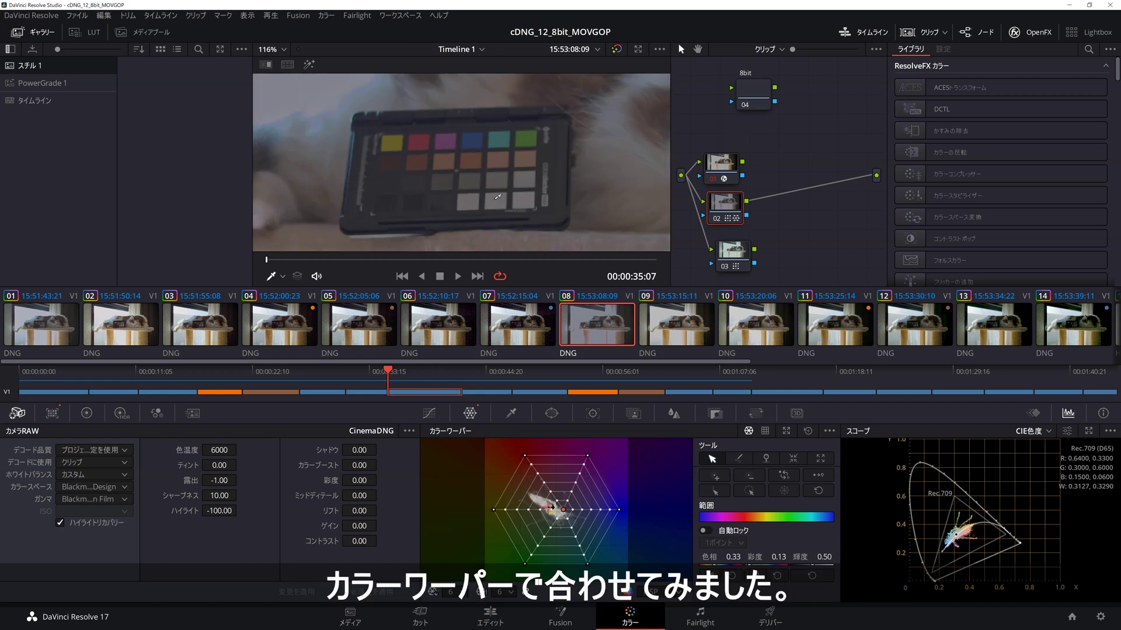
{"action": "left_click", "coordinate": [587, 333]}
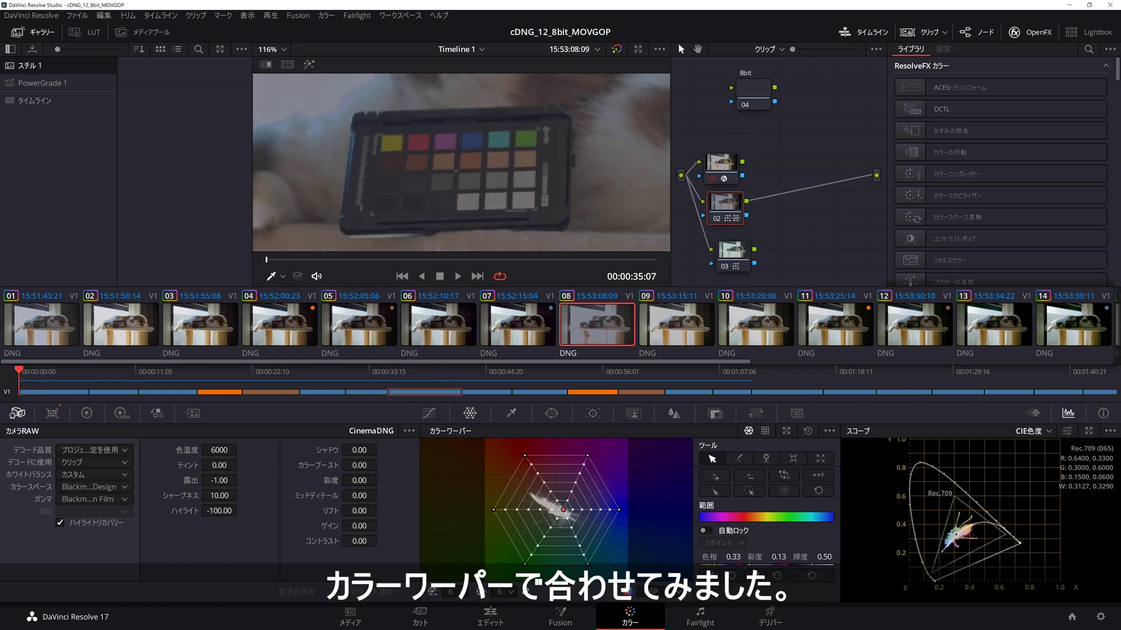
{"action": "key", "text": "Home"}
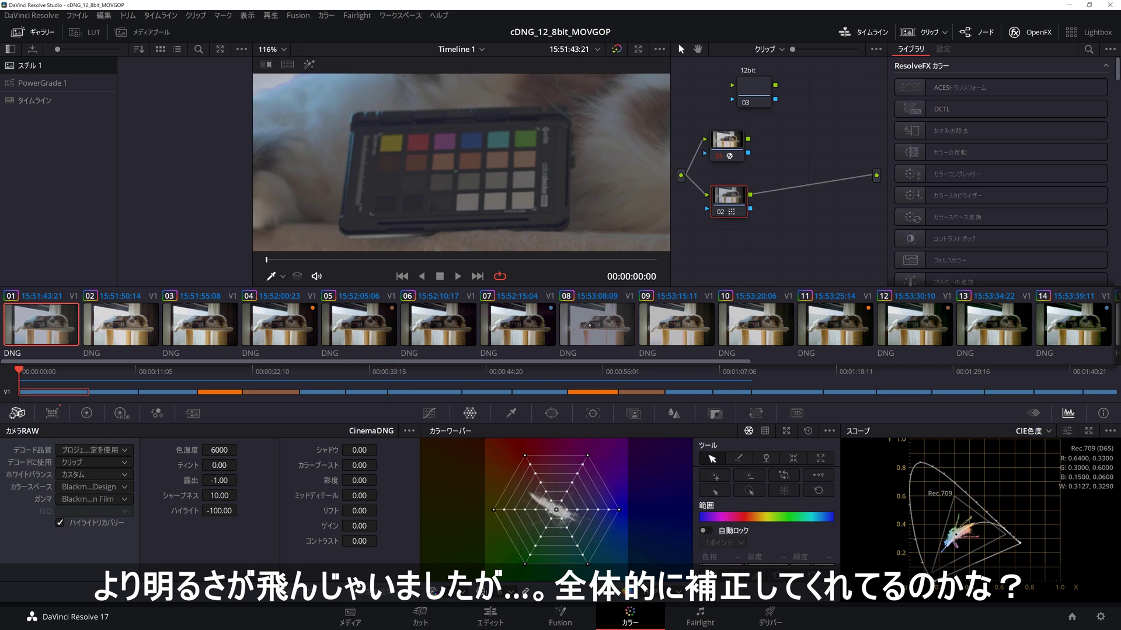
{"action": "left_click", "coordinate": [589, 325]}
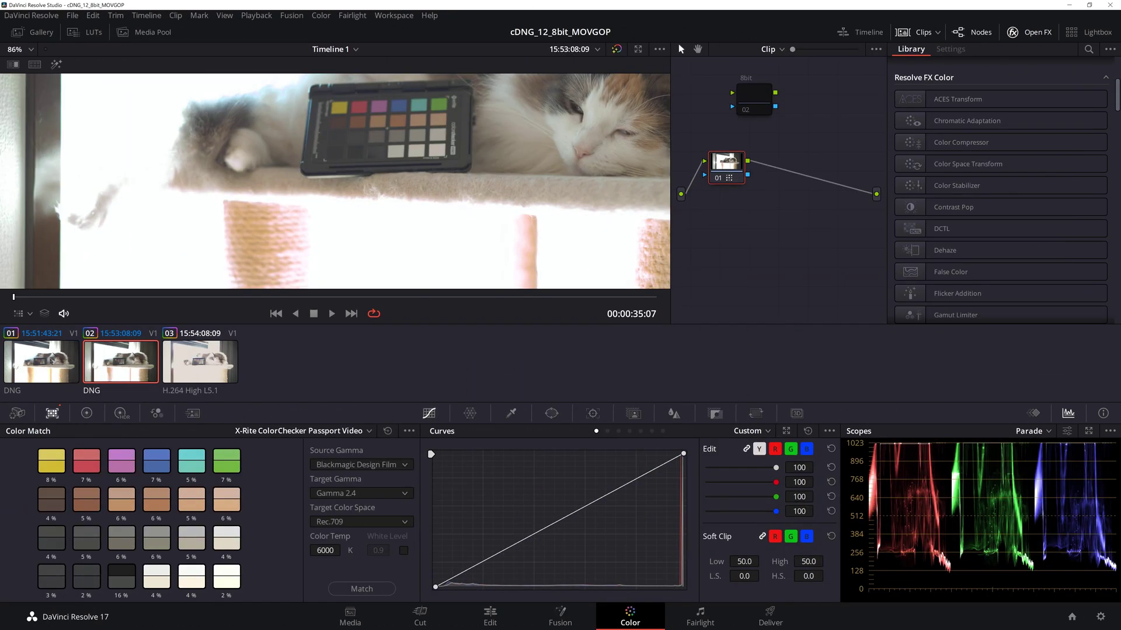
{"action": "left_click", "coordinate": [41, 360]}
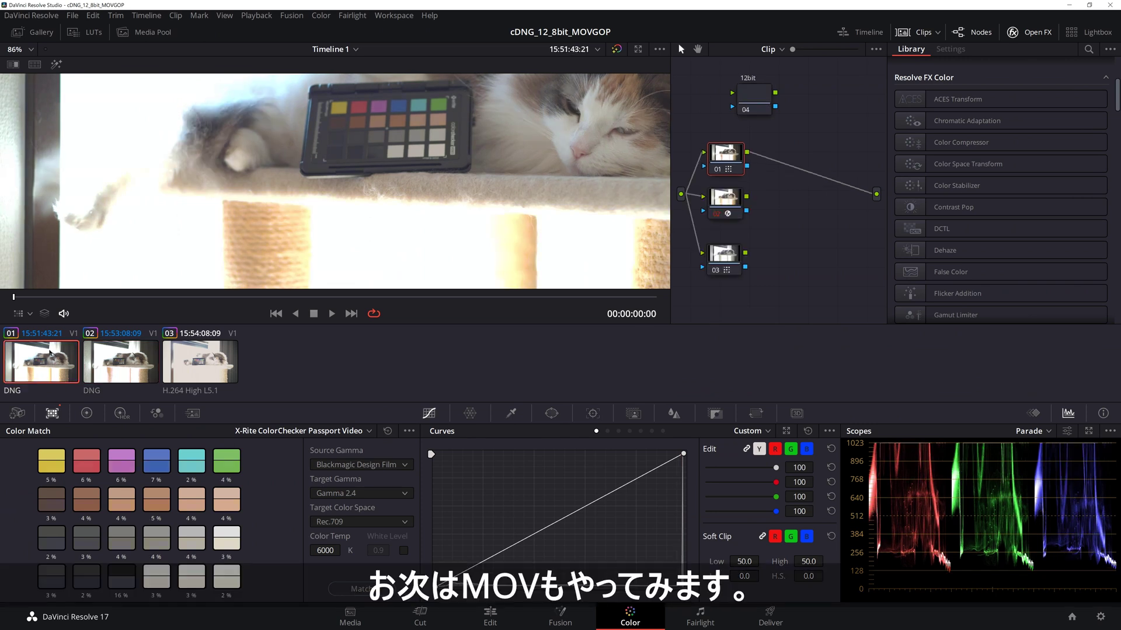
{"action": "left_click", "coordinate": [181, 351]}
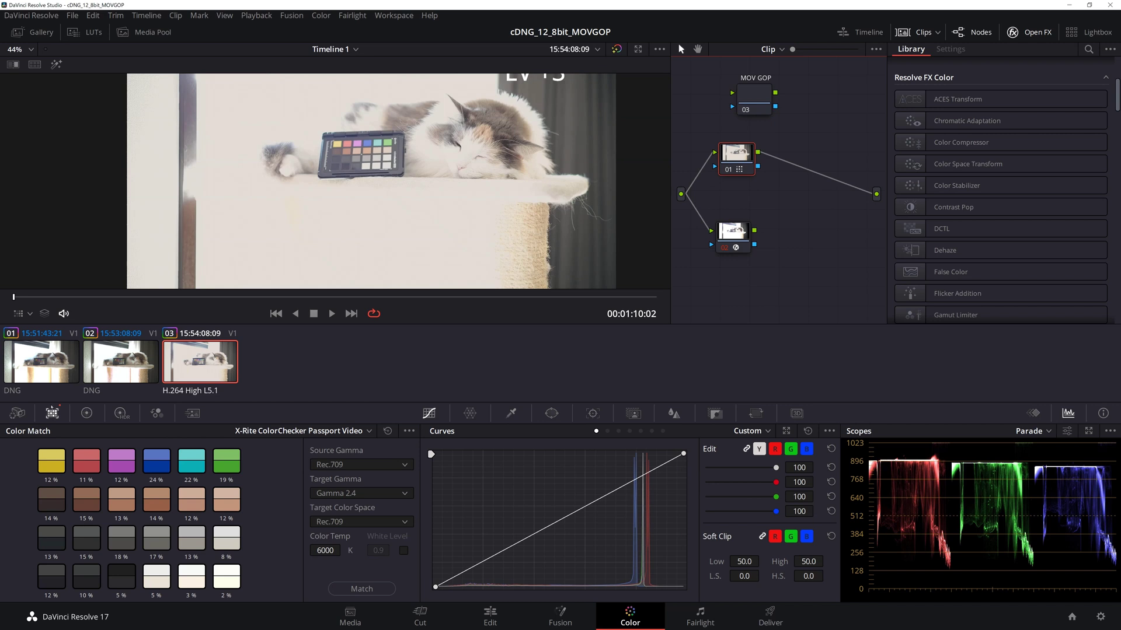
- Reset clip 03's Color Match, paste clip 02's grade onto it, and set Source Gamma to Rec.709
{"action": "left_click", "coordinate": [387, 431]}
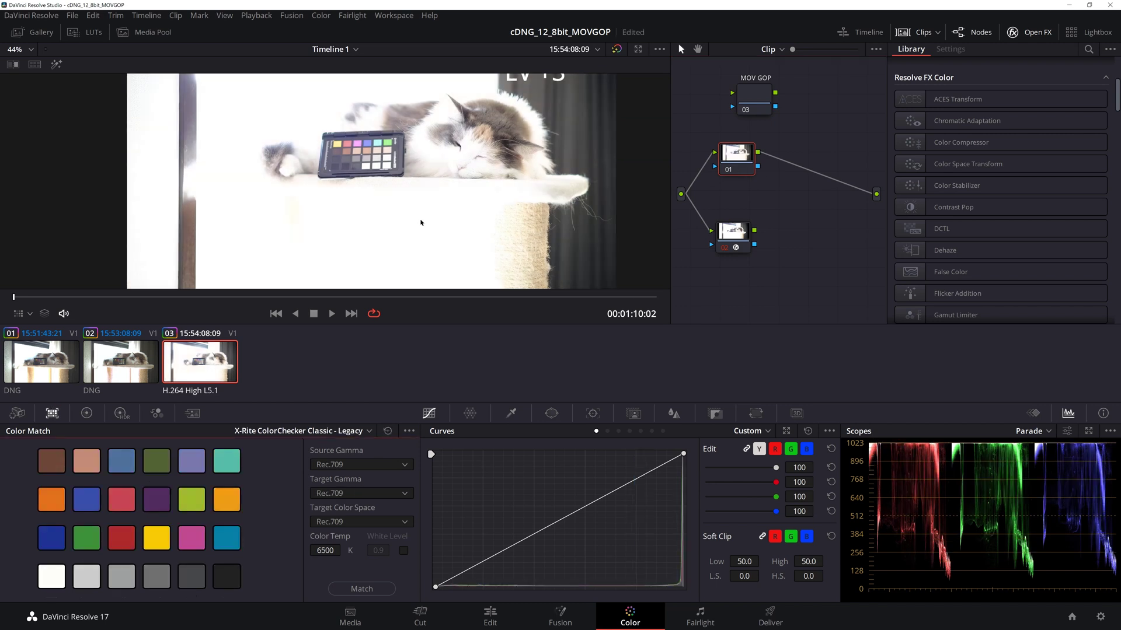
{"action": "left_click", "coordinate": [149, 346]}
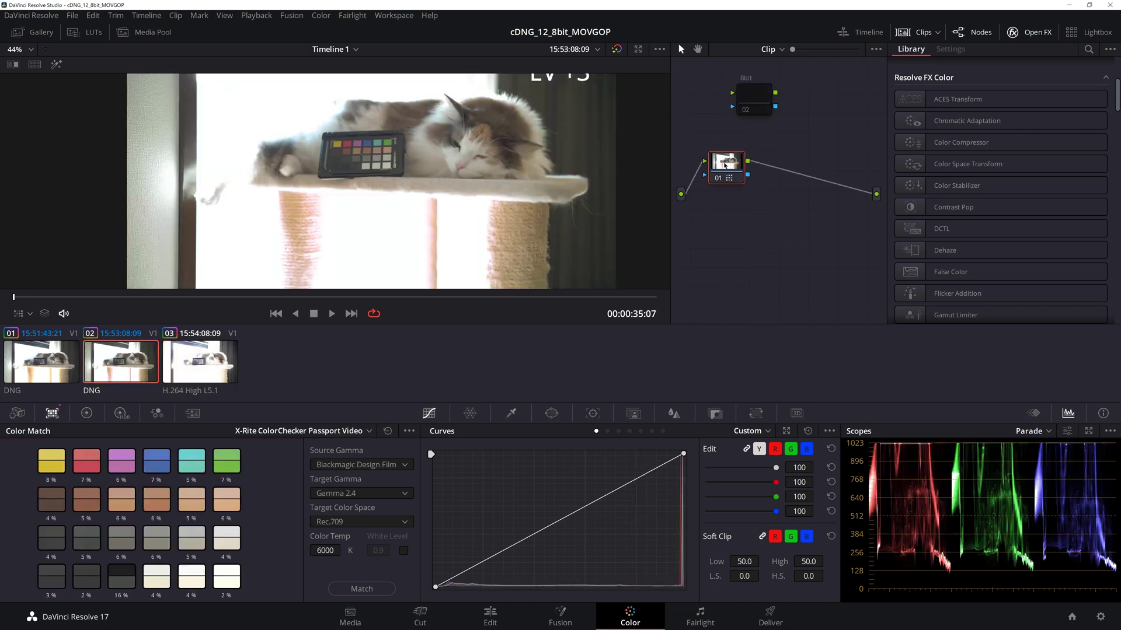
{"action": "left_click", "coordinate": [192, 357]}
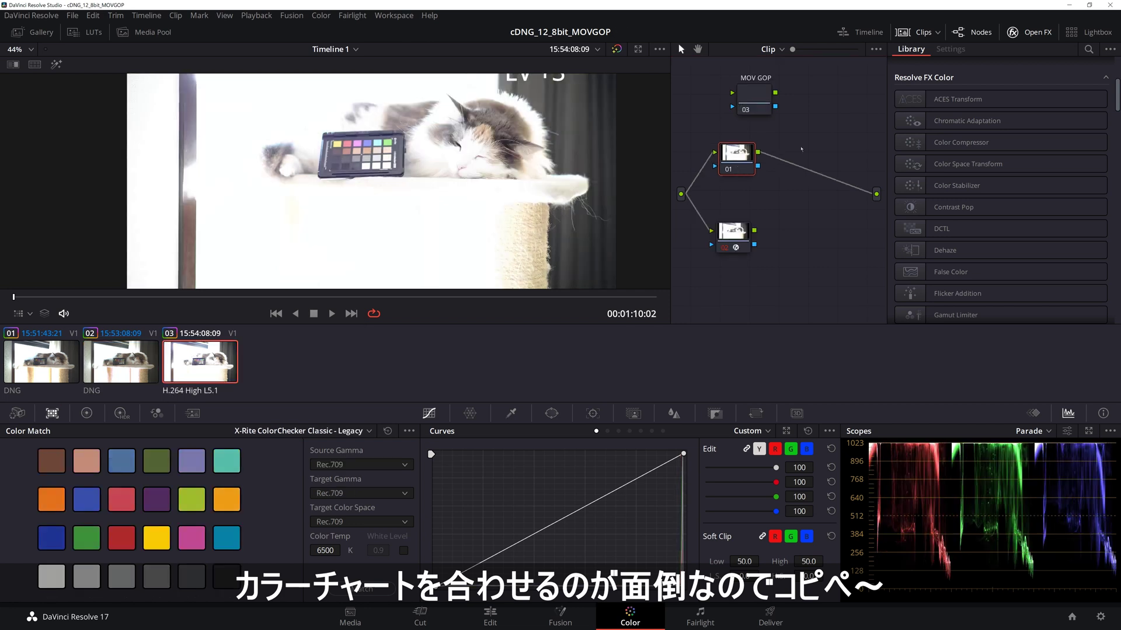
{"action": "key", "text": "ctrl+v"}
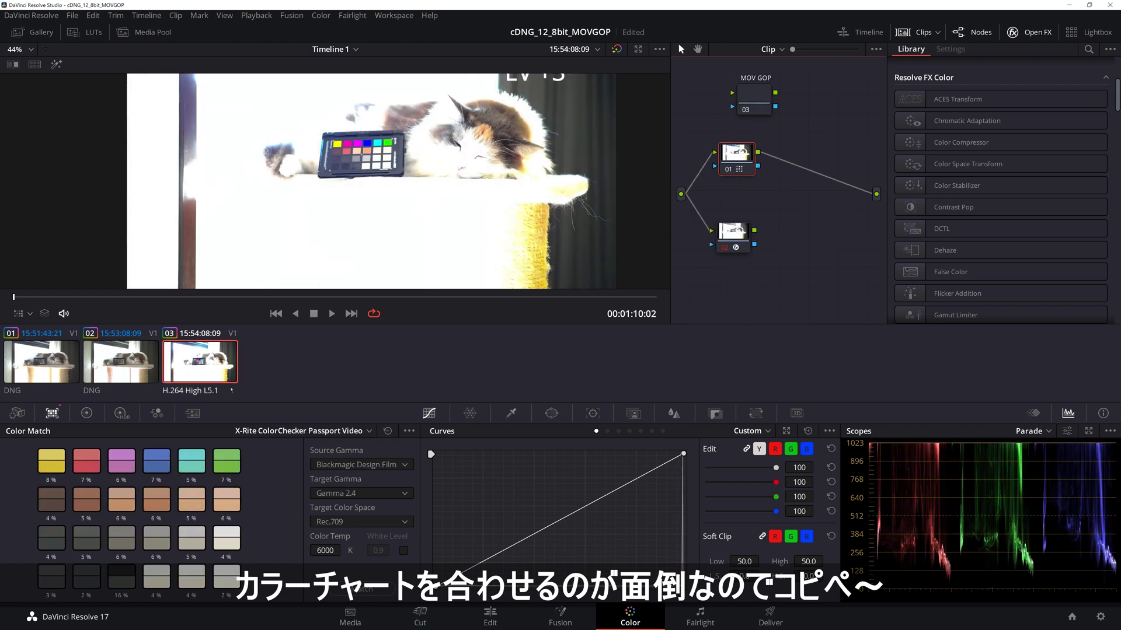
{"action": "left_click", "coordinate": [371, 465]}
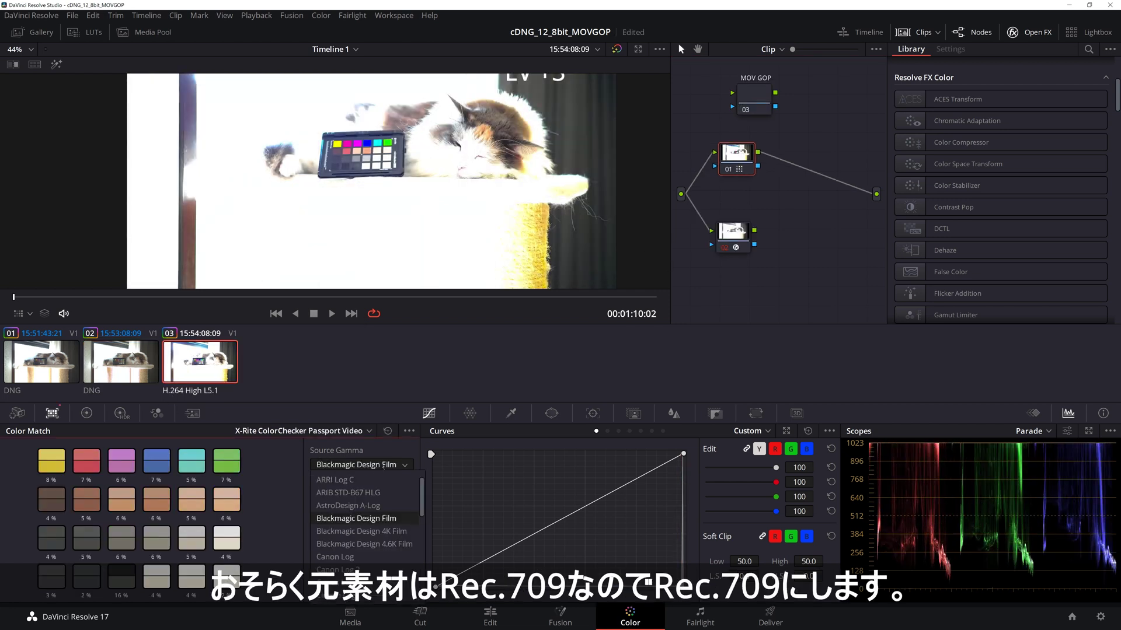
{"action": "scroll", "coordinate": [368, 525], "scroll_direction": "down", "scroll_amount": 5}
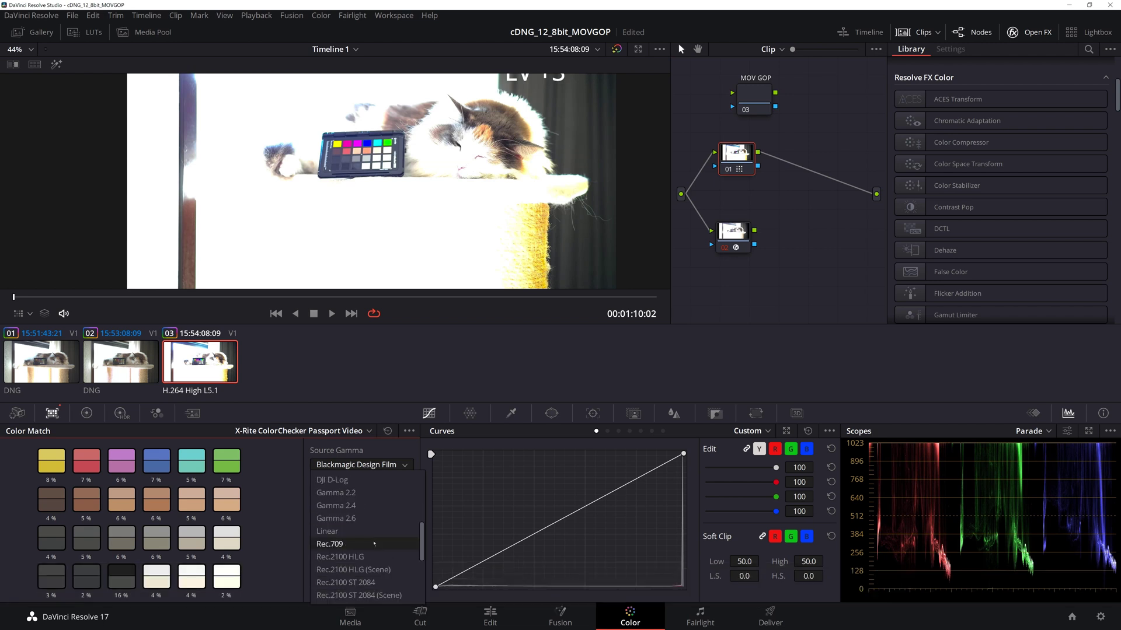
{"action": "left_click", "coordinate": [374, 545]}
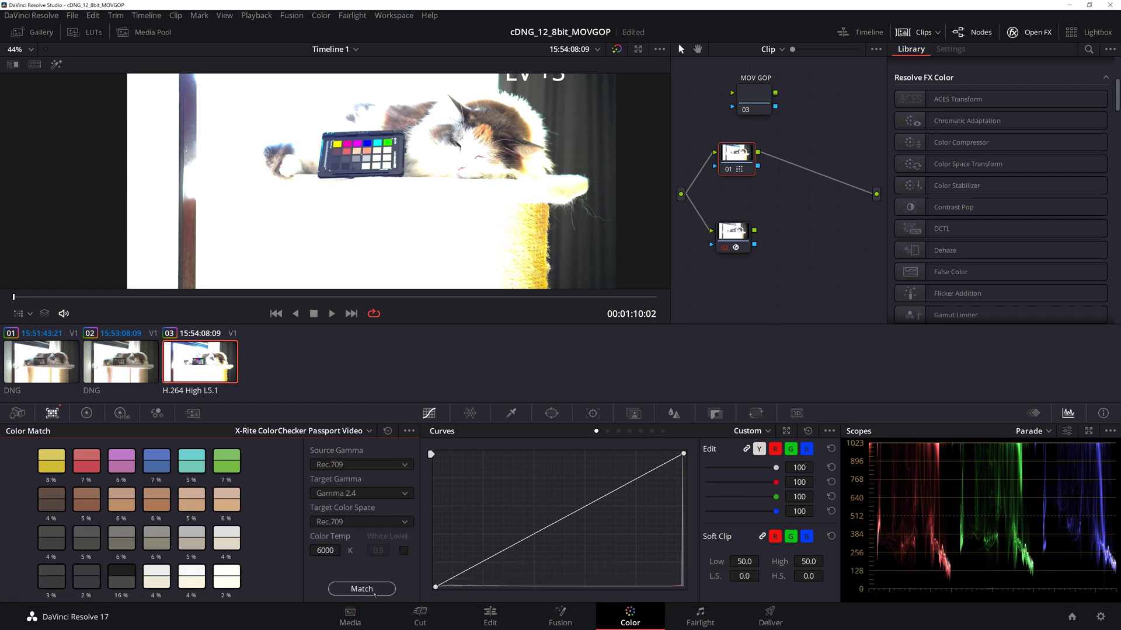
{"action": "left_click", "coordinate": [44, 313]}
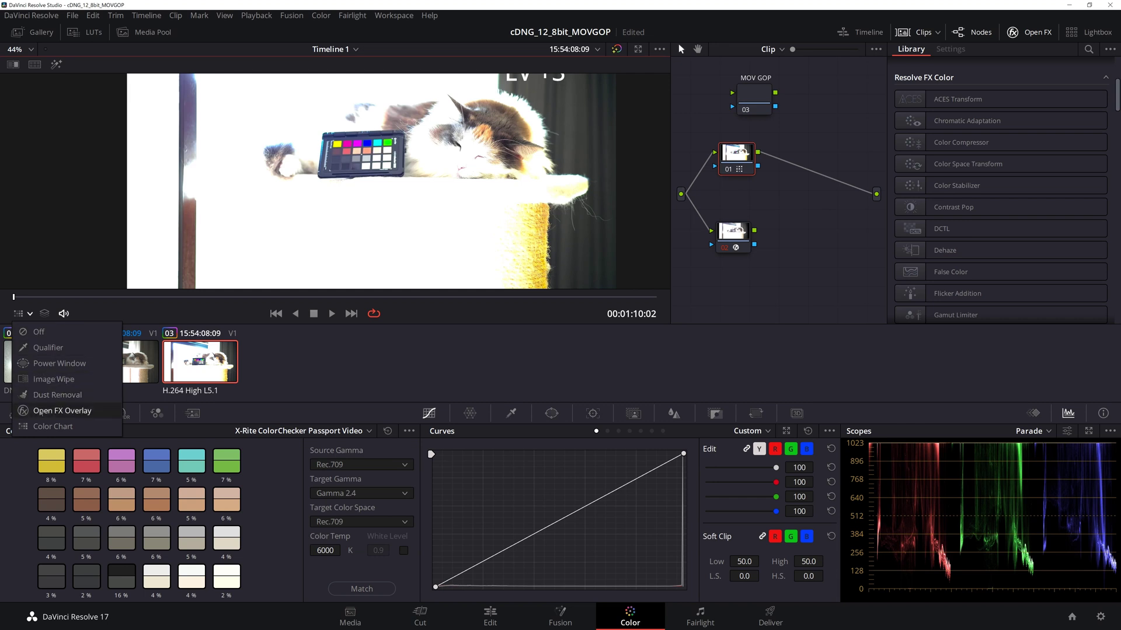
- Overlay the colour chart on the MOV EV +3 clip, run Match, and scrub its EV frames, keeping Passport Video
{"action": "left_click", "coordinate": [52, 425]}
{"action": "scroll", "coordinate": [322, 247], "scroll_direction": "up", "scroll_amount": 1}
{"action": "scroll", "coordinate": [322, 247], "scroll_direction": "up", "scroll_amount": 2}
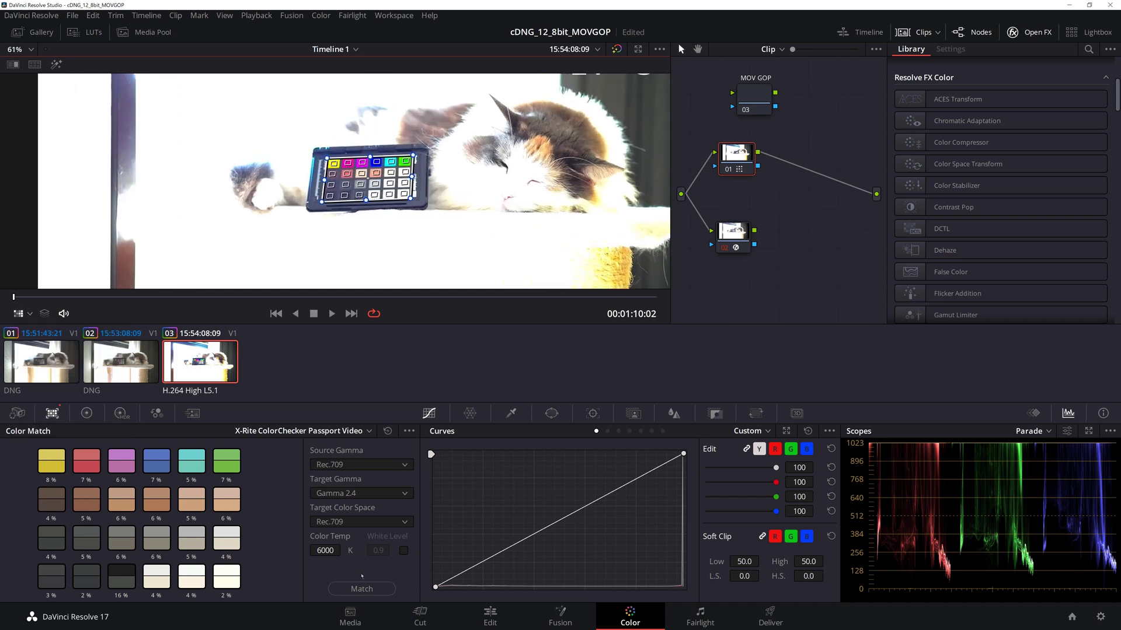
{"action": "left_click", "coordinate": [345, 584]}
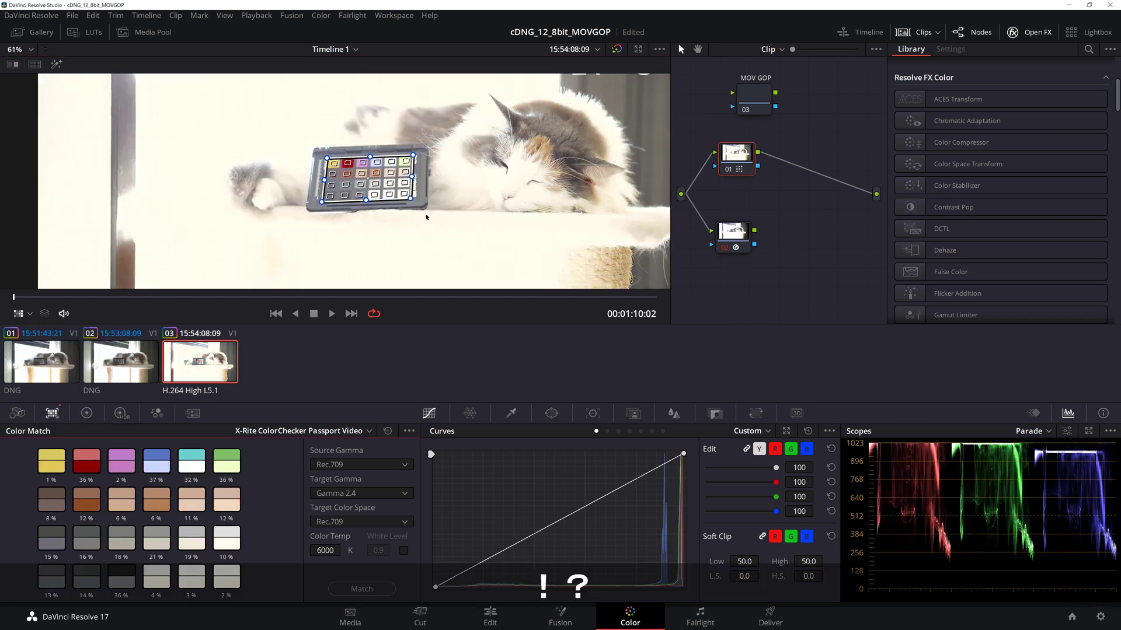
{"action": "scroll", "coordinate": [458, 245], "scroll_direction": "down", "scroll_amount": 3}
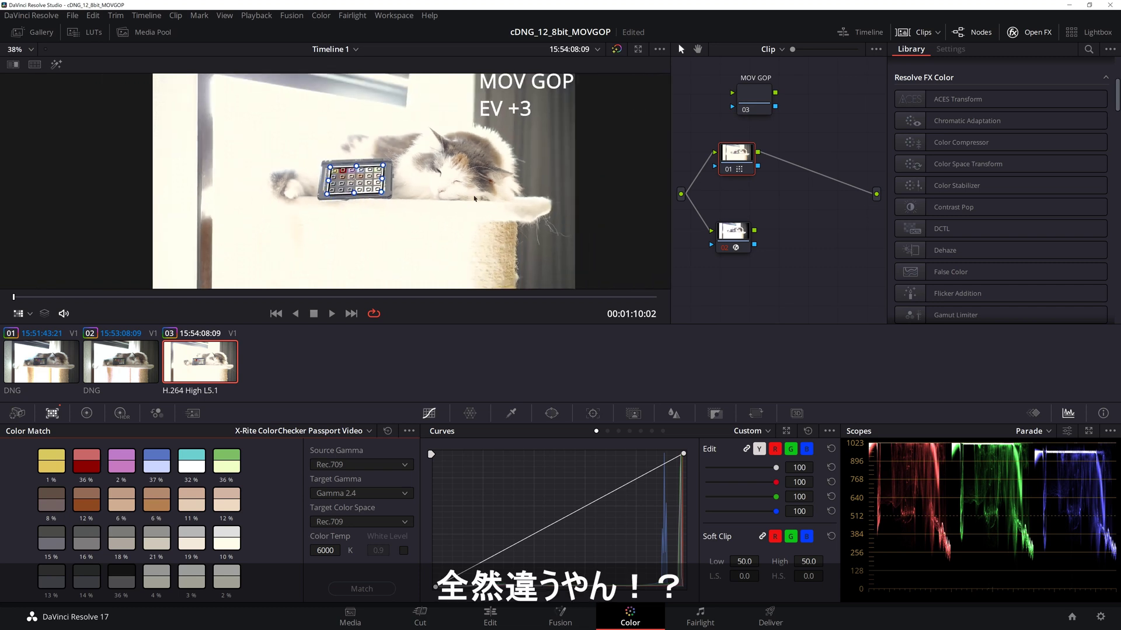
{"action": "left_click_drag", "start_coordinate": [49, 301], "coordinate": [304, 310]}
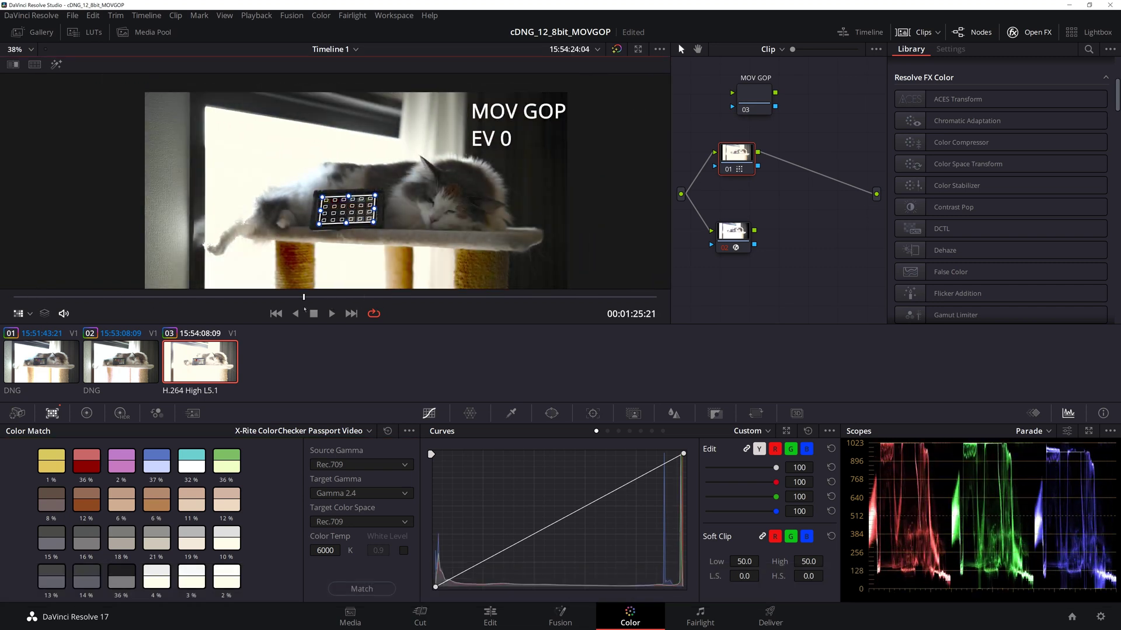
{"action": "key", "text": "Home"}
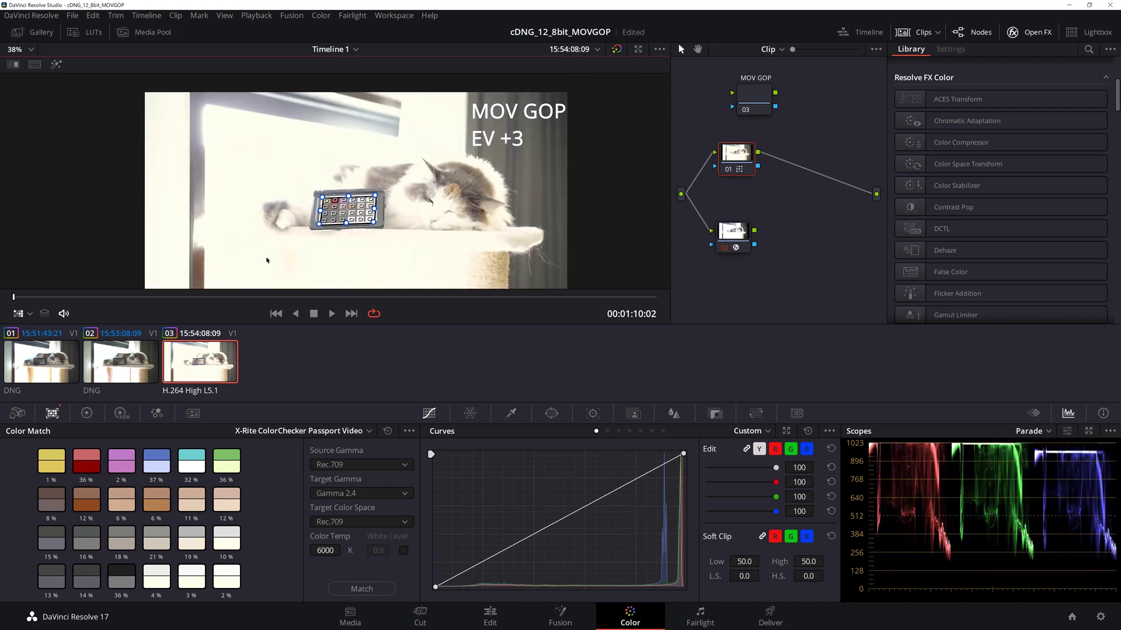
{"action": "left_click", "coordinate": [348, 432]}
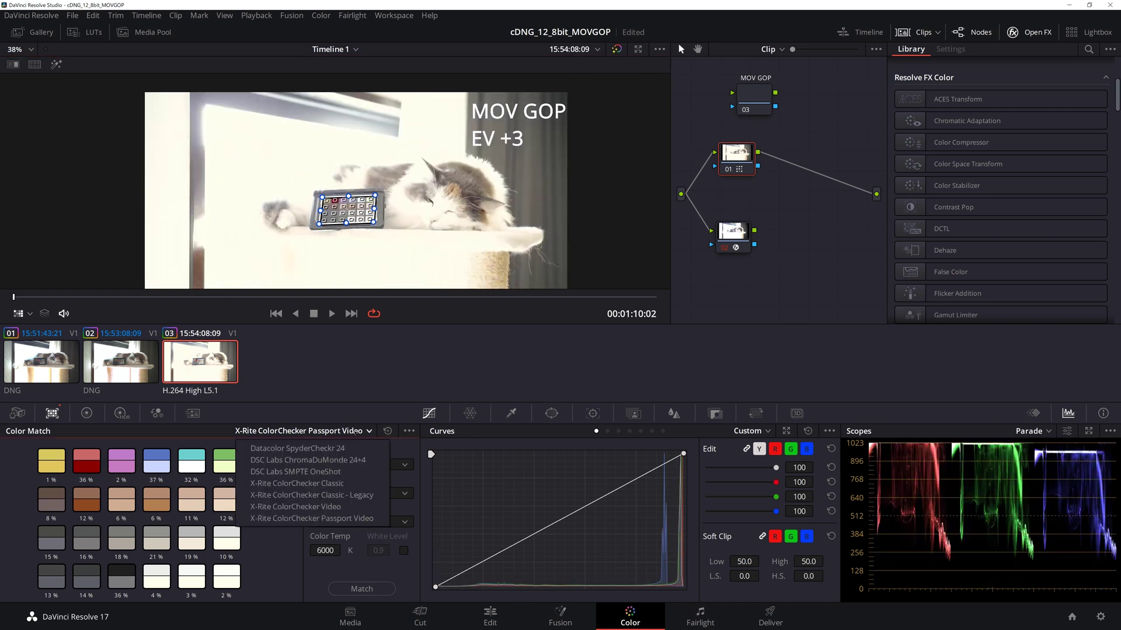
{"action": "left_click", "coordinate": [341, 518]}
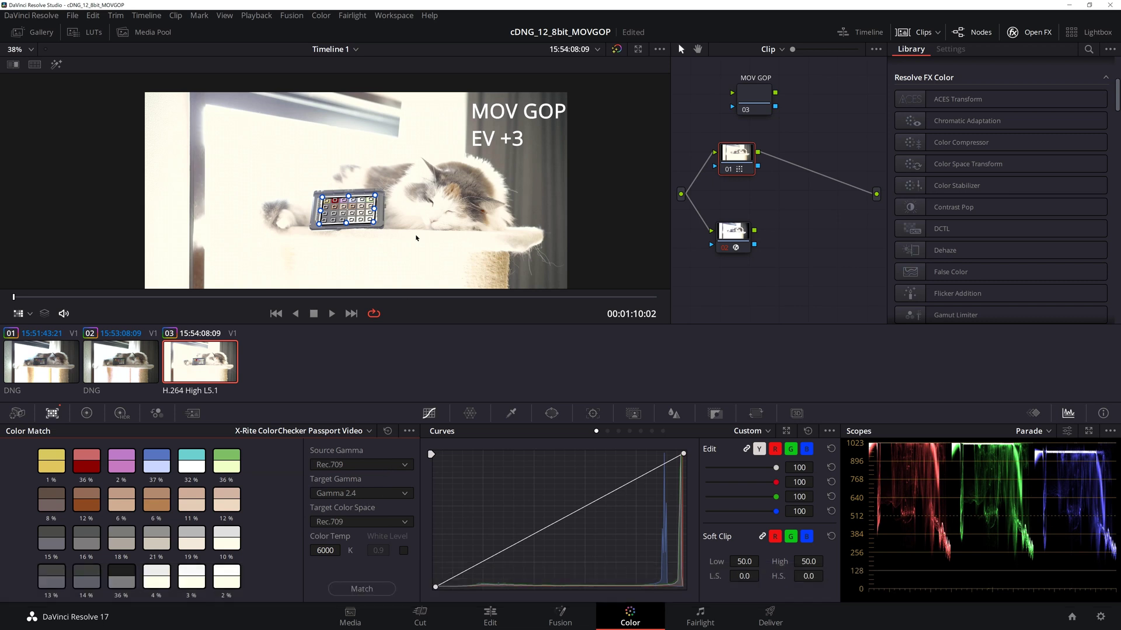
- Toggle the grade bypass off and on, and compare MOV clip 03 with DNG clip 02
{"action": "scroll", "coordinate": [428, 218], "scroll_direction": "up", "scroll_amount": 3}
{"action": "key", "text": "shift+d"}
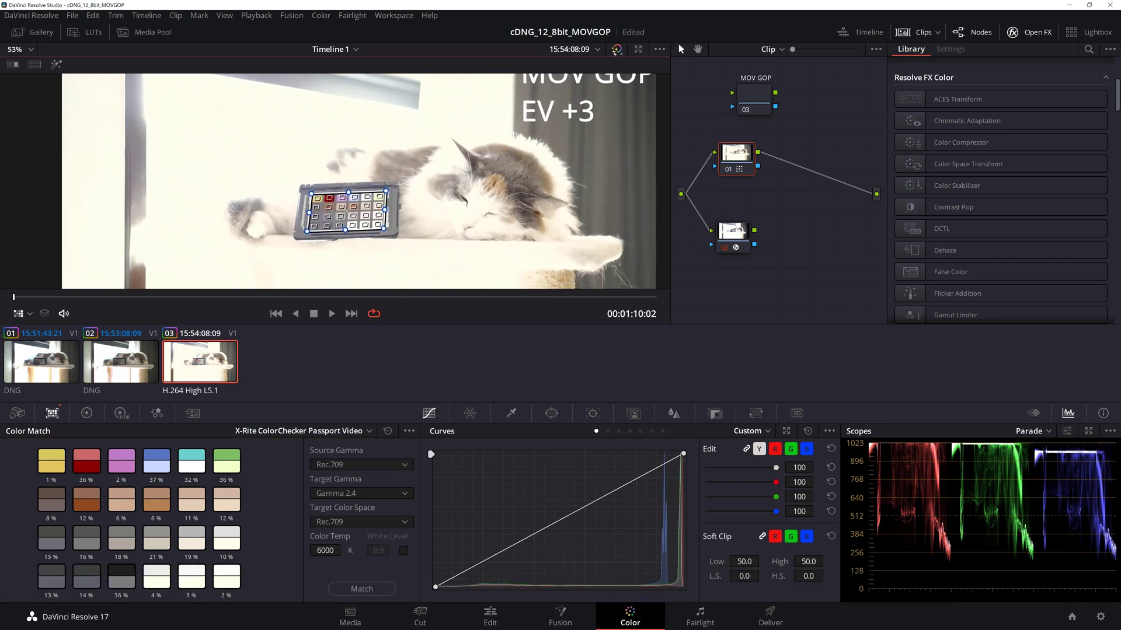
{"action": "key", "text": "shift+d"}
{"action": "scroll", "coordinate": [314, 206], "scroll_direction": "up", "scroll_amount": 4}
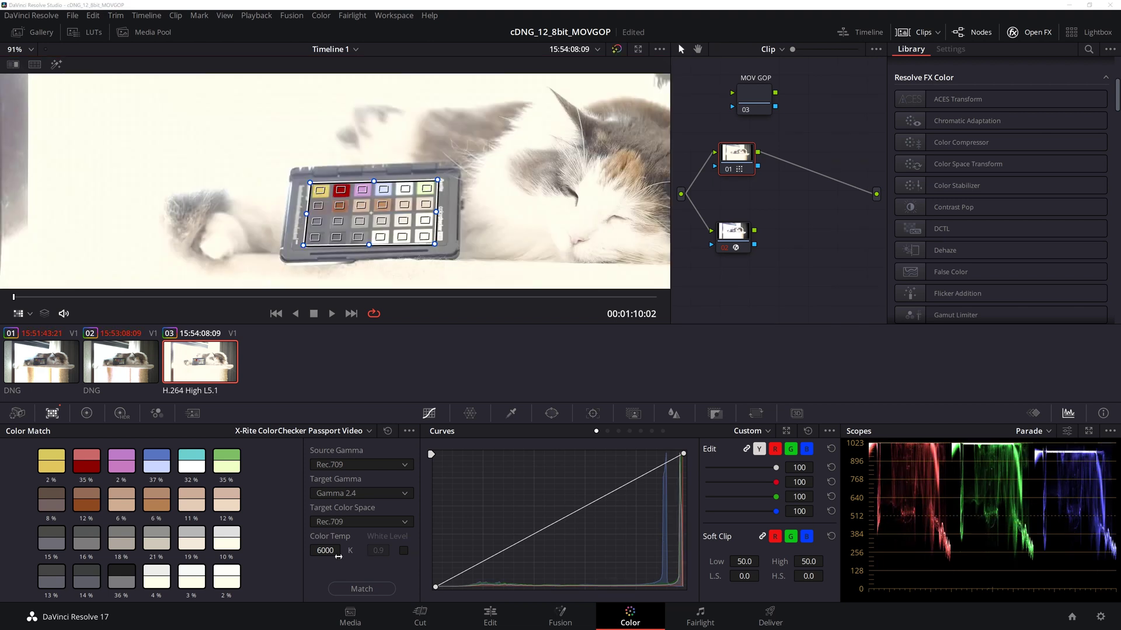
{"action": "left_click", "coordinate": [122, 375]}
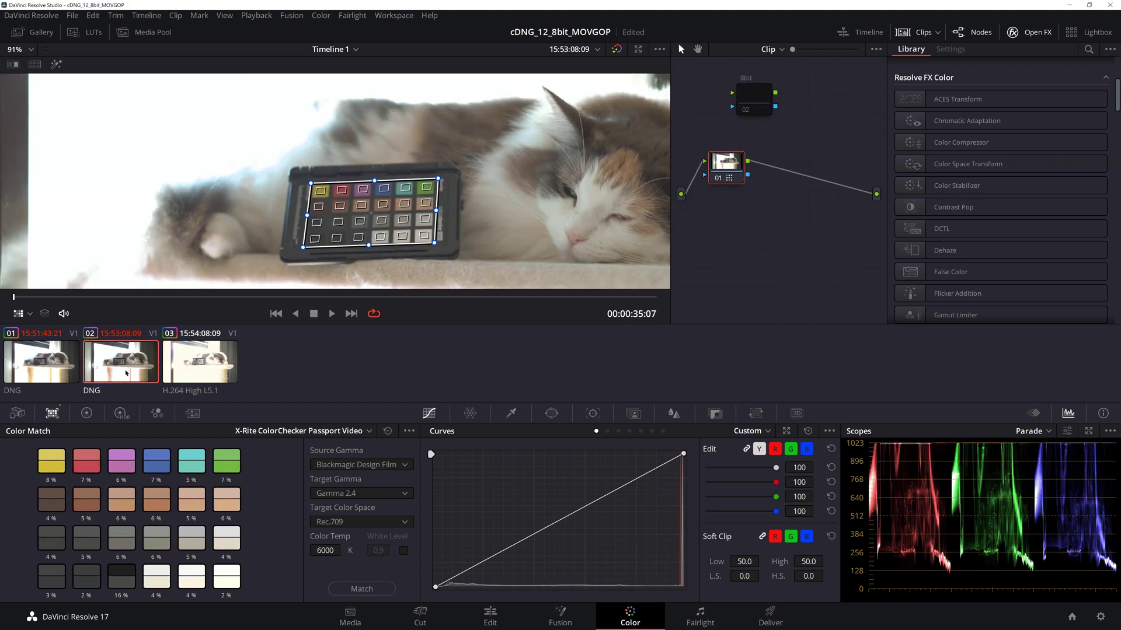
{"action": "left_click", "coordinate": [198, 373]}
- Compare clips 02 and 03 again and hide the colour-chart overlay
{"action": "scroll", "coordinate": [341, 547], "scroll_direction": "up", "scroll_amount": 2}
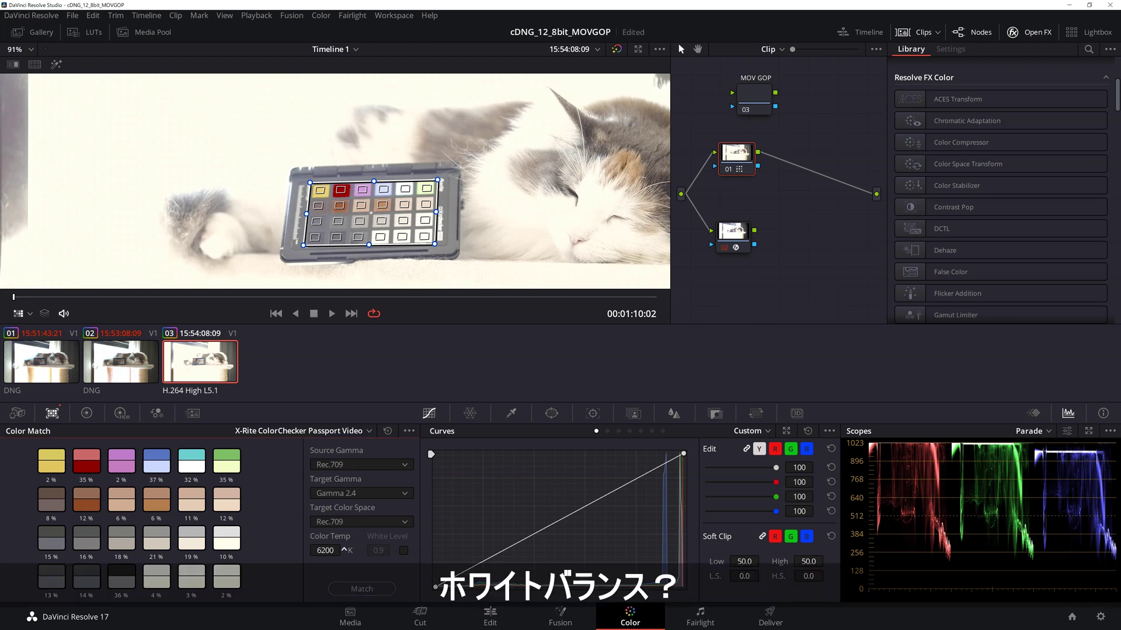
{"action": "scroll", "coordinate": [344, 549], "scroll_direction": "up", "scroll_amount": 8}
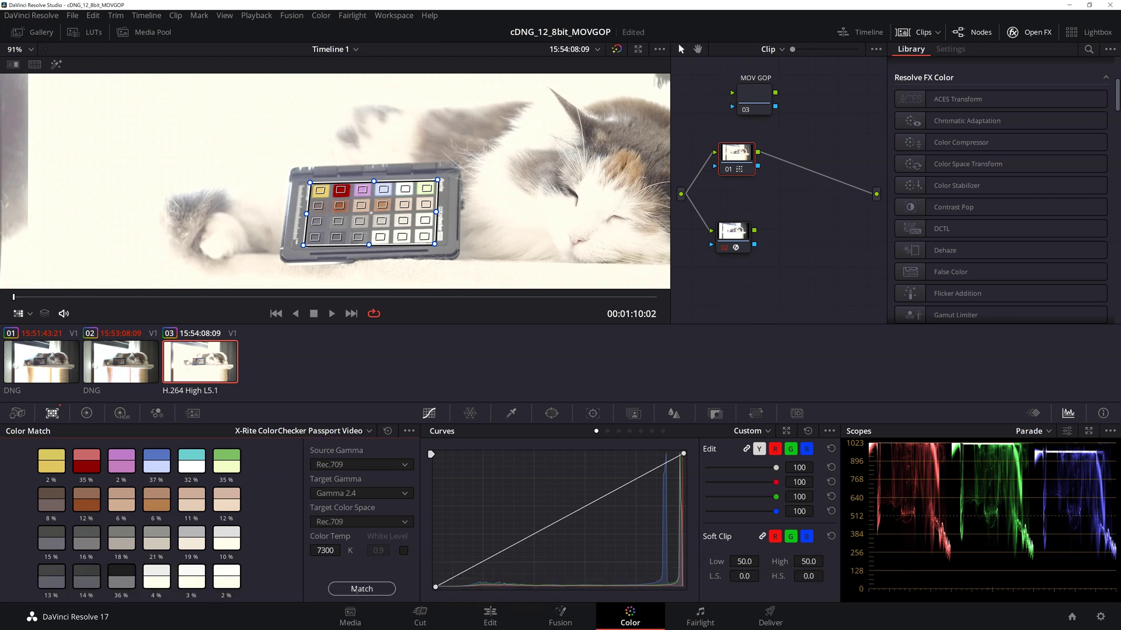
{"action": "left_click", "coordinate": [143, 363]}
{"action": "left_click", "coordinate": [176, 377]}
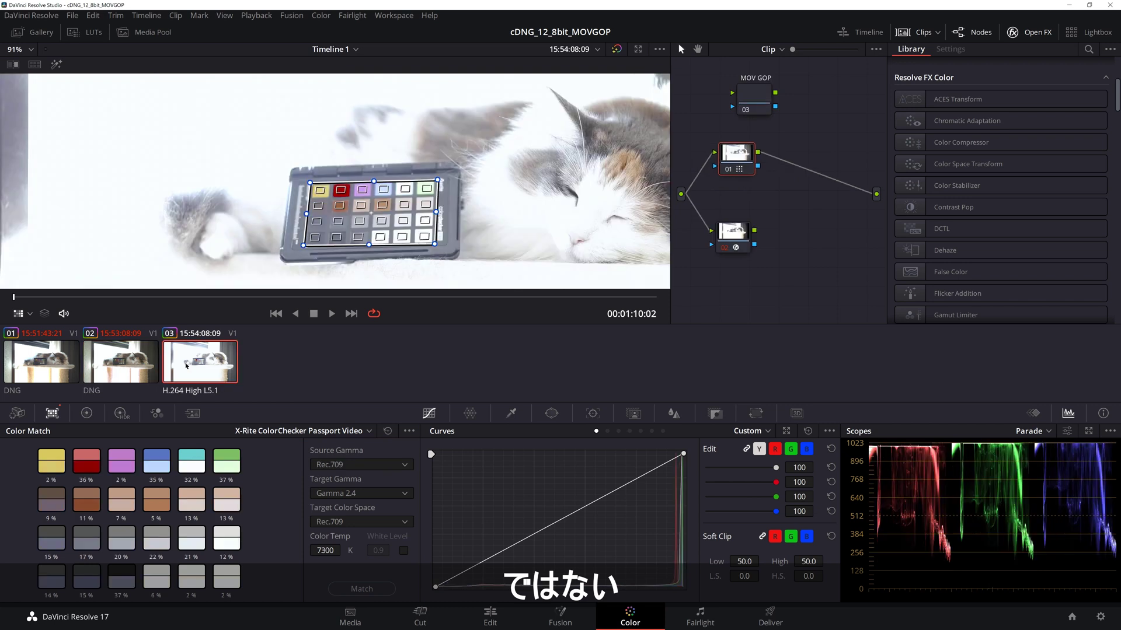
{"action": "left_click", "coordinate": [19, 313]}
{"action": "left_click", "coordinate": [141, 353]}
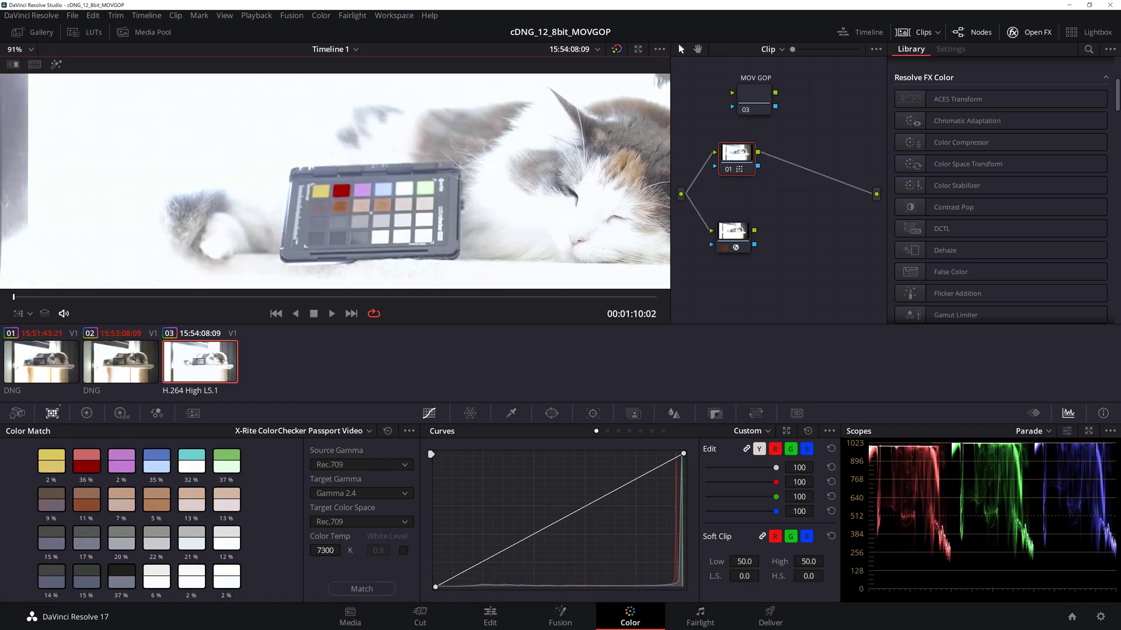
{"action": "left_click", "coordinate": [120, 362]}
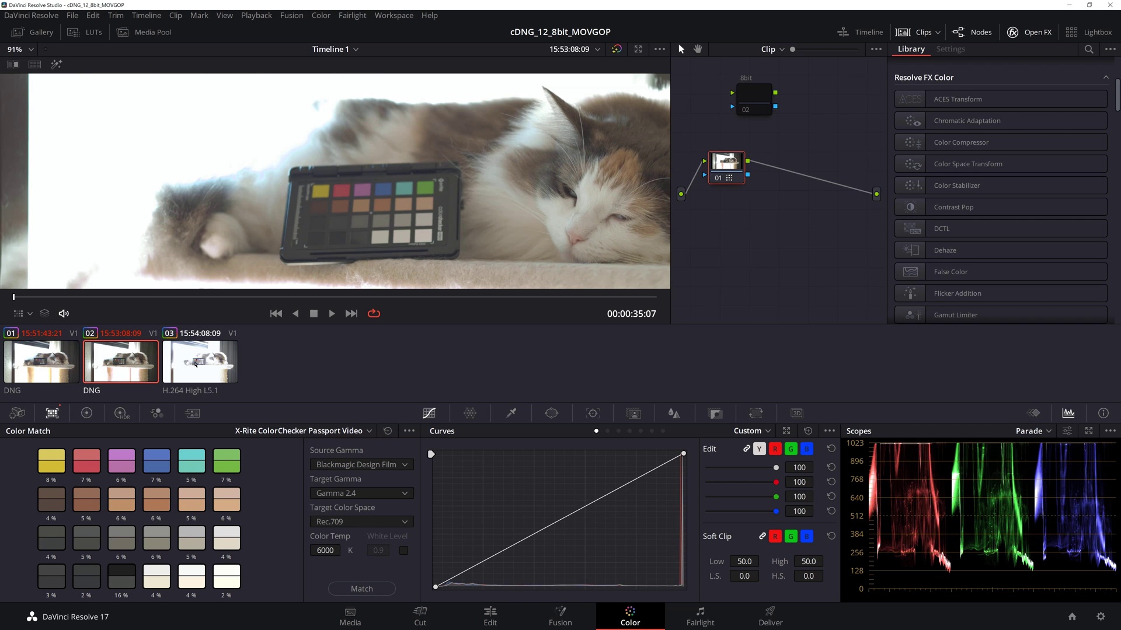
{"action": "left_click", "coordinate": [196, 363]}
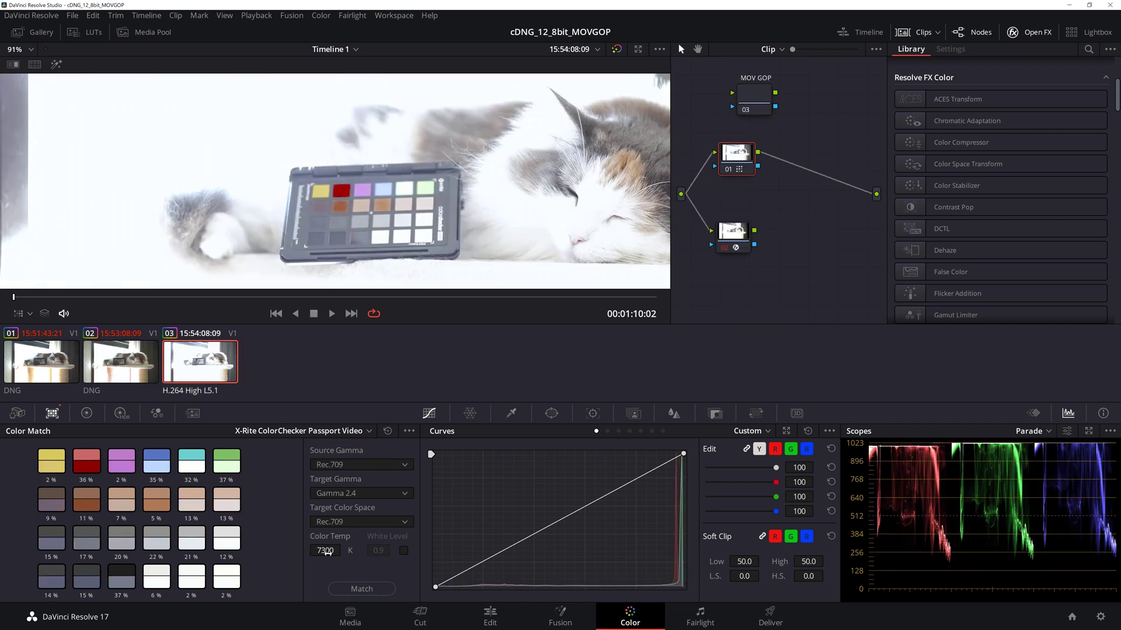
- Change Color Temp to 7300 K, rematch the MOV clip to the chart, and compare with clip 02
{"action": "left_click_drag", "start_coordinate": [325, 551], "coordinate": [309, 550]}
{"action": "left_click", "coordinate": [357, 589]}
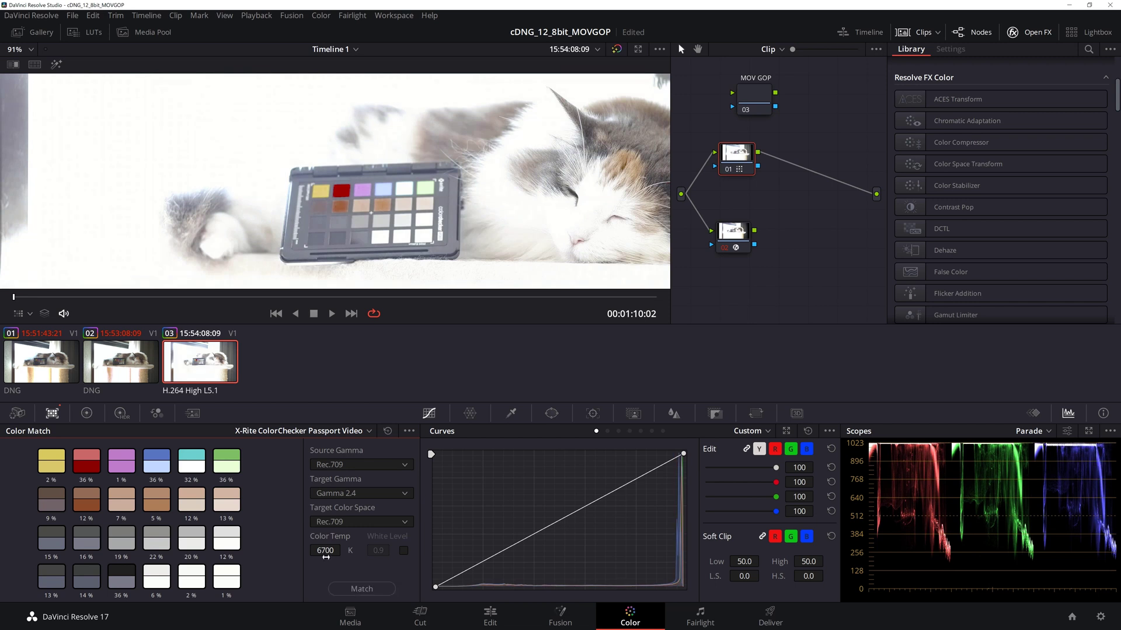
{"action": "key", "text": "Up"}
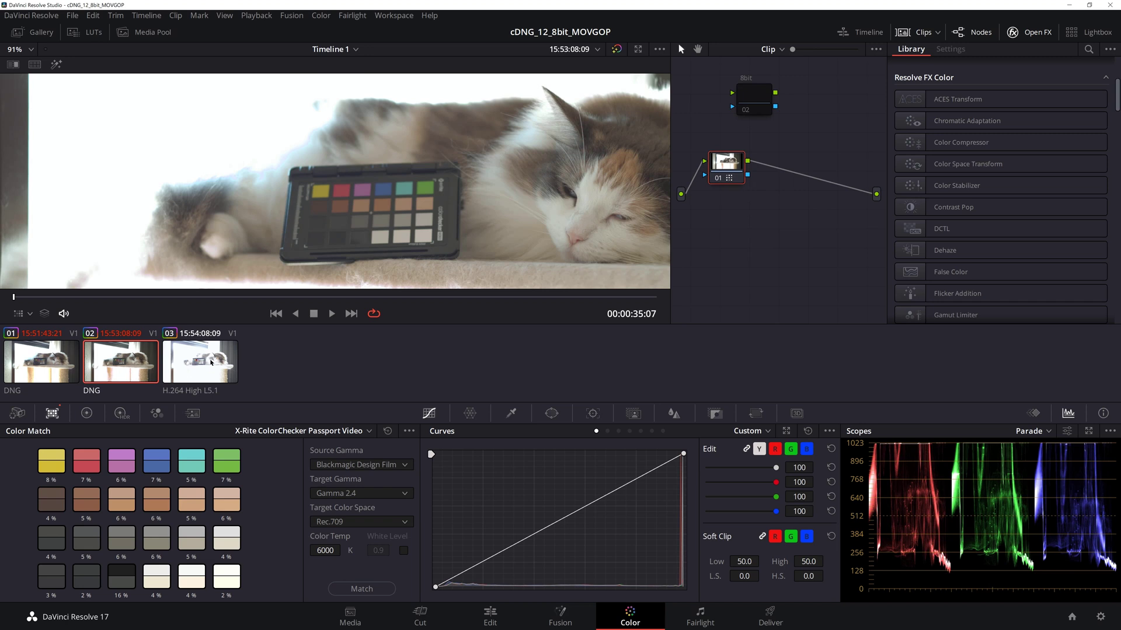
{"action": "left_click", "coordinate": [211, 362]}
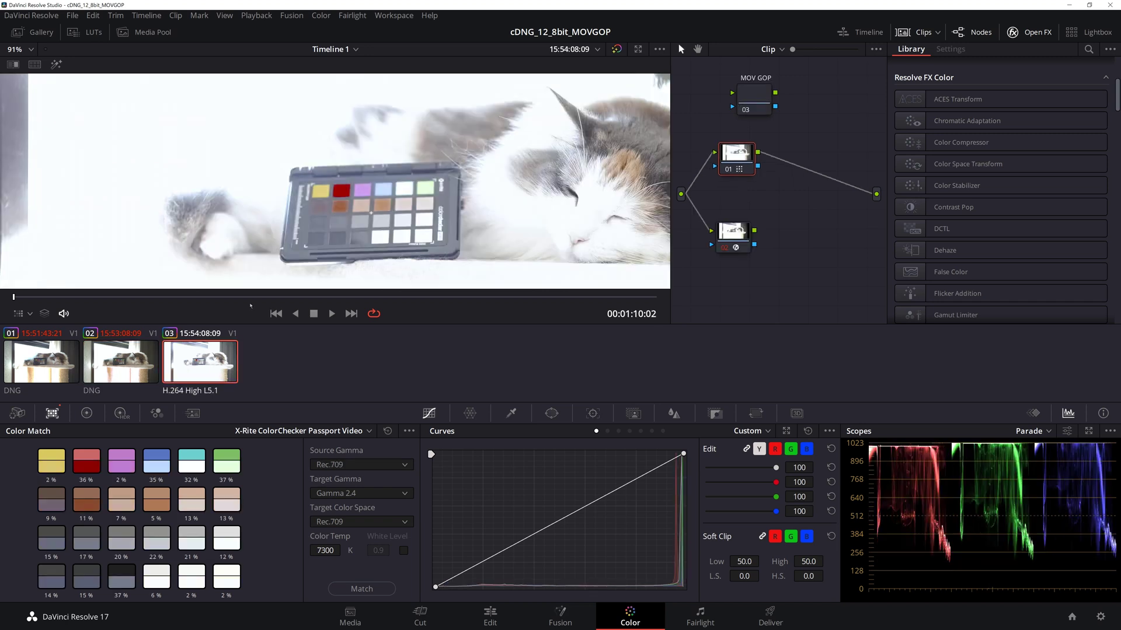
{"action": "mouse_move", "coordinate": [379, 297]}
{"action": "left_mouse_down"}
{"action": "mouse_move", "coordinate": [264, 298]}
{"action": "mouse_move", "coordinate": [445, 307]}
{"action": "mouse_move", "coordinate": [408, 298]}
{"action": "mouse_move", "coordinate": [562, 297]}
{"action": "mouse_move", "coordinate": [245, 302]}
{"action": "left_mouse_up"}
- Bypass the grade, scrub to an earlier frame, then re-enable the grade
{"action": "left_click", "coordinate": [616, 49]}
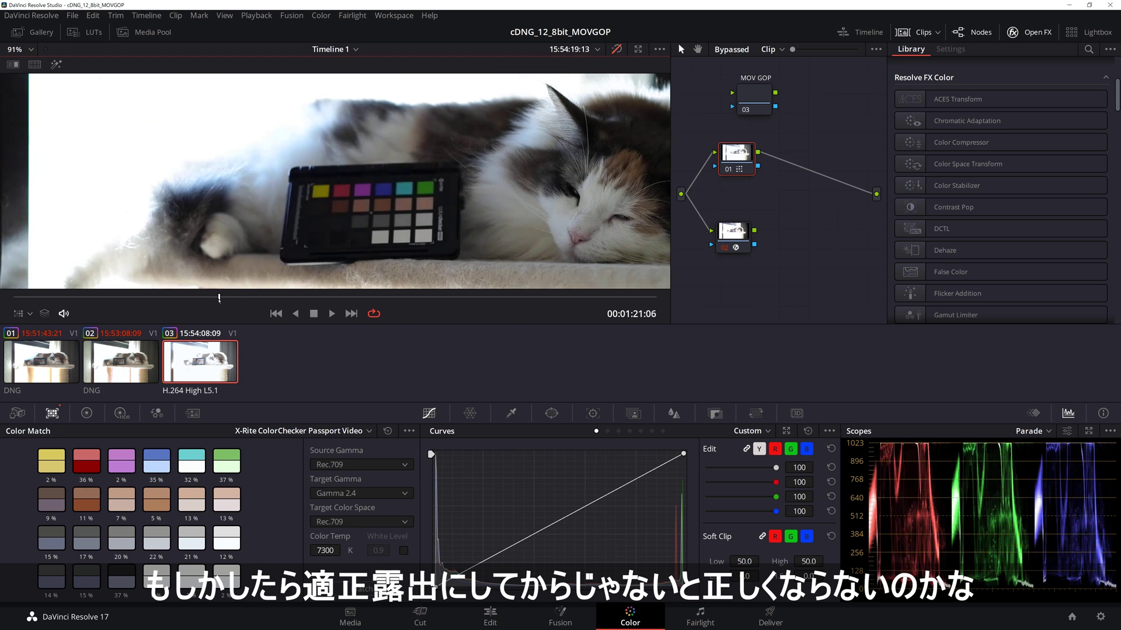
{"action": "left_click_drag", "start_coordinate": [244, 300], "coordinate": [189, 303]}
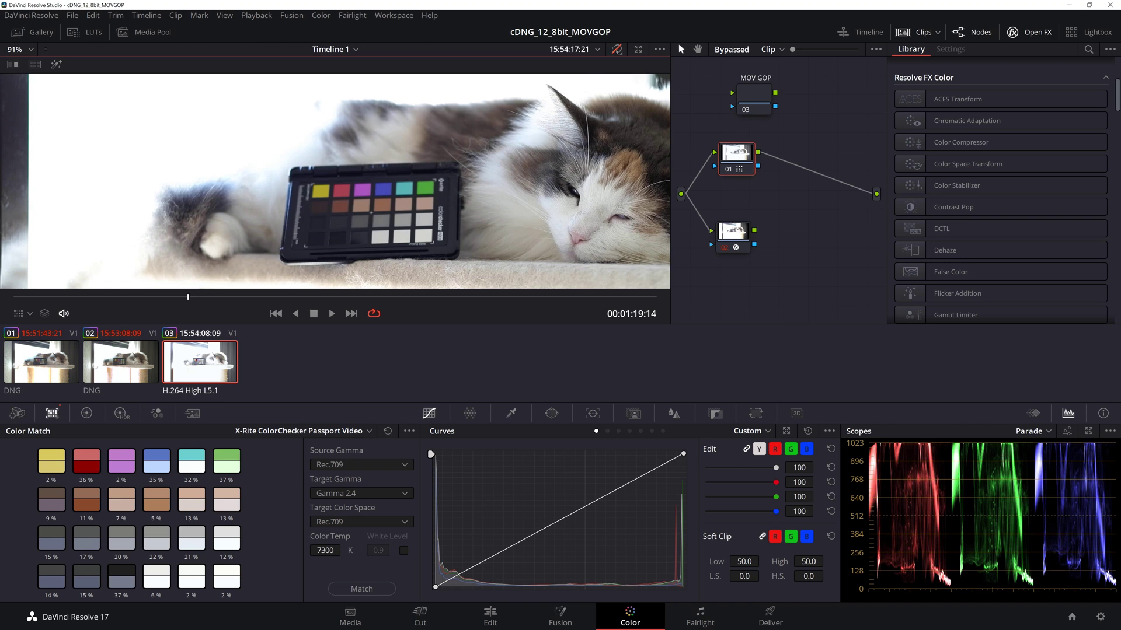
{"action": "key", "text": "shift+d"}
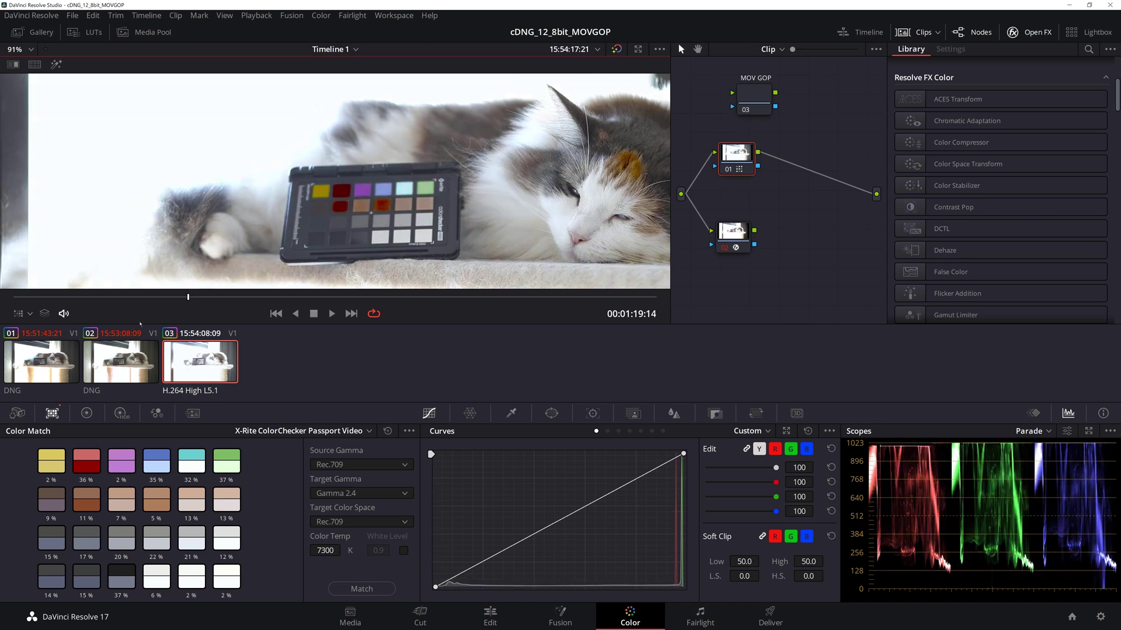
- Show the Color Chart overlay and rematch the MOV clip to the chart at 6800 K
{"action": "left_click", "coordinate": [29, 314]}
{"action": "left_click", "coordinate": [41, 428]}
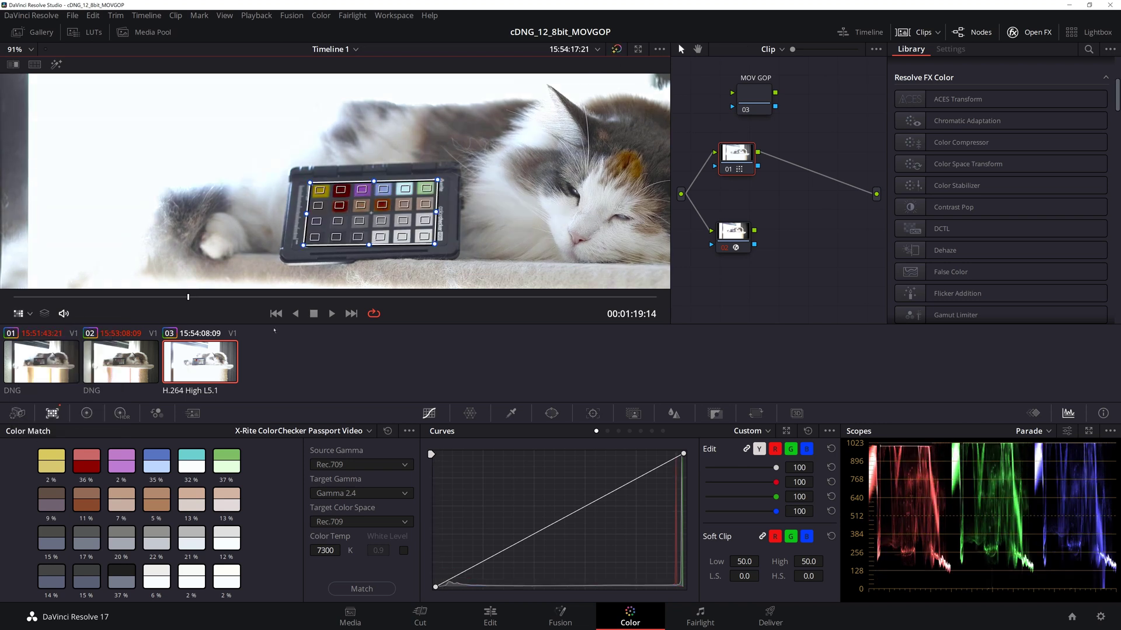
{"action": "left_click_drag", "start_coordinate": [330, 557], "coordinate": [343, 550]}
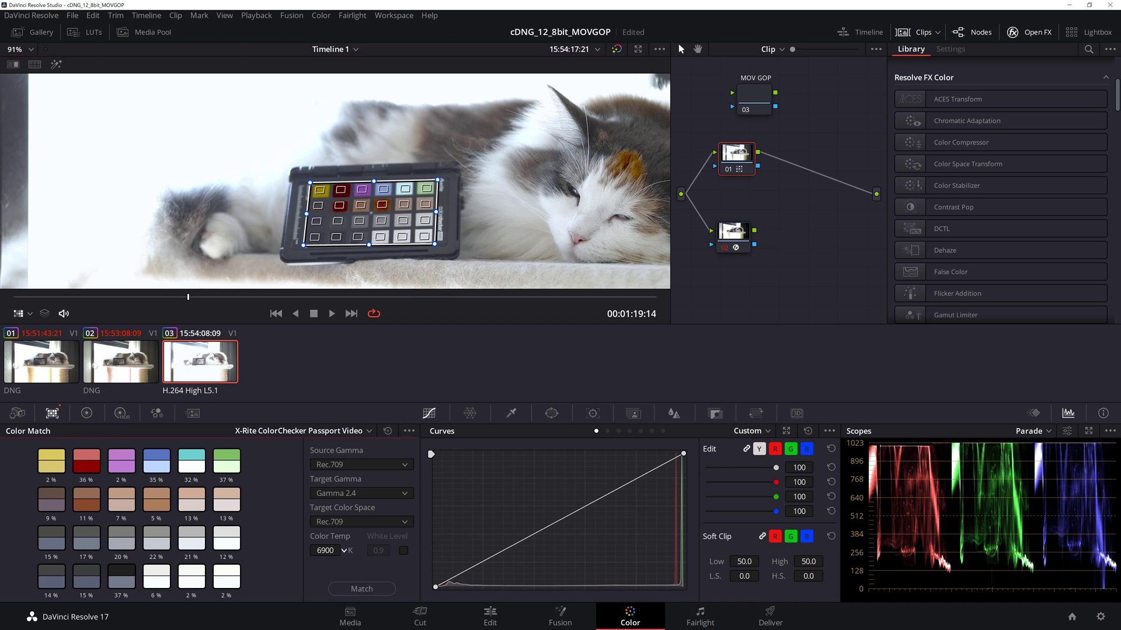
{"action": "left_click", "coordinate": [362, 589]}
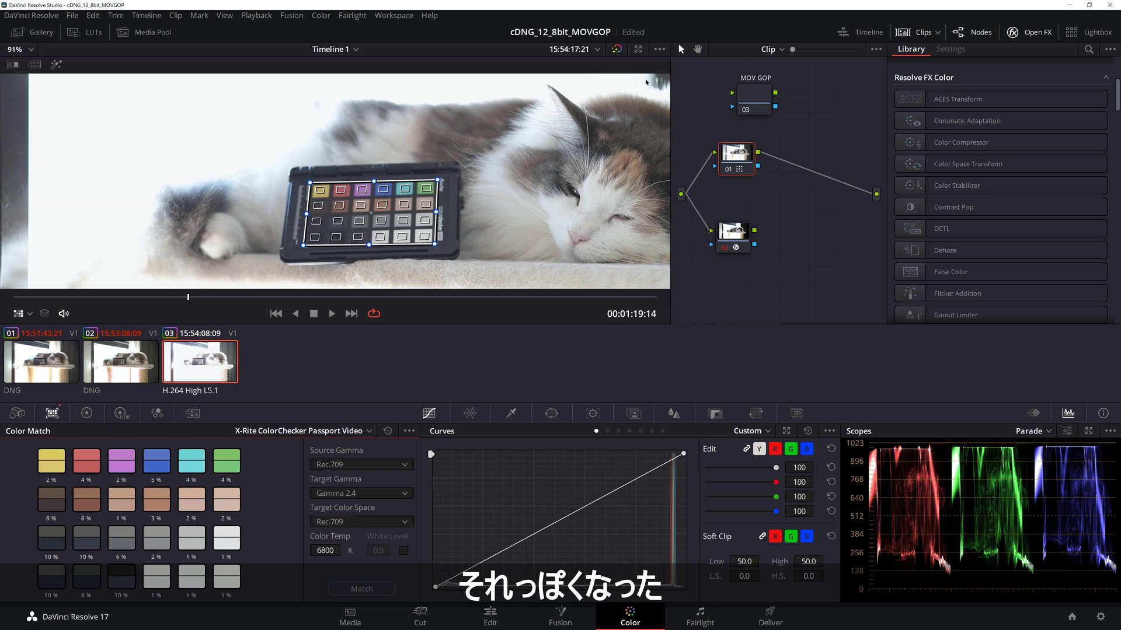
{"action": "left_click", "coordinate": [107, 297]}
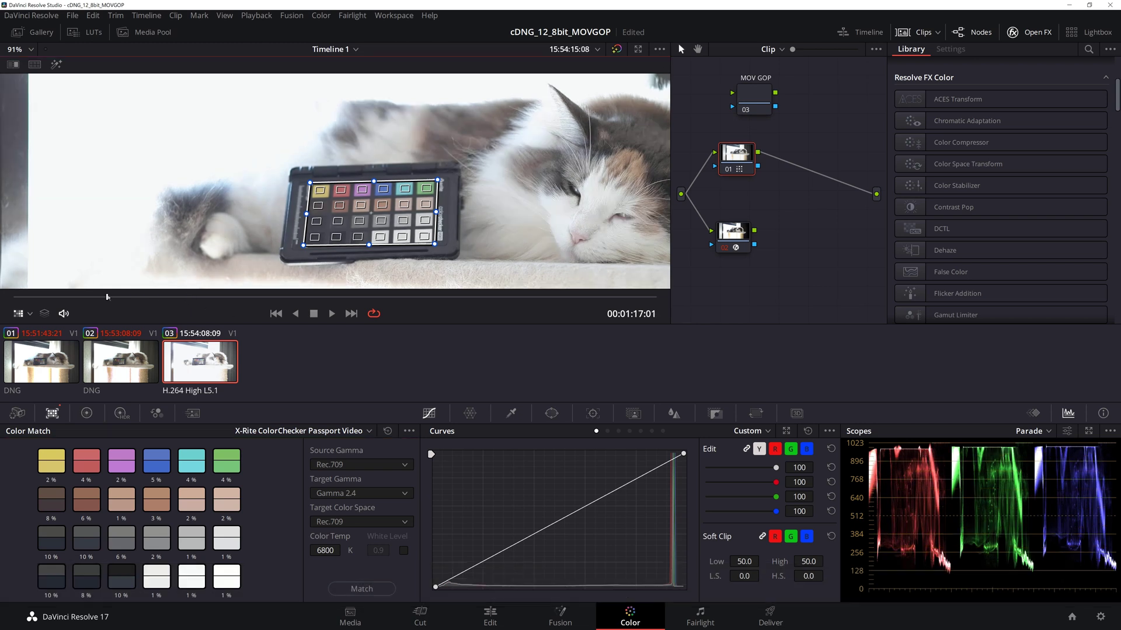
{"action": "left_click", "coordinate": [29, 314]}
{"action": "left_click", "coordinate": [38, 331]}
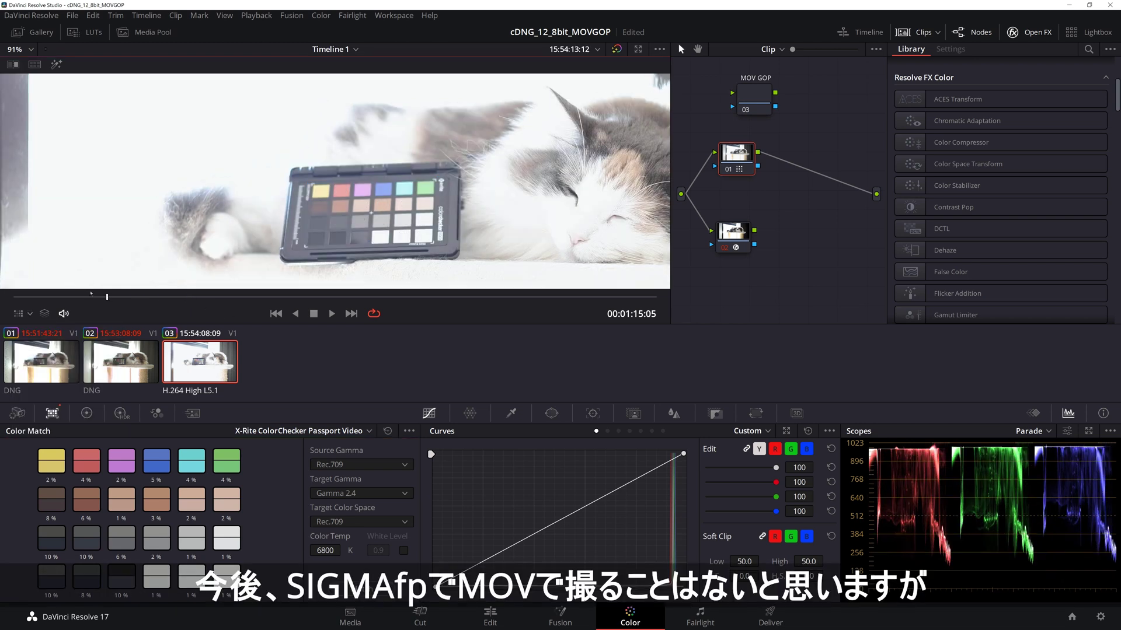
{"action": "left_click", "coordinate": [12, 297]}
{"action": "left_click_drag", "start_coordinate": [2, 295], "coordinate": [13, 298]}
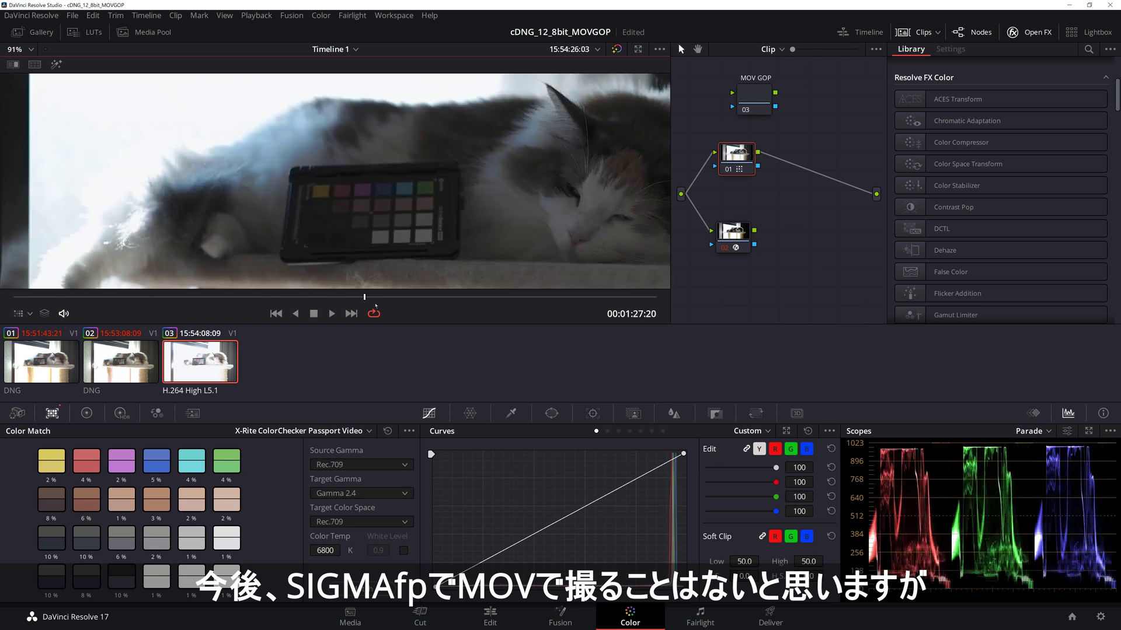
{"action": "scroll", "coordinate": [581, 182], "scroll_direction": "down", "scroll_amount": 5}
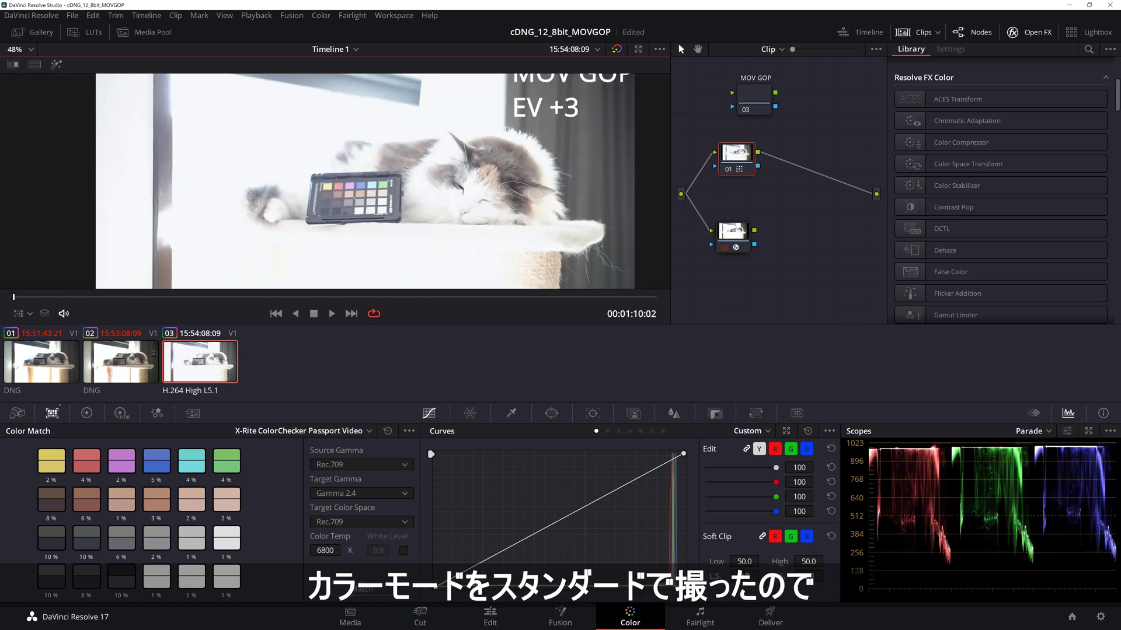
{"action": "key", "text": "Up"}
{"action": "key", "text": "Down"}
{"action": "key", "text": "Up"}
{"action": "key", "text": "Down"}
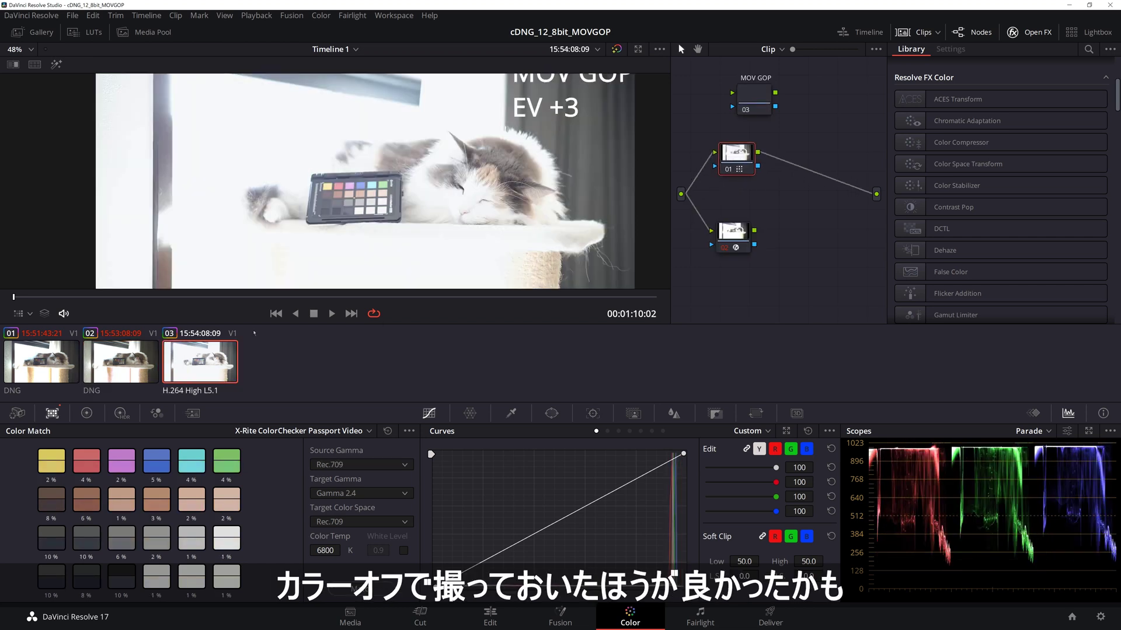
{"action": "scroll", "coordinate": [357, 263], "scroll_direction": "up", "scroll_amount": 5}
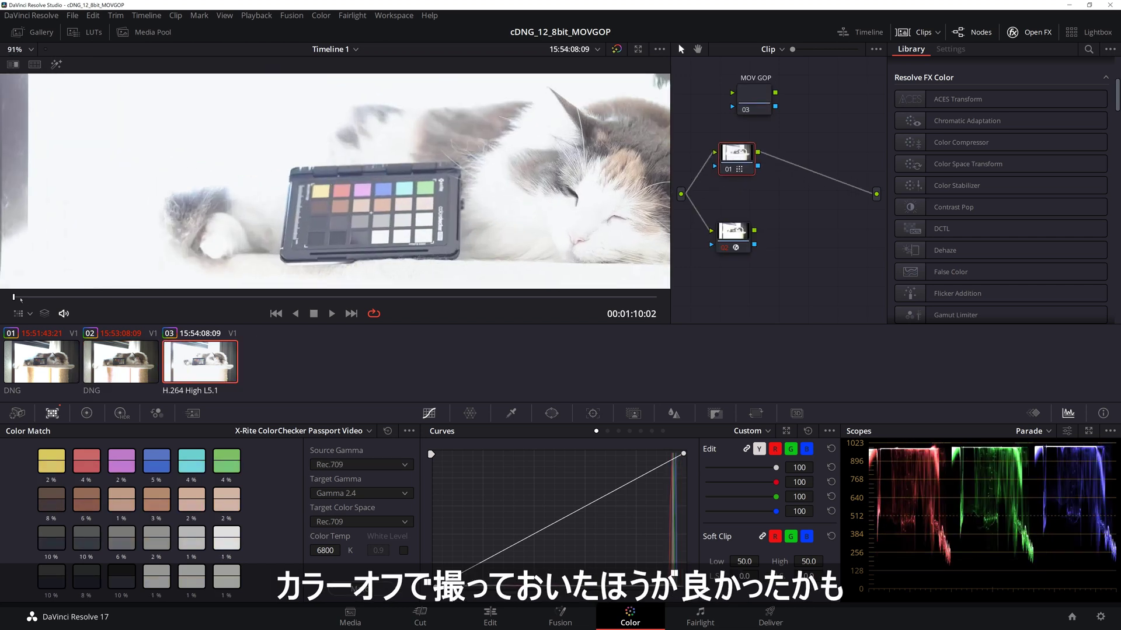
{"action": "left_click_drag", "start_coordinate": [20, 300], "coordinate": [175, 305]}
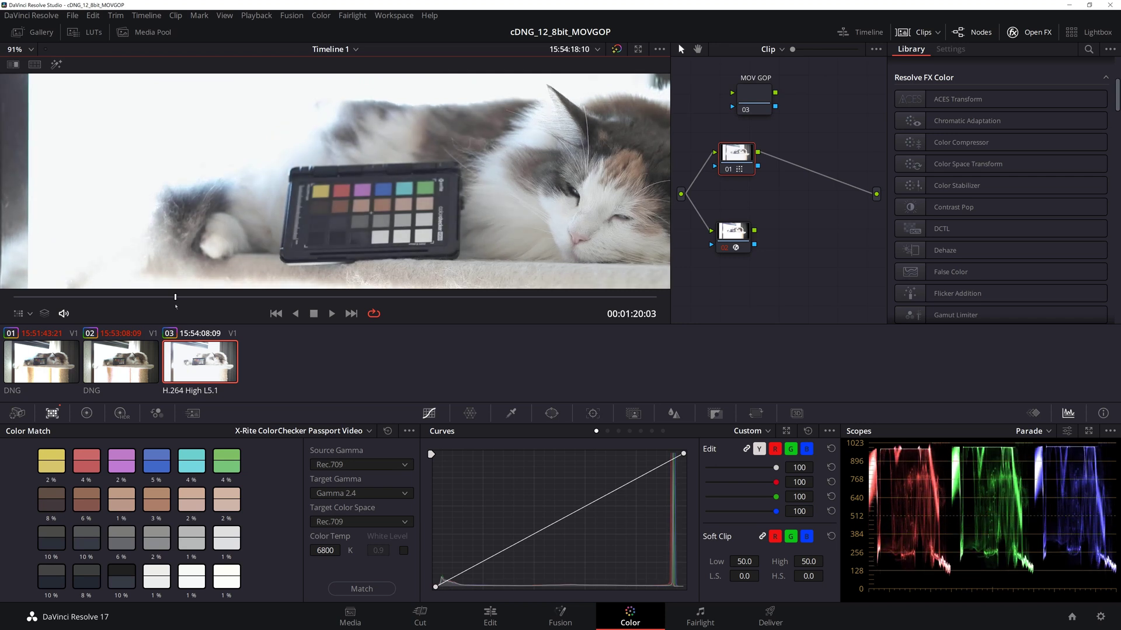
{"action": "scroll", "coordinate": [363, 259], "scroll_direction": "down", "scroll_amount": 5}
{"action": "scroll", "coordinate": [363, 258], "scroll_direction": "down", "scroll_amount": 2}
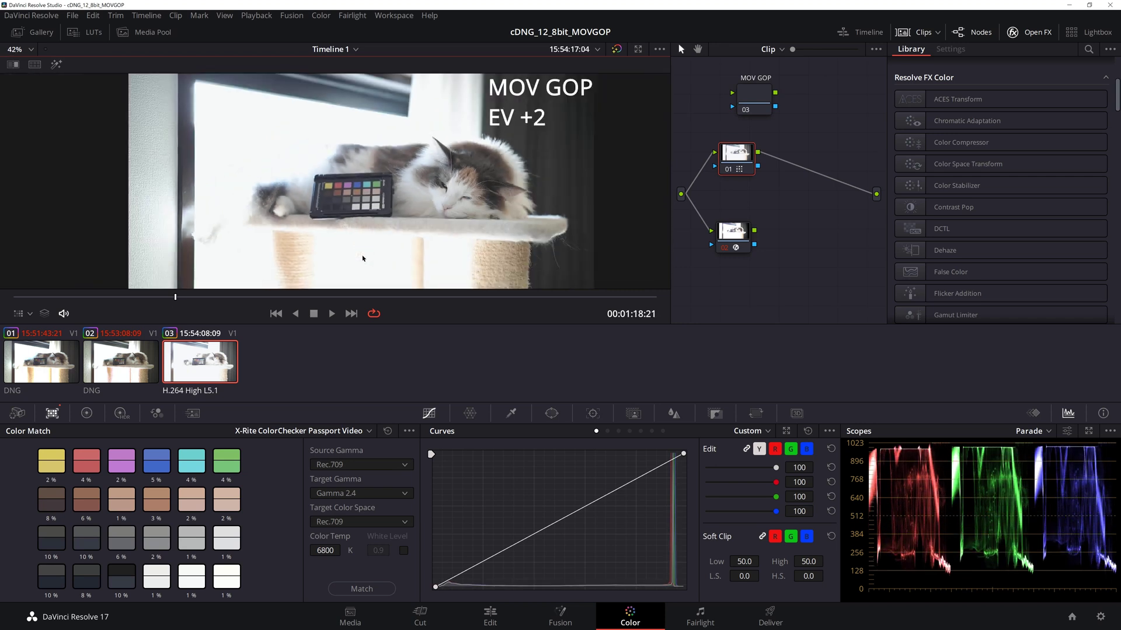
{"action": "left_click", "coordinate": [121, 361]}
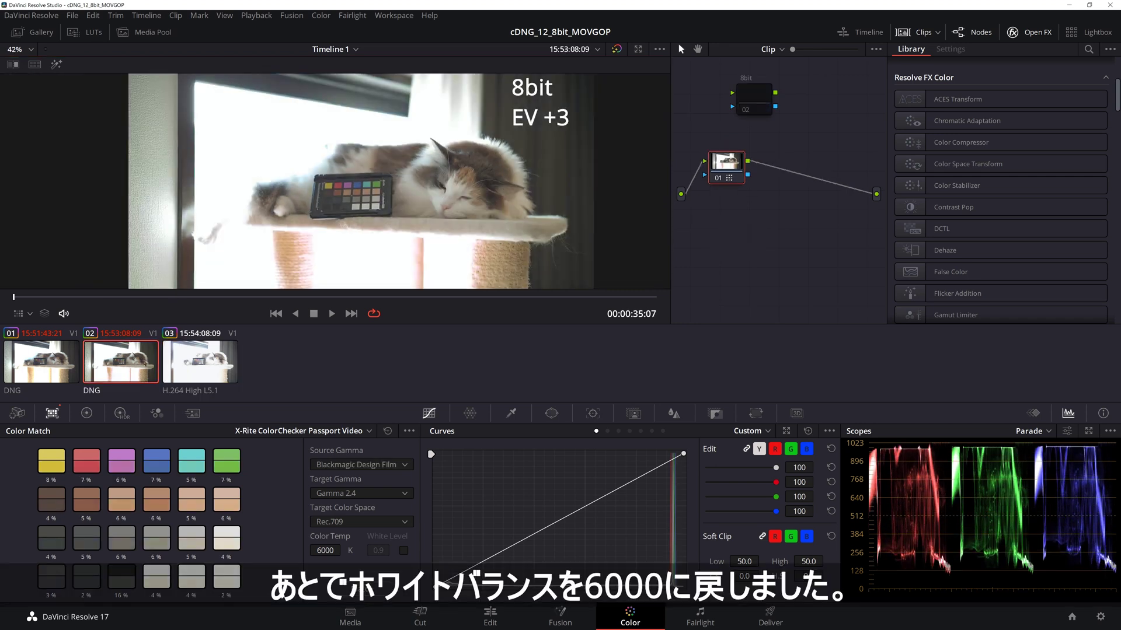
{"action": "left_click", "coordinate": [192, 363]}
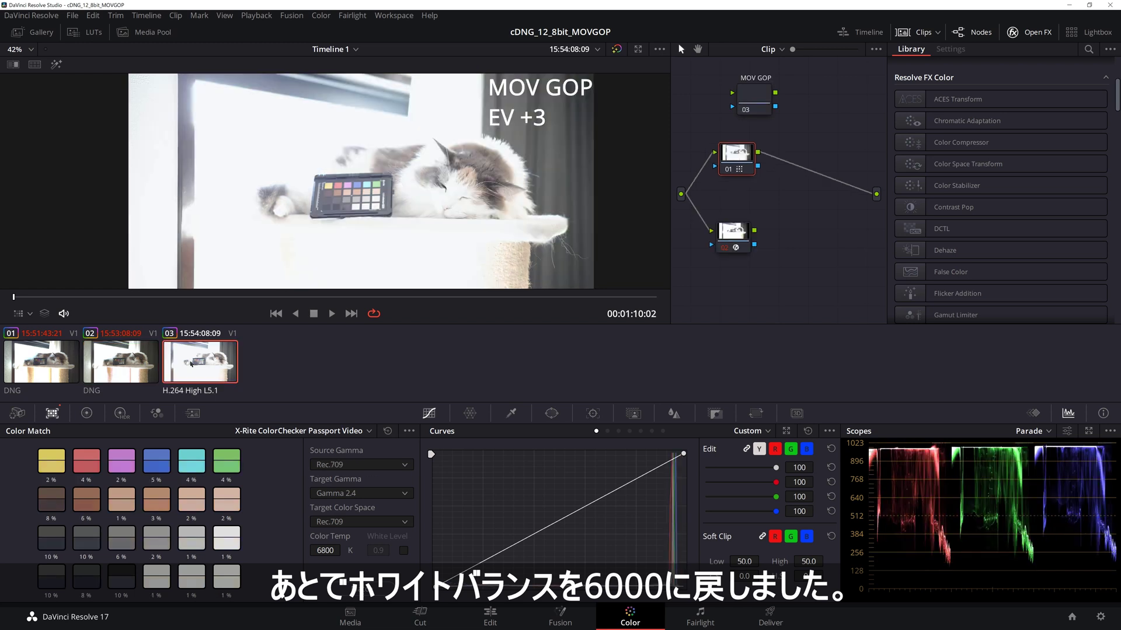
- On clip 01, add a Color Space Transform to node 02 from Blackmagic Design Film Gen 1 / Blackmagic Design Film
{"action": "left_click", "coordinate": [40, 361]}
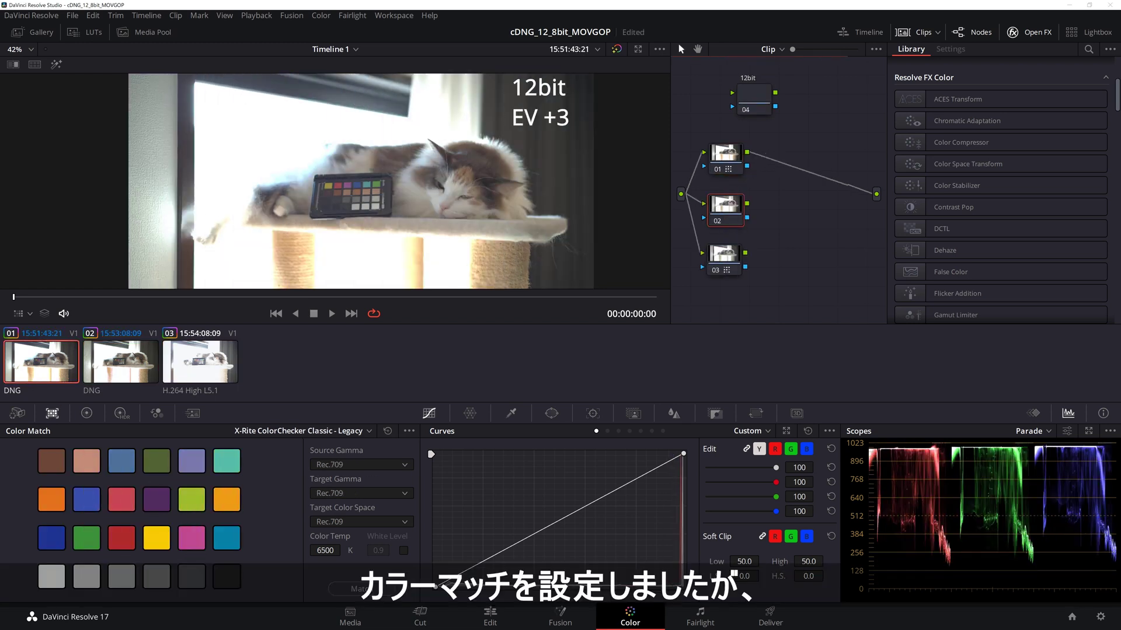
{"action": "left_click_drag", "start_coordinate": [971, 164], "coordinate": [725, 207]}
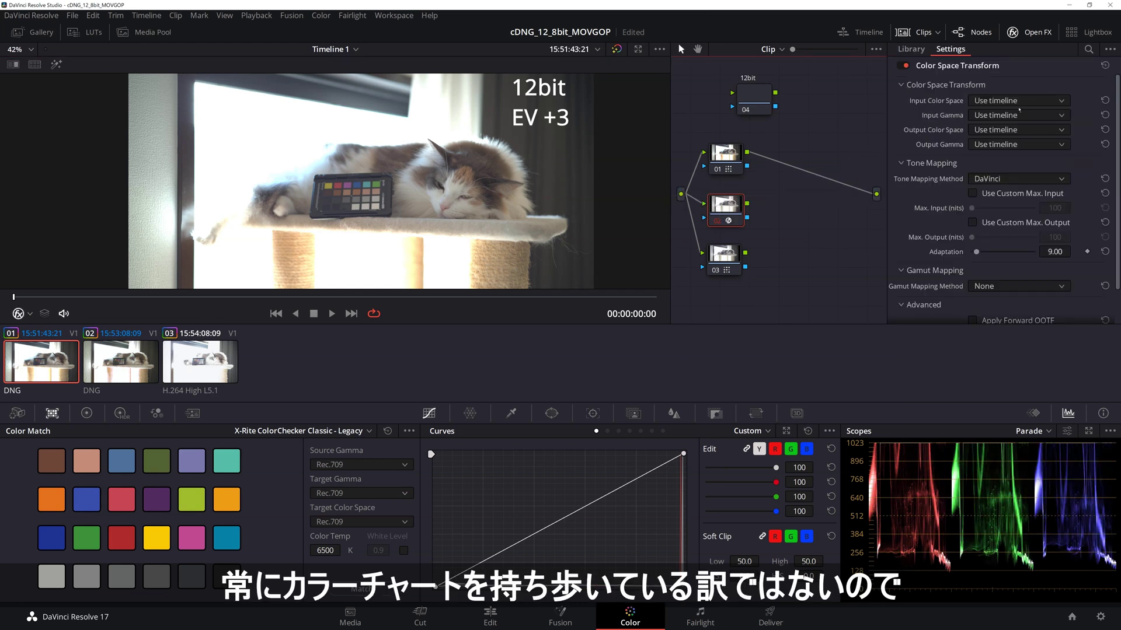
{"action": "left_click", "coordinate": [1021, 101]}
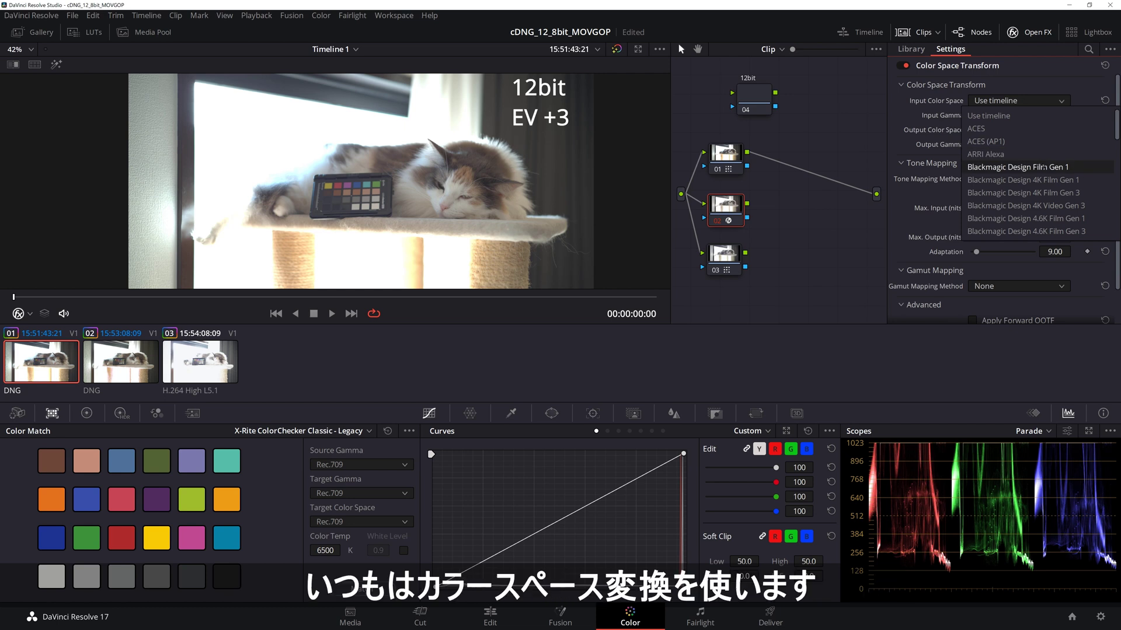
{"action": "left_click", "coordinate": [1043, 166]}
{"action": "left_click", "coordinate": [1045, 115]}
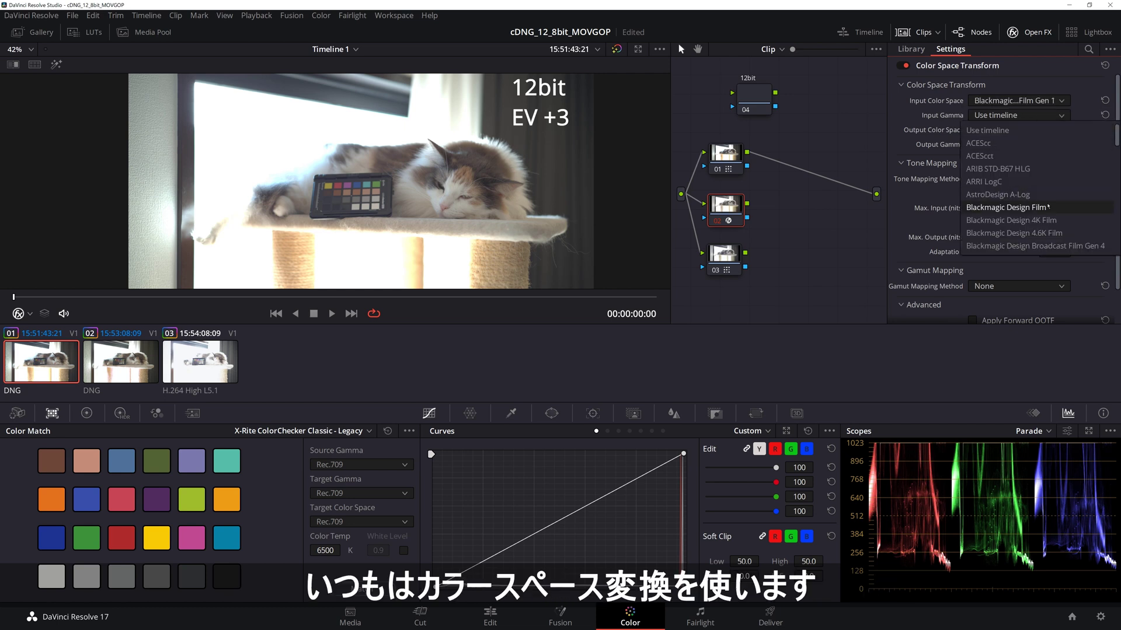
{"action": "left_click", "coordinate": [1045, 207]}
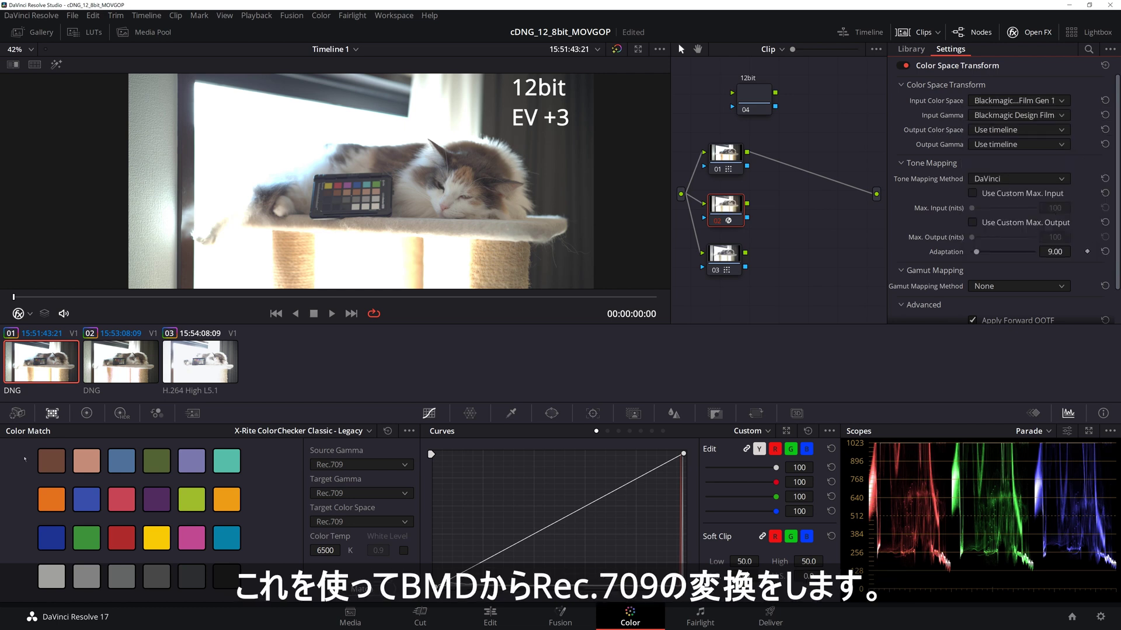
{"action": "left_click", "coordinate": [18, 413]}
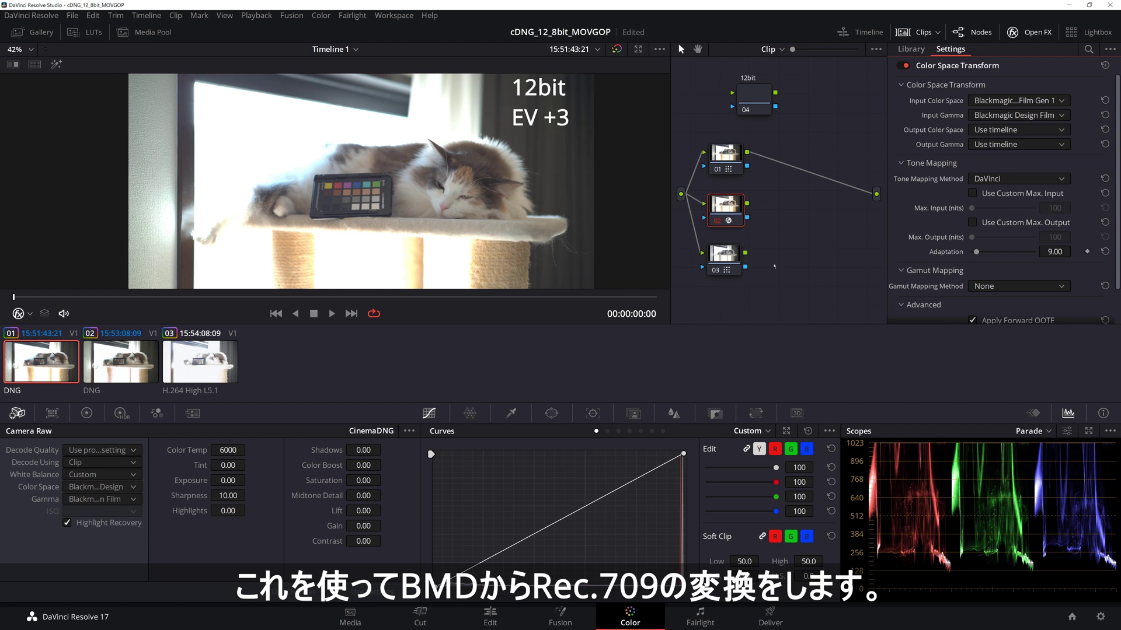
- Wire node 02 to the final output, rearrange the nodes, and switch the scope to CIE Chromaticity
{"action": "left_click_drag", "start_coordinate": [747, 203], "coordinate": [876, 194]}
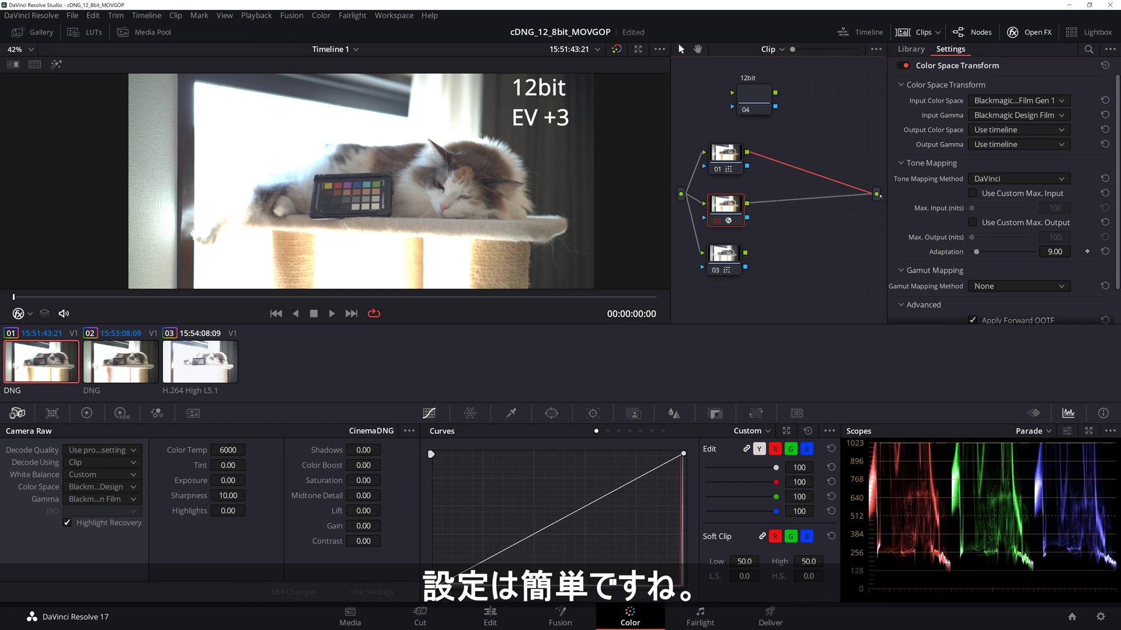
{"action": "left_click_drag", "start_coordinate": [732, 208], "coordinate": [739, 203]}
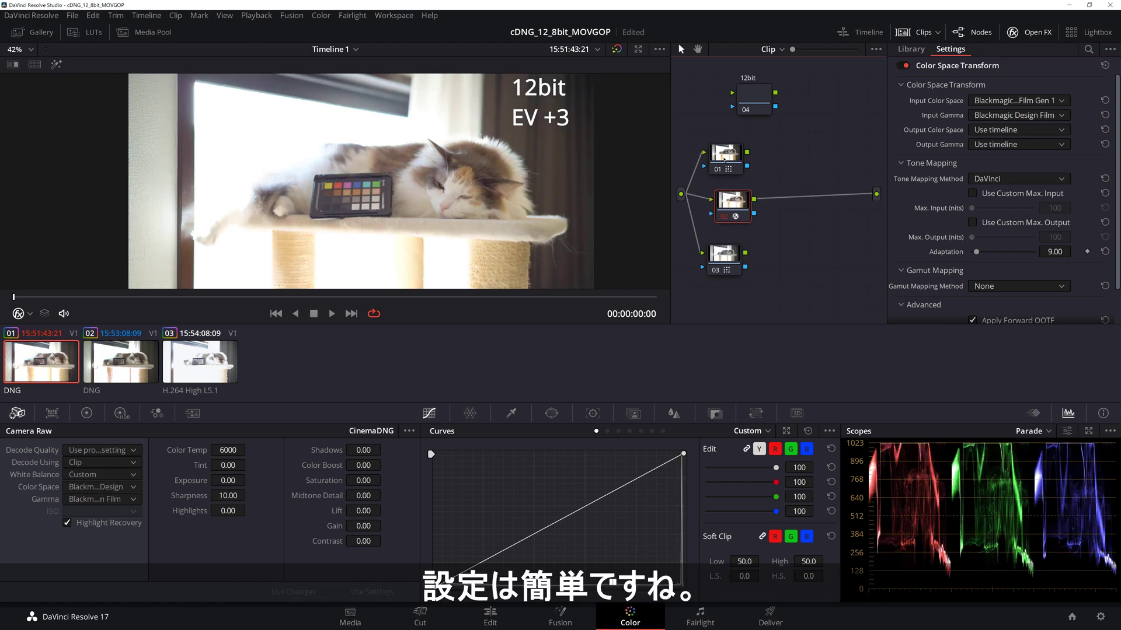
{"action": "left_click_drag", "start_coordinate": [724, 157], "coordinate": [723, 149]}
{"action": "left_click", "coordinate": [1033, 431]}
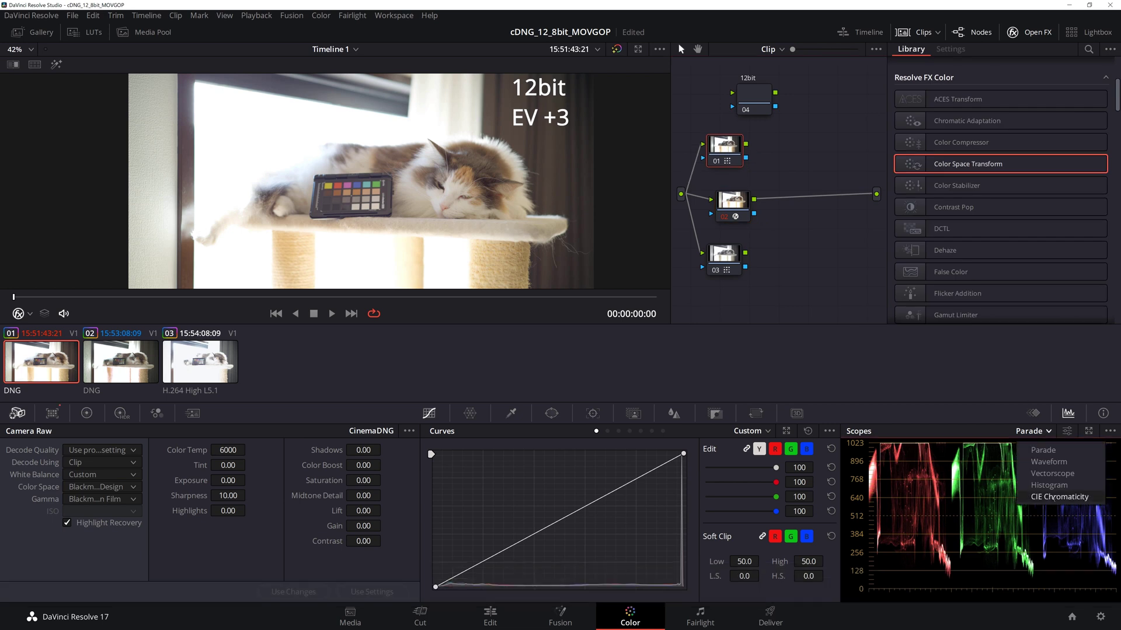
{"action": "left_click", "coordinate": [1052, 497]}
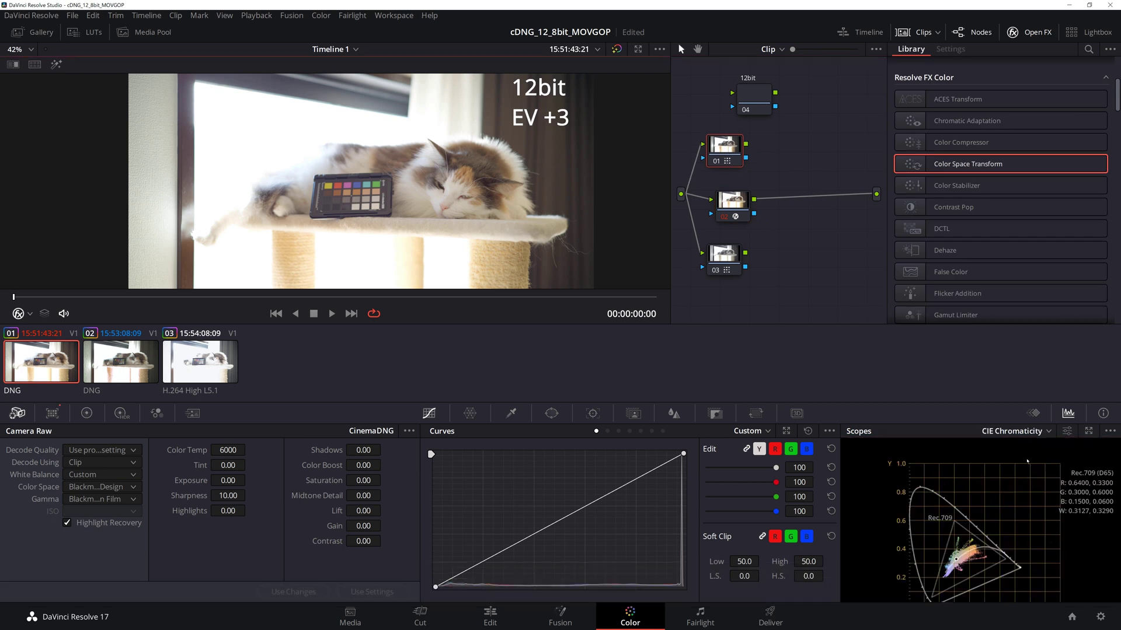
- Reconnect nodes 01 and 02 to the final output, select node 02, and show the RGB Parade scope
{"action": "left_click_drag", "start_coordinate": [746, 144], "coordinate": [876, 194]}
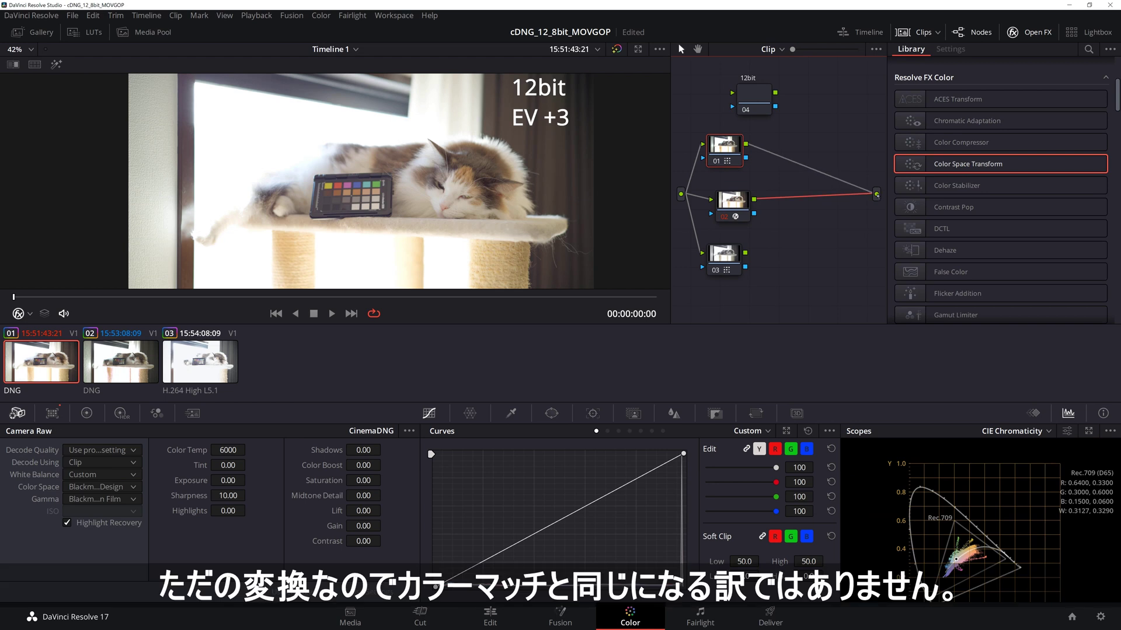
{"action": "left_click_drag", "start_coordinate": [754, 199], "coordinate": [877, 194]}
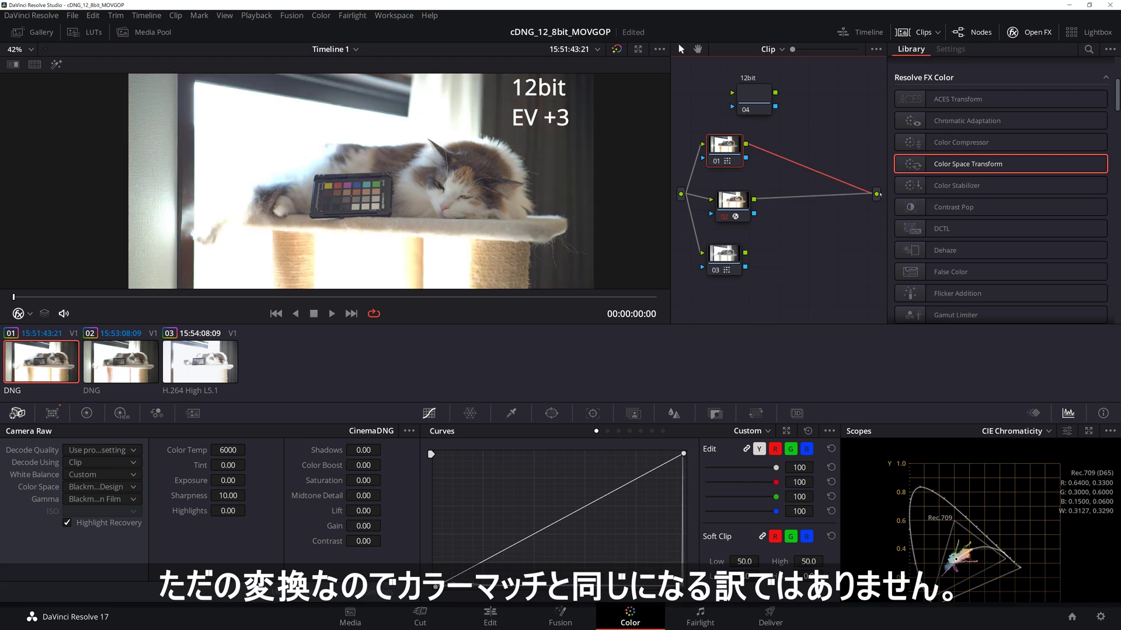
{"action": "left_click", "coordinate": [730, 203]}
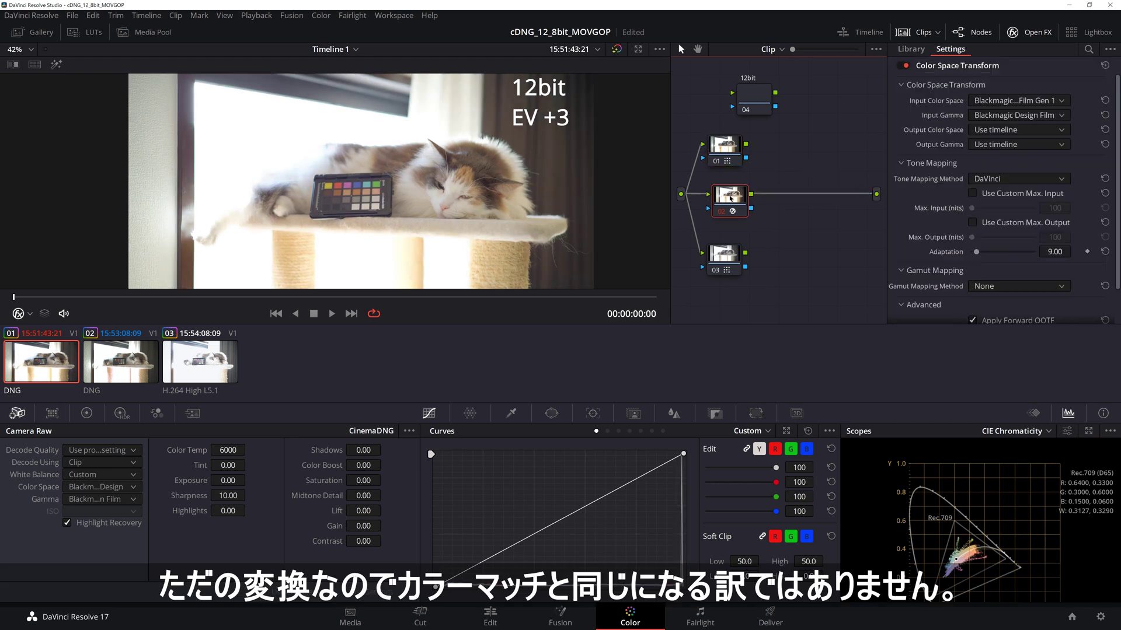
{"action": "left_click", "coordinate": [1030, 431]}
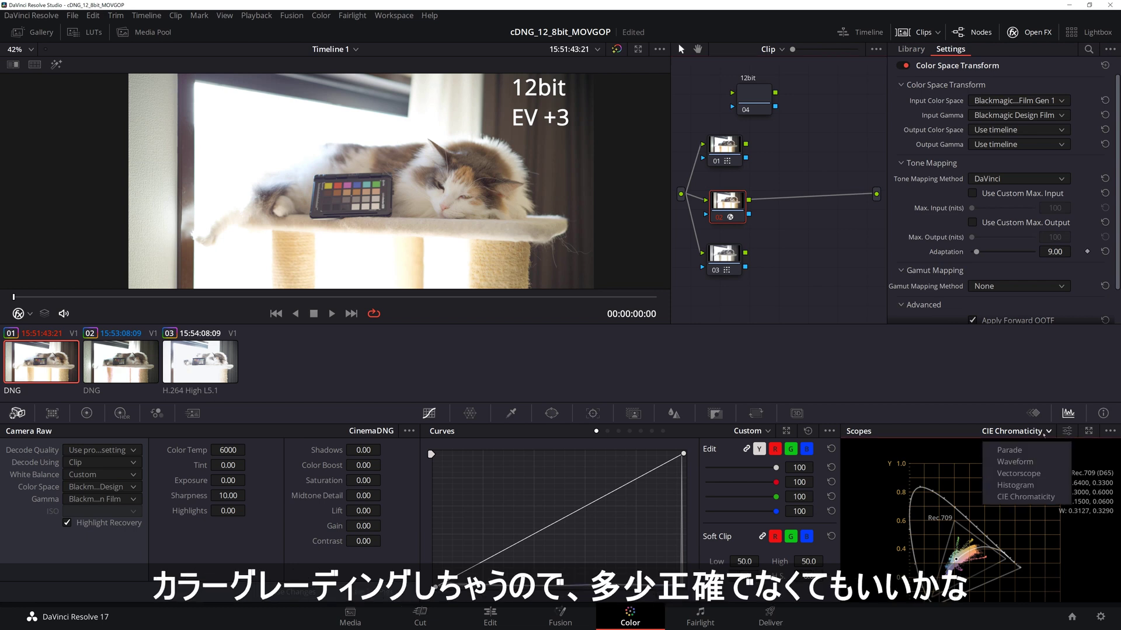
{"action": "left_click", "coordinate": [1009, 461]}
- Reframe the zoomed viewer on the chart and swap the final output between nodes 01 and 02
{"action": "scroll", "coordinate": [415, 162], "scroll_direction": "up", "scroll_amount": 3}
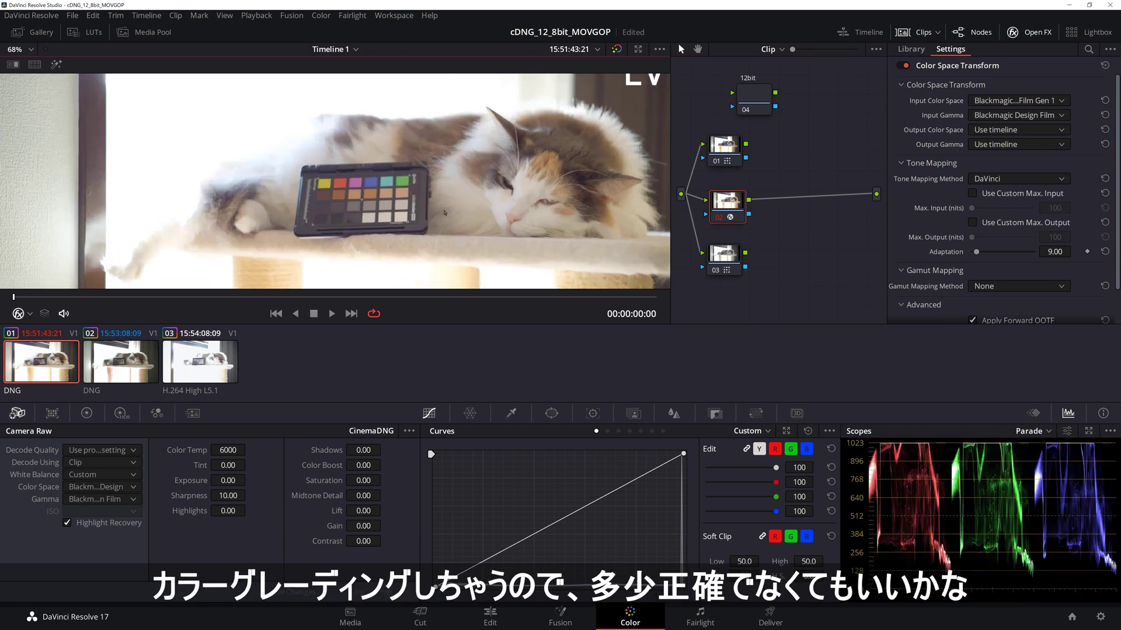
{"action": "scroll", "coordinate": [440, 228], "scroll_direction": "up", "scroll_amount": 2}
{"action": "left_click_drag", "start_coordinate": [441, 227], "coordinate": [488, 178]}
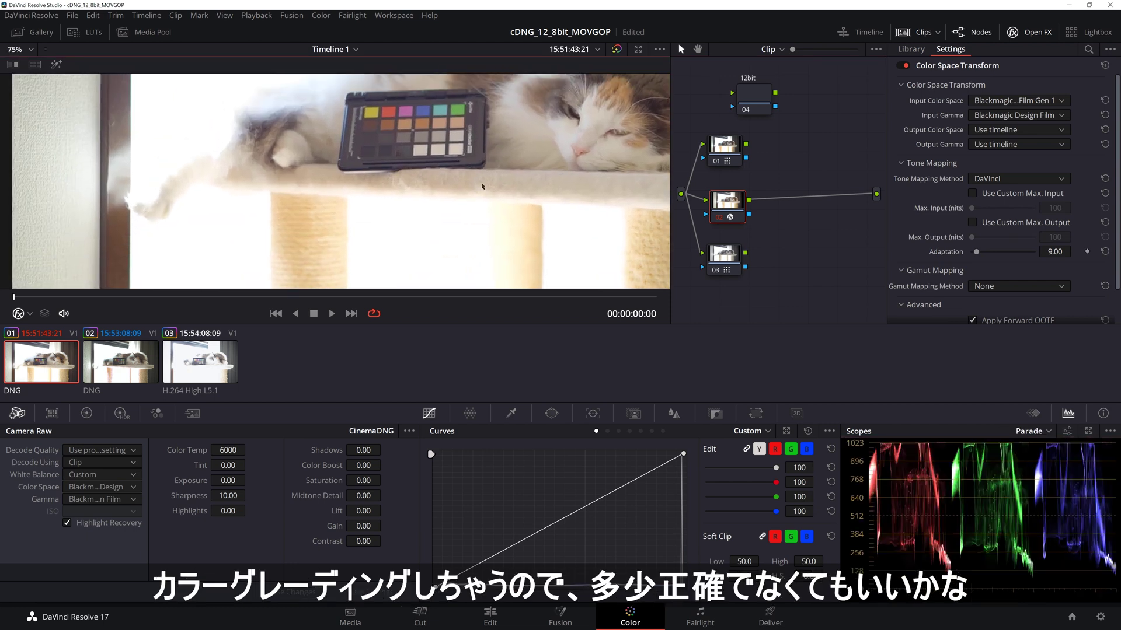
{"action": "left_click_drag", "start_coordinate": [746, 144], "coordinate": [876, 194]}
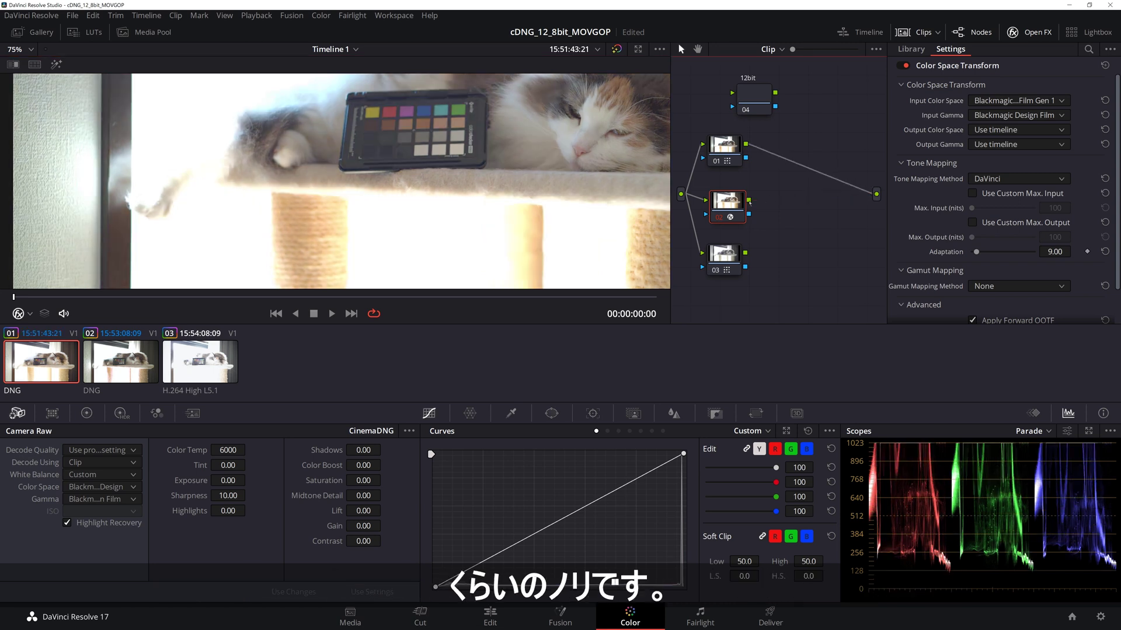
{"action": "left_click_drag", "start_coordinate": [748, 200], "coordinate": [876, 193]}
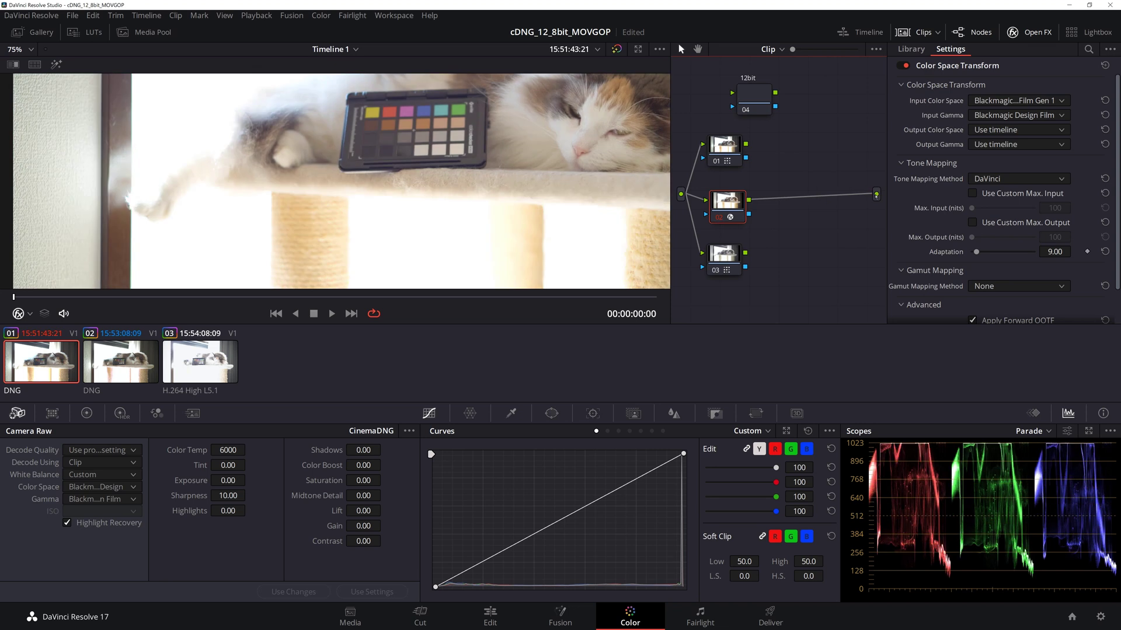
{"action": "scroll", "coordinate": [485, 195], "scroll_direction": "down", "scroll_amount": 3}
{"action": "scroll", "coordinate": [479, 201], "scroll_direction": "down", "scroll_amount": 2}
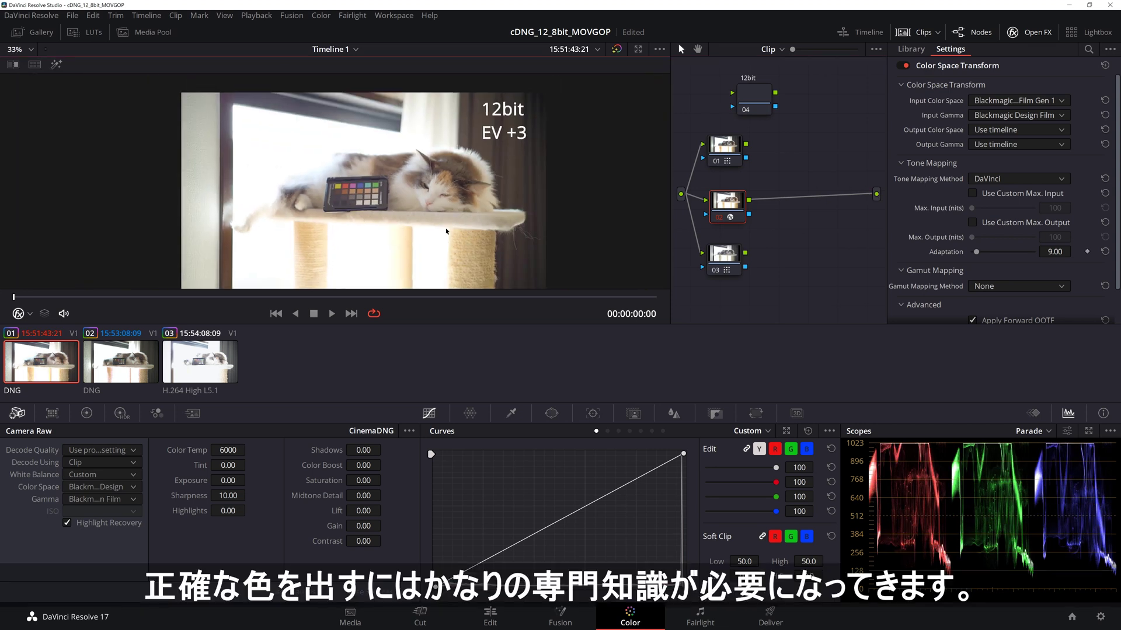
{"action": "scroll", "coordinate": [475, 207], "scroll_direction": "down", "scroll_amount": 1}
{"action": "scroll", "coordinate": [482, 213], "scroll_direction": "up", "scroll_amount": 1}
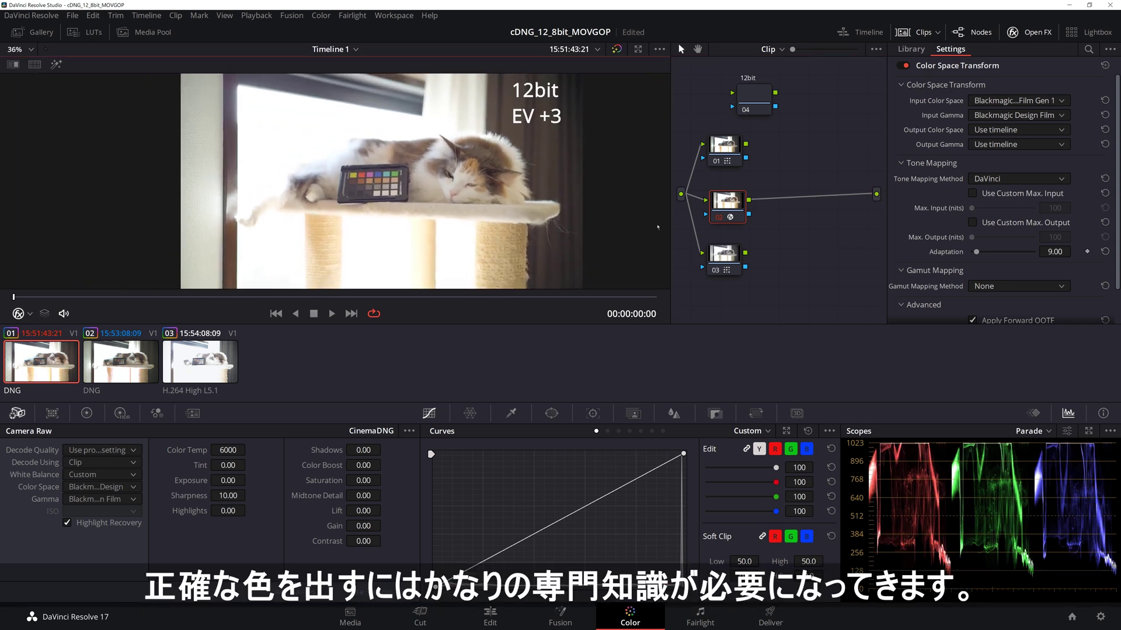
{"action": "left_click_drag", "start_coordinate": [729, 203], "coordinate": [728, 202]}
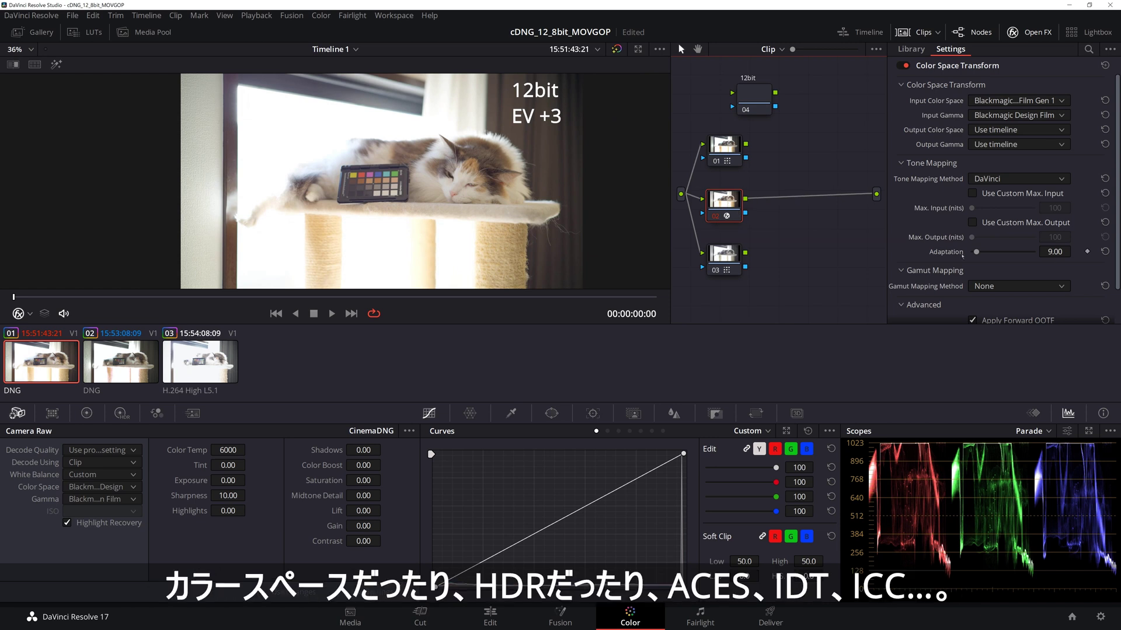
- Try Adaptation near 94, reset it to 9.00, and wire node 01 to the final output
{"action": "left_click_drag", "start_coordinate": [977, 253], "coordinate": [1042, 256]}
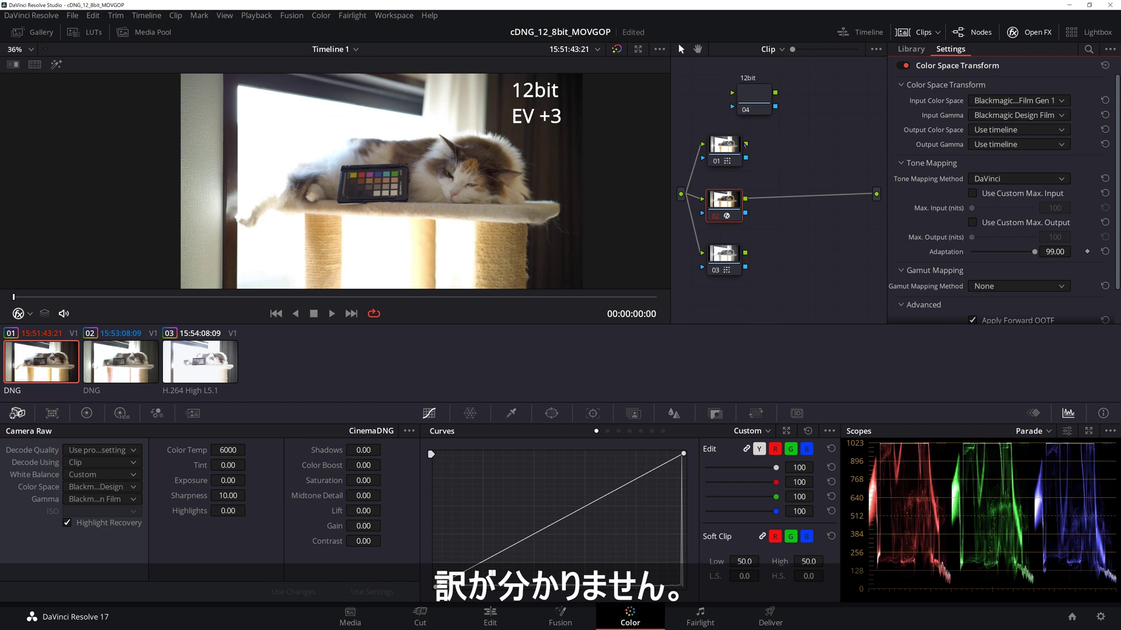
{"action": "left_click_drag", "start_coordinate": [746, 144], "coordinate": [876, 194]}
{"action": "left_click_drag", "start_coordinate": [745, 199], "coordinate": [876, 194]}
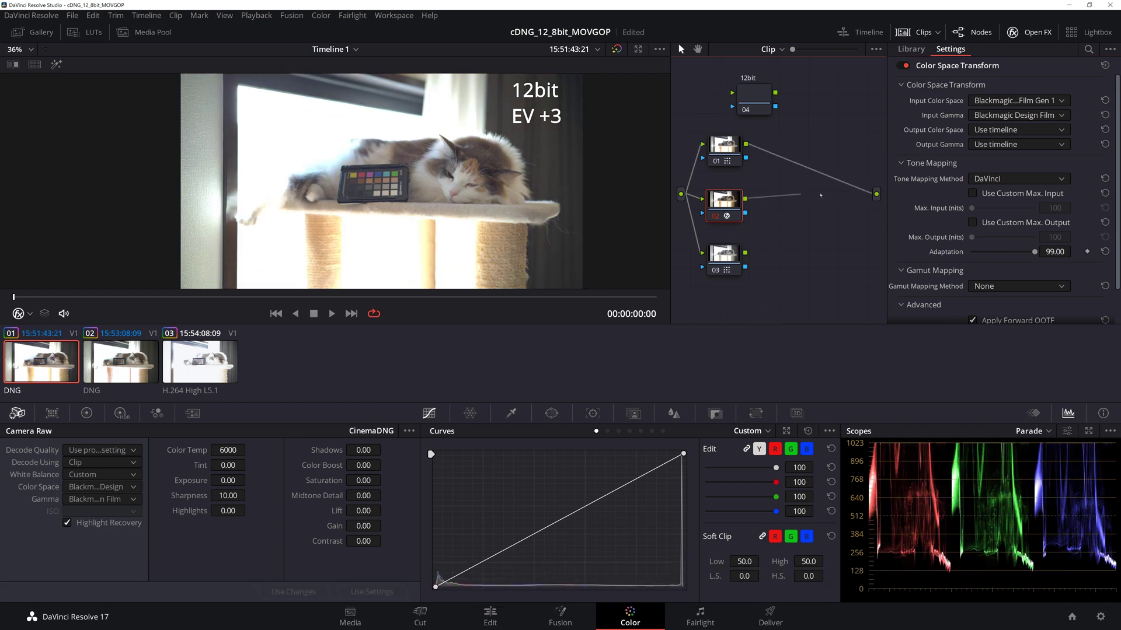
{"action": "left_click_drag", "start_coordinate": [726, 203], "coordinate": [730, 199]}
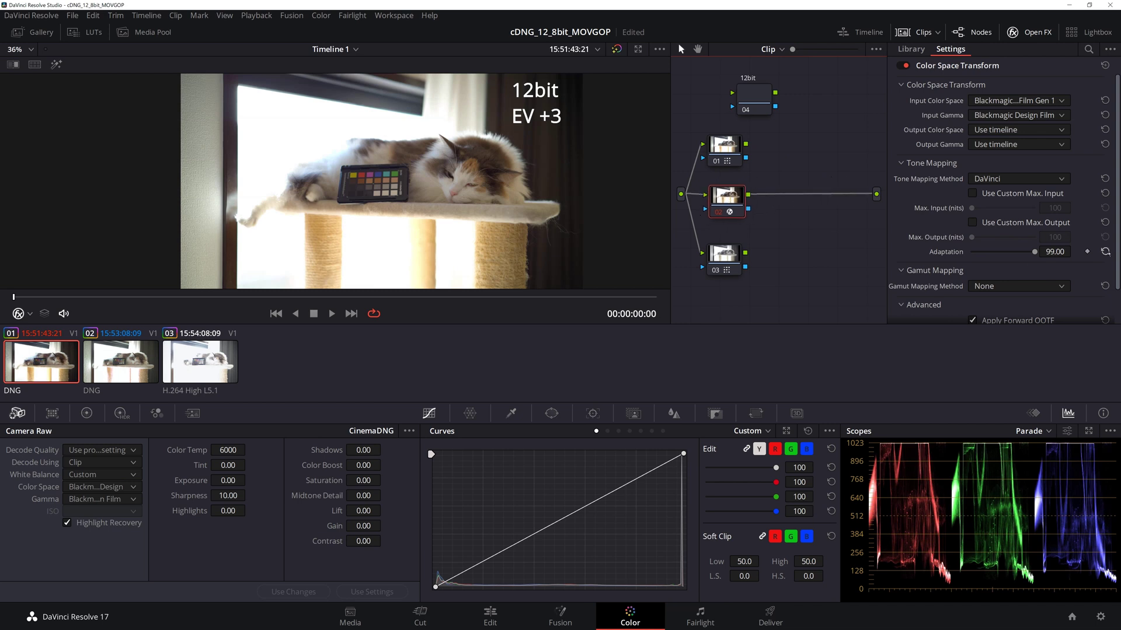
{"action": "left_click", "coordinate": [1105, 252]}
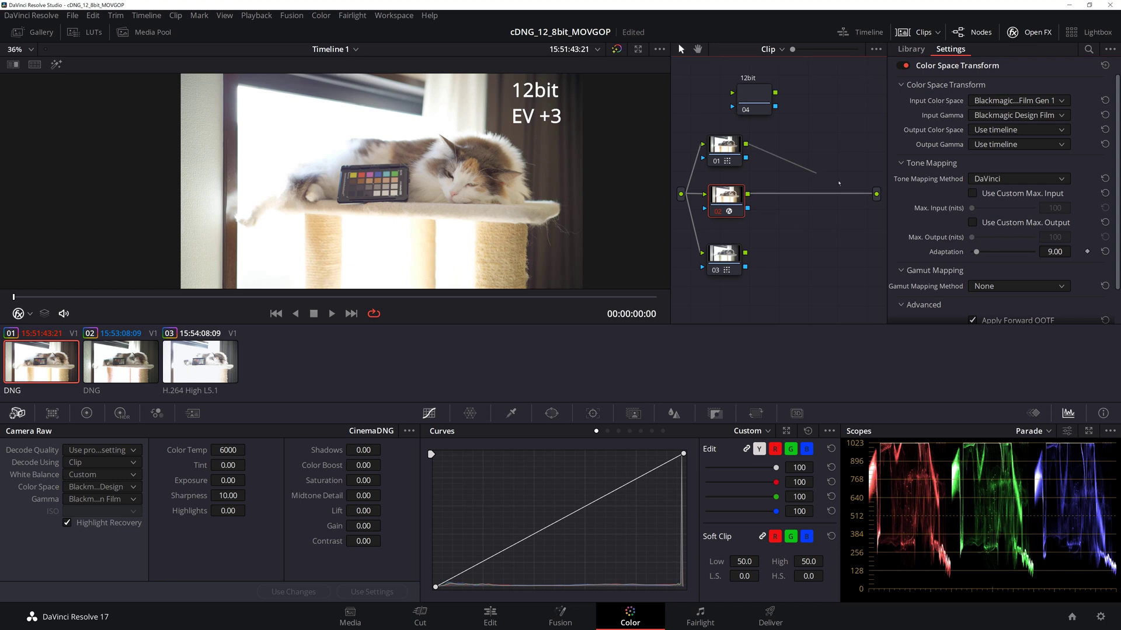
{"action": "left_click_drag", "start_coordinate": [746, 144], "coordinate": [876, 194]}
{"action": "mouse_move", "coordinate": [729, 199]}
{"action": "left_mouse_down"}
{"action": "mouse_move", "coordinate": [785, 237]}
{"action": "mouse_move", "coordinate": [728, 248]}
{"action": "left_mouse_up"}
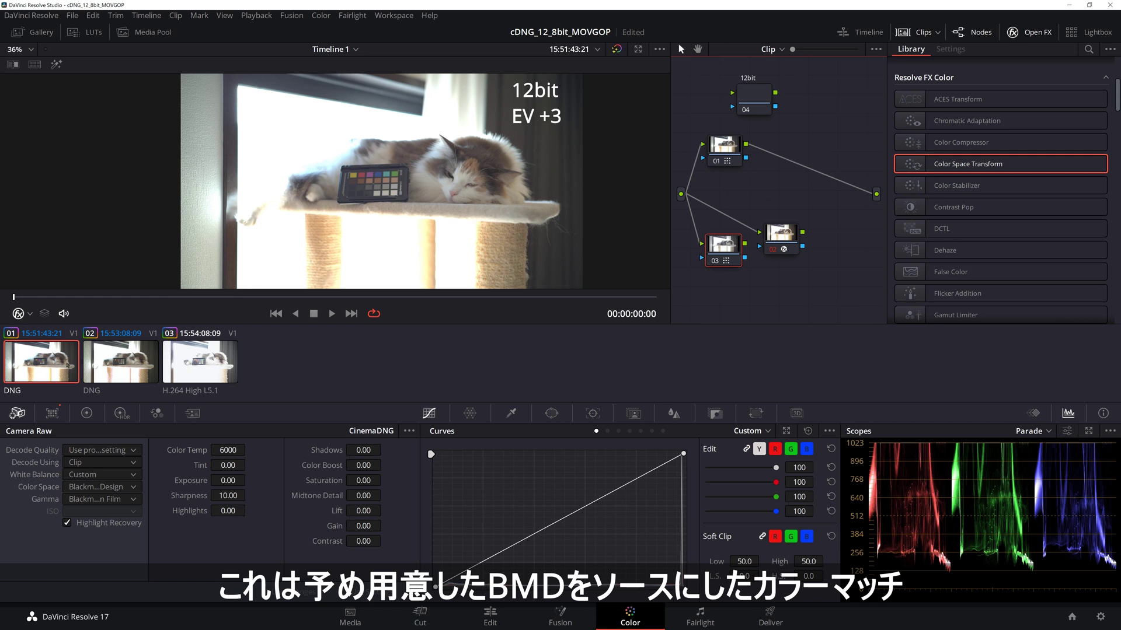
- Overlay the colour chart grid and review the Color Match source and target gamma options
{"action": "left_click", "coordinate": [26, 313]}
{"action": "left_click", "coordinate": [58, 363]}
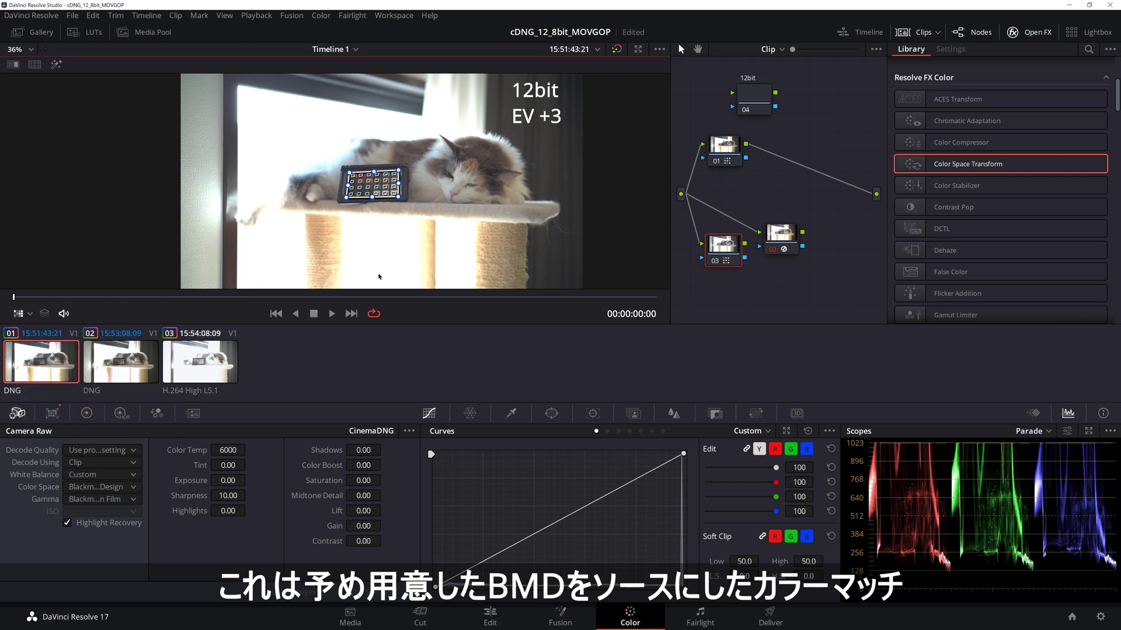
{"action": "left_click", "coordinate": [52, 413]}
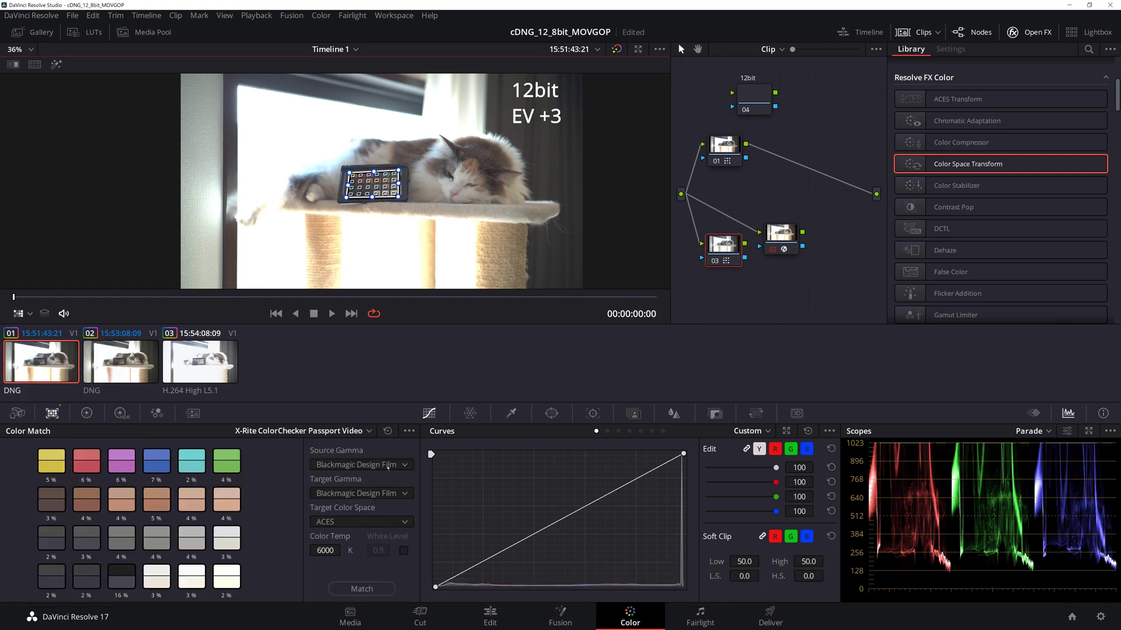
{"action": "left_click", "coordinate": [388, 468]}
{"action": "left_click", "coordinate": [389, 467]}
{"action": "left_click", "coordinate": [385, 493]}
{"action": "left_click", "coordinate": [386, 516]}
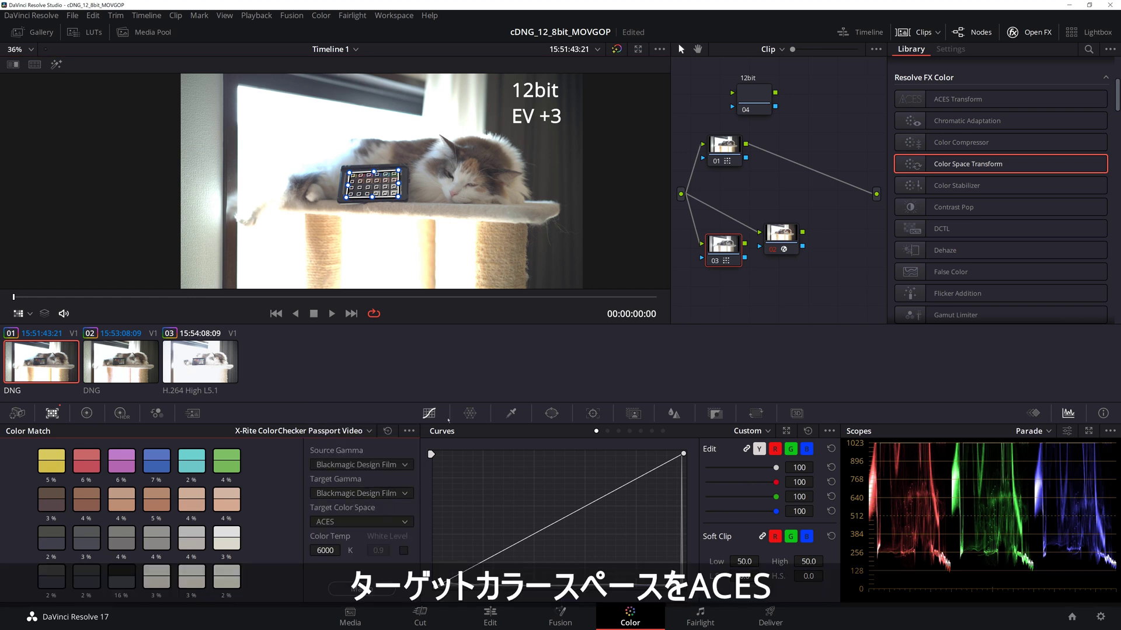
- Connect node 03 into node 02 and route node 02 to the final output
{"action": "left_click_drag", "start_coordinate": [794, 241], "coordinate": [798, 249]}
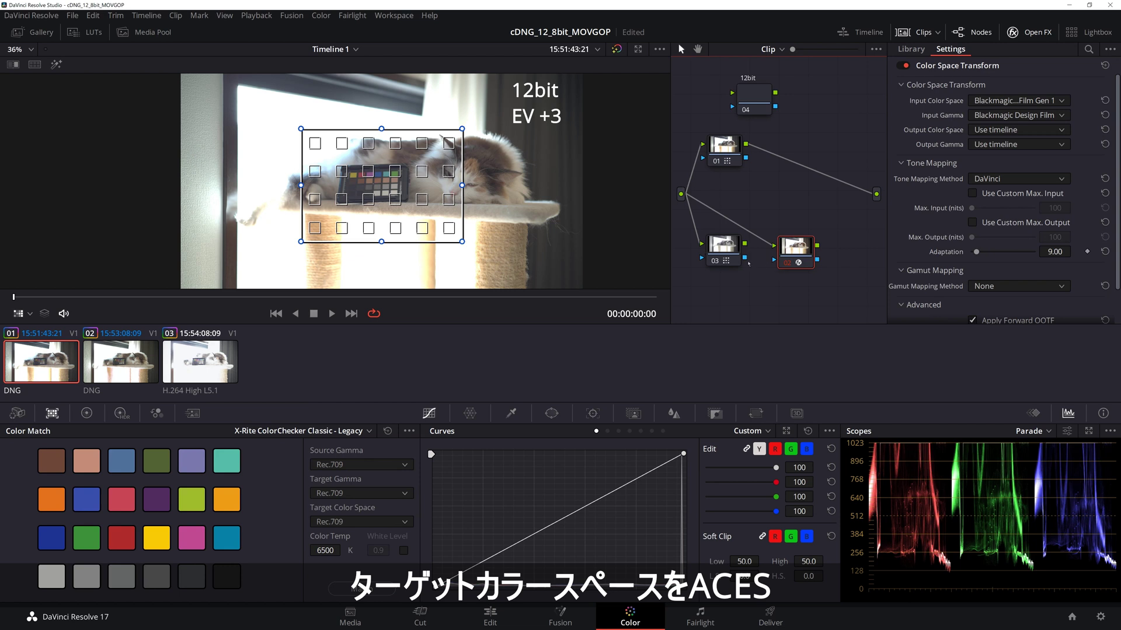
{"action": "left_click", "coordinate": [730, 255]}
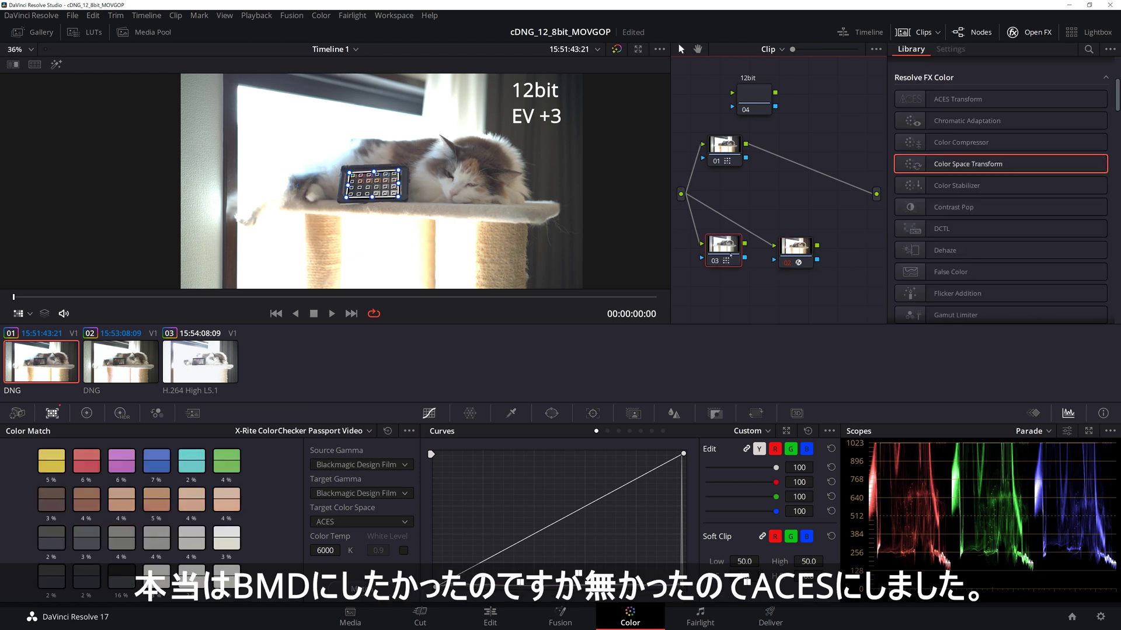
{"action": "mouse_move", "coordinate": [745, 243]}
{"action": "left_mouse_down"}
{"action": "mouse_move", "coordinate": [813, 243]}
{"action": "mouse_move", "coordinate": [876, 193]}
{"action": "left_mouse_up"}
{"action": "left_click_drag", "start_coordinate": [784, 244], "coordinate": [782, 242]}
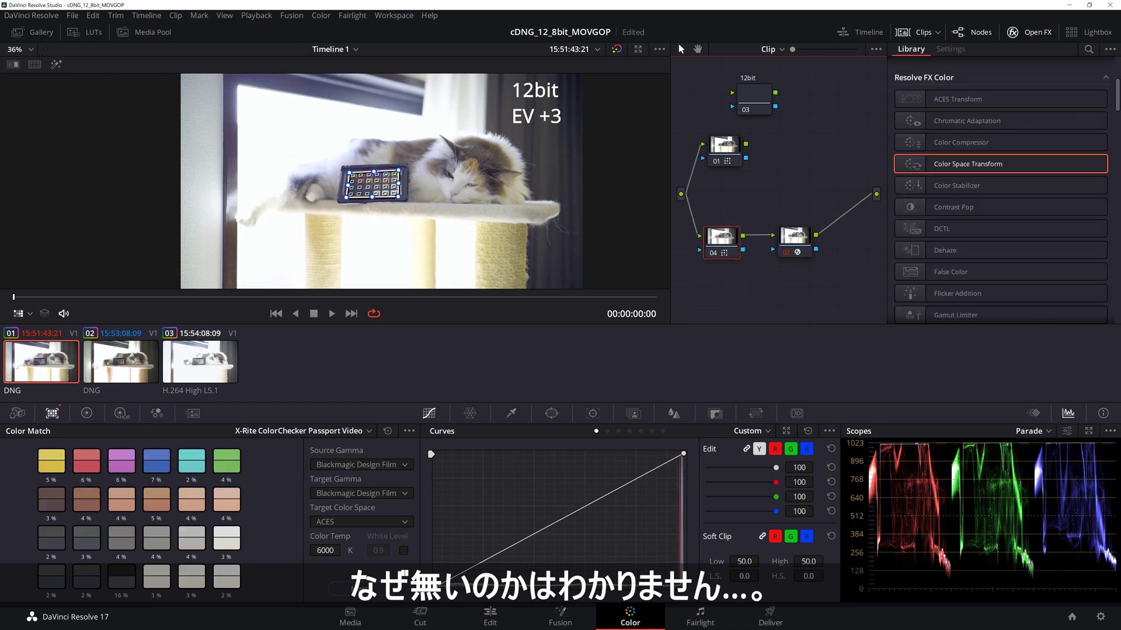
- Remove the colour chart grid overlay and browse the target colour spaces, keeping ACES
{"action": "left_click", "coordinate": [30, 313]}
{"action": "left_click", "coordinate": [38, 328]}
{"action": "scroll", "coordinate": [350, 252], "scroll_direction": "up", "scroll_amount": 1}
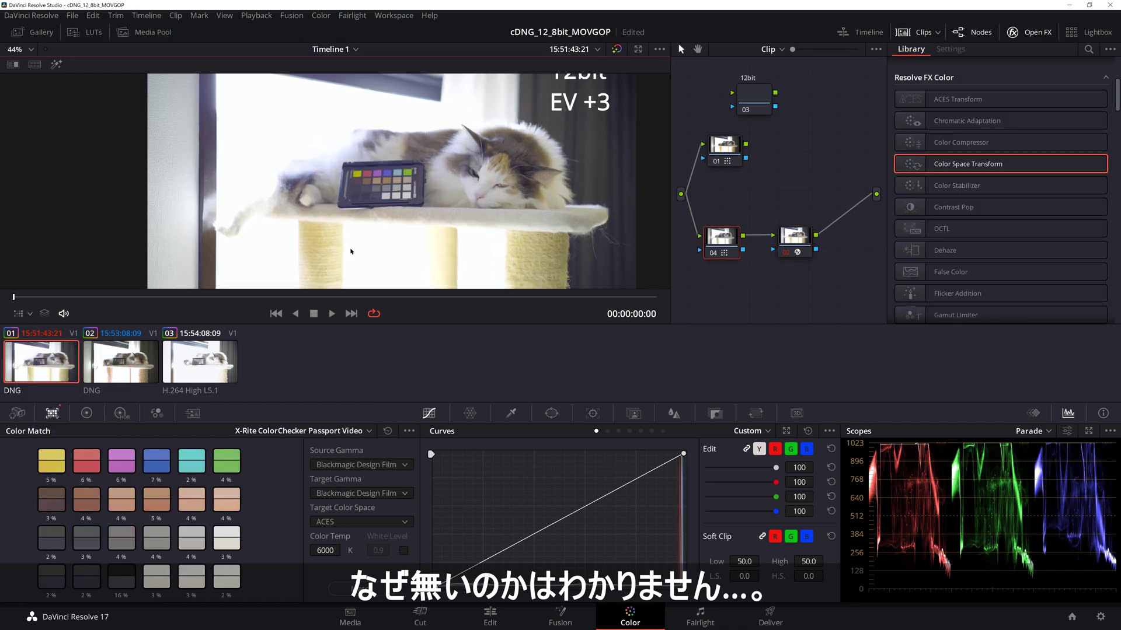
{"action": "scroll", "coordinate": [350, 251], "scroll_direction": "up", "scroll_amount": 1}
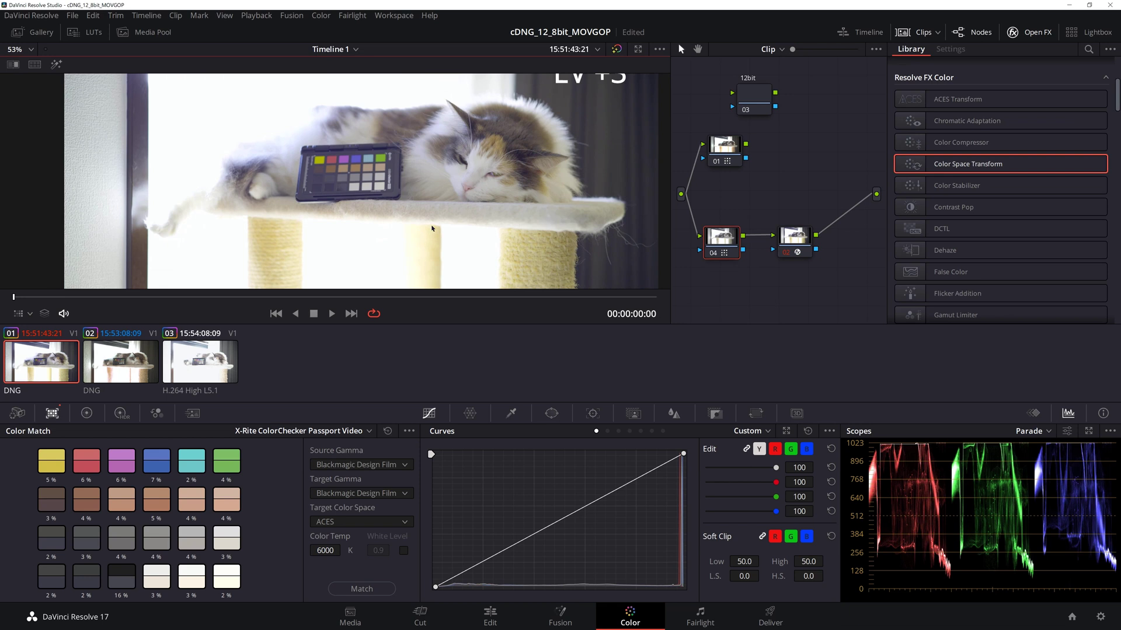
{"action": "scroll", "coordinate": [432, 229], "scroll_direction": "up", "scroll_amount": 1}
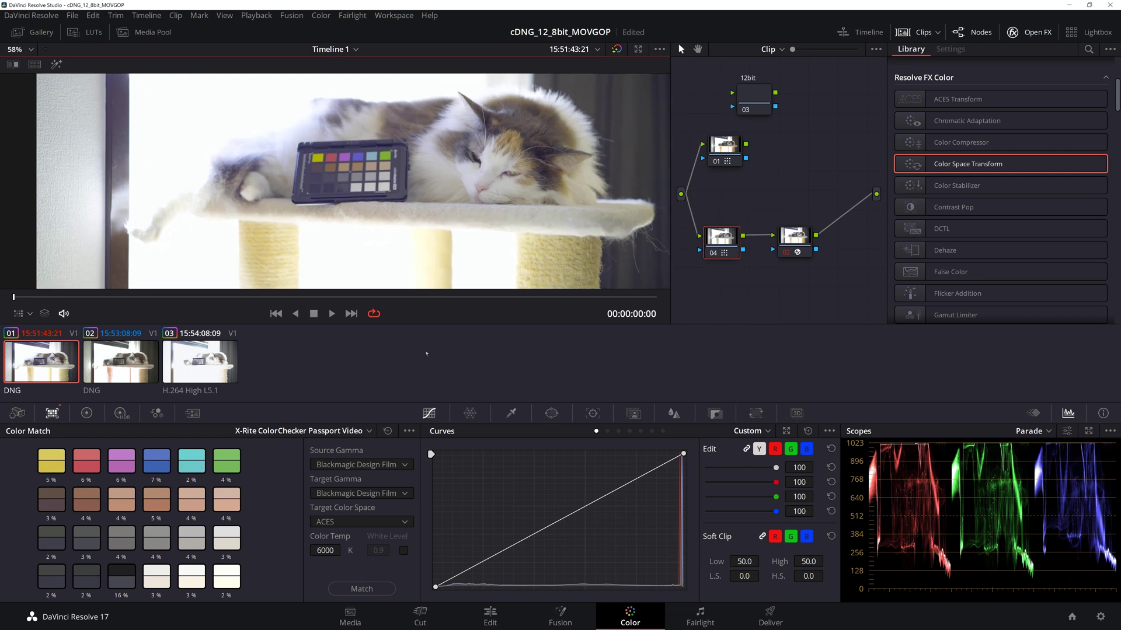
{"action": "left_click", "coordinate": [405, 524]}
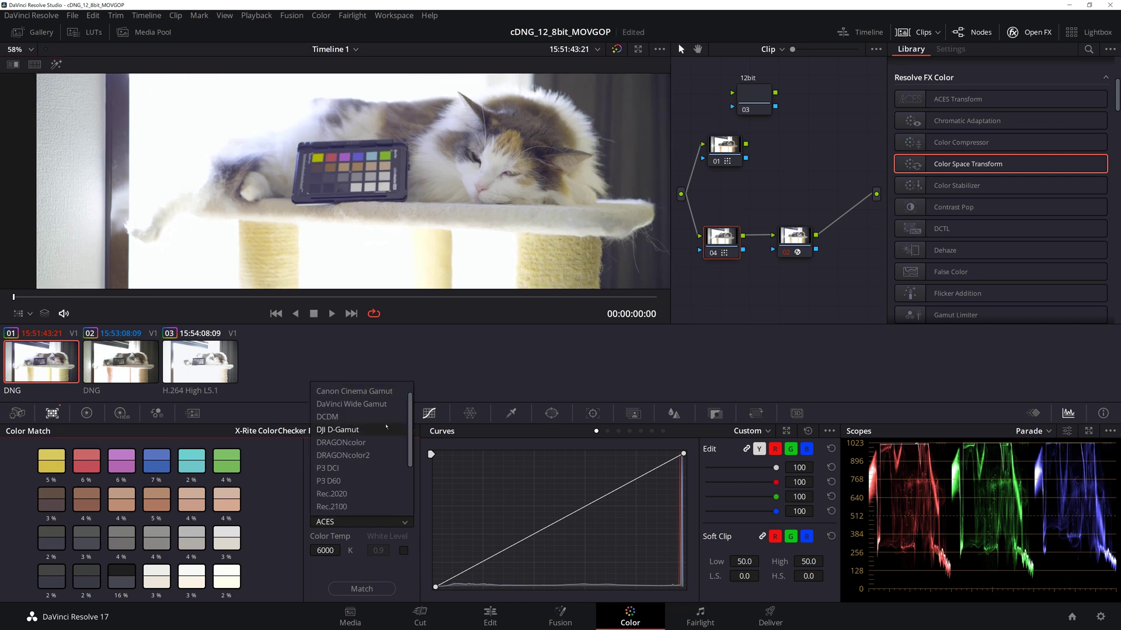
{"action": "scroll", "coordinate": [386, 427], "scroll_direction": "up", "scroll_amount": 1}
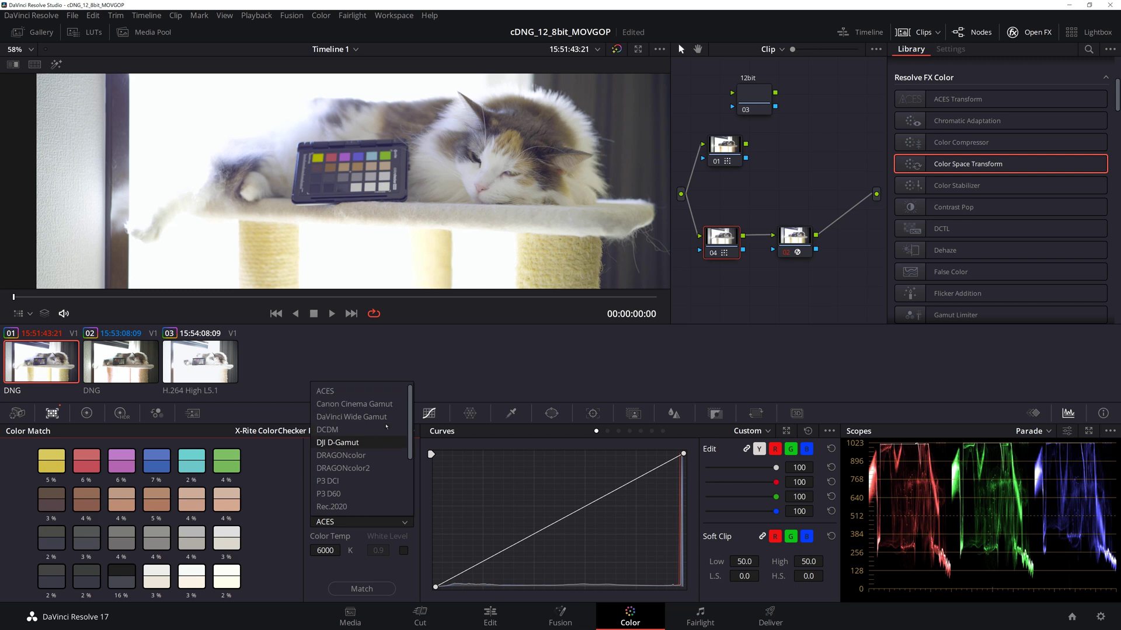
{"action": "scroll", "coordinate": [386, 427], "scroll_direction": "down", "scroll_amount": 3}
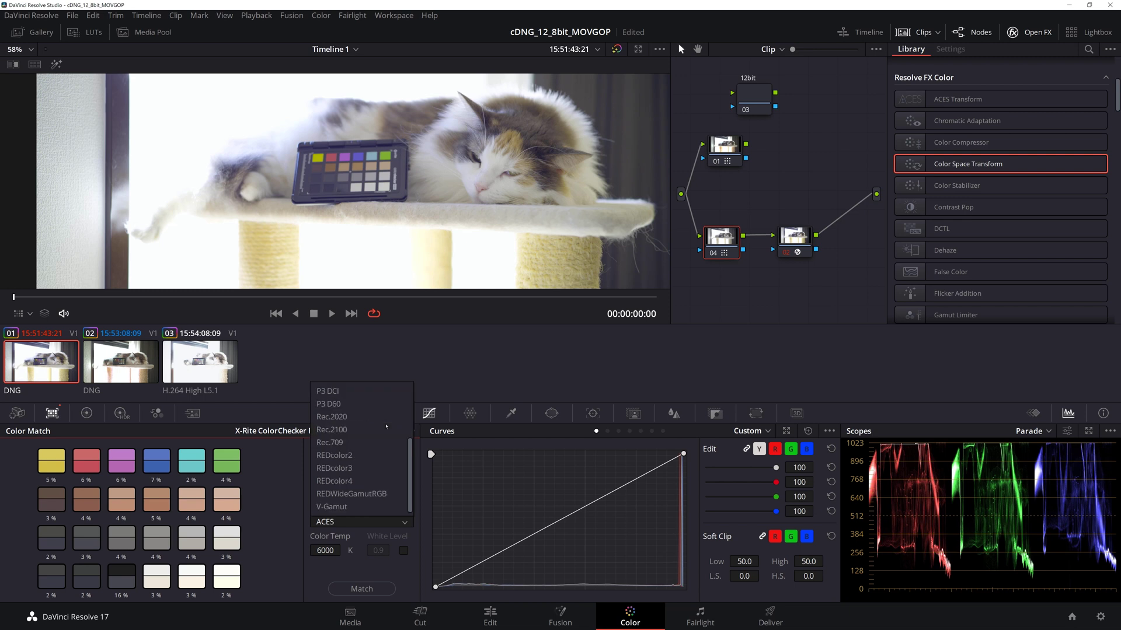
{"action": "scroll", "coordinate": [383, 484], "scroll_direction": "up", "scroll_amount": 3}
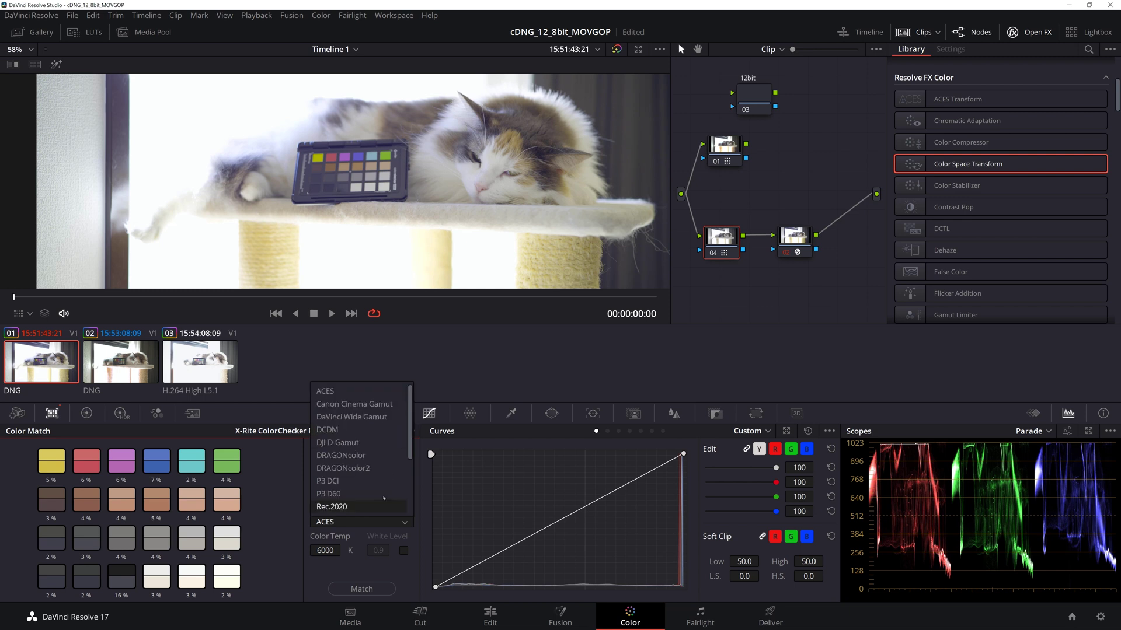
{"action": "scroll", "coordinate": [379, 461], "scroll_direction": "down", "scroll_amount": 3}
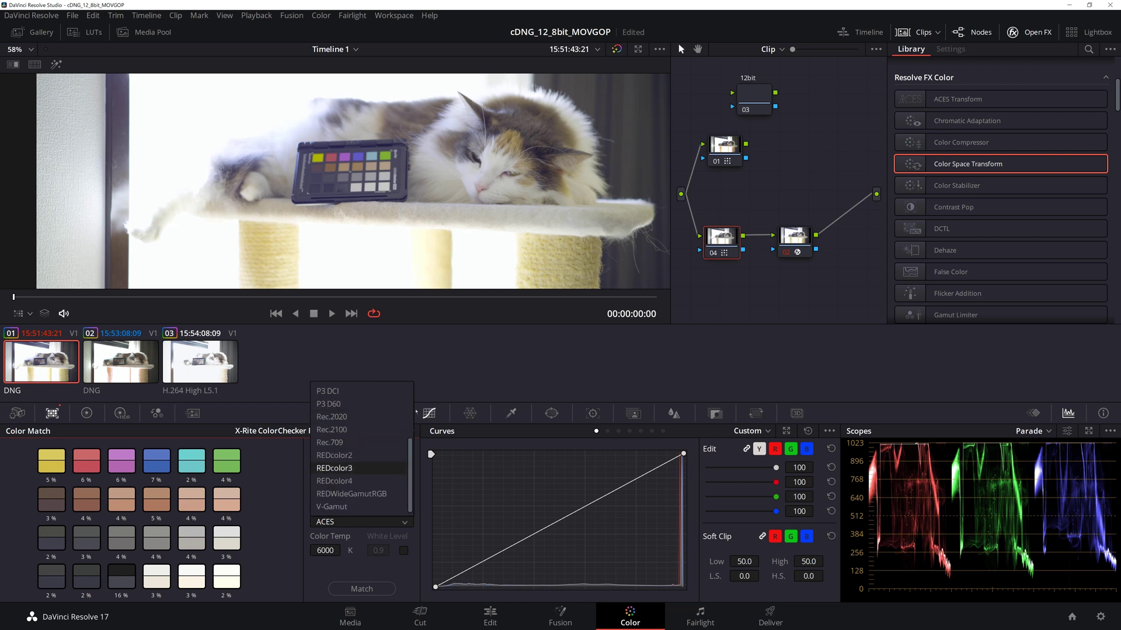
{"action": "scroll", "coordinate": [384, 416], "scroll_direction": "up", "scroll_amount": 3}
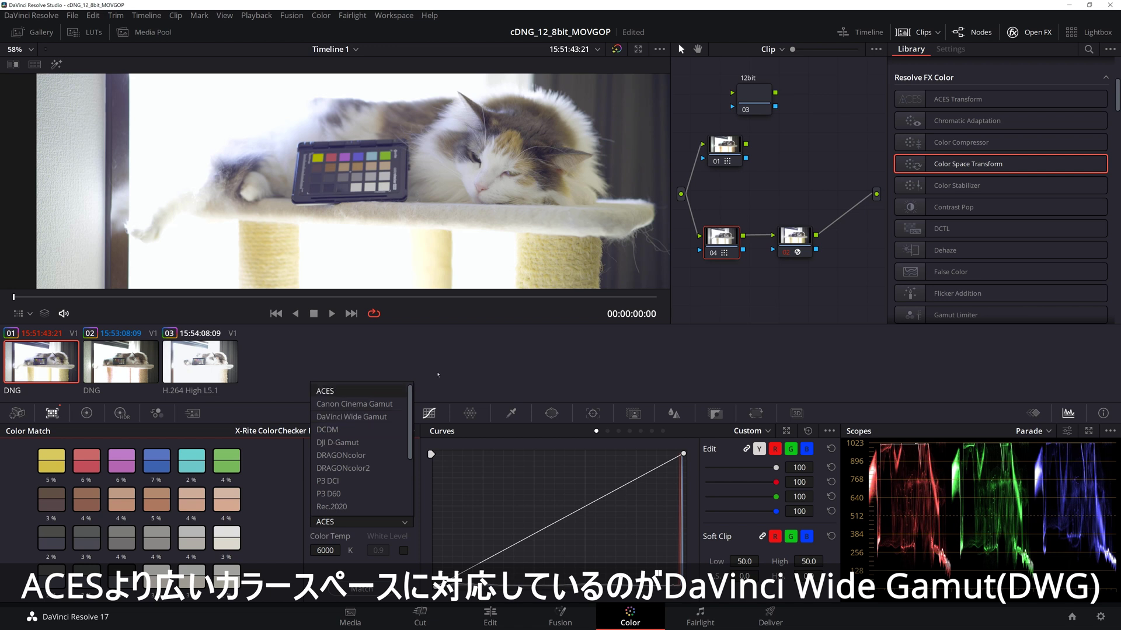
{"action": "left_click", "coordinate": [437, 374]}
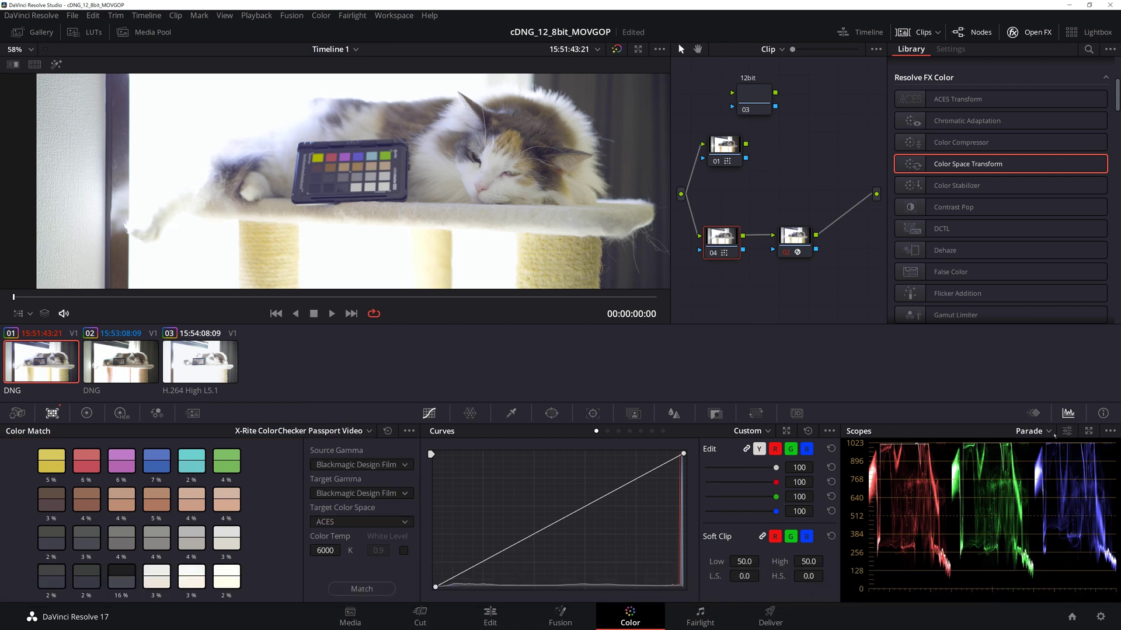
- Switch the scope to CIE Chromaticity and open Project Settings at Color Management
{"action": "left_click", "coordinate": [1032, 431]}
{"action": "left_click", "coordinate": [1067, 496]}
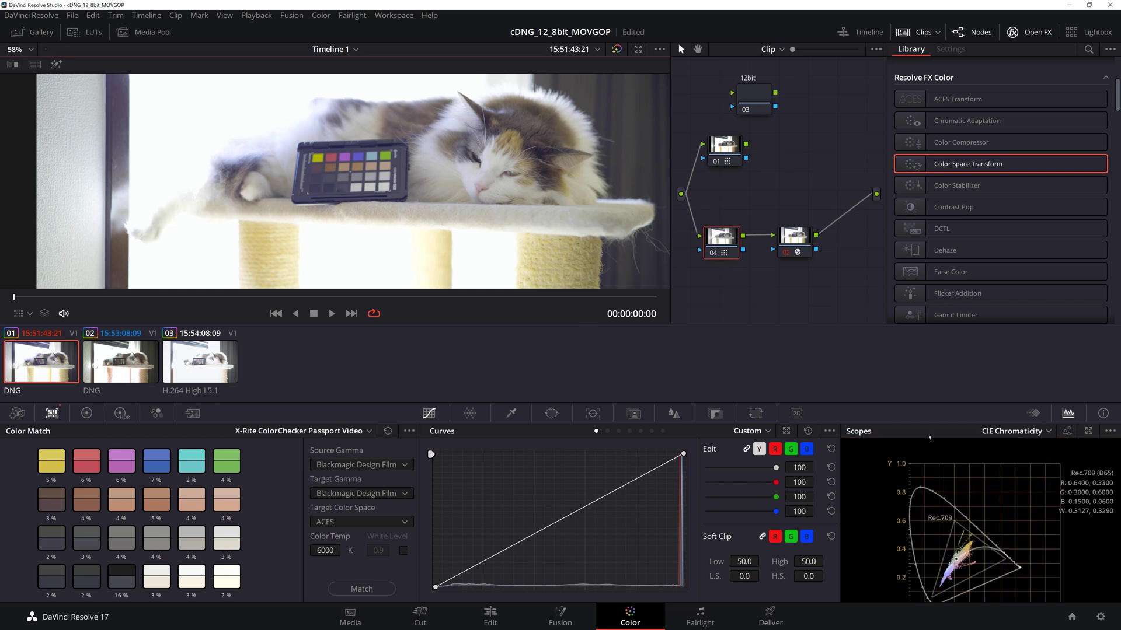
{"action": "left_click", "coordinate": [73, 15]}
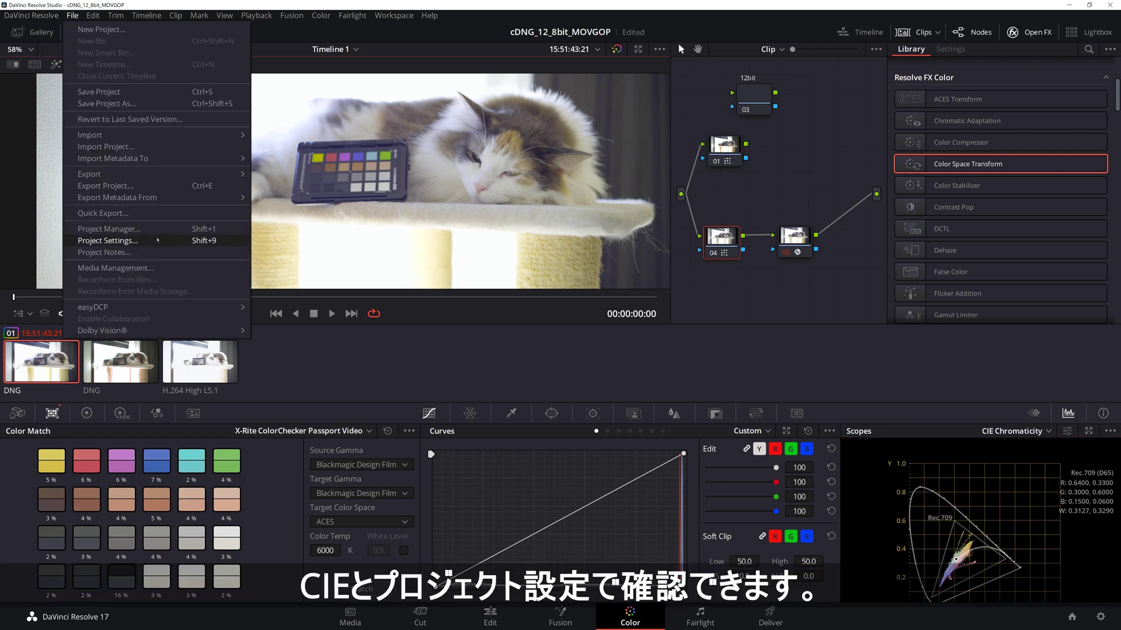
{"action": "left_click", "coordinate": [137, 240]}
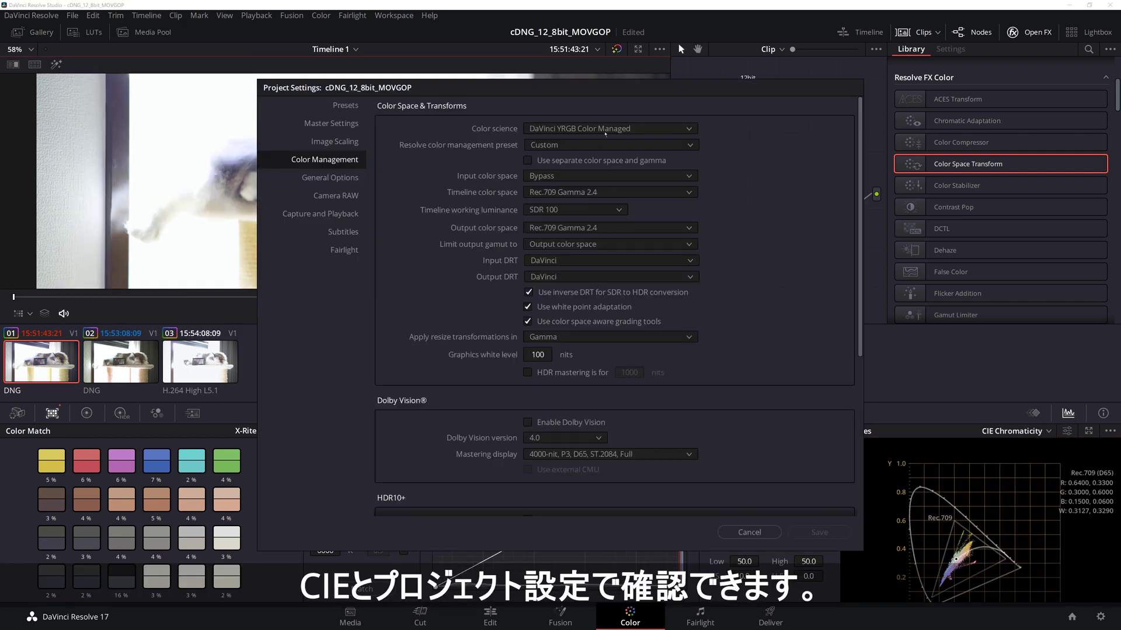
- Set the project output colour space to Blackmagic Design Film Gen 1 and save
{"action": "left_click", "coordinate": [607, 229]}
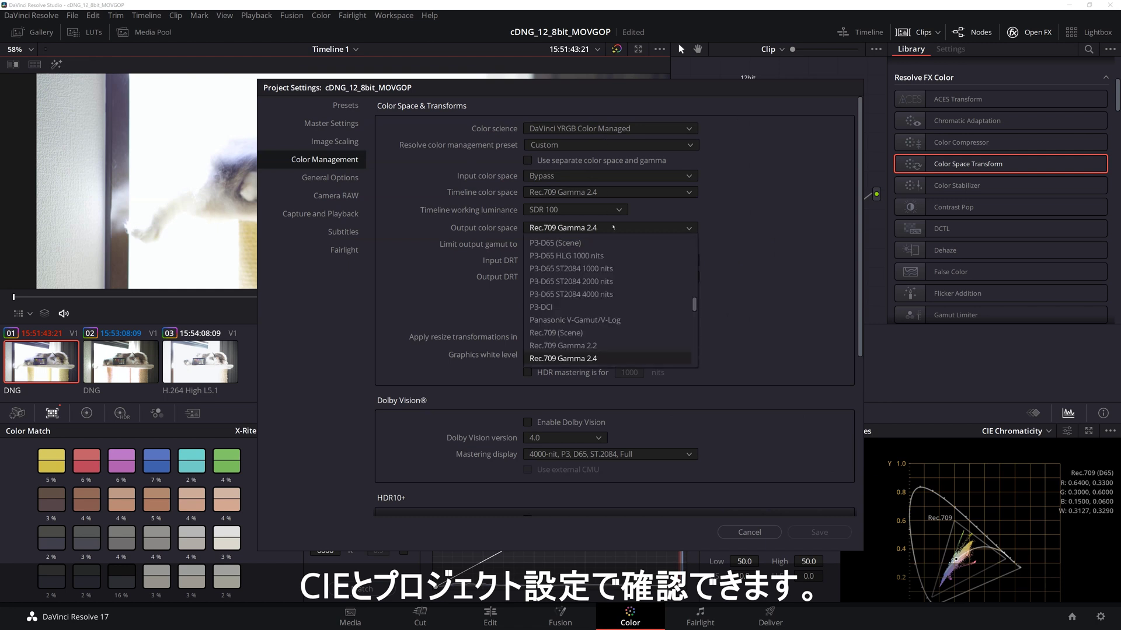
{"action": "scroll", "coordinate": [629, 279], "scroll_direction": "up", "scroll_amount": 2}
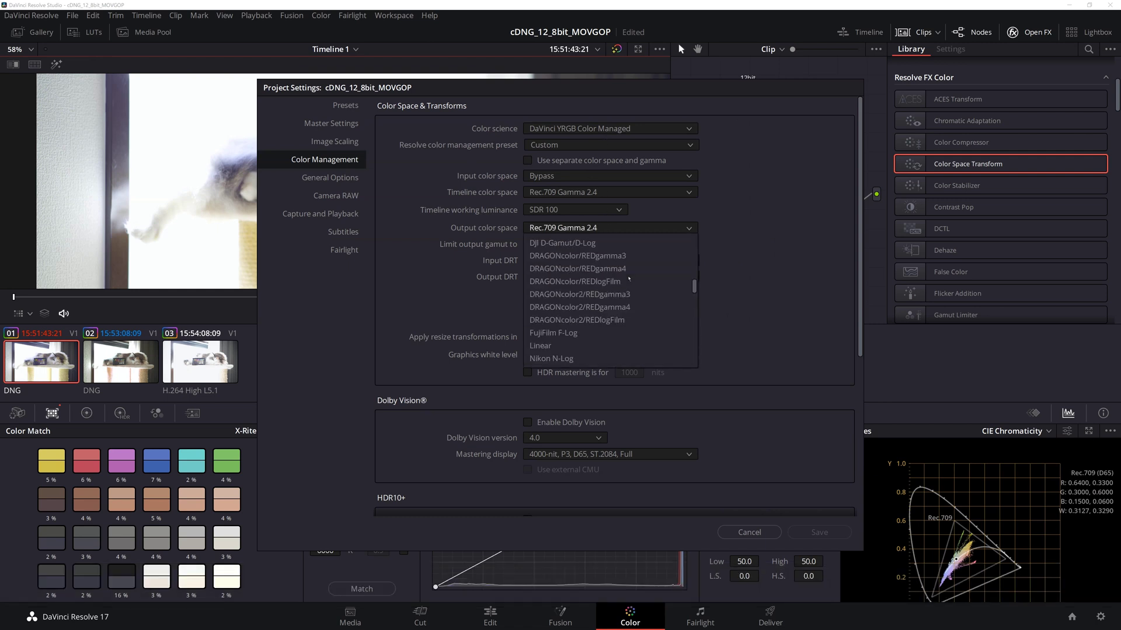
{"action": "scroll", "coordinate": [629, 279], "scroll_direction": "up", "scroll_amount": 5}
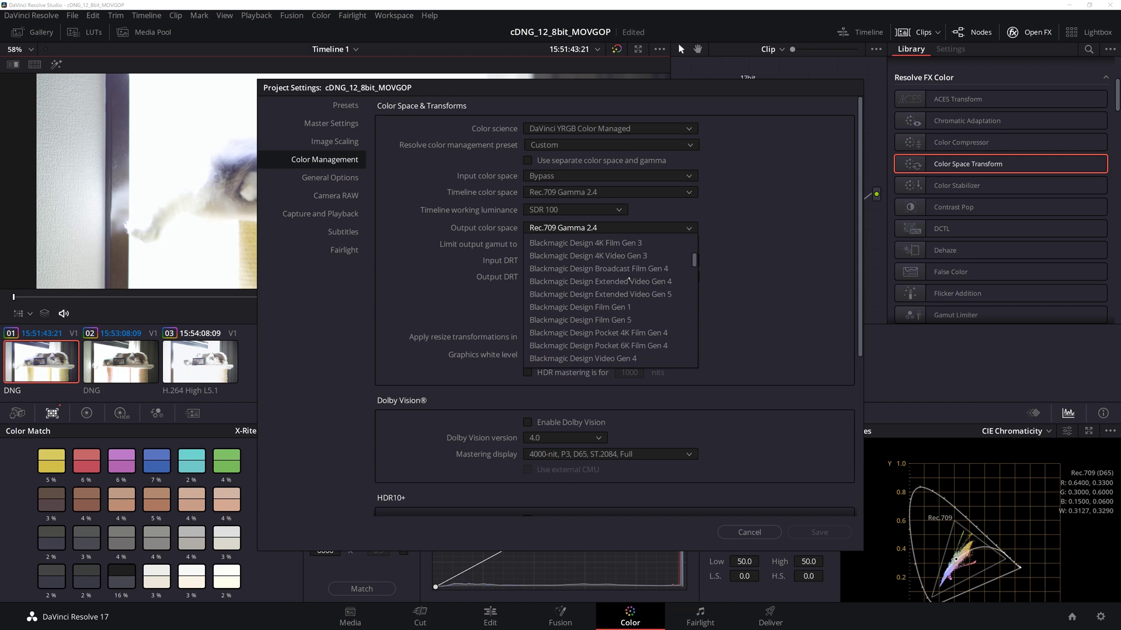
{"action": "scroll", "coordinate": [628, 279], "scroll_direction": "up", "scroll_amount": 4}
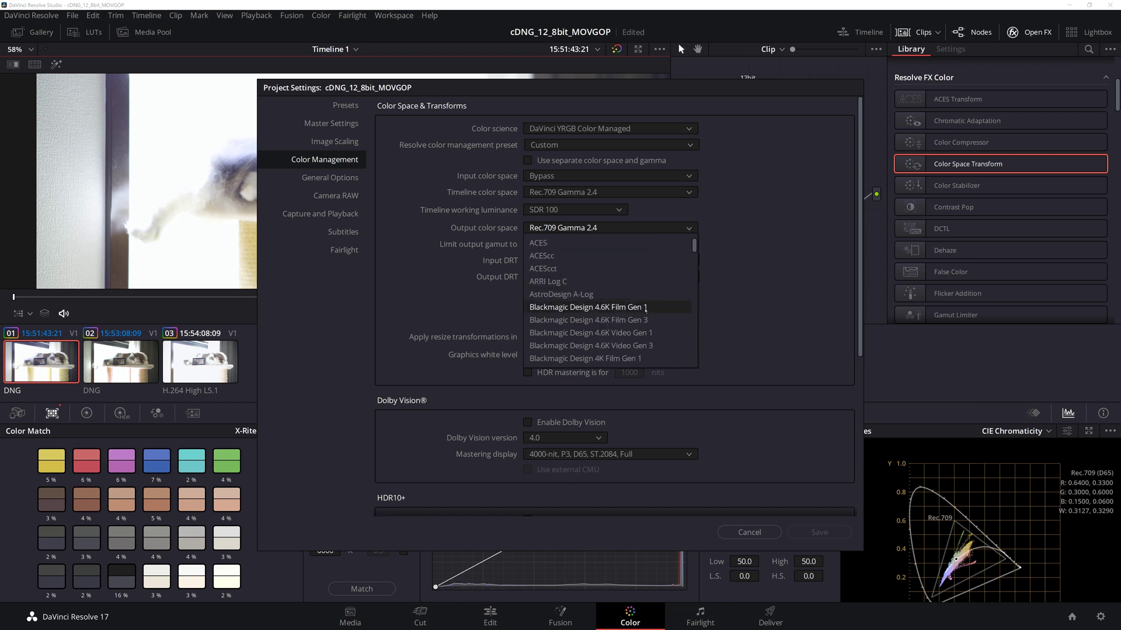
{"action": "scroll", "coordinate": [660, 315], "scroll_direction": "down", "scroll_amount": 4}
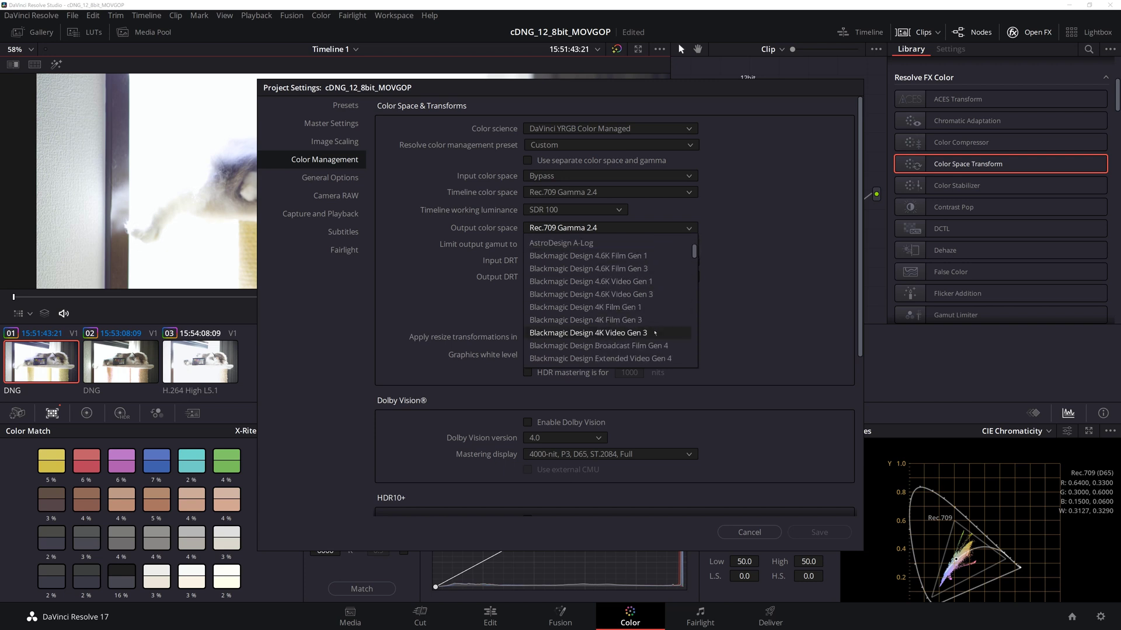
{"action": "left_click", "coordinate": [650, 322]}
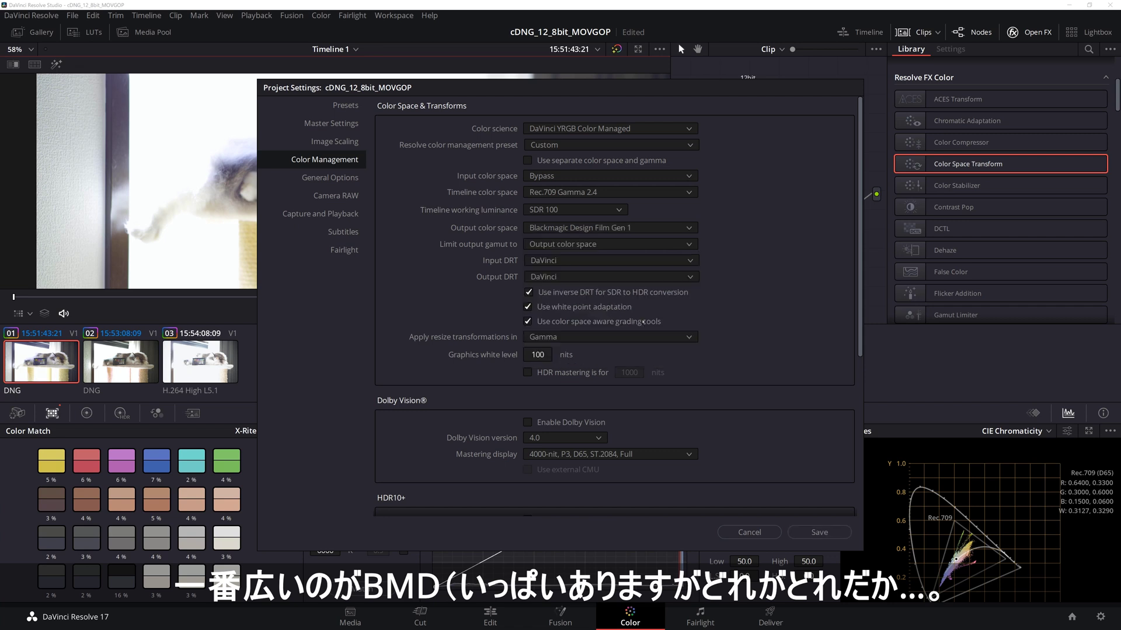
{"action": "left_click", "coordinate": [804, 534]}
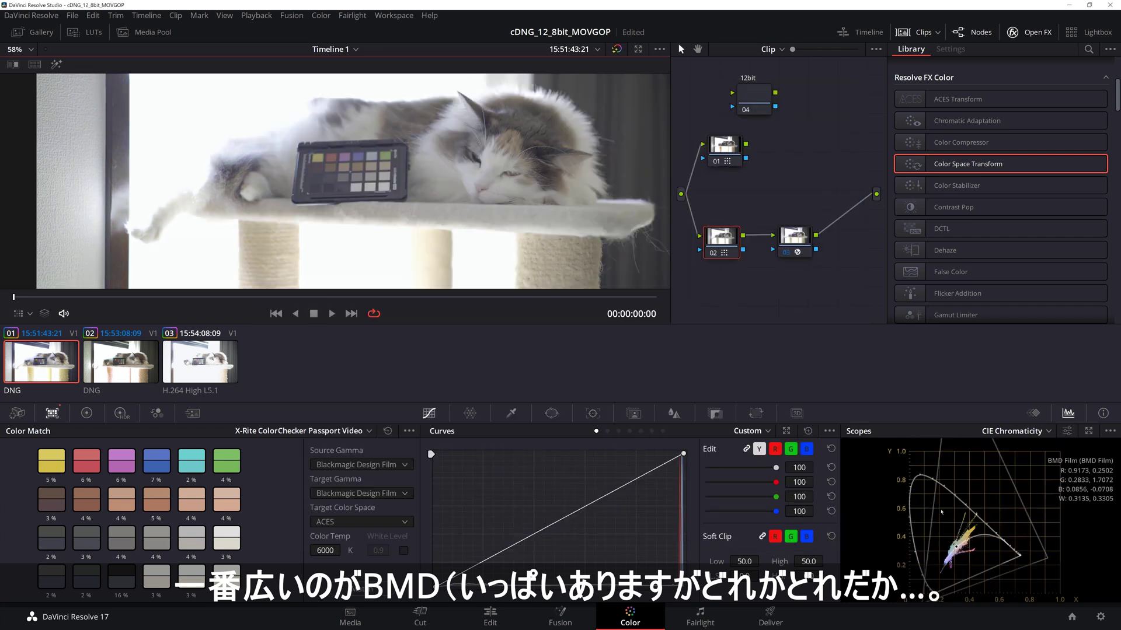
- Check the Color Match Target Gamma and Target Color Space lists, leaving them unchanged
{"action": "scroll", "coordinate": [934, 507], "scroll_direction": "up", "scroll_amount": 2}
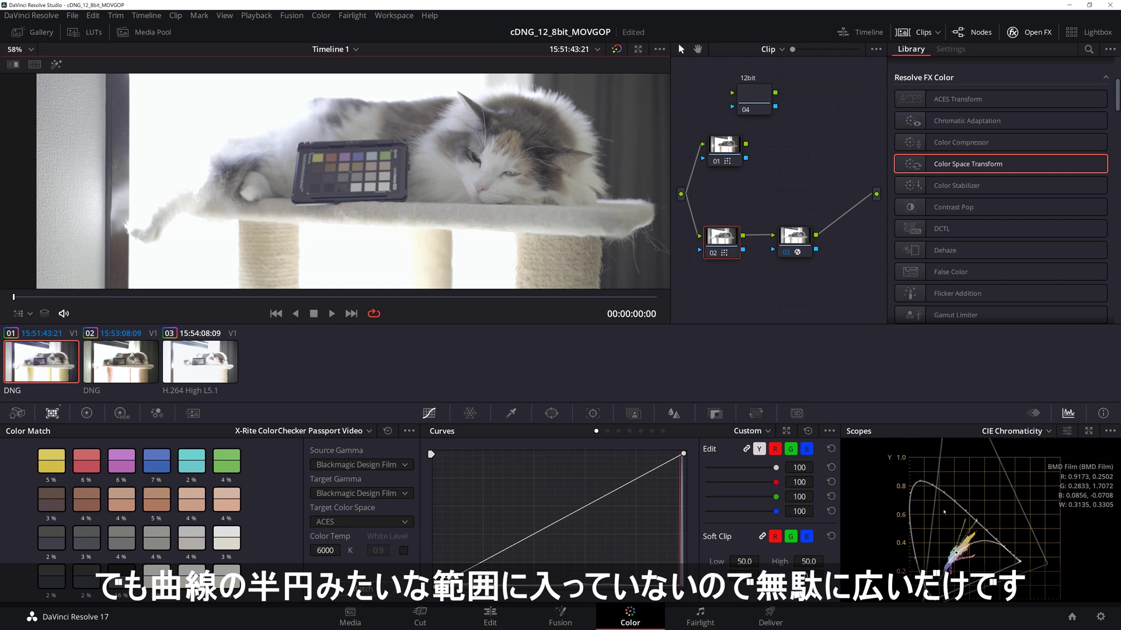
{"action": "left_click", "coordinate": [388, 494]}
{"action": "left_click", "coordinate": [373, 521]}
{"action": "left_click", "coordinate": [373, 522]}
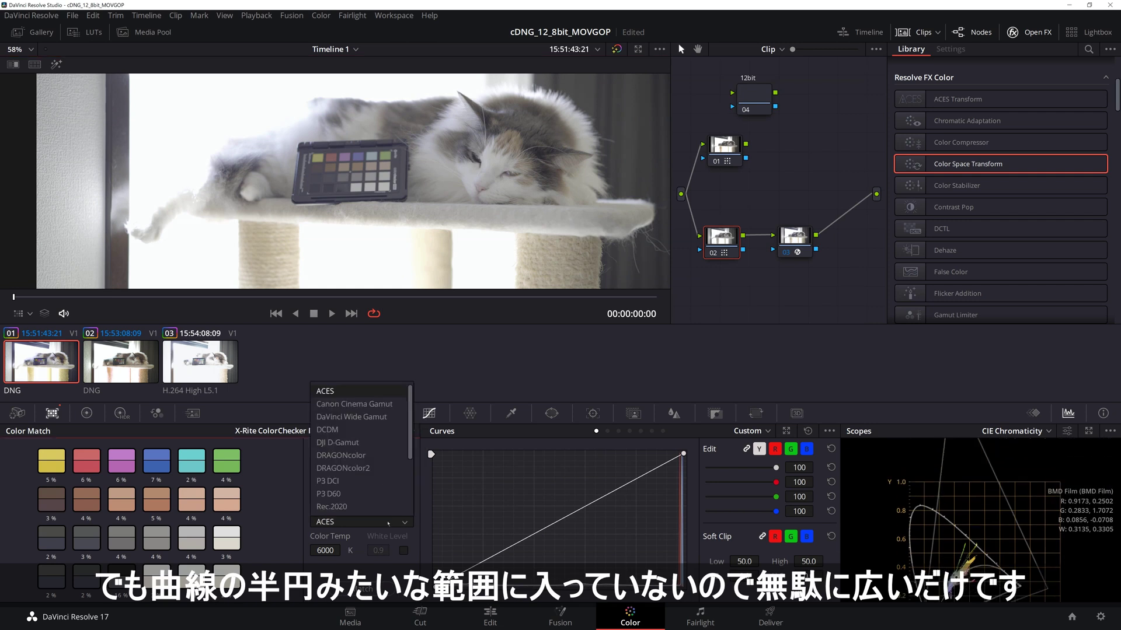
{"action": "key", "text": "Escape"}
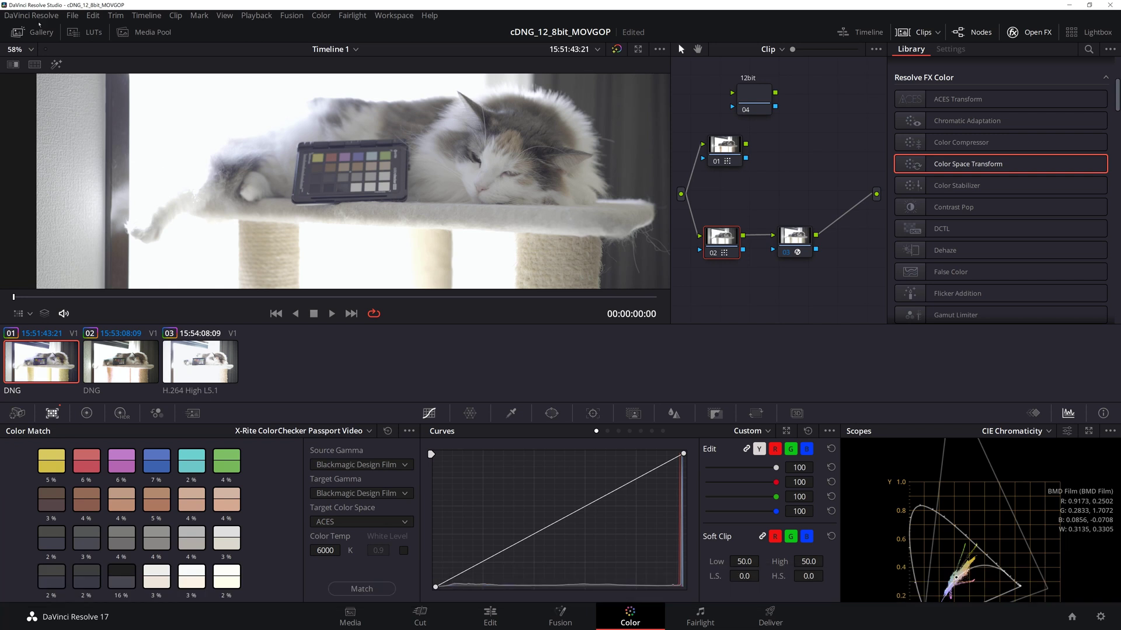
{"action": "left_click", "coordinate": [67, 18]}
- Set the project output colour space to ACES and save the settings
{"action": "left_click", "coordinate": [88, 252]}
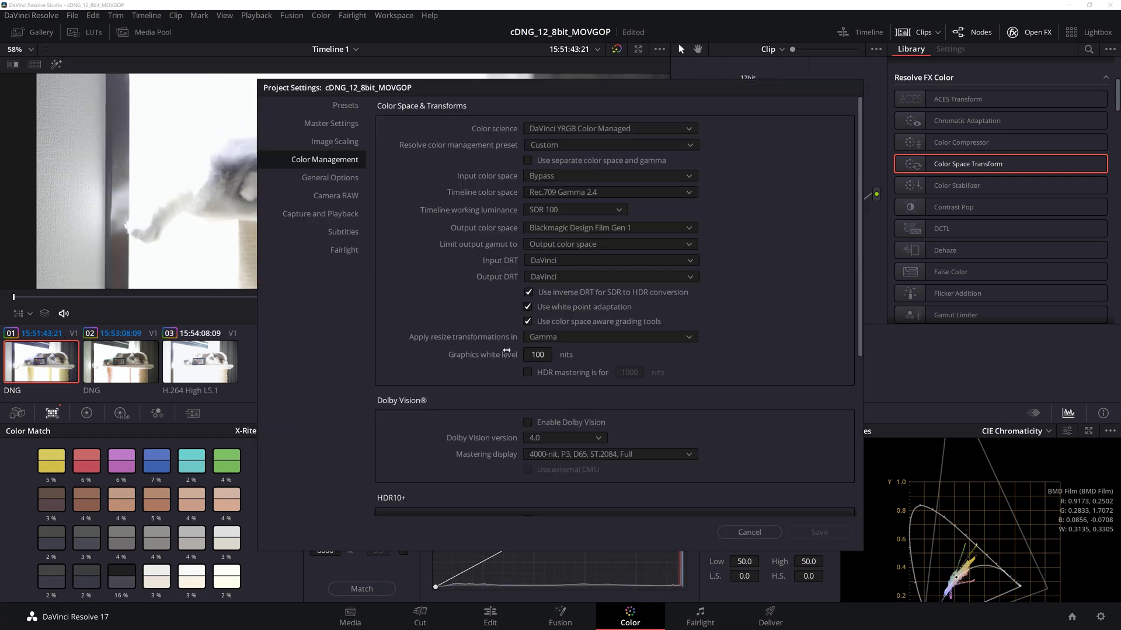
{"action": "left_click", "coordinate": [617, 229]}
{"action": "scroll", "coordinate": [640, 282], "scroll_direction": "up", "scroll_amount": 5}
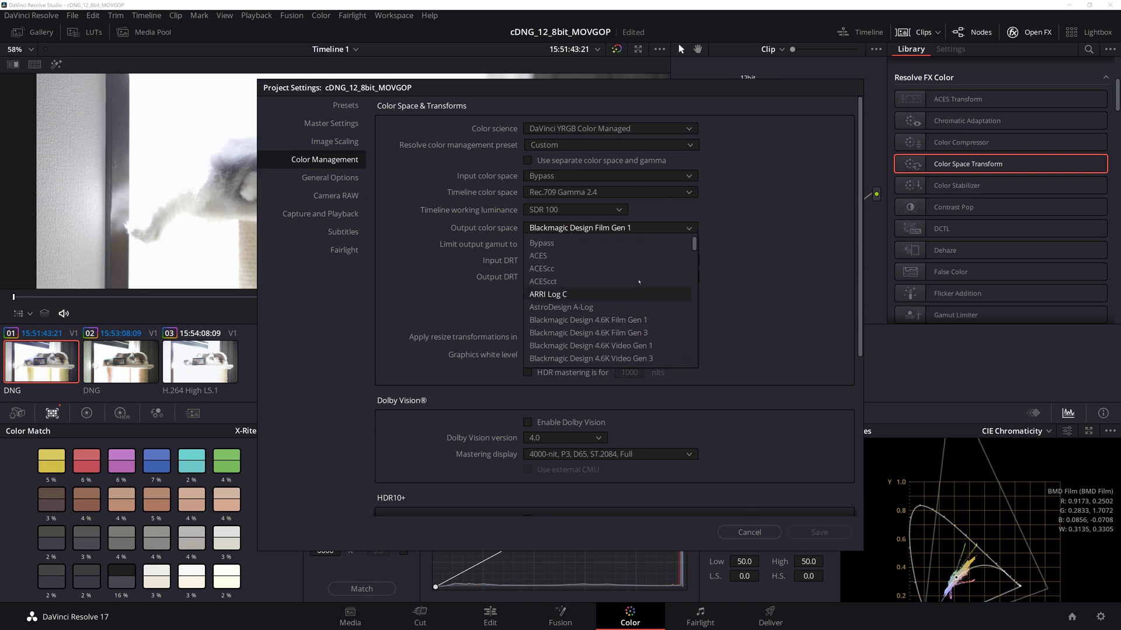
{"action": "left_click", "coordinate": [584, 255]}
{"action": "left_click", "coordinate": [819, 532]}
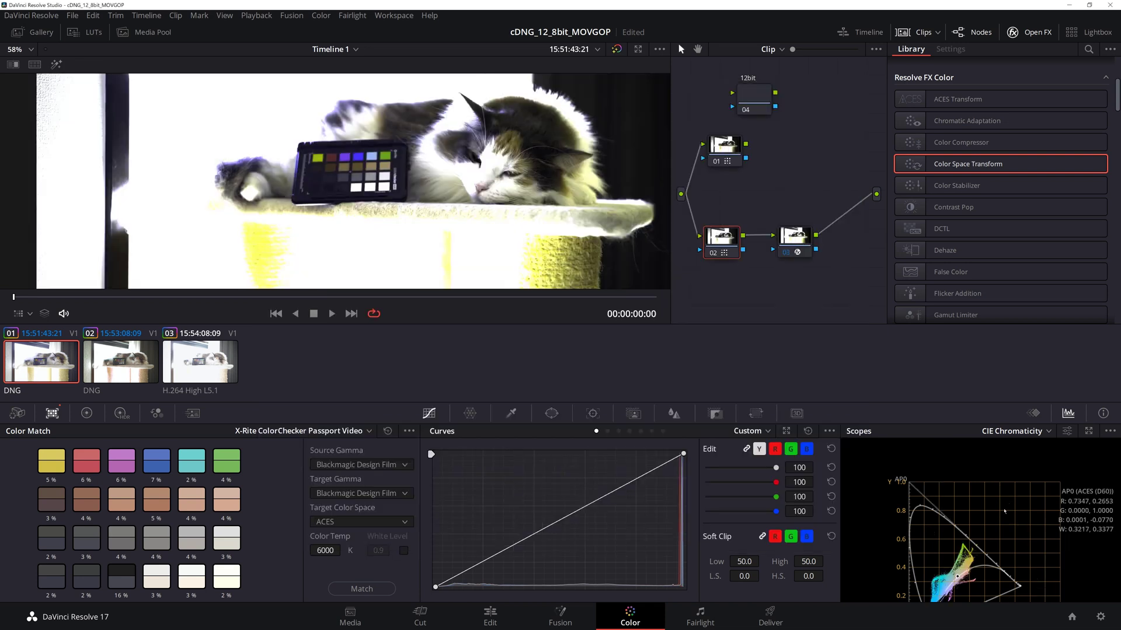
{"action": "scroll", "coordinate": [1004, 512], "scroll_direction": "down", "scroll_amount": 2}
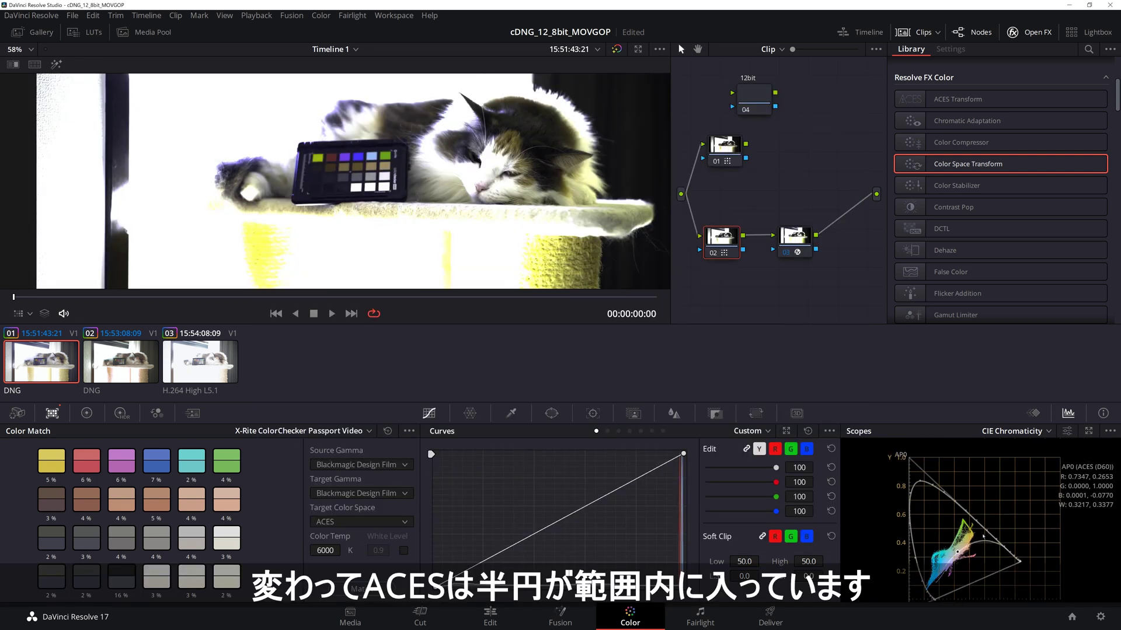
- Reopen Color Management and leave the input colour space at Bypass
{"action": "left_click", "coordinate": [72, 16]}
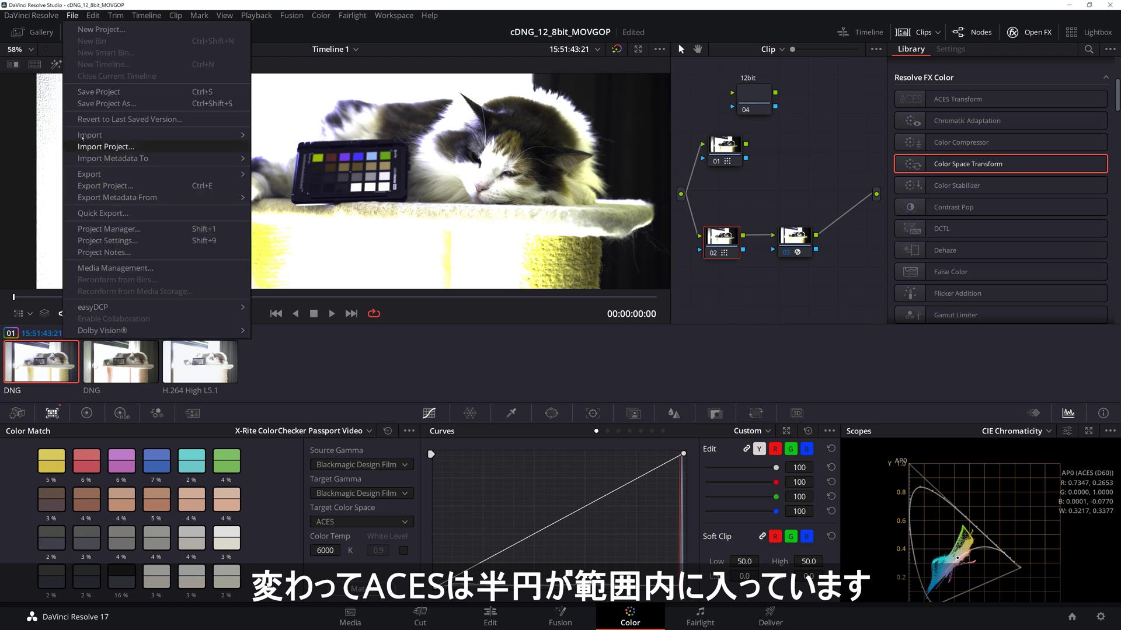
{"action": "left_click", "coordinate": [142, 241]}
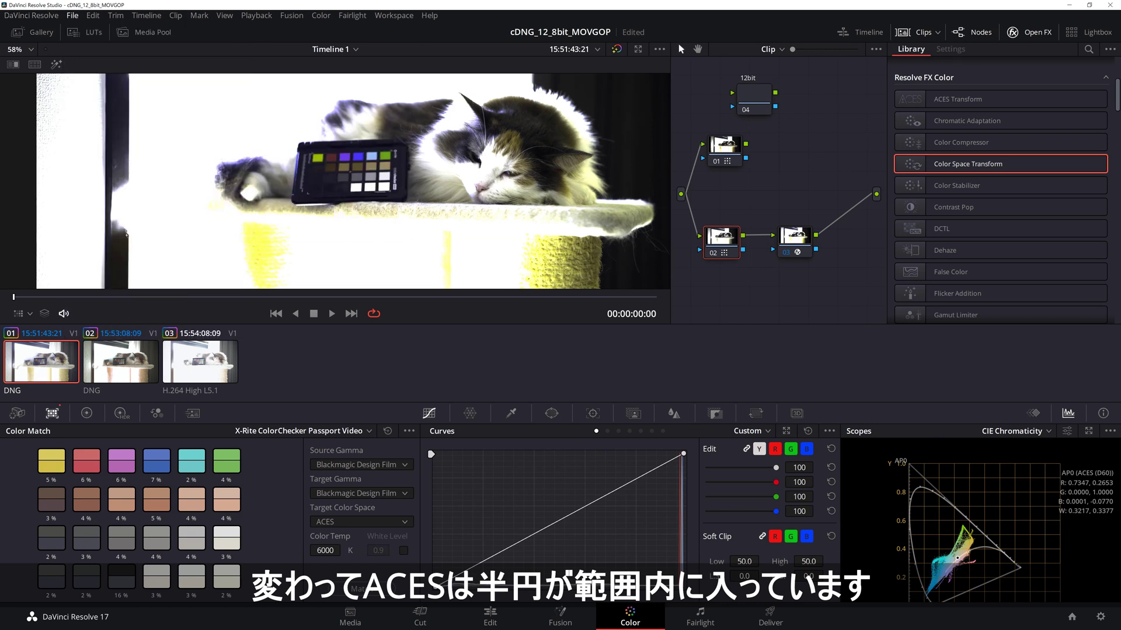
{"action": "left_click", "coordinate": [585, 176]}
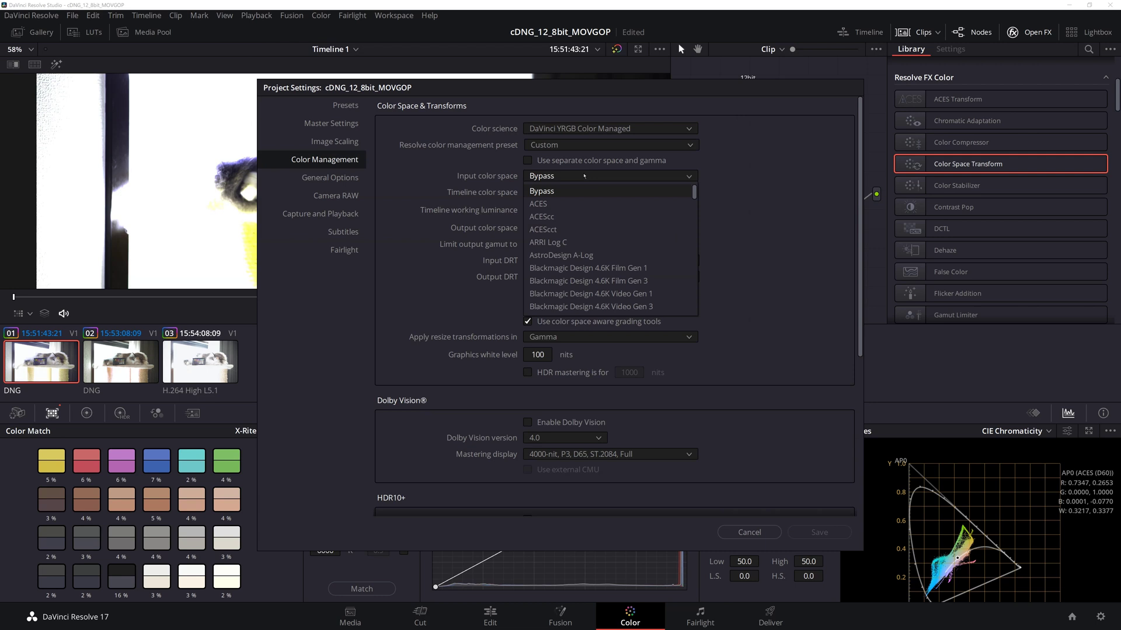
{"action": "left_click", "coordinate": [567, 191]}
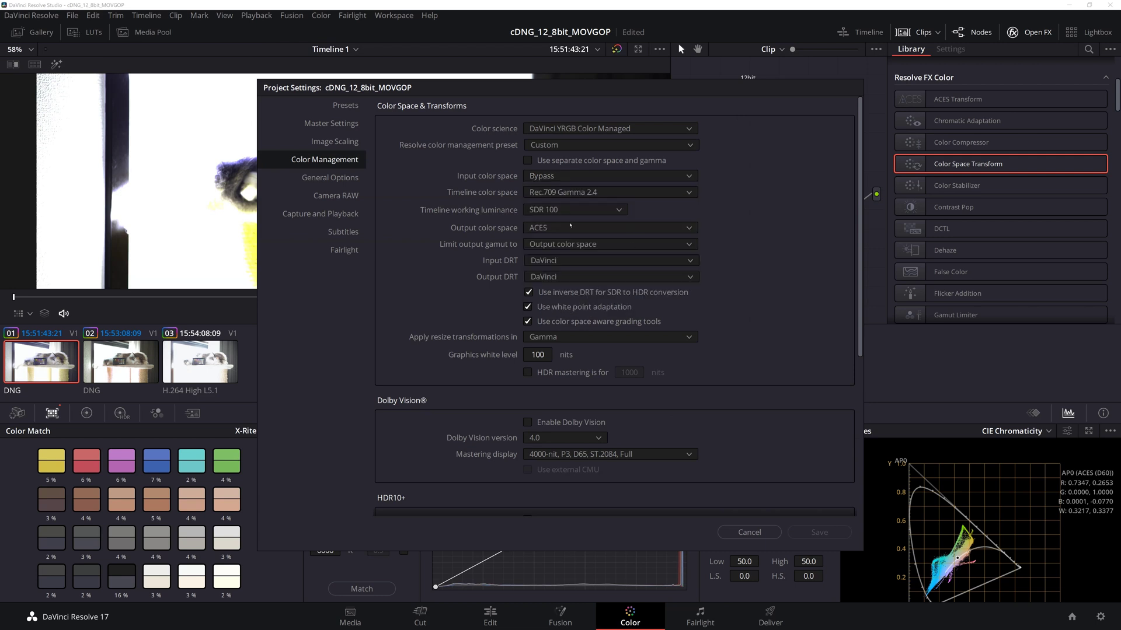
- Change the output colour space to DaVinci WG/Intermediate and save the project settings
{"action": "left_click", "coordinate": [570, 224]}
{"action": "scroll", "coordinate": [642, 275], "scroll_direction": "down", "scroll_amount": 3}
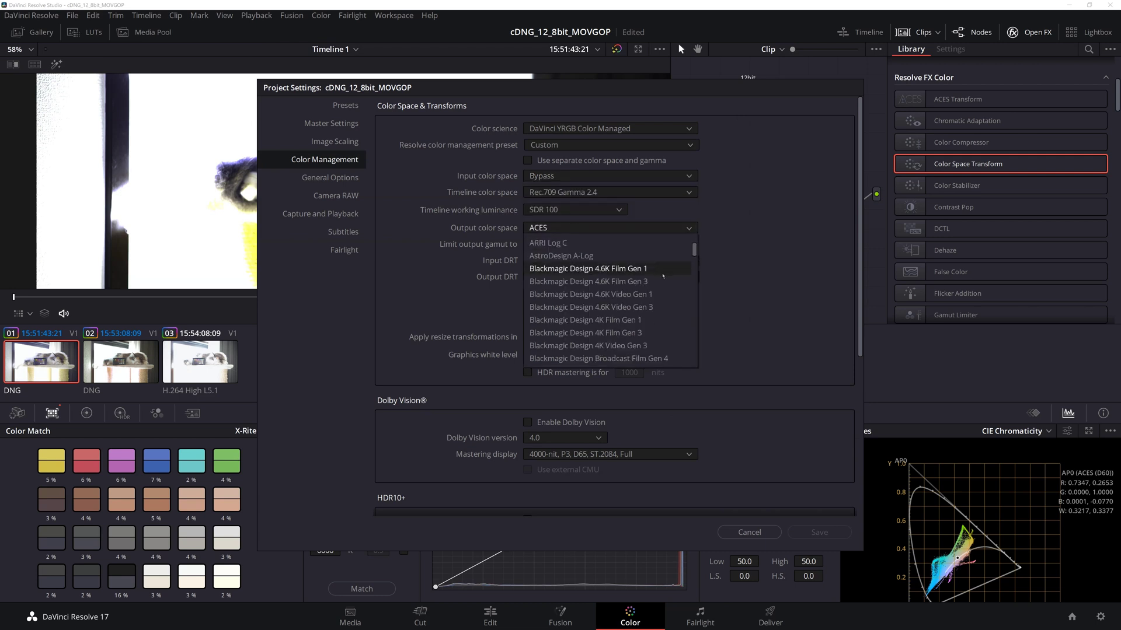
{"action": "scroll", "coordinate": [663, 275], "scroll_direction": "down", "scroll_amount": 2}
{"action": "scroll", "coordinate": [654, 273], "scroll_direction": "down", "scroll_amount": 3}
{"action": "scroll", "coordinate": [642, 271], "scroll_direction": "down", "scroll_amount": 3}
{"action": "scroll", "coordinate": [622, 268], "scroll_direction": "down", "scroll_amount": 1}
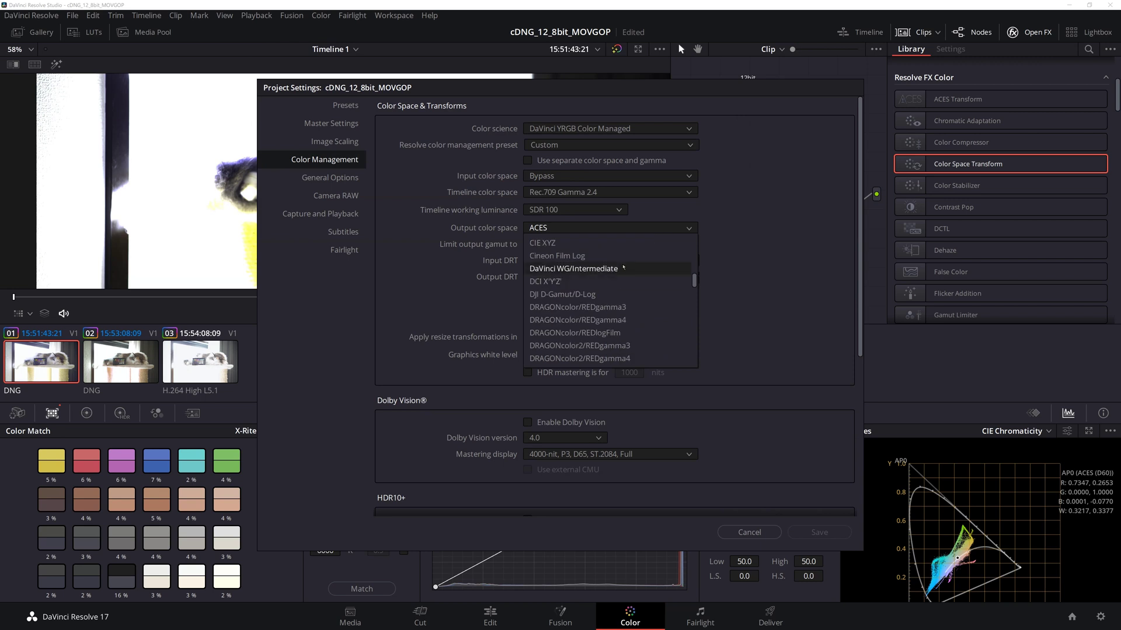
{"action": "left_click", "coordinate": [623, 269]}
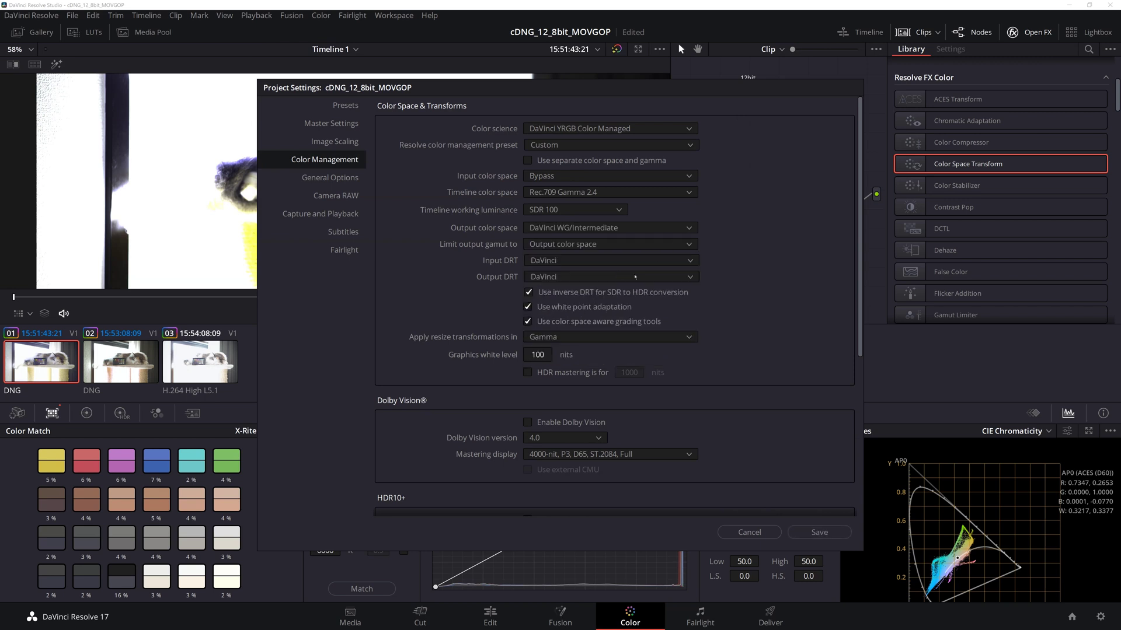
{"action": "left_click", "coordinate": [569, 233]}
{"action": "left_click", "coordinate": [713, 432]}
{"action": "left_click", "coordinate": [821, 534]}
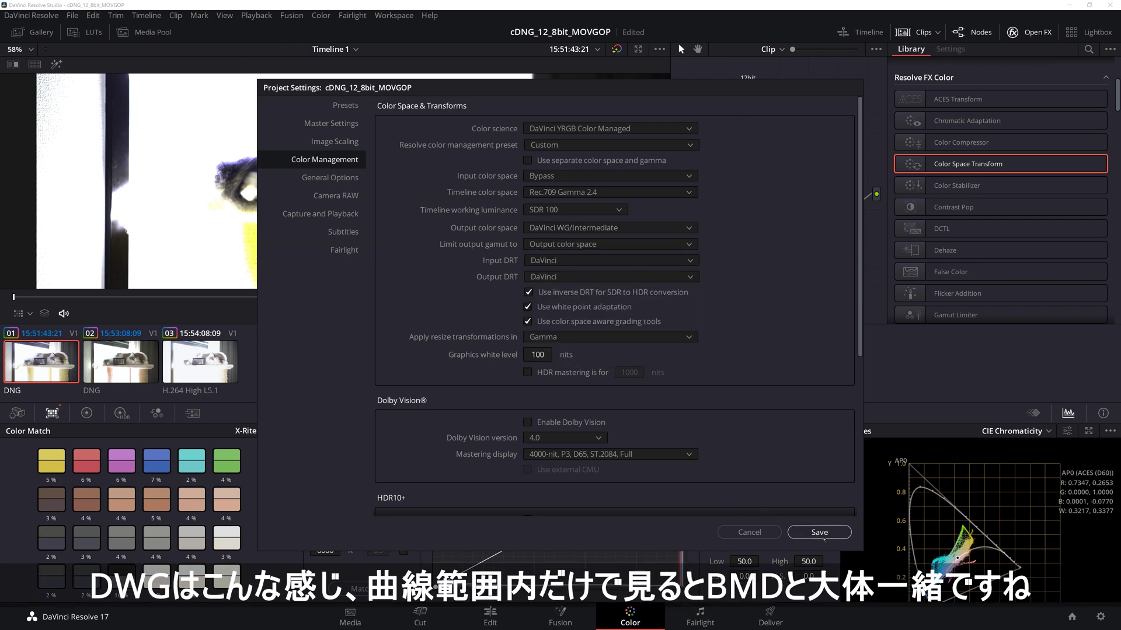
{"action": "scroll", "coordinate": [987, 528], "scroll_direction": "down", "scroll_amount": 1}
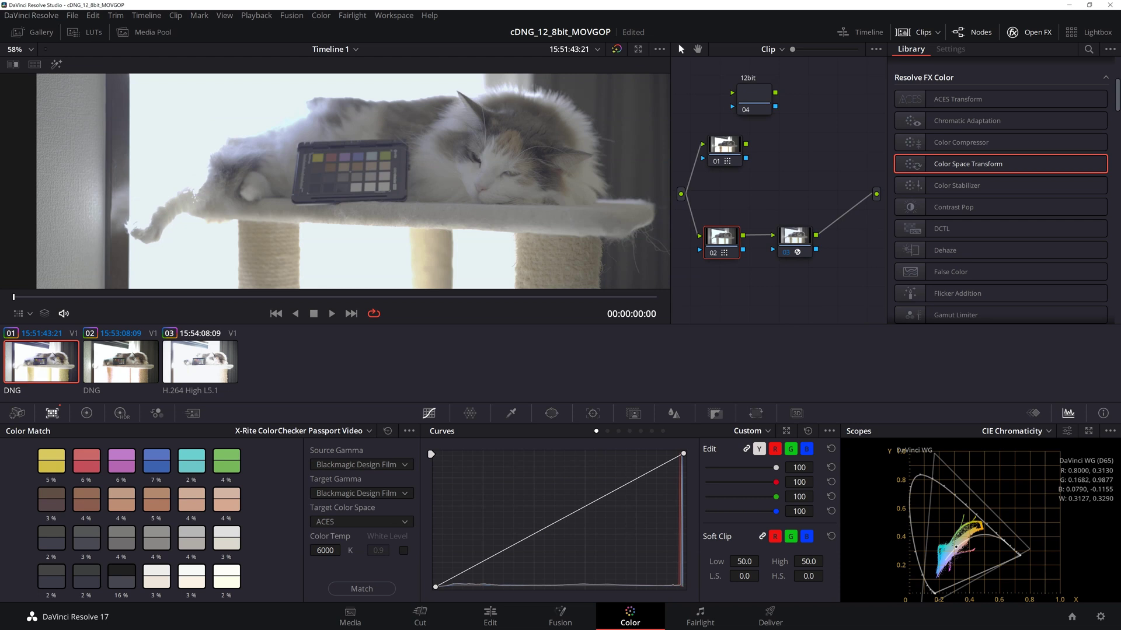
- Return the project output colour space to Rec.709 Gamma 2.4 in Color Management and save
{"action": "left_click", "coordinate": [72, 15]}
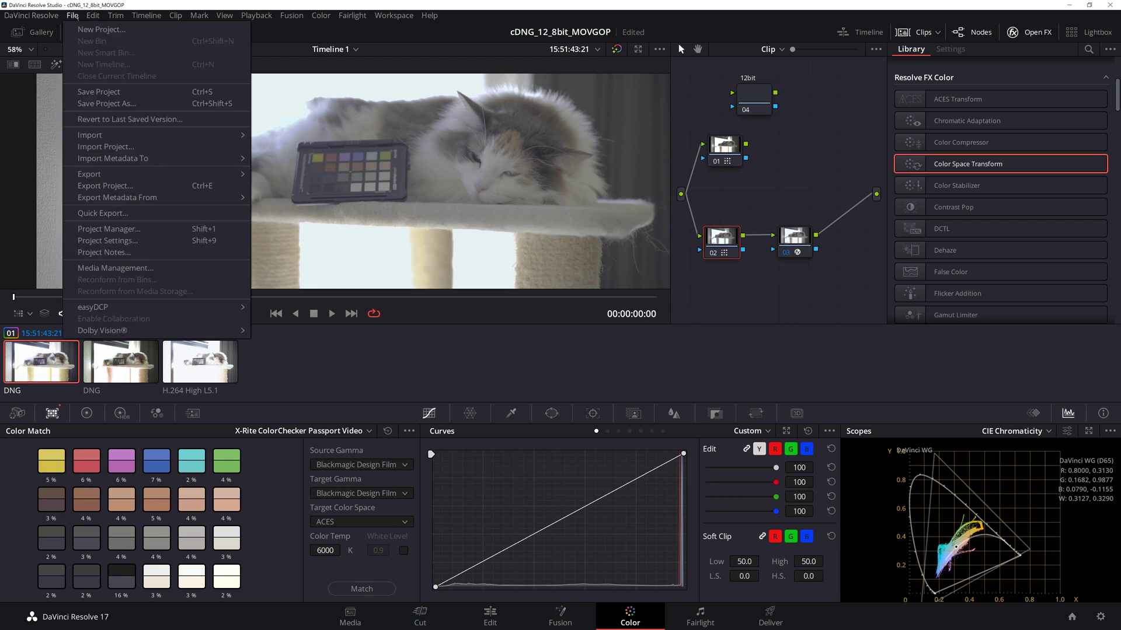
{"action": "left_click", "coordinate": [135, 241]}
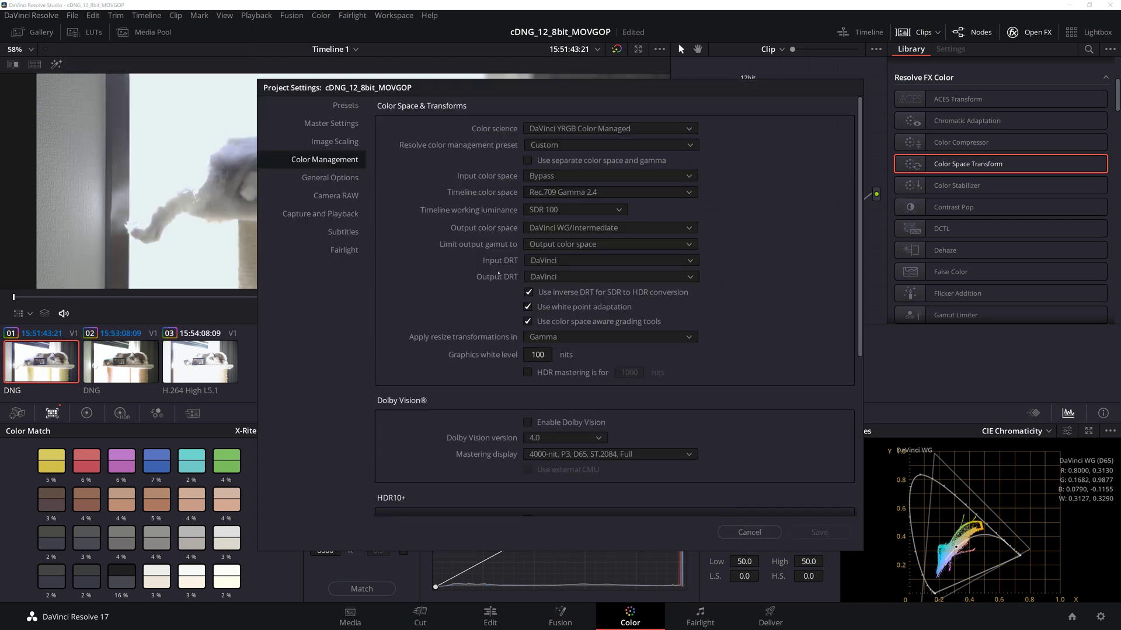
{"action": "left_click", "coordinate": [607, 227]}
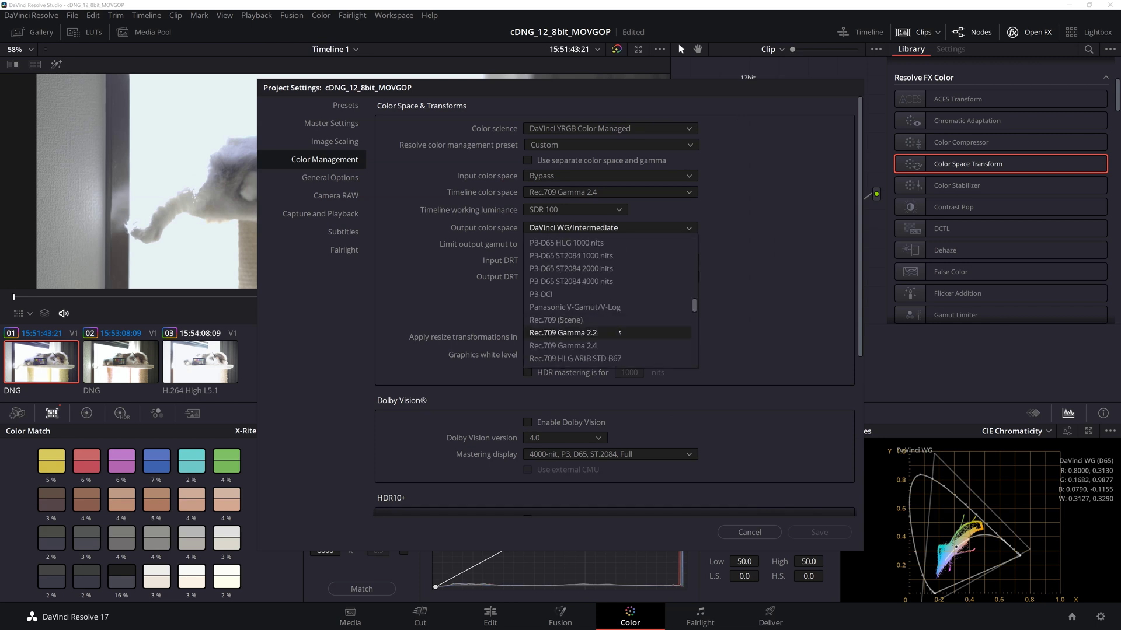
{"action": "left_click", "coordinate": [636, 341]}
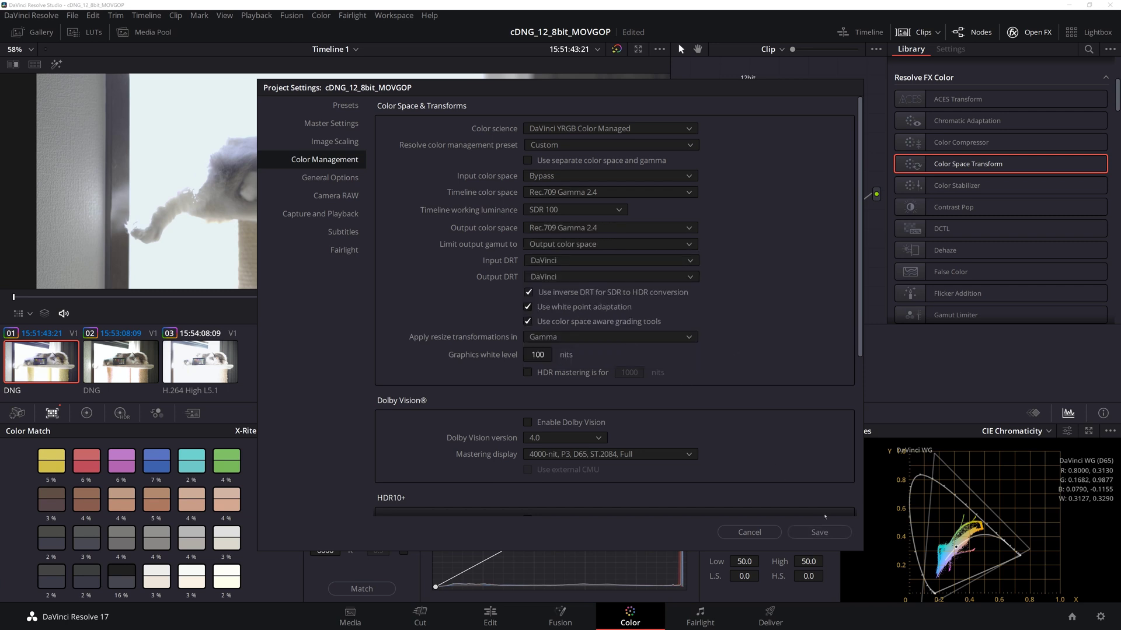
{"action": "left_click", "coordinate": [820, 533]}
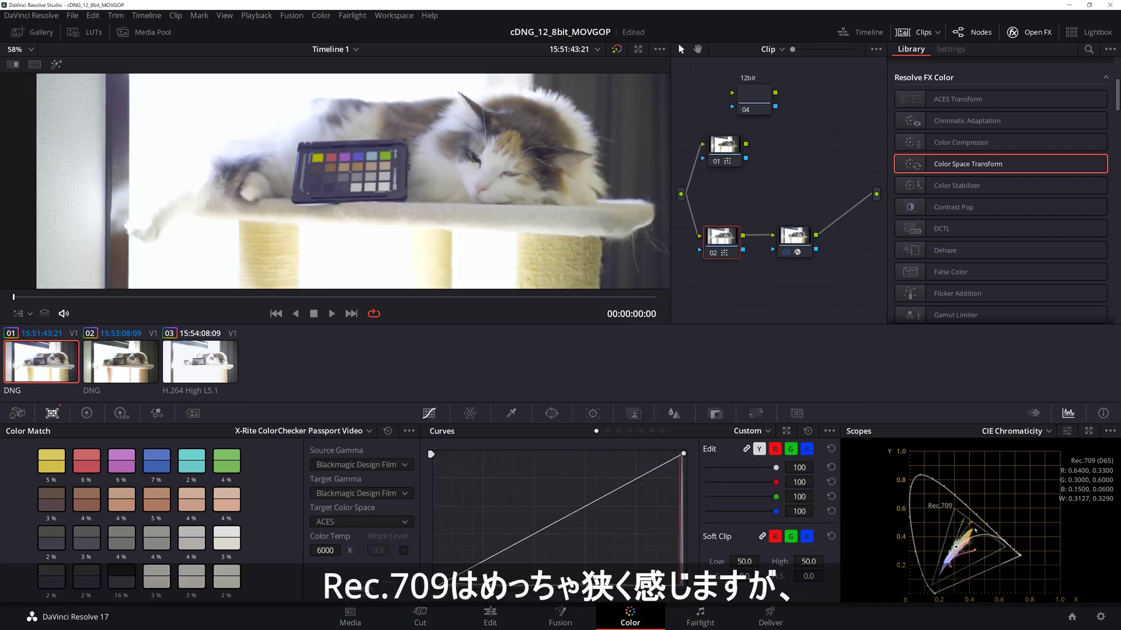
- Try ACES as Color Match's target colour space, then settle on DaVinci Wide Gamut
{"action": "scroll", "coordinate": [975, 530], "scroll_direction": "down", "scroll_amount": 1}
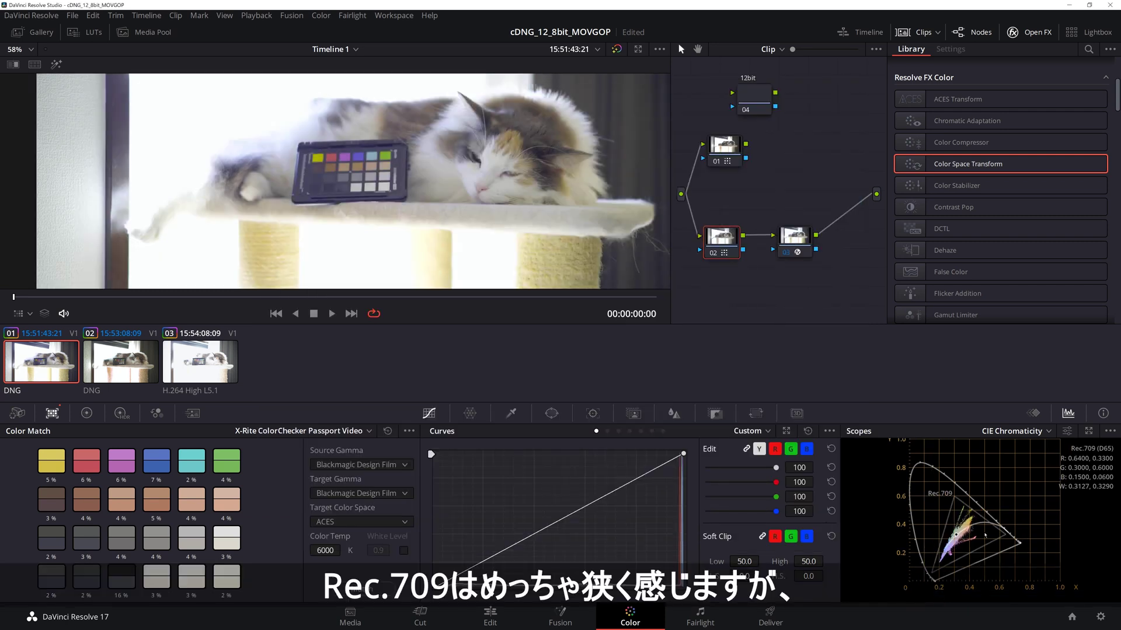
{"action": "left_click", "coordinate": [407, 523]}
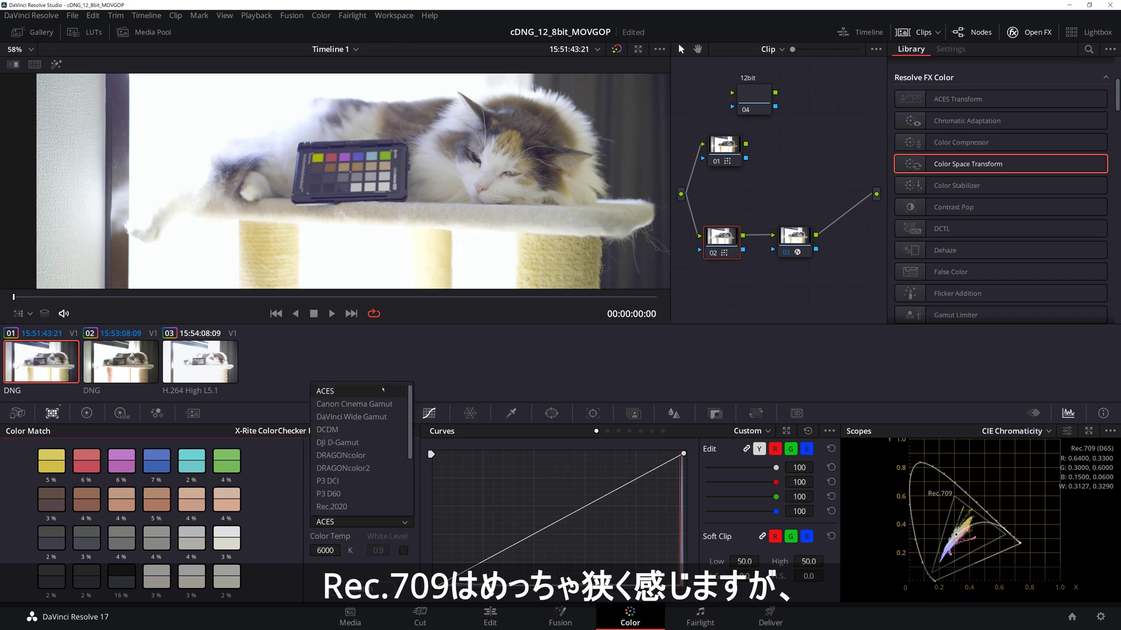
{"action": "left_click", "coordinate": [371, 418]}
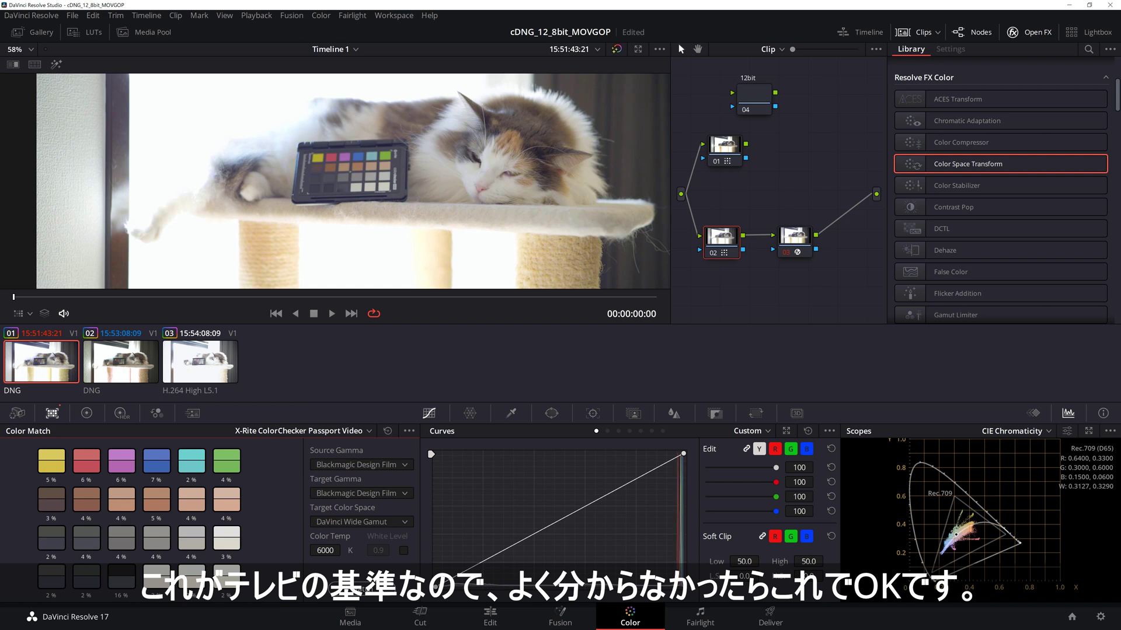
{"action": "left_click", "coordinate": [404, 523]}
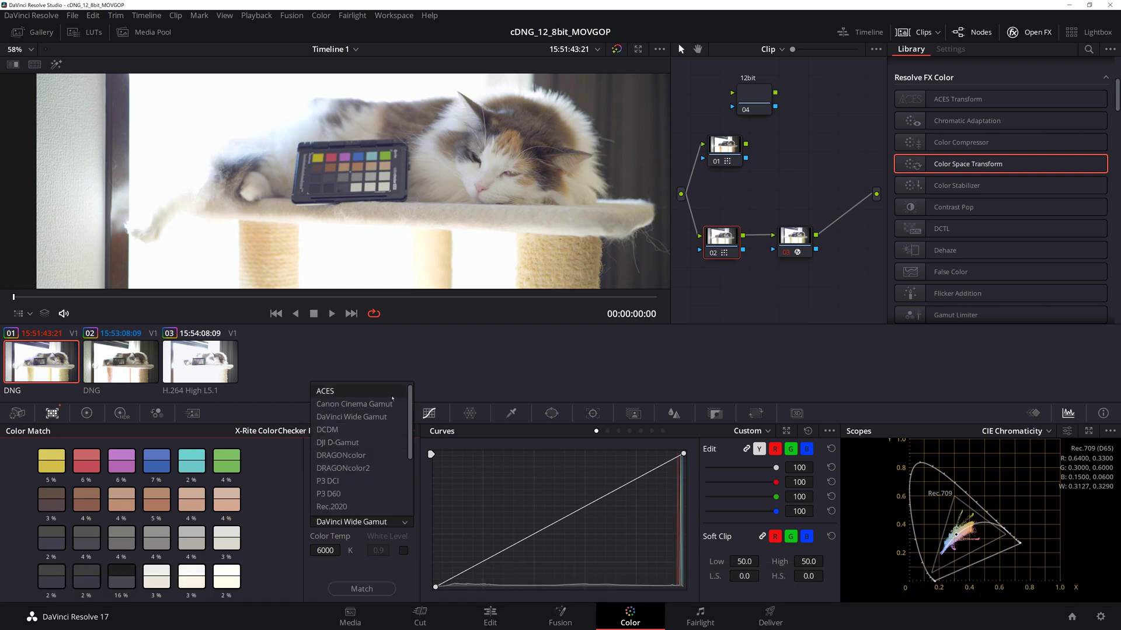
{"action": "left_click", "coordinate": [327, 391]}
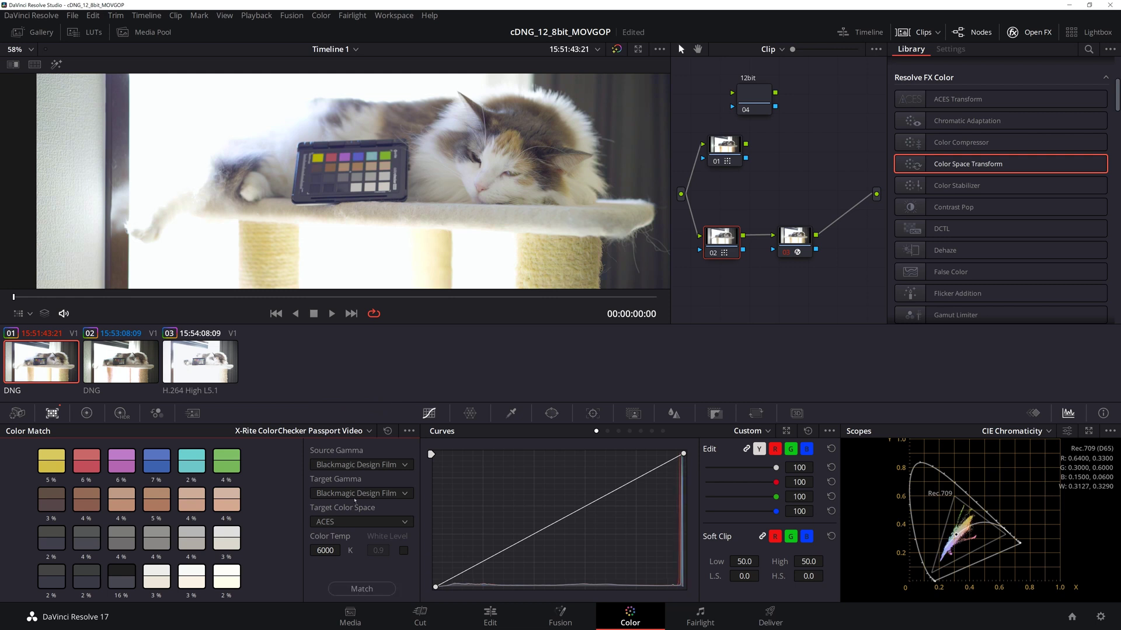
{"action": "left_click", "coordinate": [367, 522]}
{"action": "scroll", "coordinate": [376, 416], "scroll_direction": "up", "scroll_amount": 2}
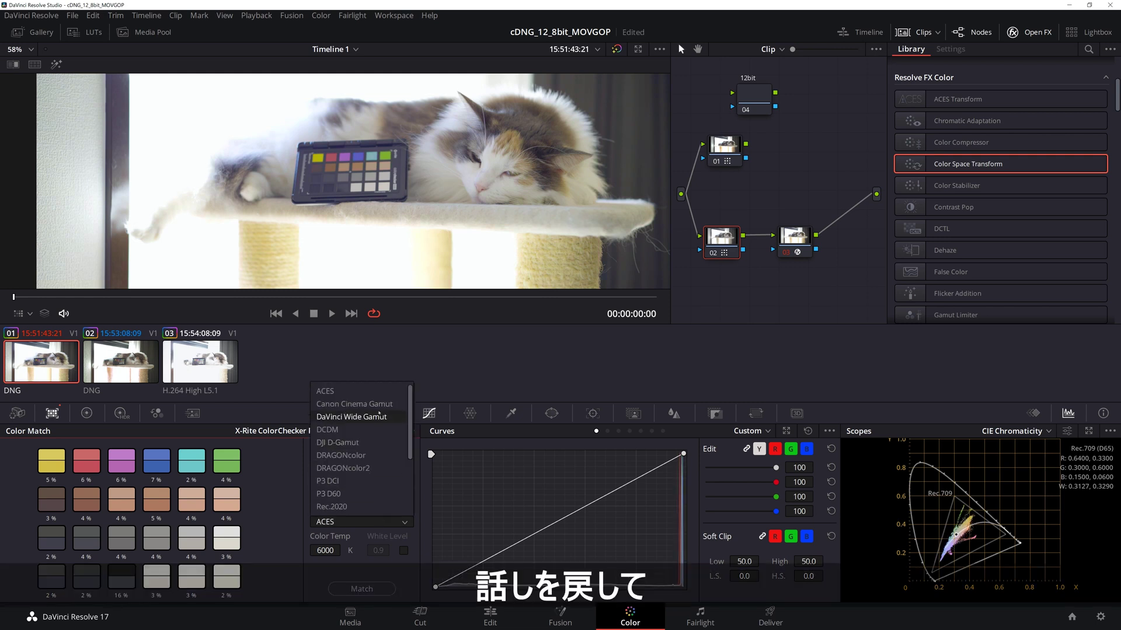
{"action": "left_click", "coordinate": [379, 417]}
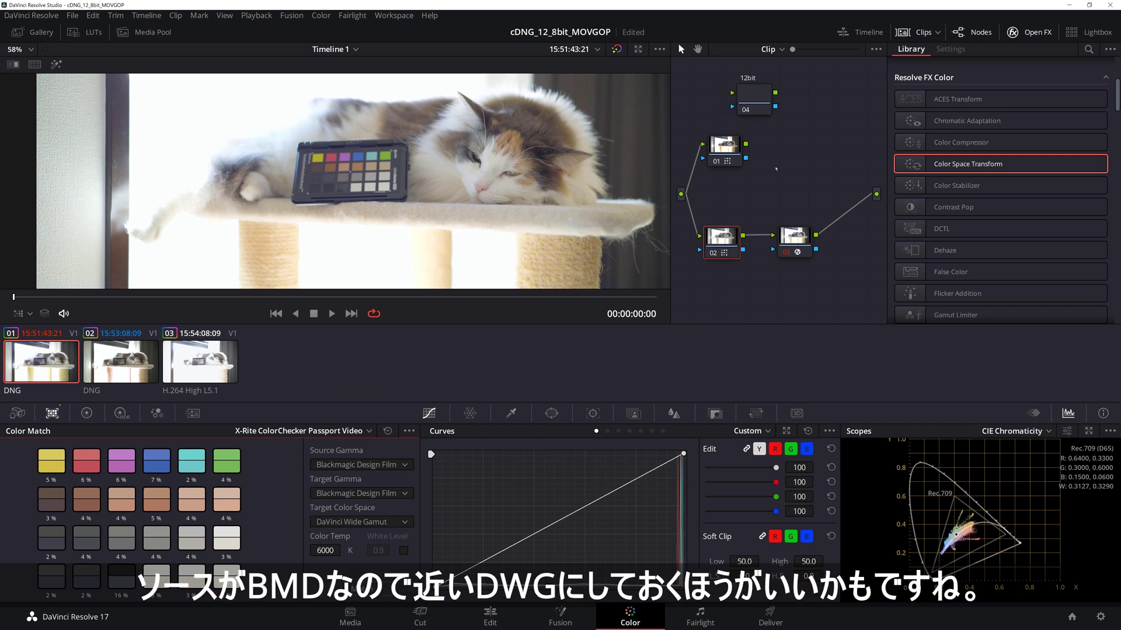
- Alternate nodes 01 and 03 into the final output to compare, then move the Color Space Transform node up
{"action": "left_click_drag", "start_coordinate": [748, 145], "coordinate": [876, 194]}
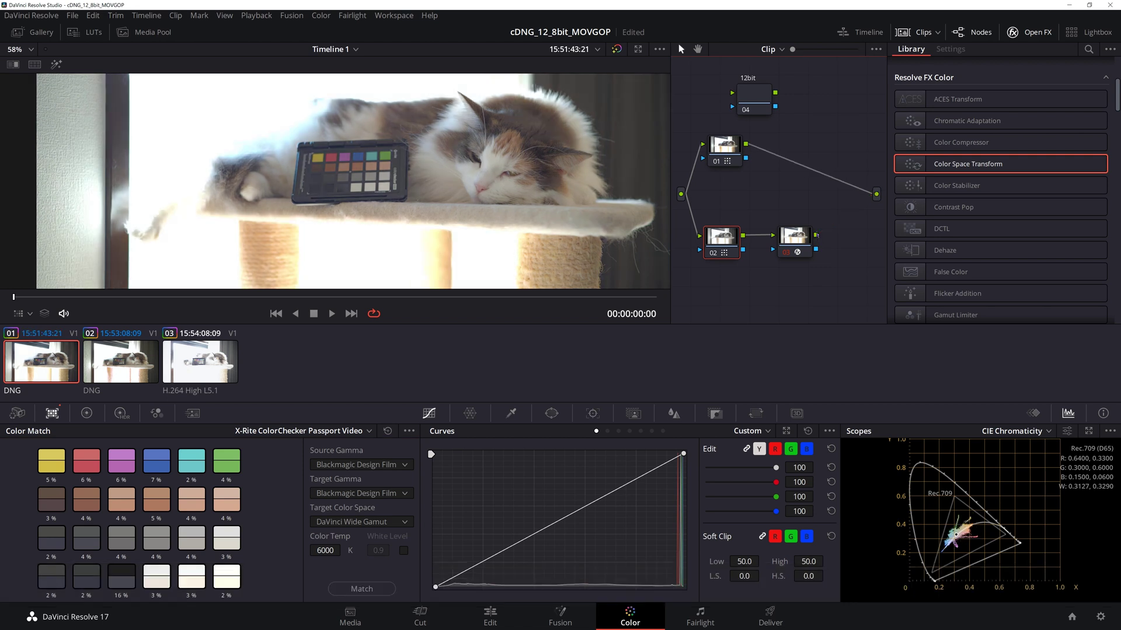
{"action": "left_click_drag", "start_coordinate": [817, 235], "coordinate": [876, 195]}
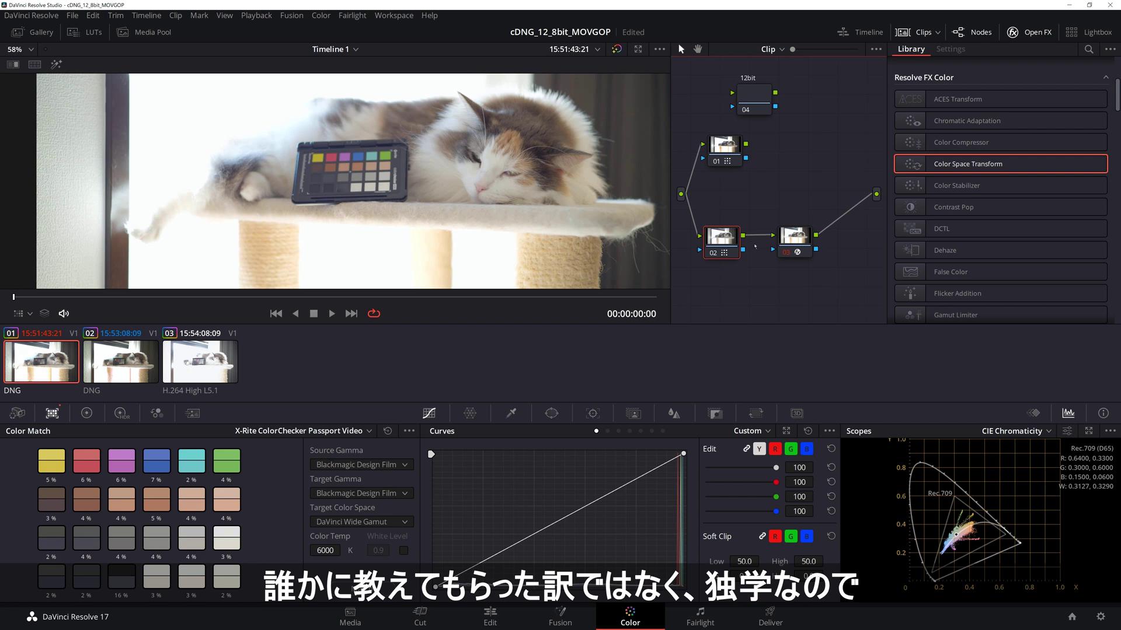
{"action": "left_click_drag", "start_coordinate": [746, 144], "coordinate": [878, 195]}
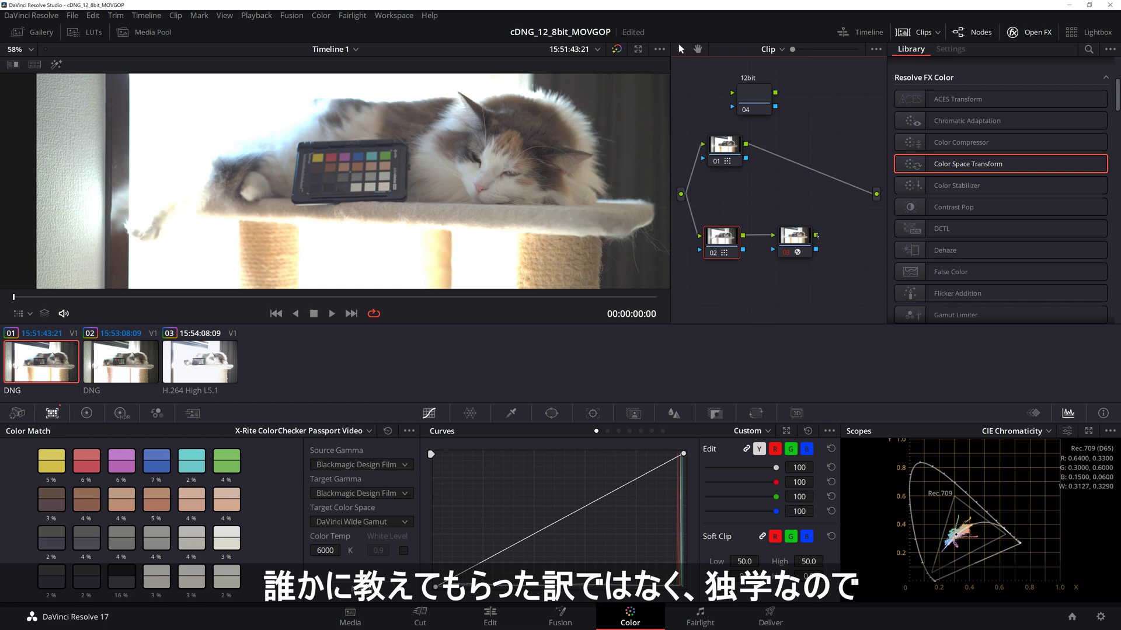
{"action": "left_click_drag", "start_coordinate": [816, 236], "coordinate": [878, 197]}
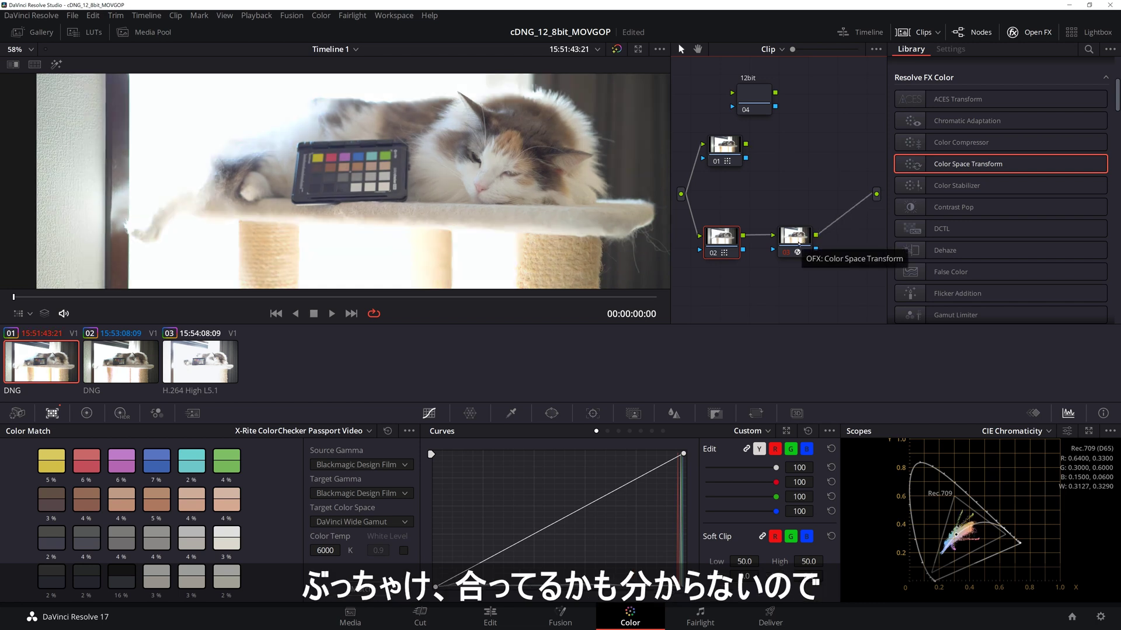
{"action": "mouse_move", "coordinate": [799, 244]}
{"action": "left_mouse_down"}
{"action": "mouse_move", "coordinate": [783, 216]}
{"action": "mouse_move", "coordinate": [730, 195]}
{"action": "left_mouse_up"}
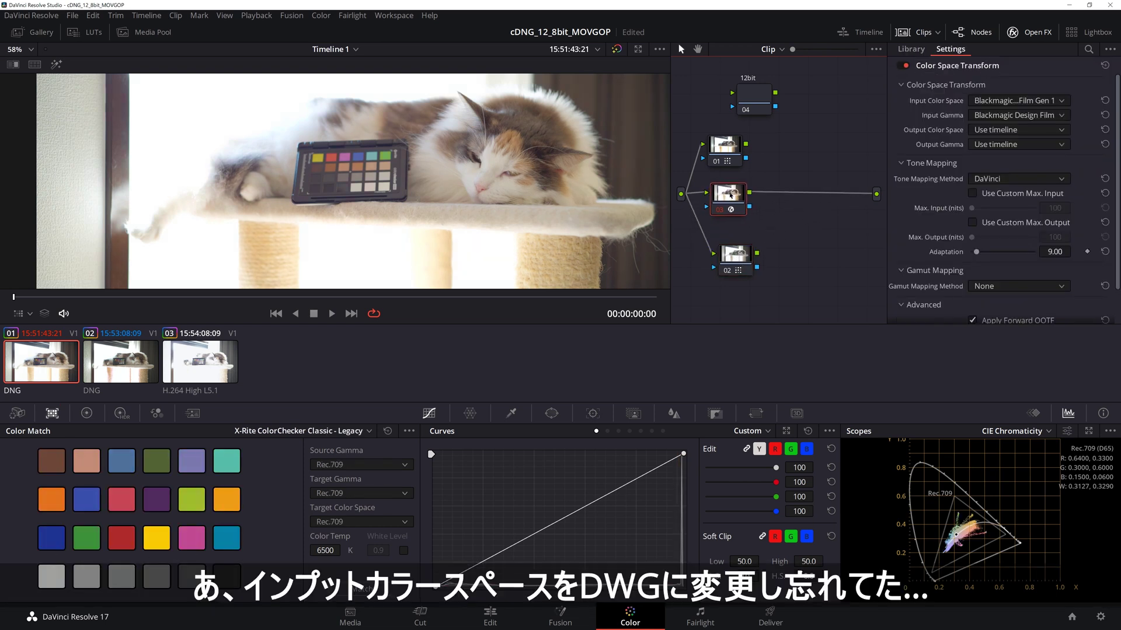
{"action": "left_click", "coordinate": [121, 367]}
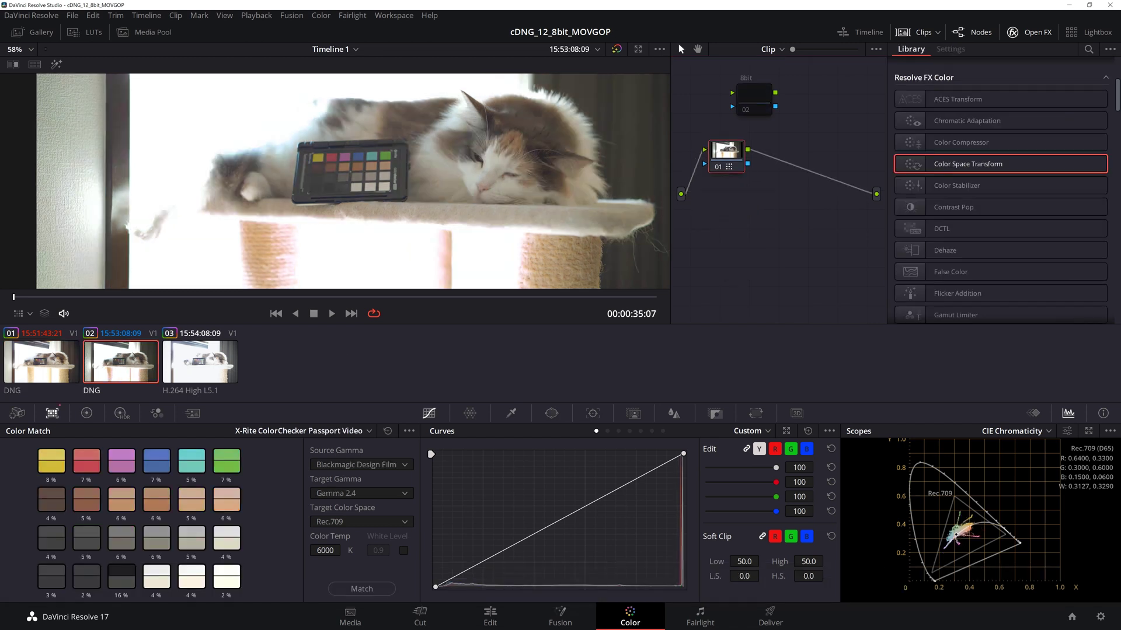
{"action": "left_click", "coordinate": [42, 362]}
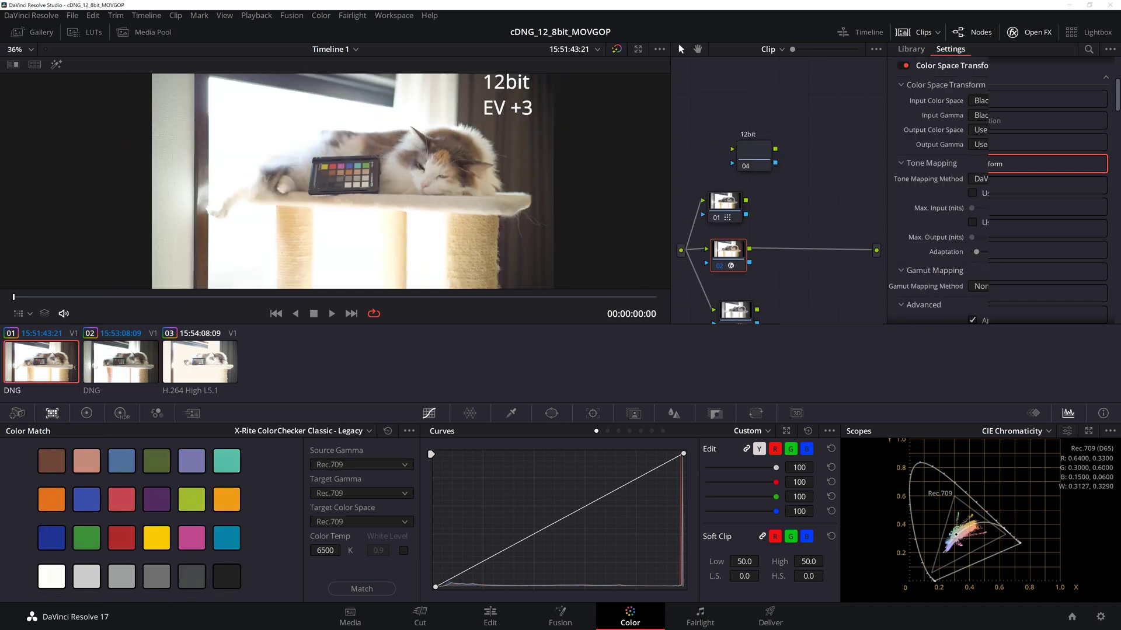
{"action": "left_click", "coordinate": [724, 214]}
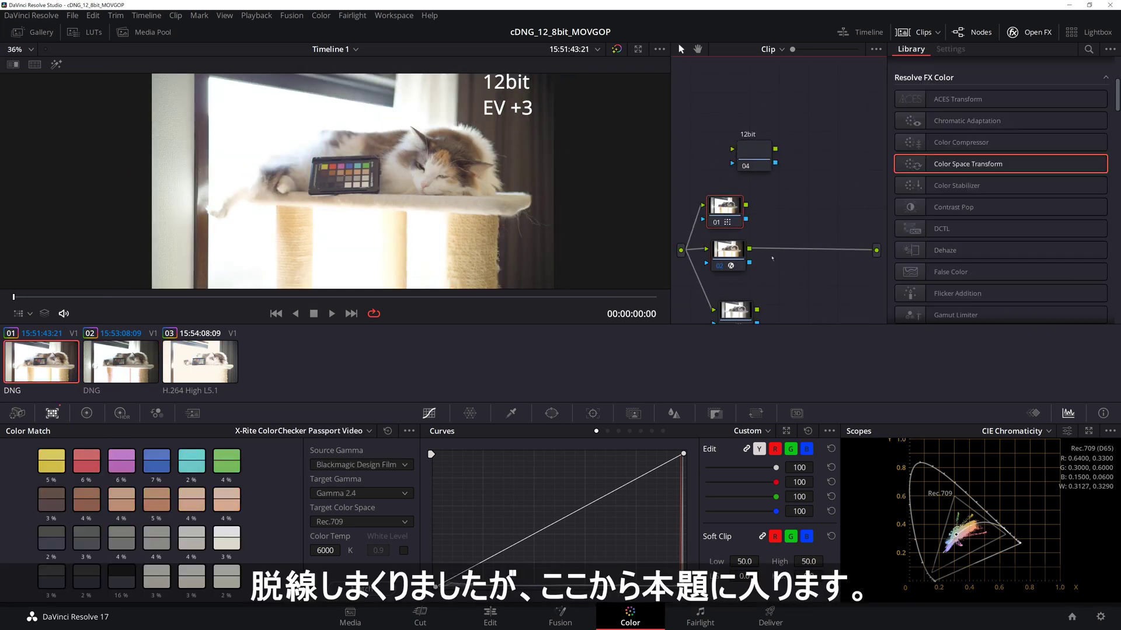
{"action": "scroll", "coordinate": [723, 229], "scroll_direction": "down", "scroll_amount": 2}
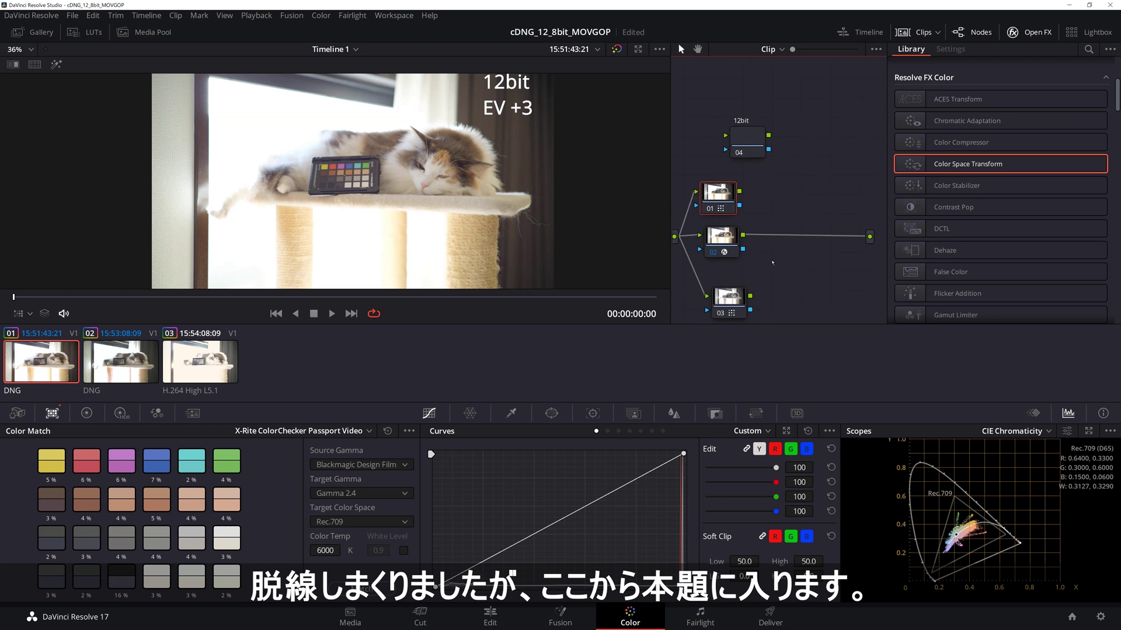
- Tidy the node graph and delete node 03 and the colour-match node 01
{"action": "left_click", "coordinate": [723, 230]}
{"action": "left_click_drag", "start_coordinate": [732, 284], "coordinate": [728, 289]}
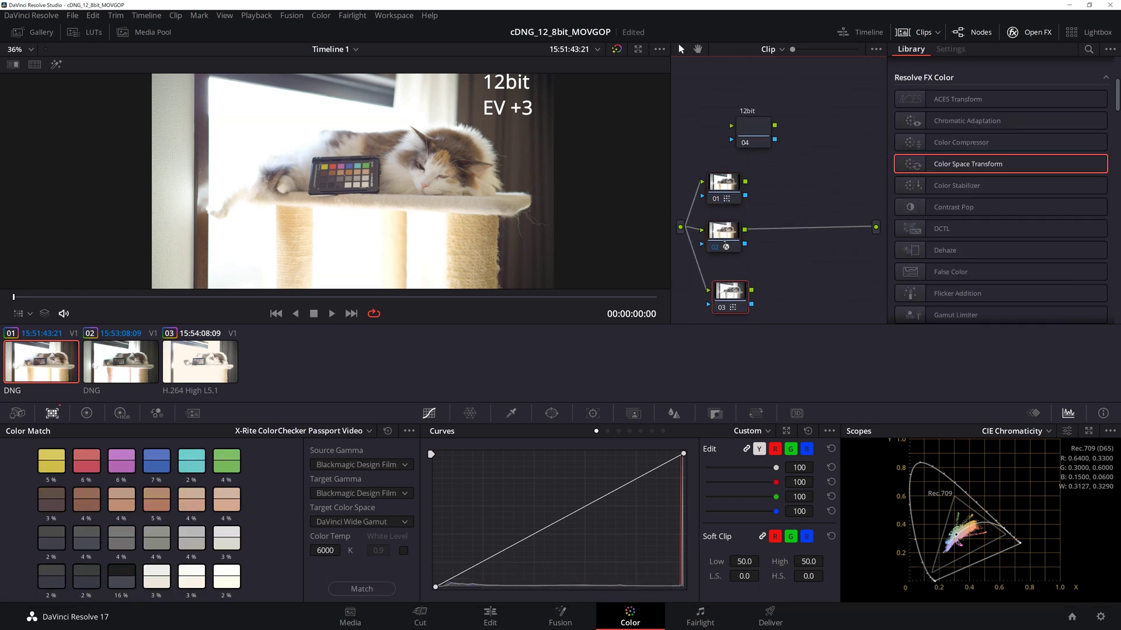
{"action": "left_click", "coordinate": [724, 240]}
{"action": "left_click", "coordinate": [725, 192]}
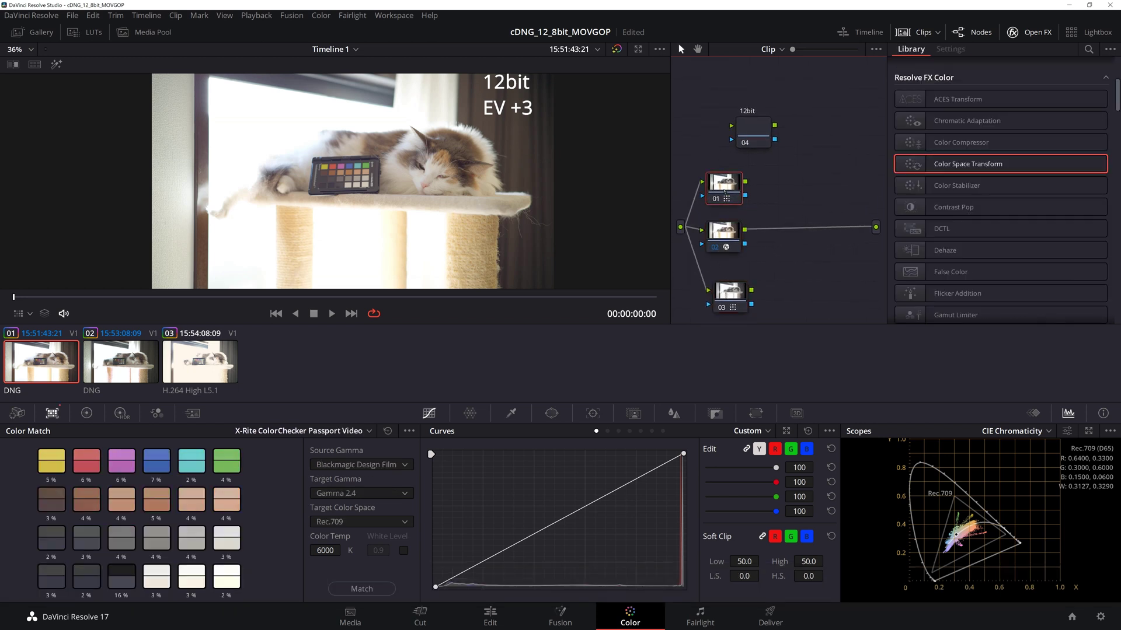
{"action": "left_click_drag", "start_coordinate": [723, 230], "coordinate": [723, 227]}
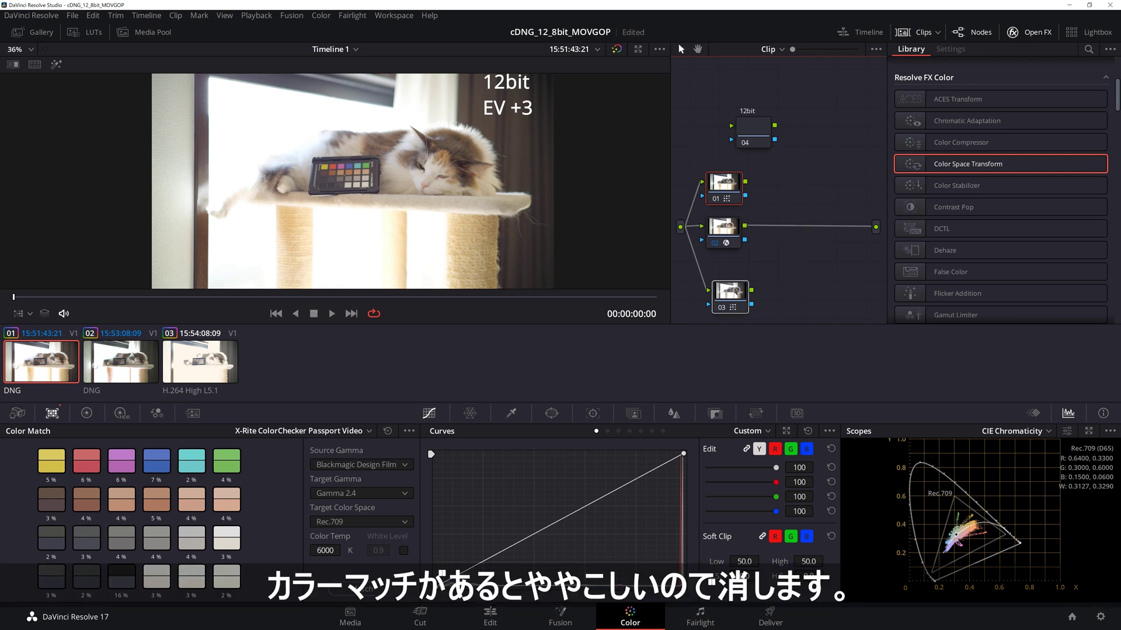
{"action": "key", "text": "Delete"}
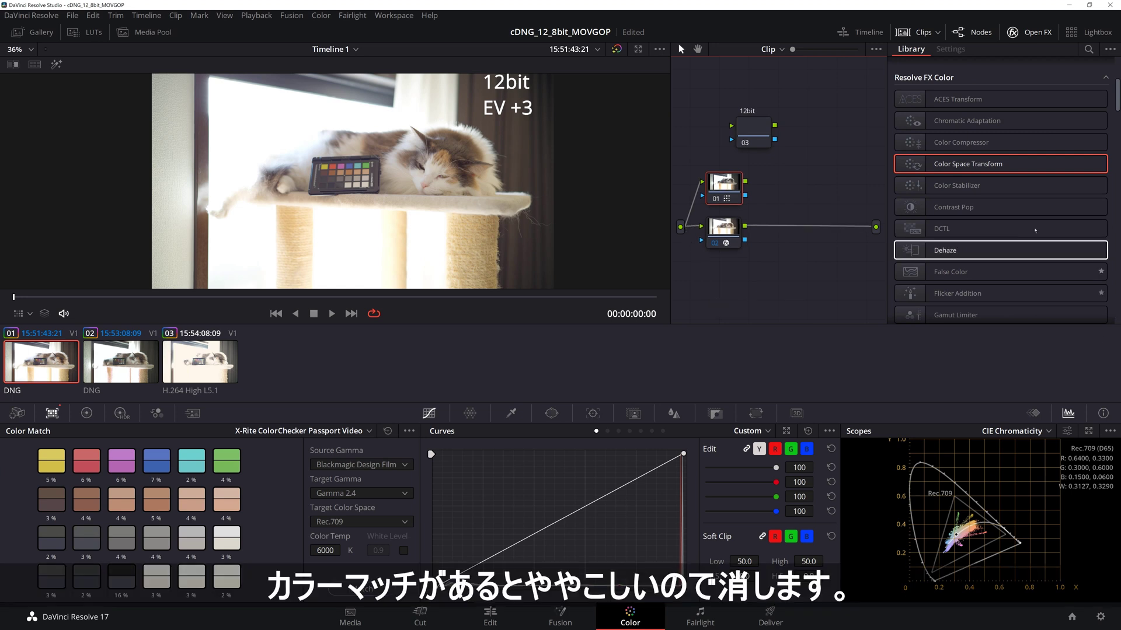
{"action": "key", "text": "Delete"}
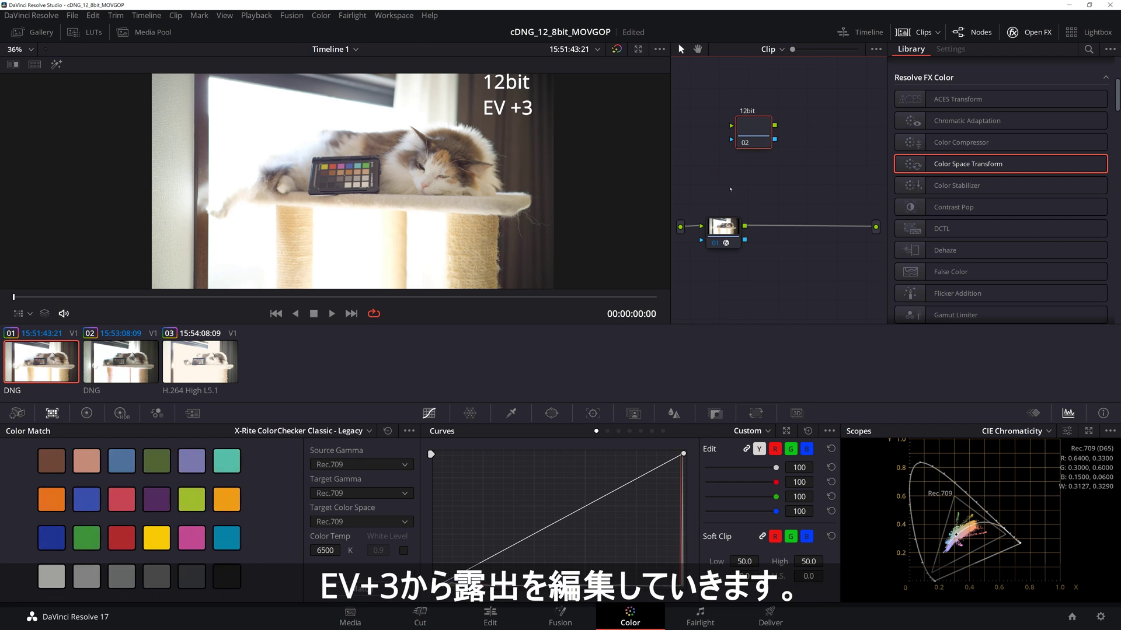
- Apply the 12bit clip's grade to clip 02 and label its node 02 '8bit'
{"action": "left_click", "coordinate": [122, 370]}
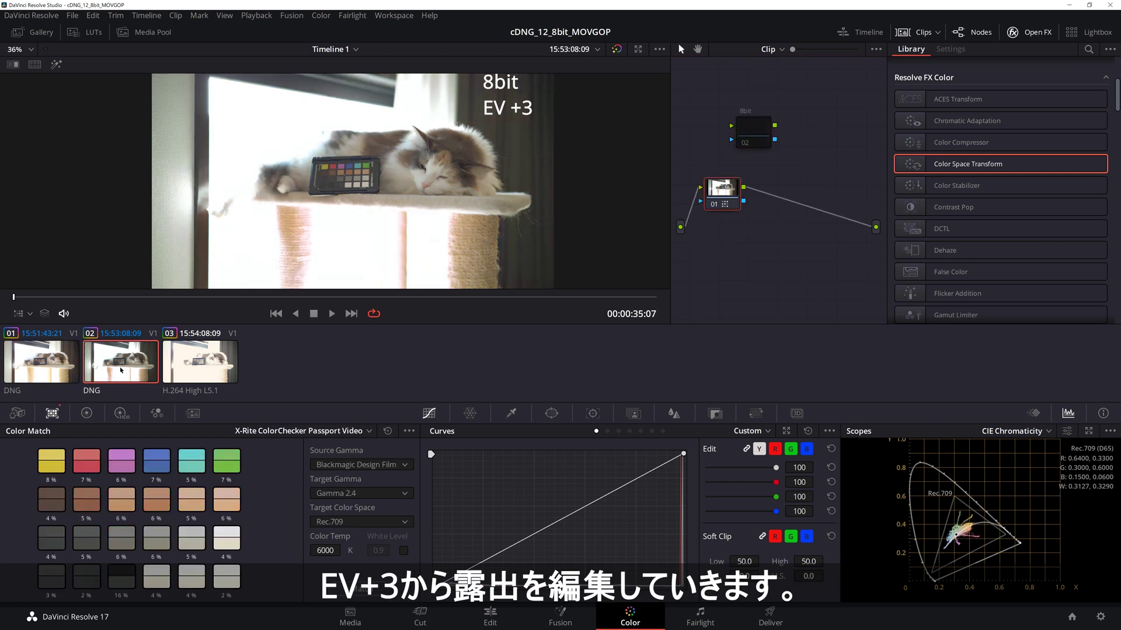
{"action": "right_click", "coordinate": [51, 365]}
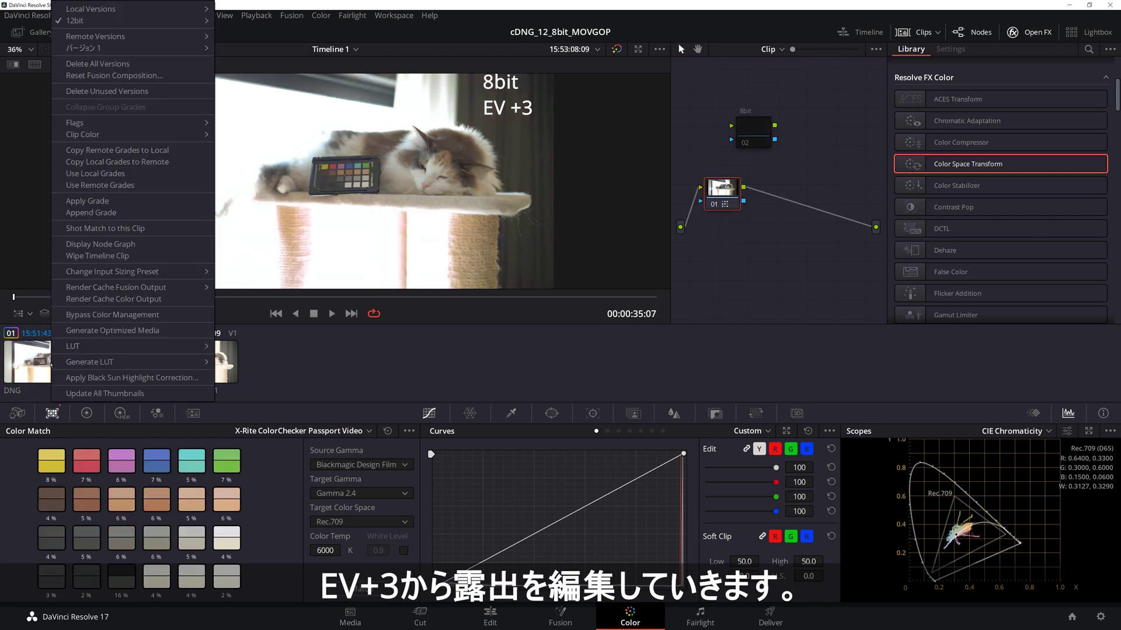
{"action": "left_click", "coordinate": [116, 202]}
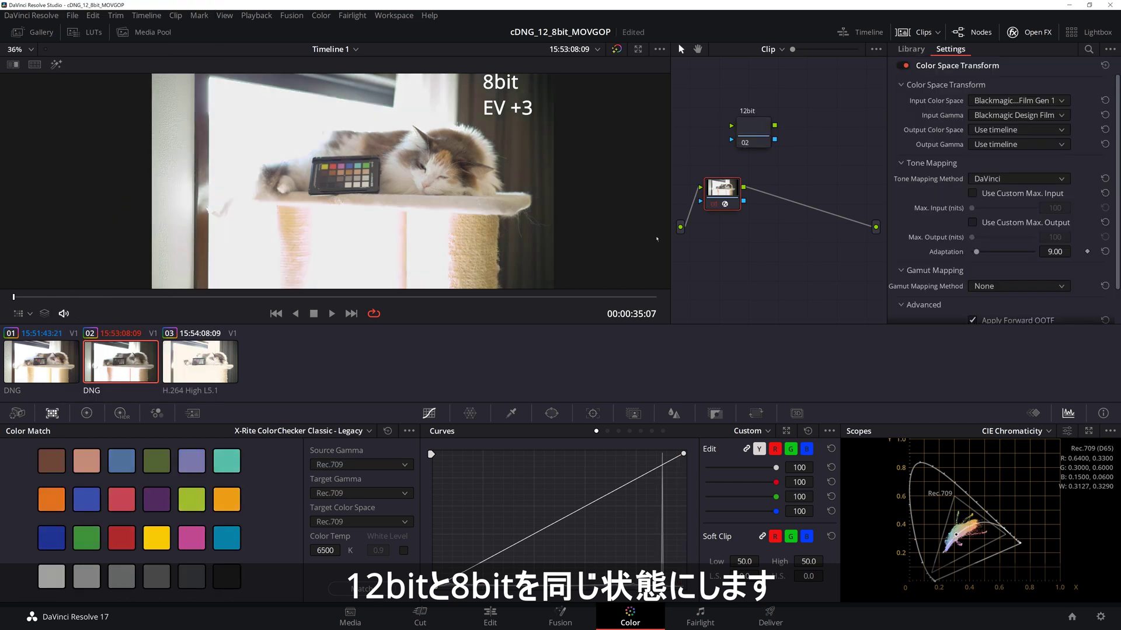
{"action": "left_click", "coordinate": [766, 125]}
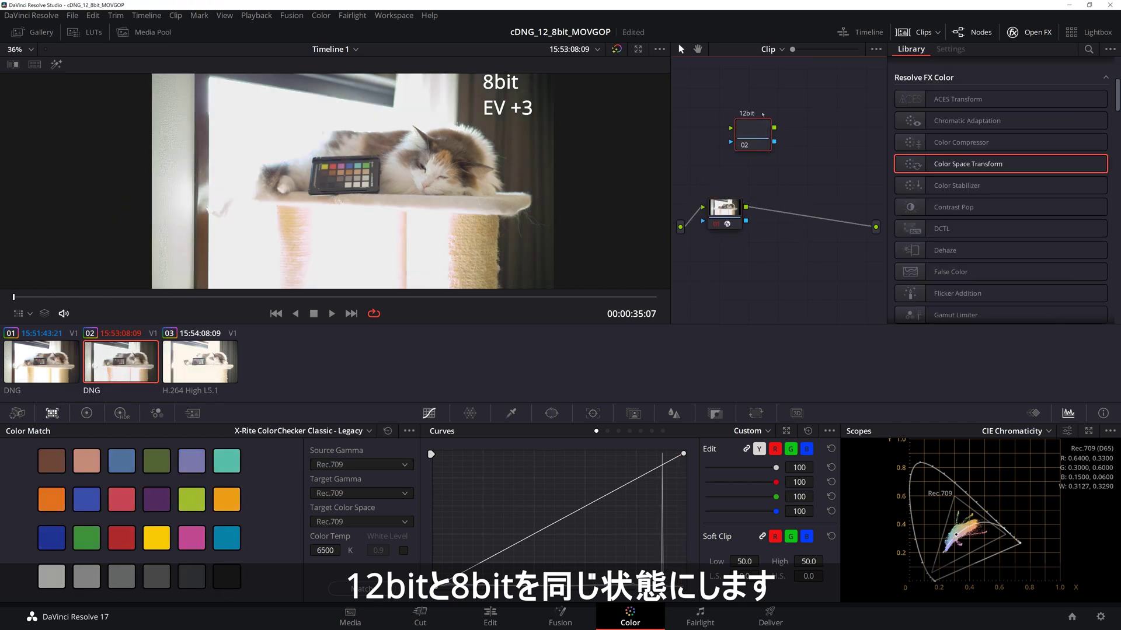
{"action": "right_click", "coordinate": [761, 126]}
{"action": "left_click", "coordinate": [824, 150]}
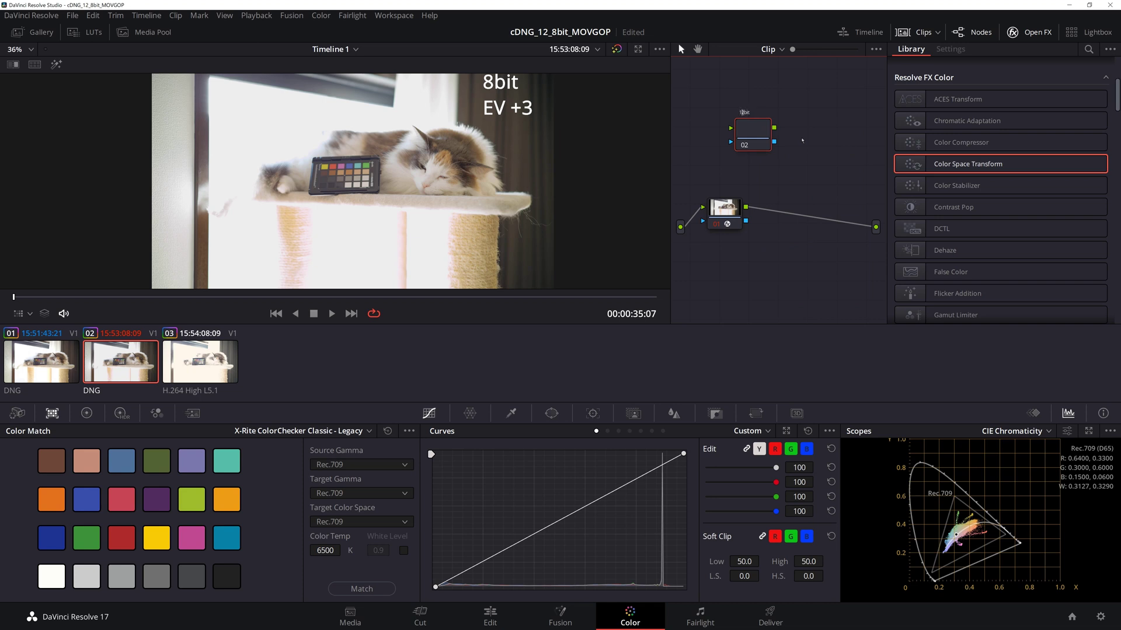
{"action": "type", "text": "8bit"}
{"action": "key", "text": "Return"}
{"action": "left_click", "coordinate": [731, 209]}
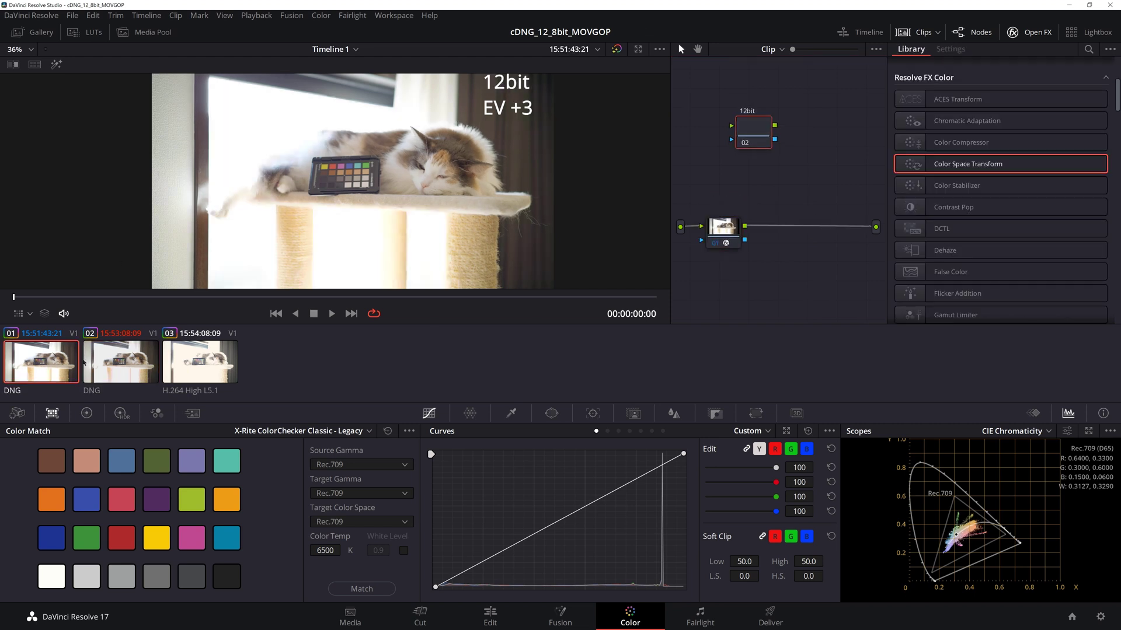
- Flip between the 12bit and 8bit clips, ending on the 12bit clip's Camera Raw settings
{"action": "left_click", "coordinate": [54, 363]}
{"action": "left_click", "coordinate": [105, 370]}
{"action": "scroll", "coordinate": [351, 243], "scroll_direction": "up", "scroll_amount": 4}
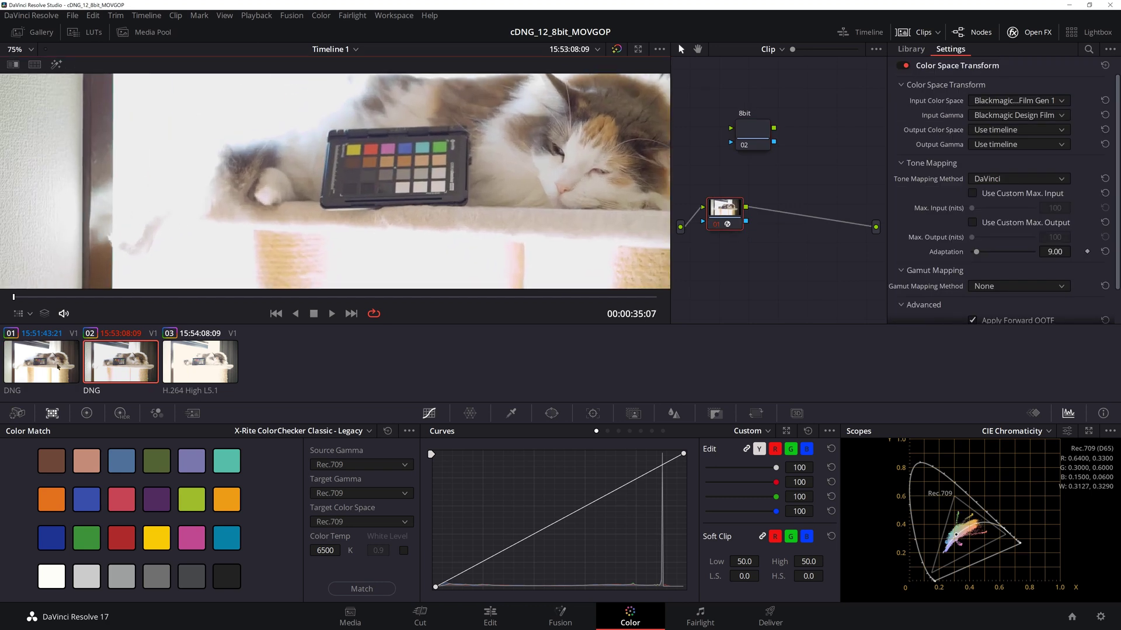
{"action": "left_click", "coordinate": [58, 367]}
{"action": "left_click", "coordinate": [120, 366]}
{"action": "left_click", "coordinate": [58, 366]}
{"action": "left_click", "coordinate": [120, 366]}
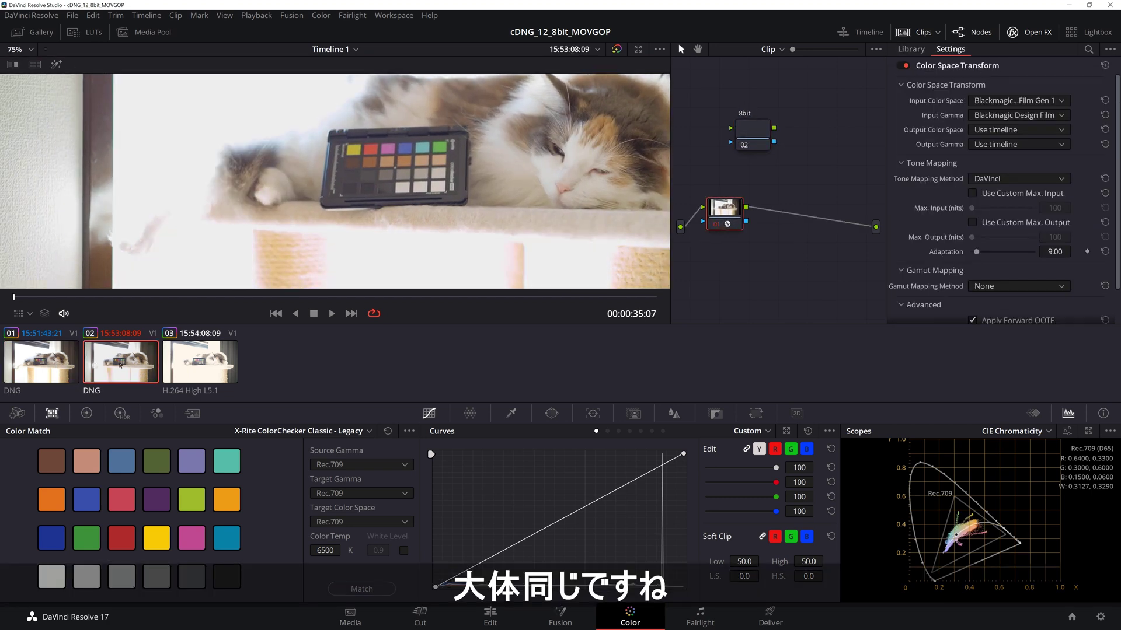
{"action": "scroll", "coordinate": [409, 190], "scroll_direction": "down", "scroll_amount": 1}
{"action": "scroll", "coordinate": [410, 193], "scroll_direction": "down", "scroll_amount": 1}
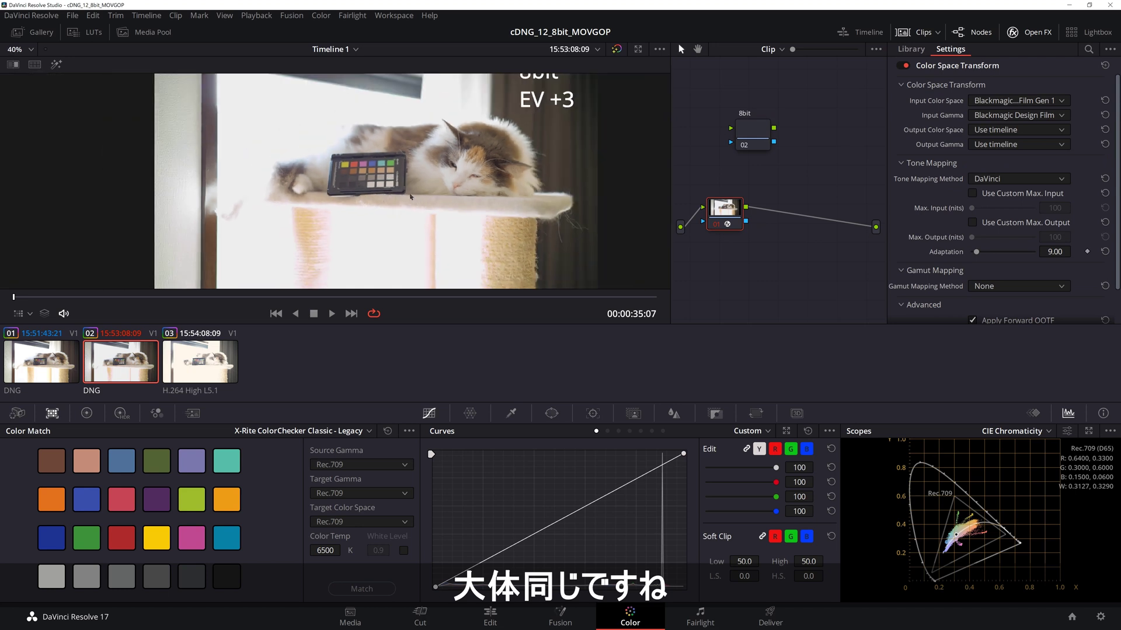
{"action": "scroll", "coordinate": [411, 195], "scroll_direction": "down", "scroll_amount": 2}
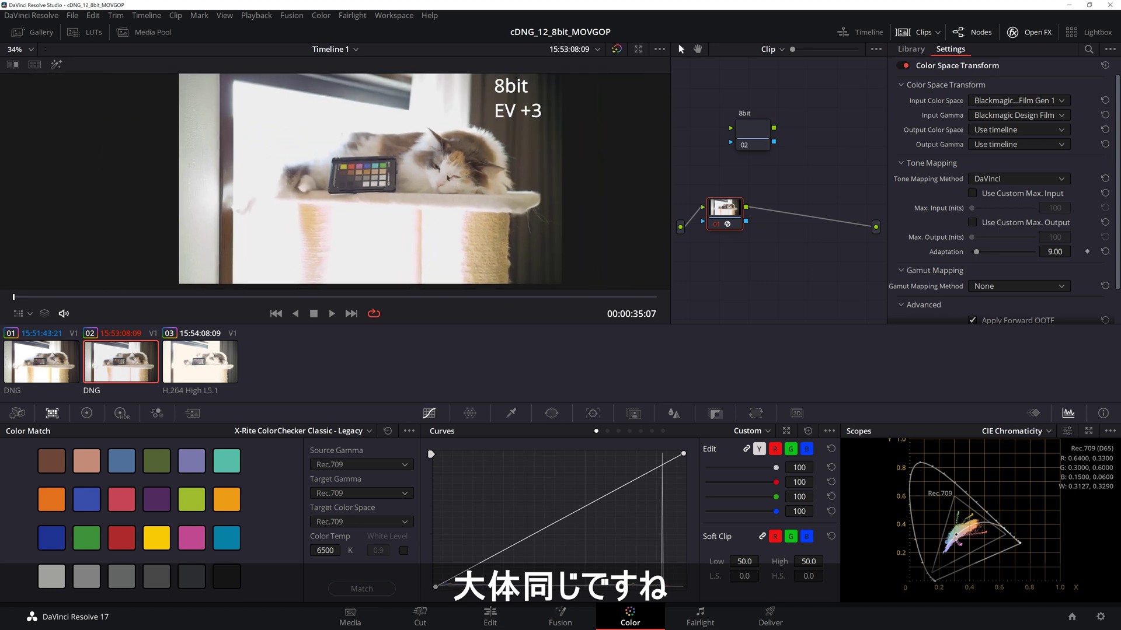
{"action": "left_click", "coordinate": [66, 367]}
{"action": "left_click", "coordinate": [22, 417]}
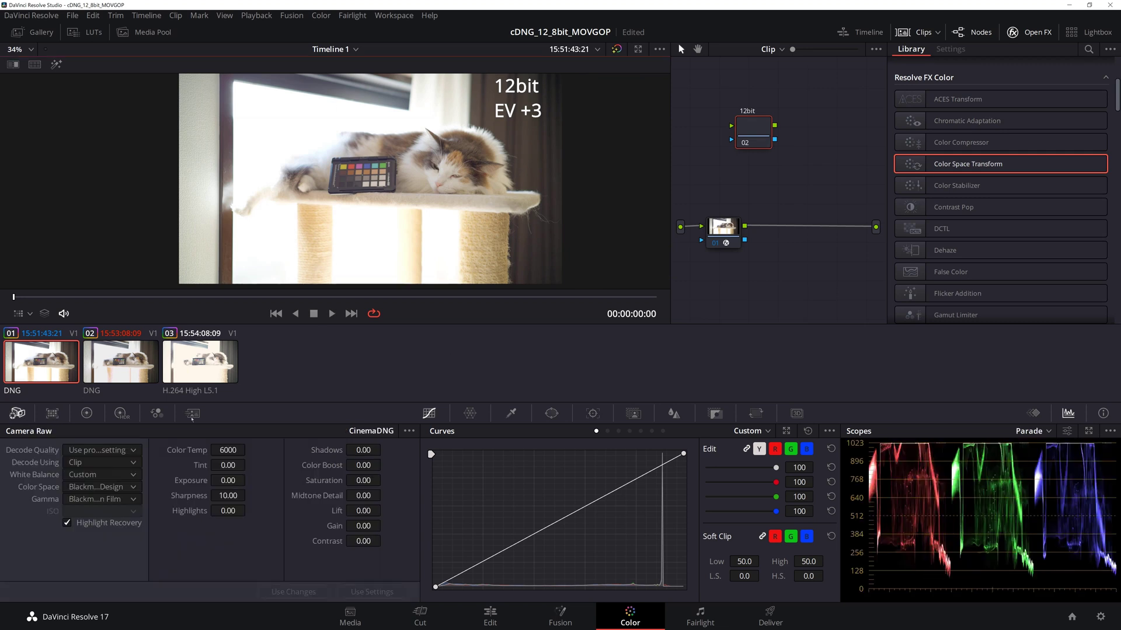
- On the 8bit clip, pull Camera Raw Exposure and Highlights down to -100, then reset Exposure to 0.00
{"action": "left_click", "coordinate": [132, 362]}
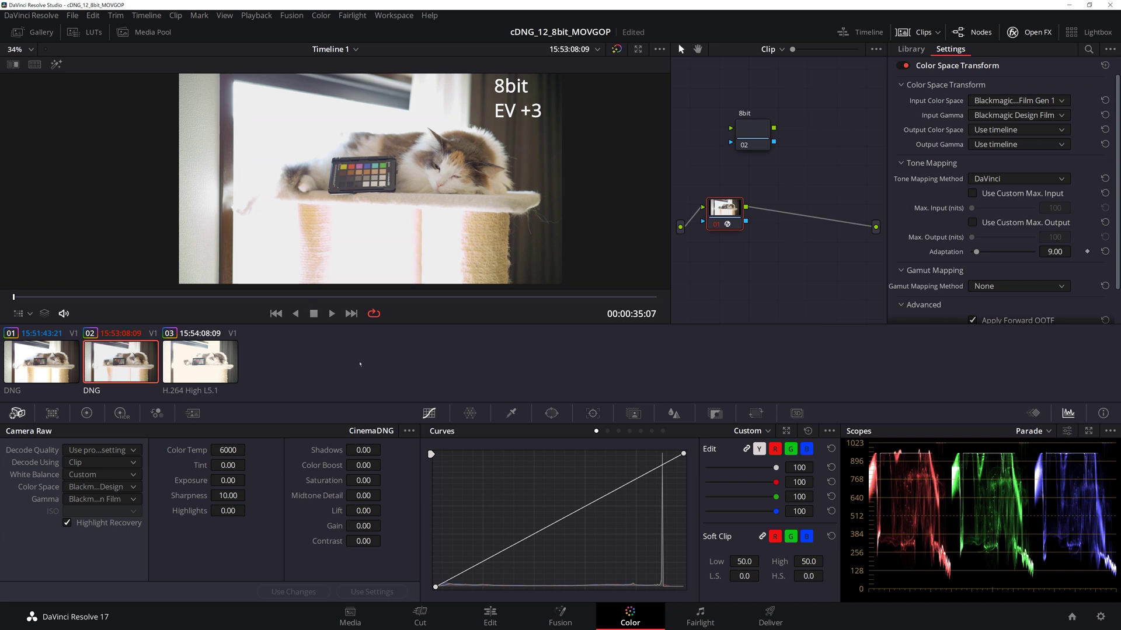
{"action": "left_click_drag", "start_coordinate": [237, 480], "coordinate": [186, 481]}
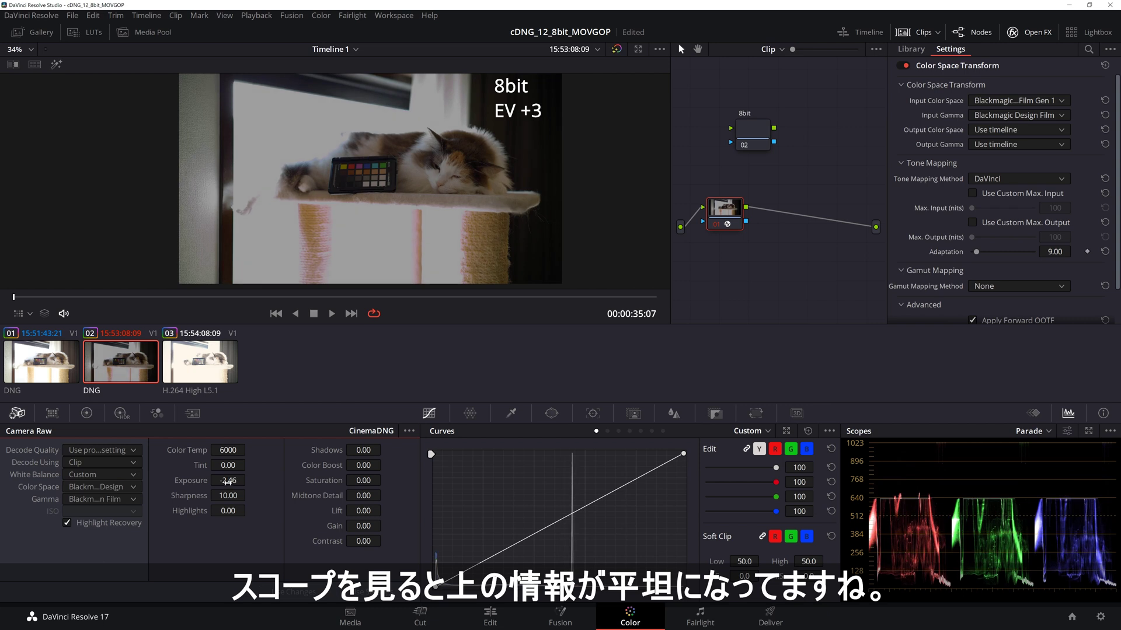
{"action": "left_click_drag", "start_coordinate": [230, 512], "coordinate": [193, 511]}
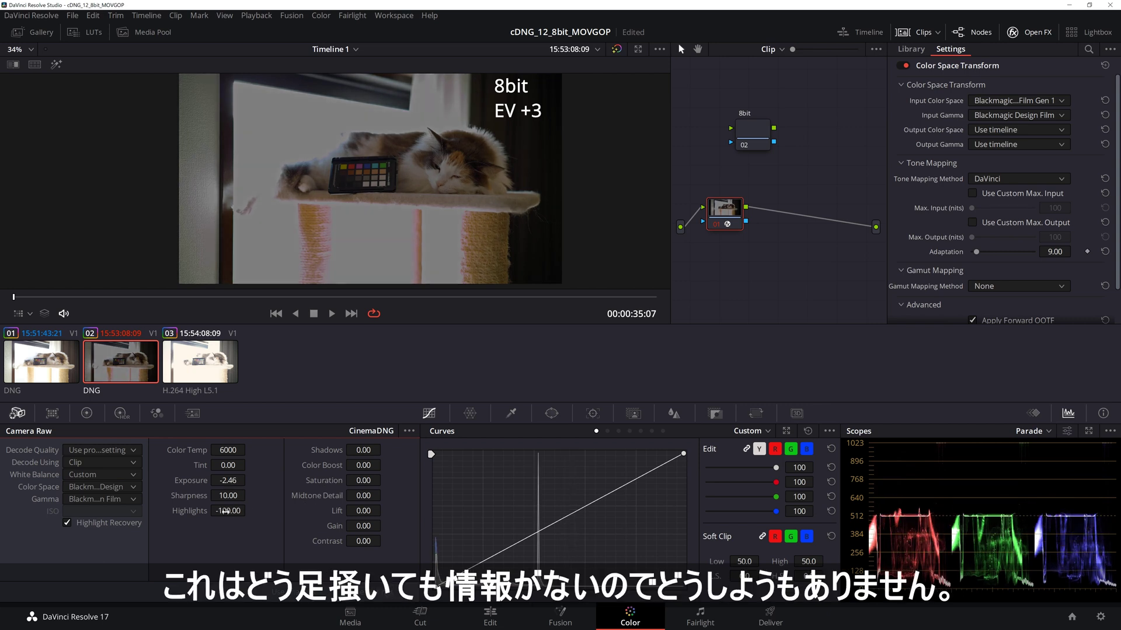
{"action": "left_click", "coordinate": [225, 511]}
{"action": "double_click", "coordinate": [225, 511]}
{"action": "double_click", "coordinate": [226, 482]}
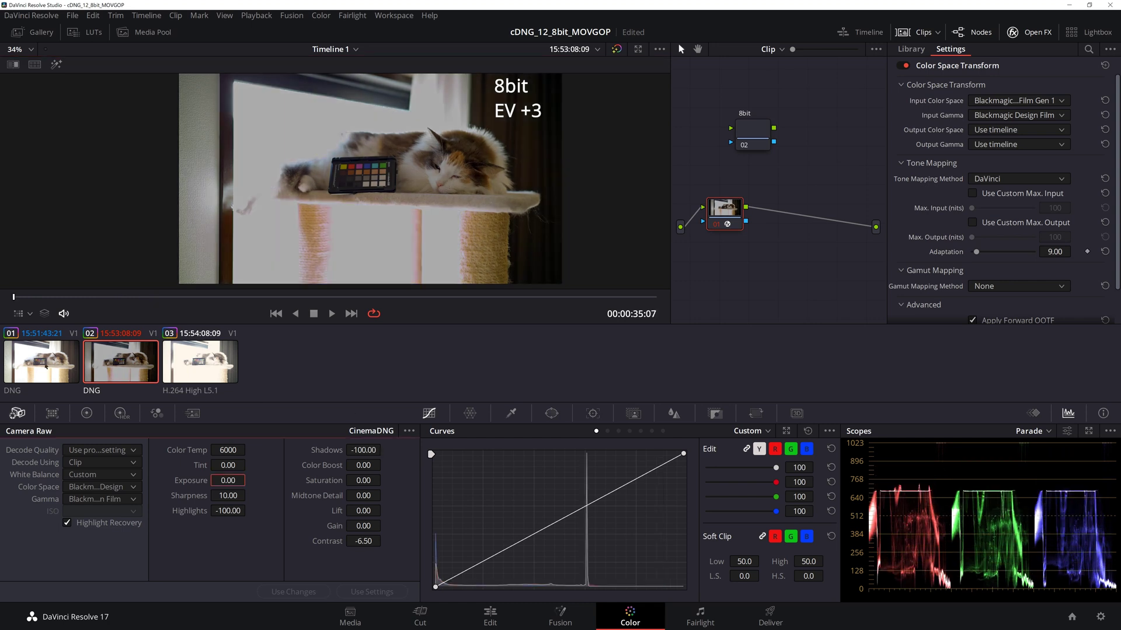
- Set the 12bit clip's Camera Raw Highlights and Shadows to -100
{"action": "left_click", "coordinate": [47, 366]}
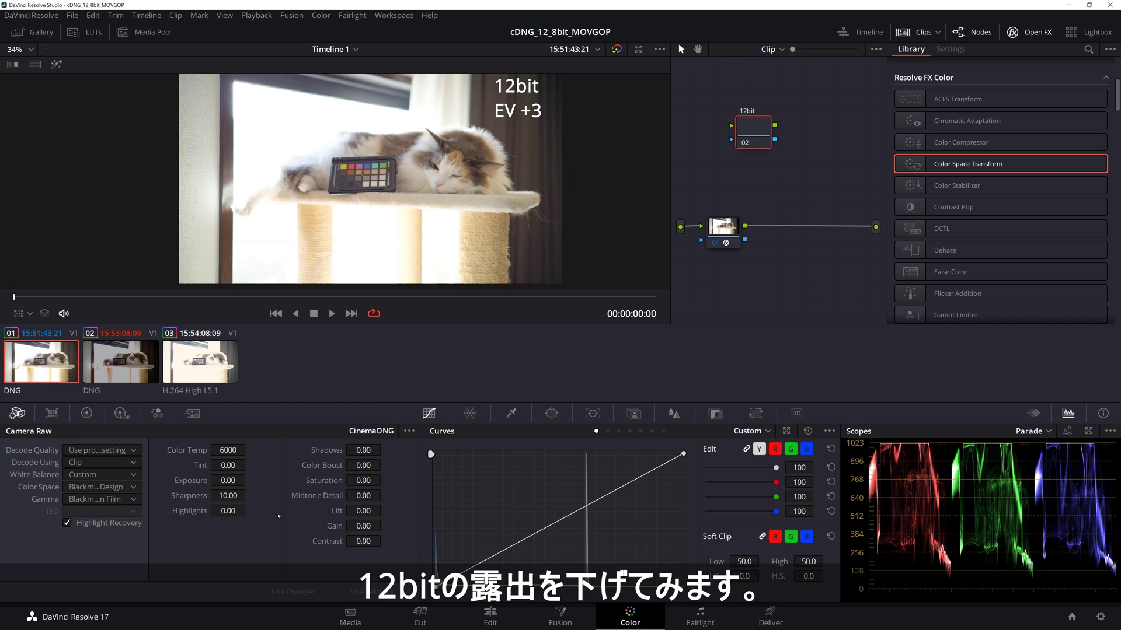
{"action": "left_click", "coordinate": [228, 511]}
{"action": "type", "text": "-100"}
{"action": "key", "text": "Return"}
{"action": "left_click", "coordinate": [363, 450]}
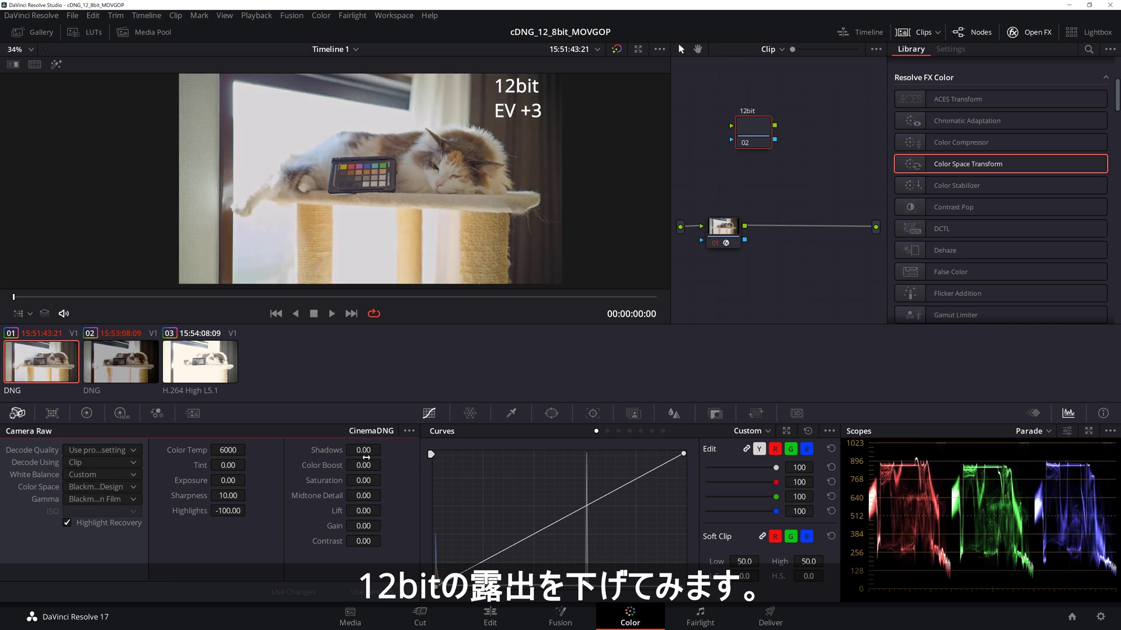
{"action": "type", "text": "-100"}
{"action": "key", "text": "Return"}
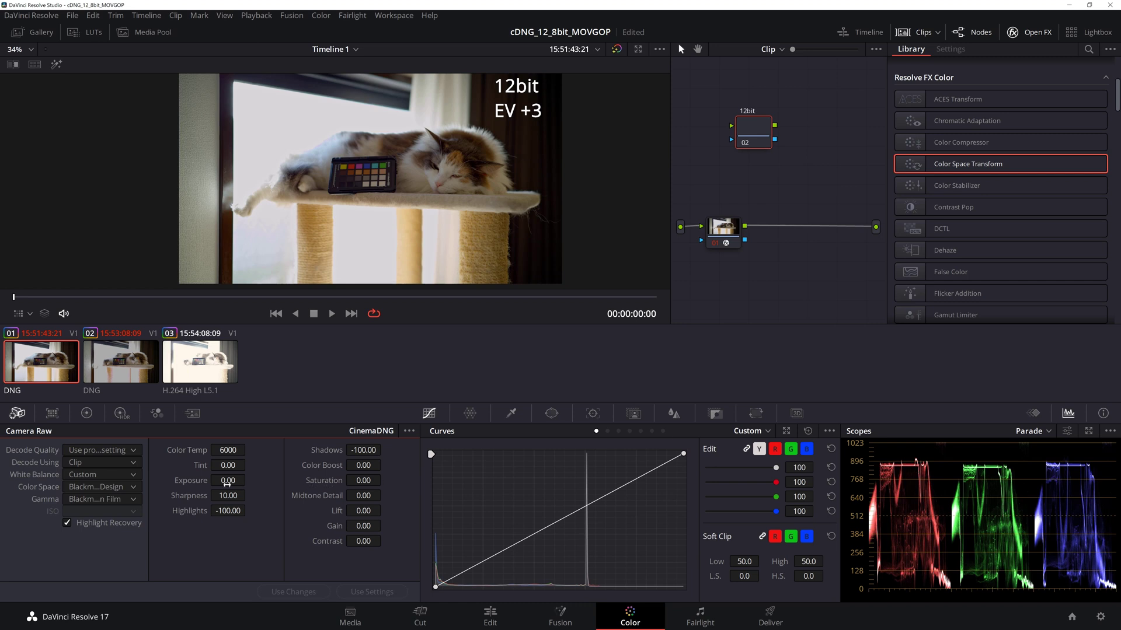
- Test lowering the 12bit clip's Exposure, reset it to 0.00, and compare against the 8bit clip
{"action": "mouse_move", "coordinate": [228, 482]}
{"action": "left_mouse_down"}
{"action": "mouse_move", "coordinate": [216, 480]}
{"action": "mouse_move", "coordinate": [249, 479]}
{"action": "mouse_move", "coordinate": [228, 496]}
{"action": "left_mouse_up"}
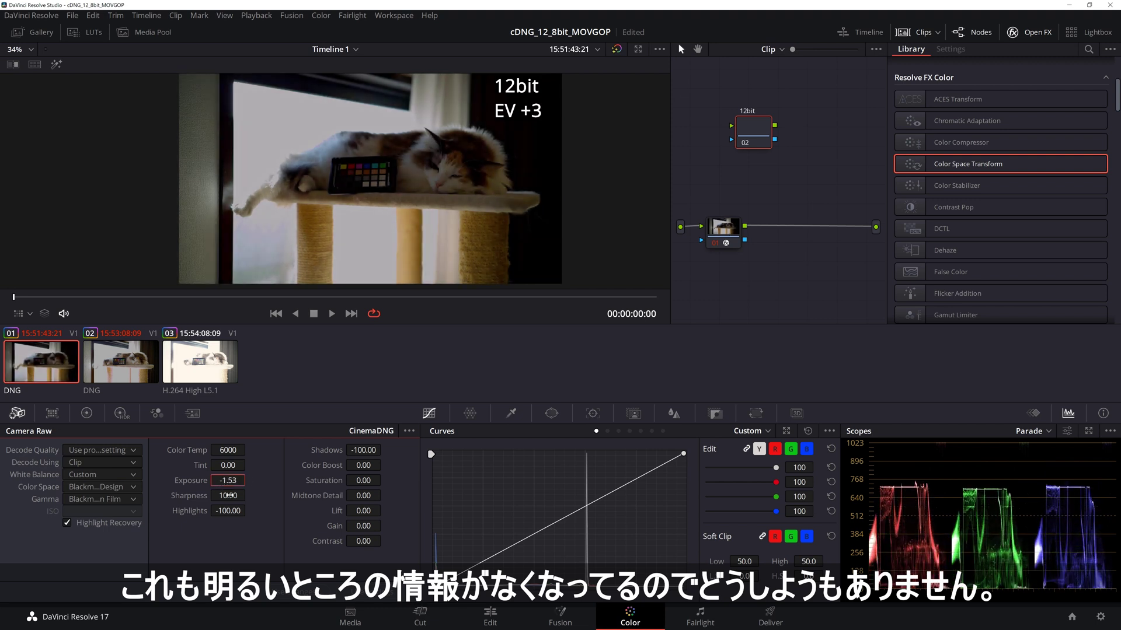
{"action": "double_click", "coordinate": [228, 480]}
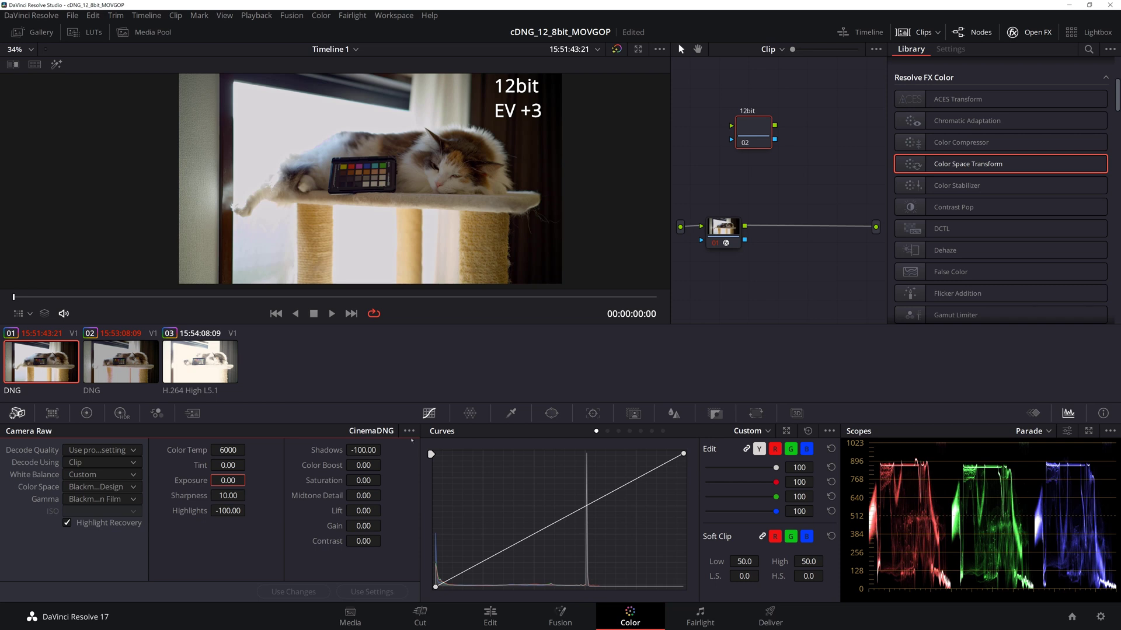
{"action": "left_click", "coordinate": [114, 362]}
{"action": "left_click", "coordinate": [40, 362]}
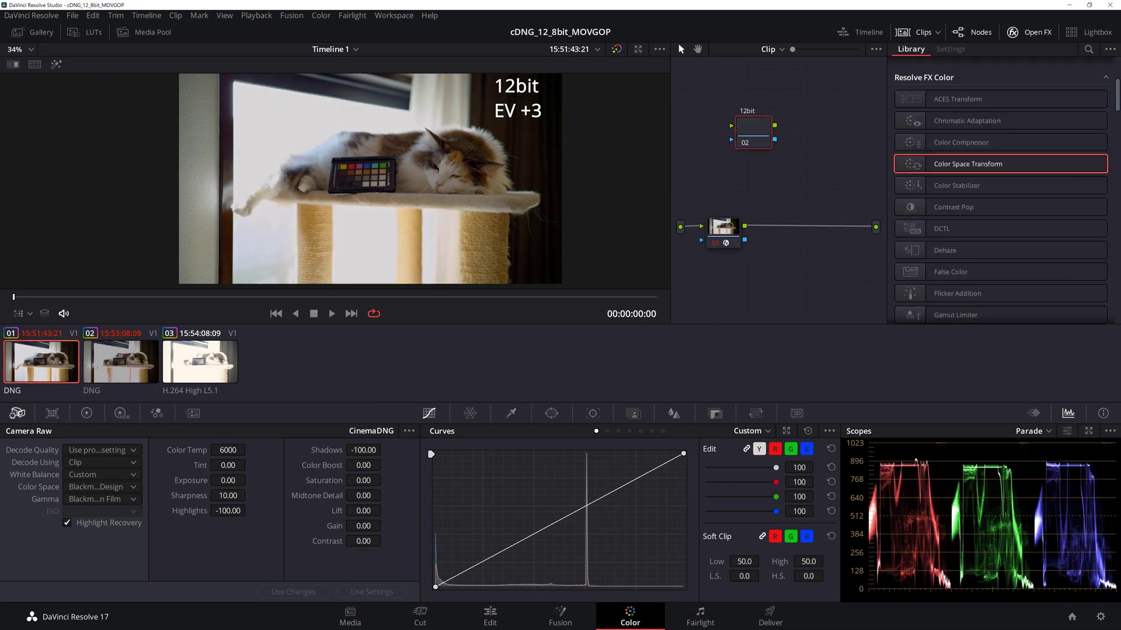
{"action": "left_click", "coordinate": [121, 361]}
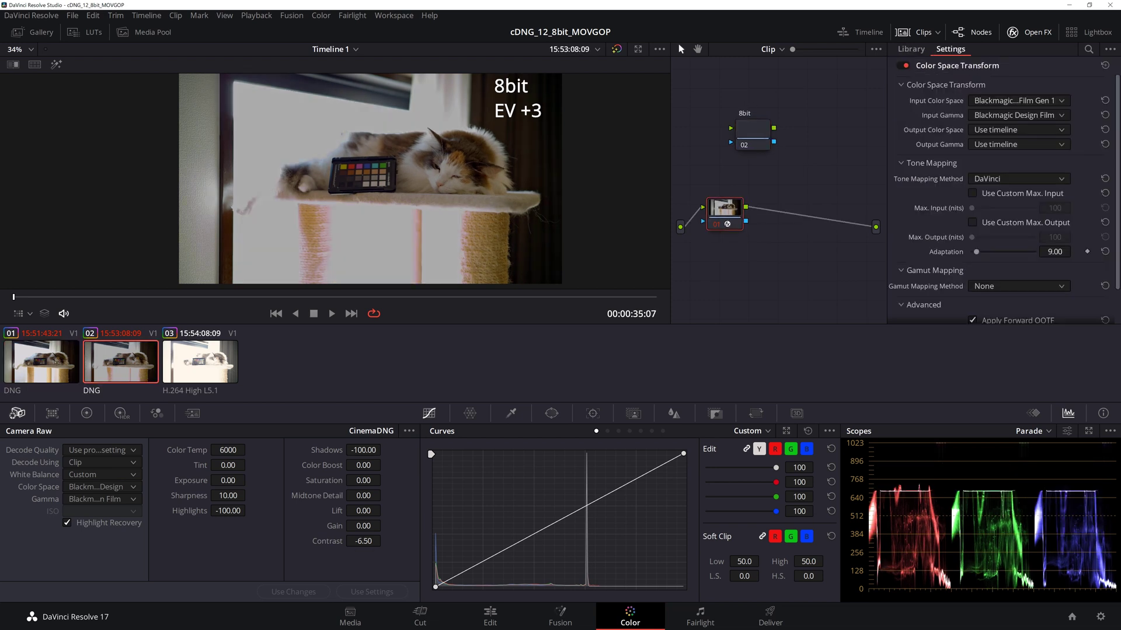
- Compare the two clips and scroll the 8bit clip's Contrast back to 0.00
{"action": "left_click", "coordinate": [41, 362]}
{"action": "left_click", "coordinate": [121, 362]}
{"action": "left_click", "coordinate": [54, 361]}
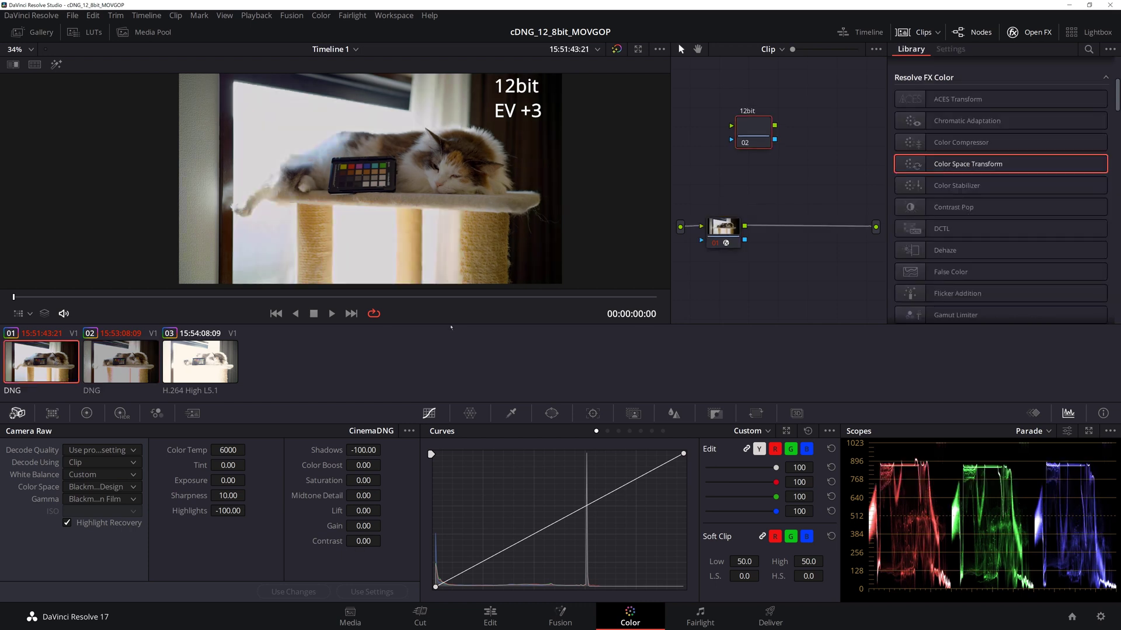
{"action": "left_click", "coordinate": [132, 368]}
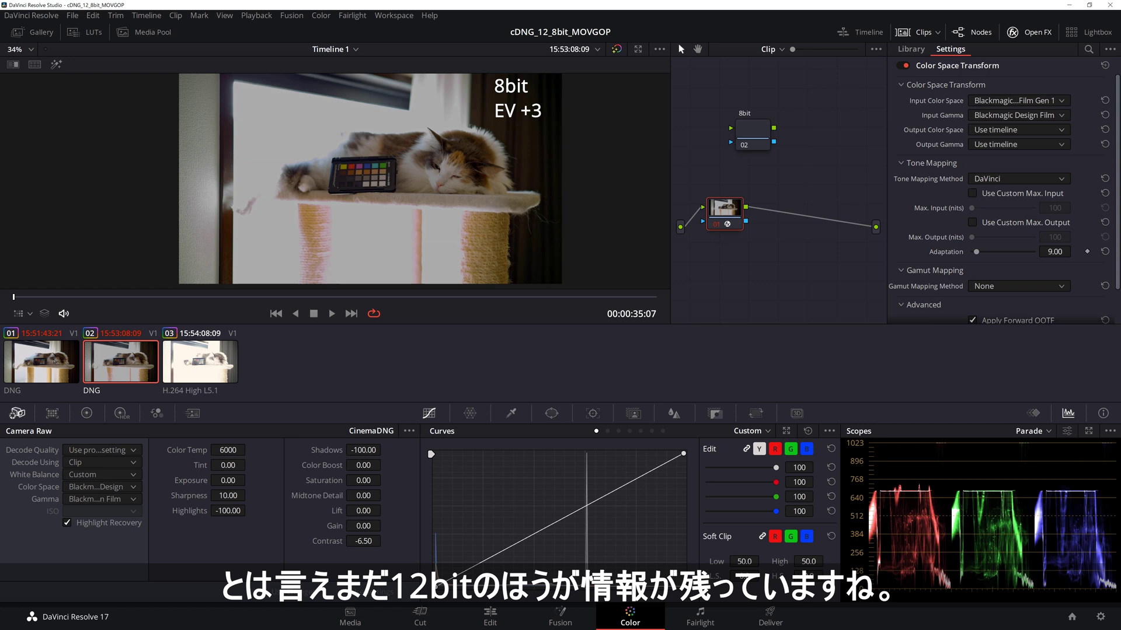
{"action": "left_click", "coordinate": [54, 361]}
{"action": "left_click", "coordinate": [121, 362]}
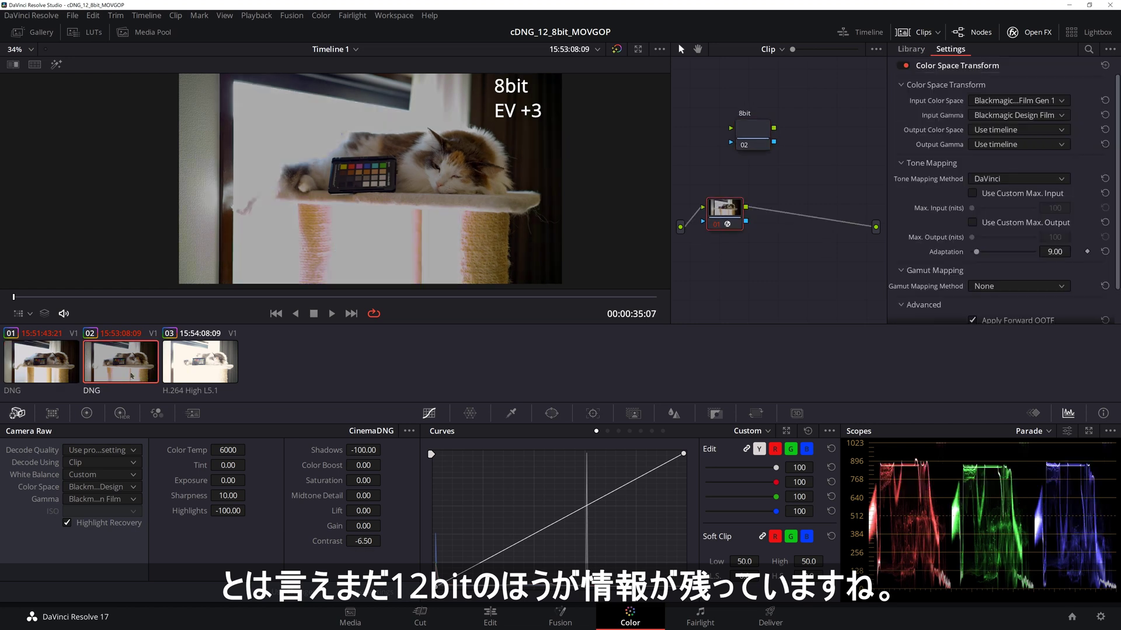
{"action": "scroll", "coordinate": [363, 541], "scroll_direction": "down", "scroll_amount": 3}
{"action": "scroll", "coordinate": [363, 541], "scroll_direction": "down", "scroll_amount": 3}
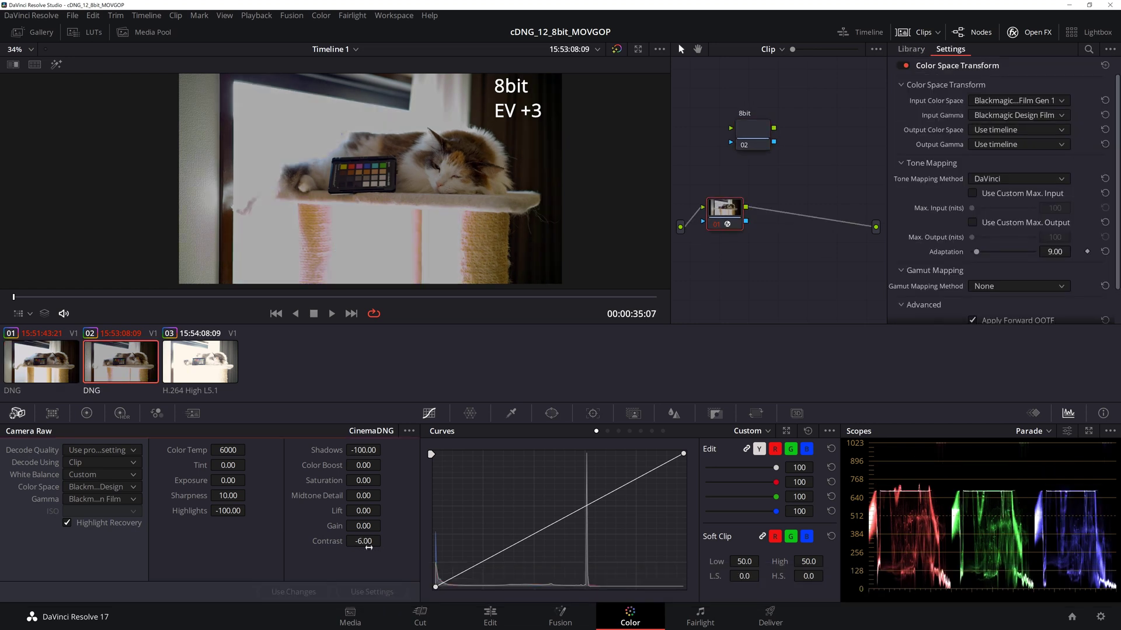
{"action": "scroll", "coordinate": [369, 547], "scroll_direction": "up", "scroll_amount": 15}
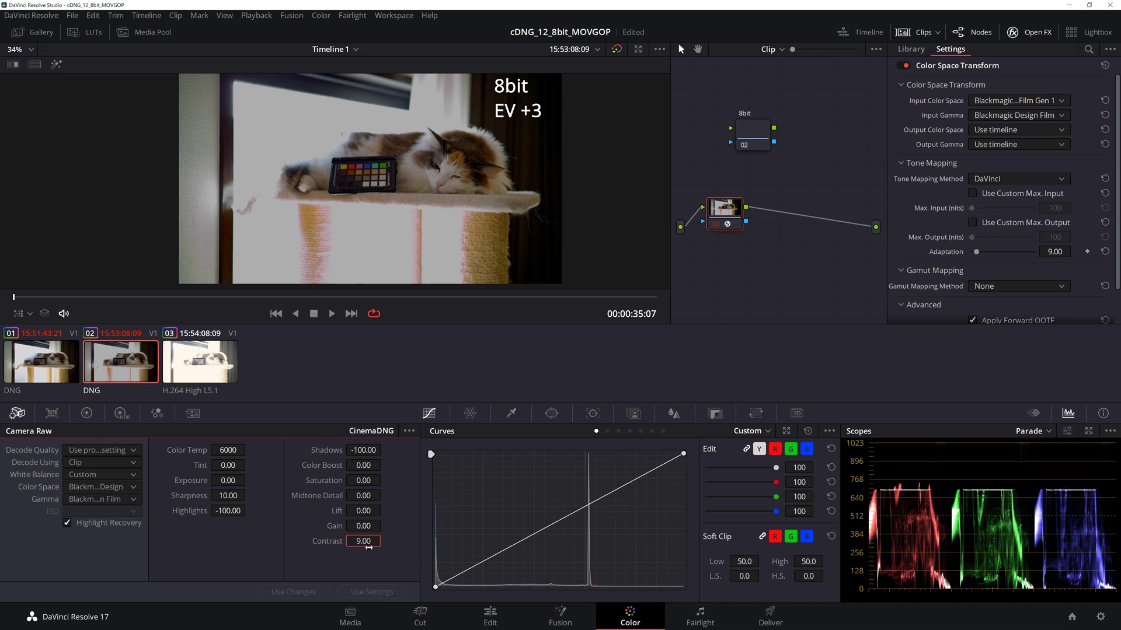
{"action": "scroll", "coordinate": [368, 547], "scroll_direction": "down", "scroll_amount": 9}
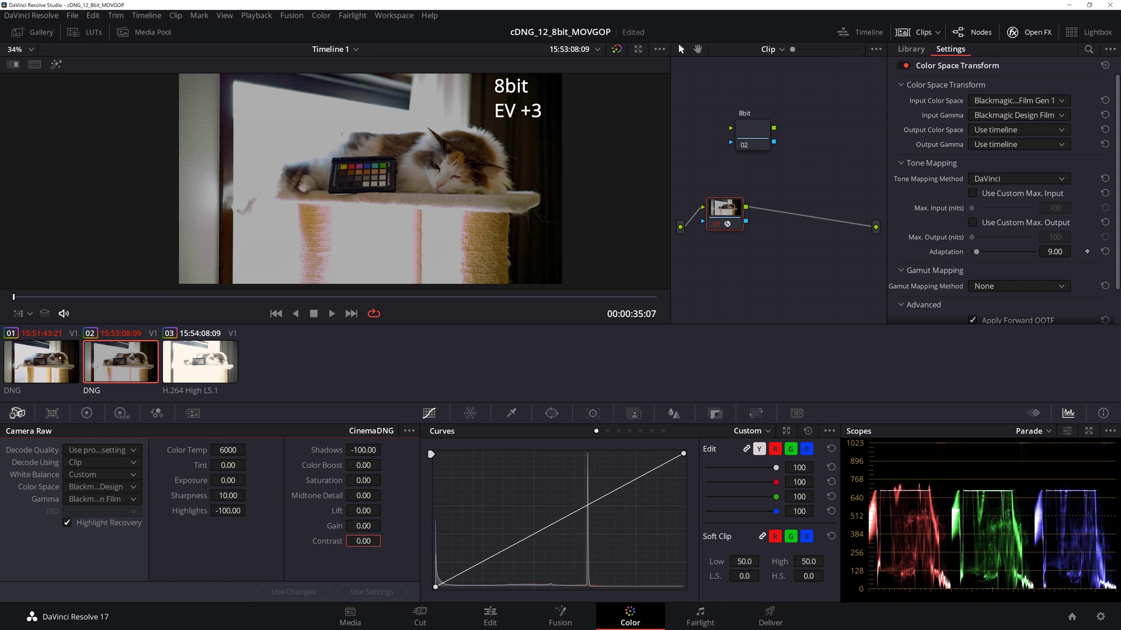
- Compare once more, ending on the 12bit clip zoomed in on the cat
{"action": "left_click", "coordinate": [44, 364]}
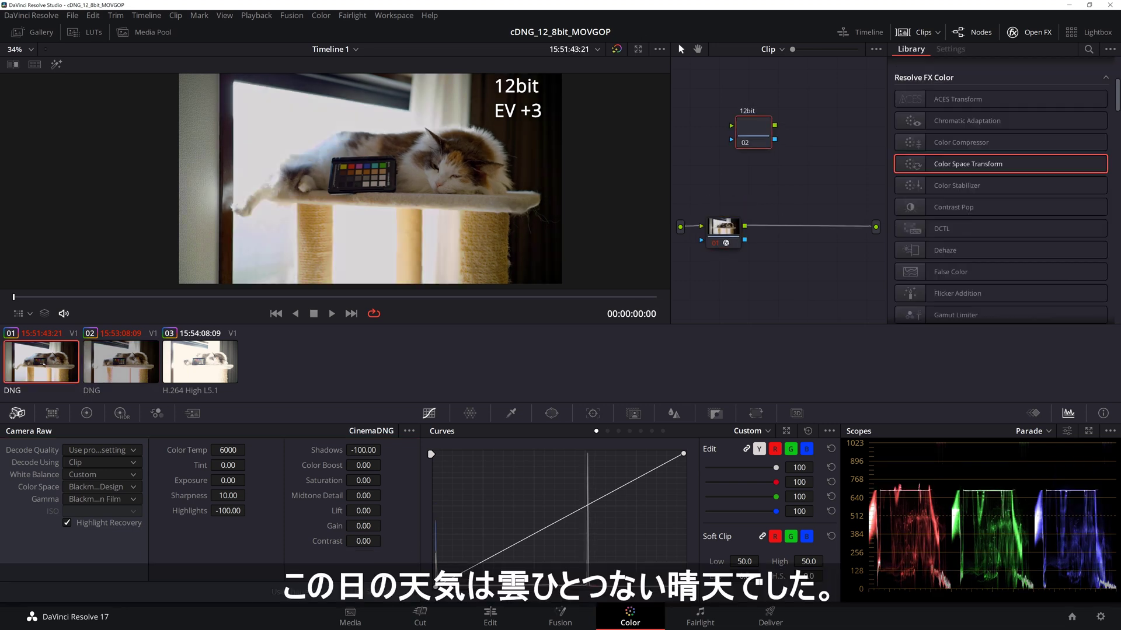
{"action": "left_click", "coordinate": [132, 368]}
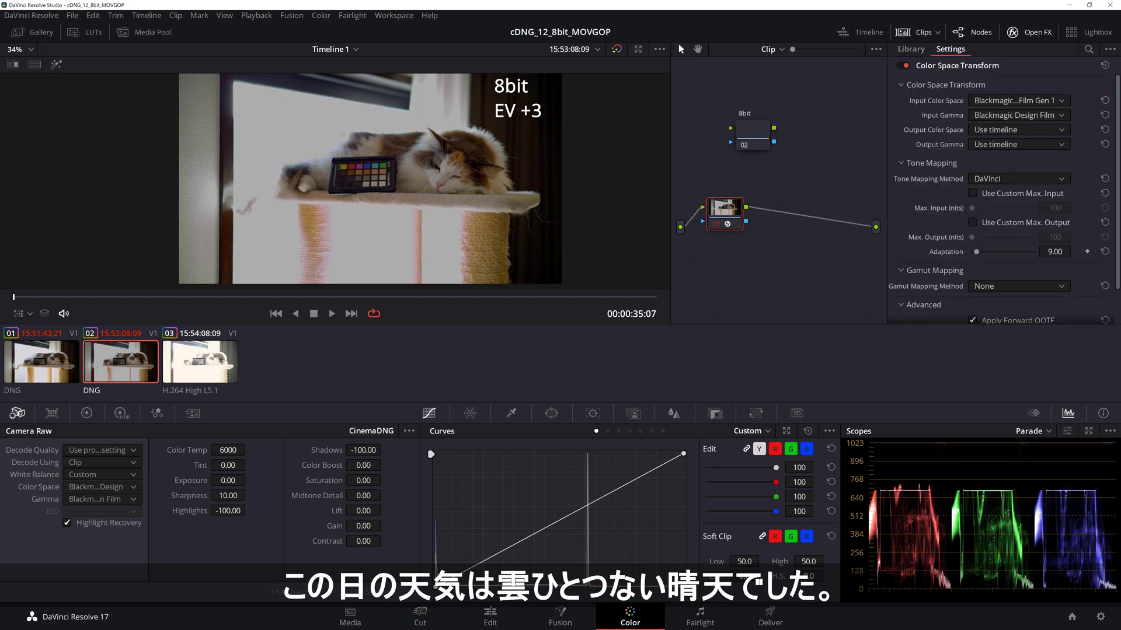
{"action": "left_click", "coordinate": [62, 368]}
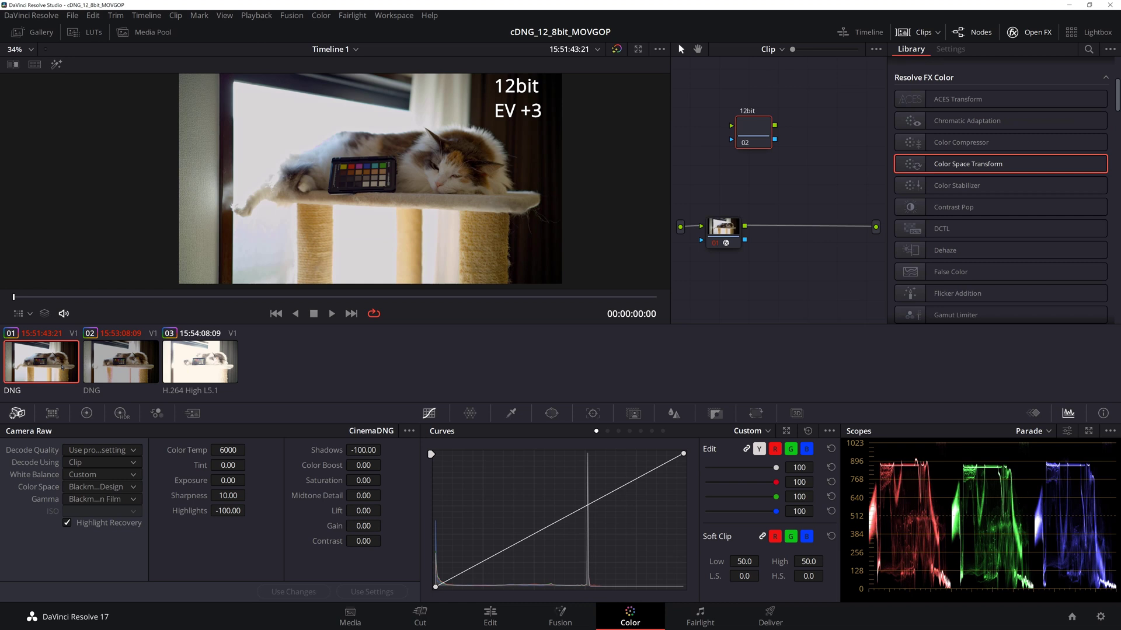
{"action": "scroll", "coordinate": [446, 267], "scroll_direction": "up", "scroll_amount": 3}
{"action": "scroll", "coordinate": [505, 162], "scroll_direction": "up", "scroll_amount": 3}
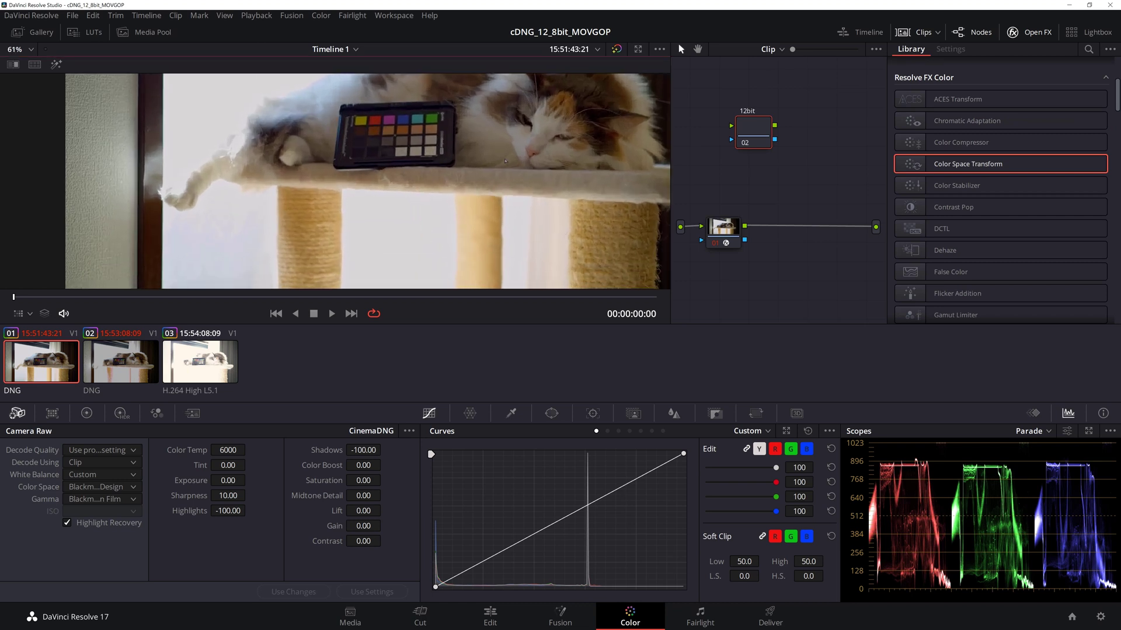
{"action": "scroll", "coordinate": [505, 175], "scroll_direction": "up", "scroll_amount": 2}
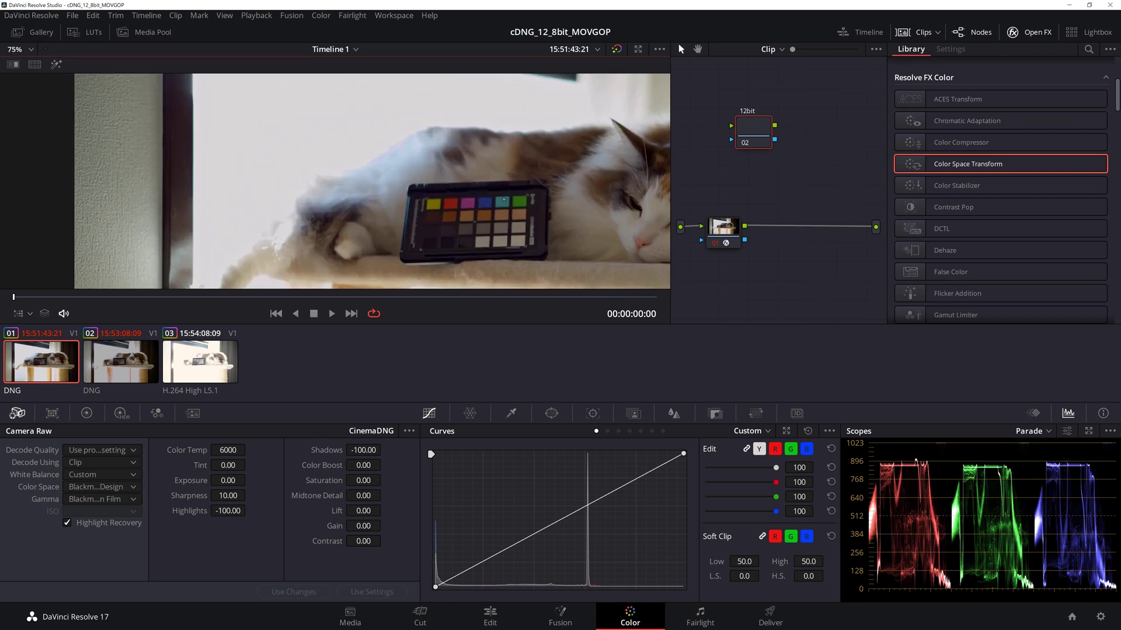
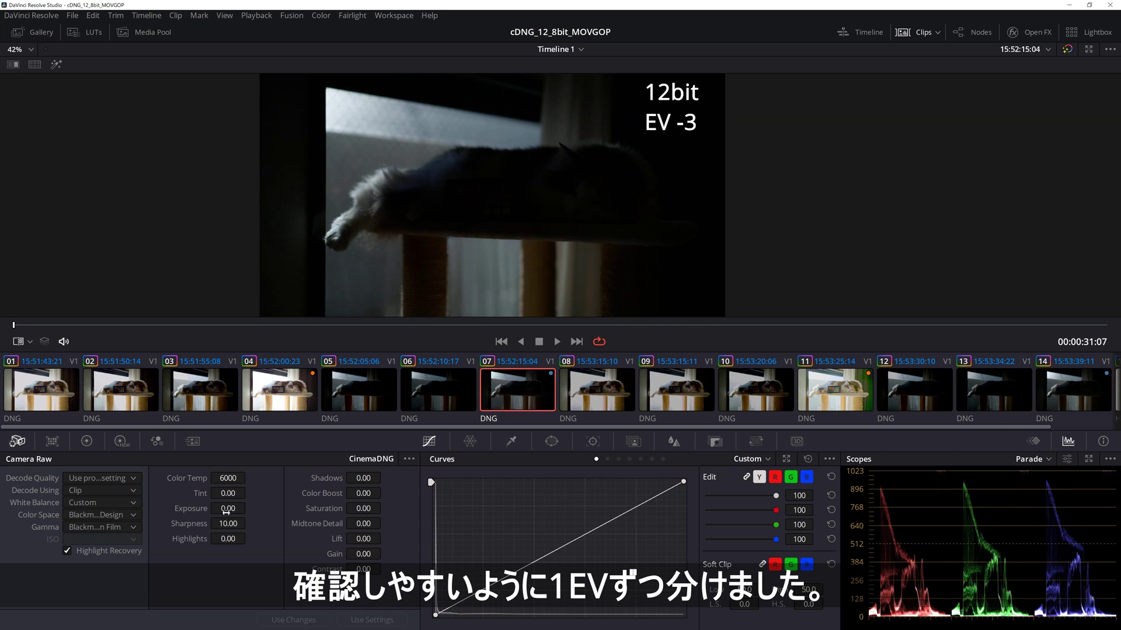
- Scrub the 12bit EV -3 clip's Camera Raw Exposure up, then set it exactly to 1.00
{"action": "left_click_drag", "start_coordinate": [228, 509], "coordinate": [249, 508]}
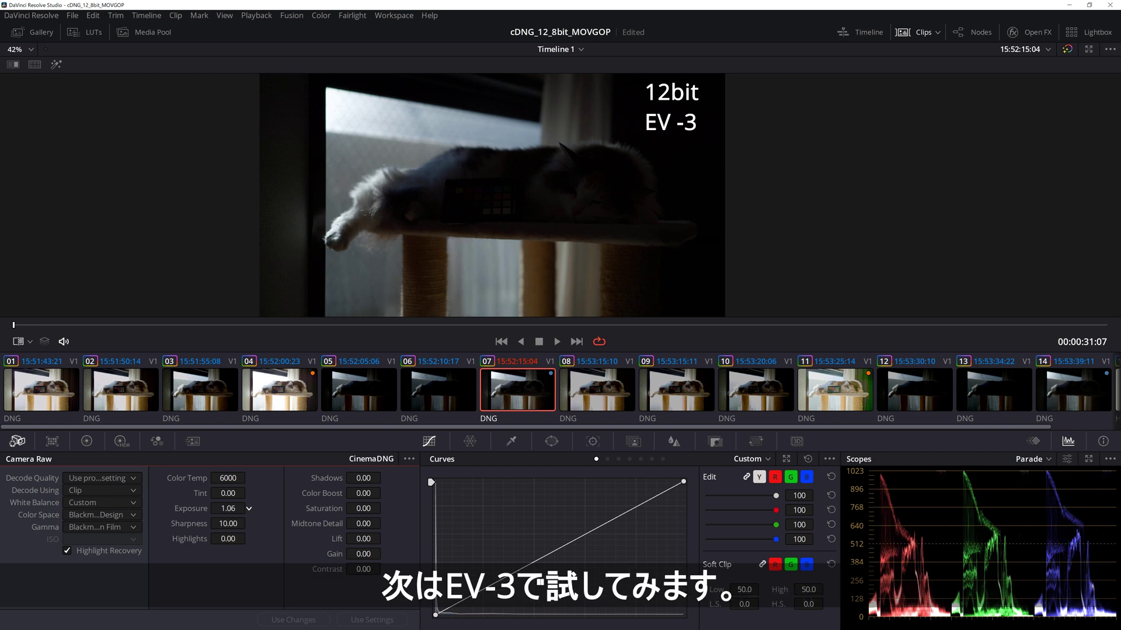
{"action": "left_click_drag", "start_coordinate": [249, 508], "coordinate": [249, 506]}
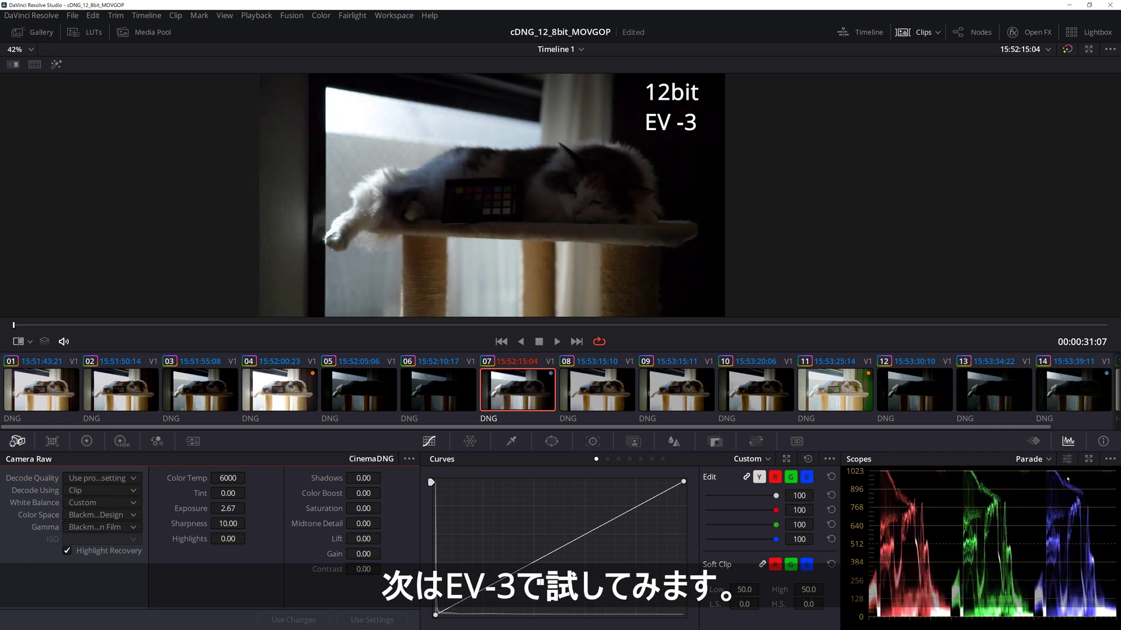
{"action": "left_click_drag", "start_coordinate": [229, 508], "coordinate": [249, 507]}
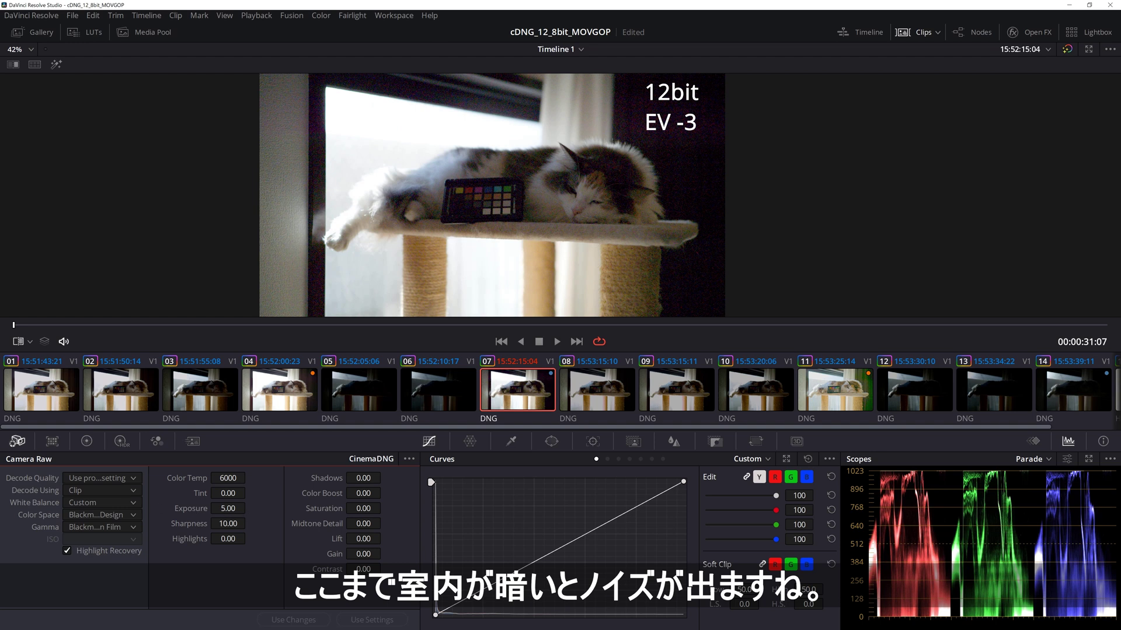
{"action": "left_click", "coordinate": [233, 512]}
{"action": "type", "text": "1"}
{"action": "key", "text": "Return"}
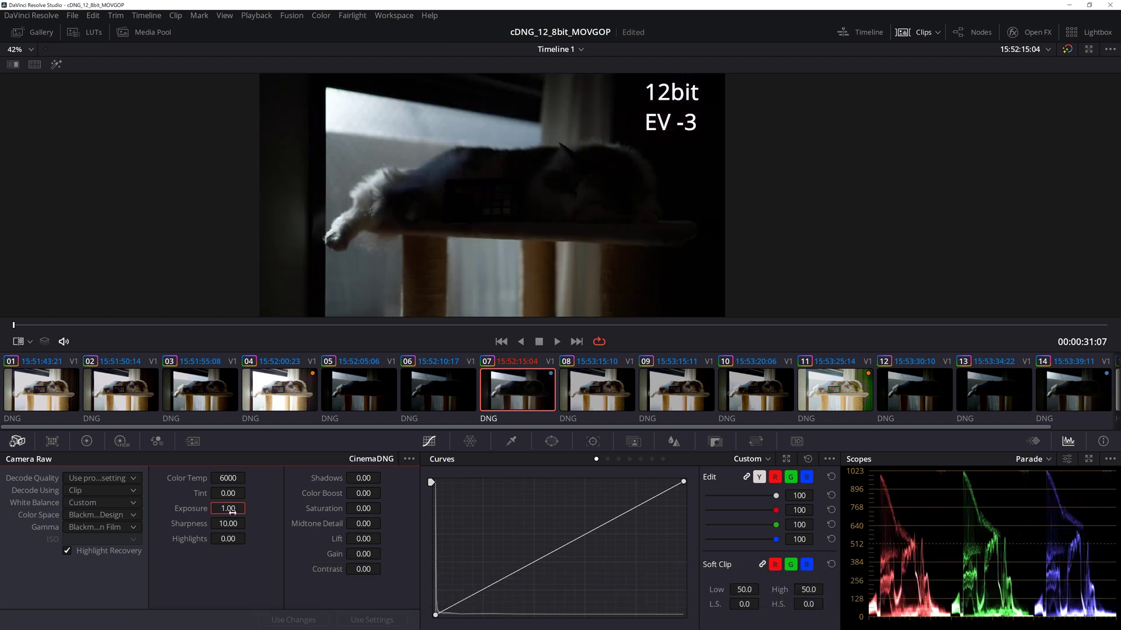
- Set the 8bit EV -3 clip 14's Camera Raw Exposure to 1.00, then return to clip 07
{"action": "left_click", "coordinate": [1083, 390]}
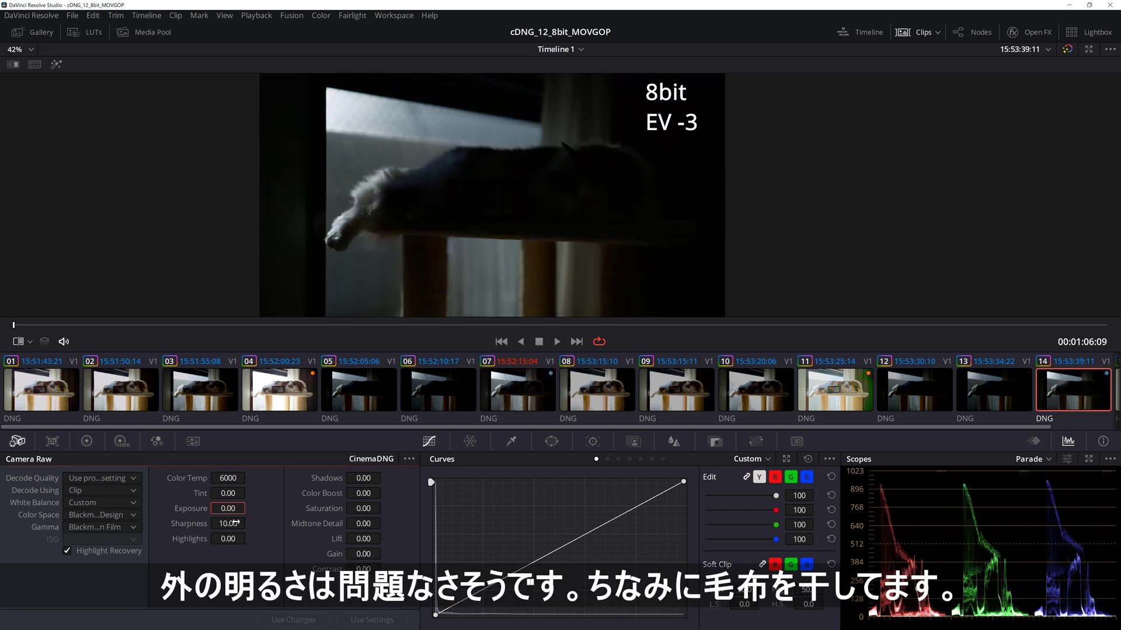
{"action": "type", "text": "1"}
{"action": "key", "text": "Return"}
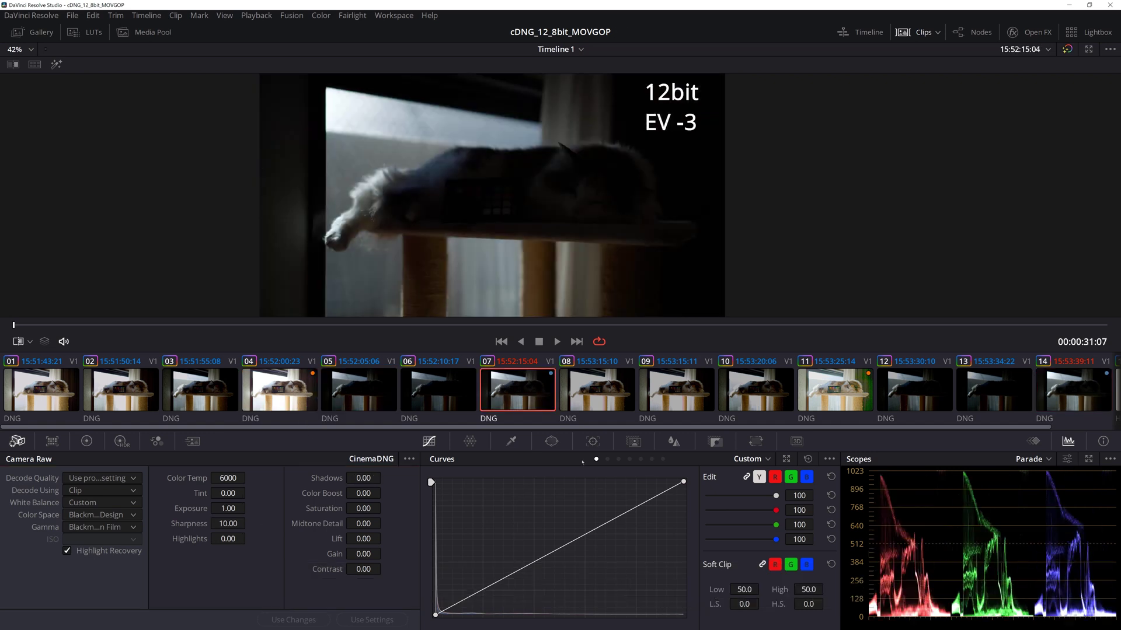
{"action": "left_click", "coordinate": [1083, 395]}
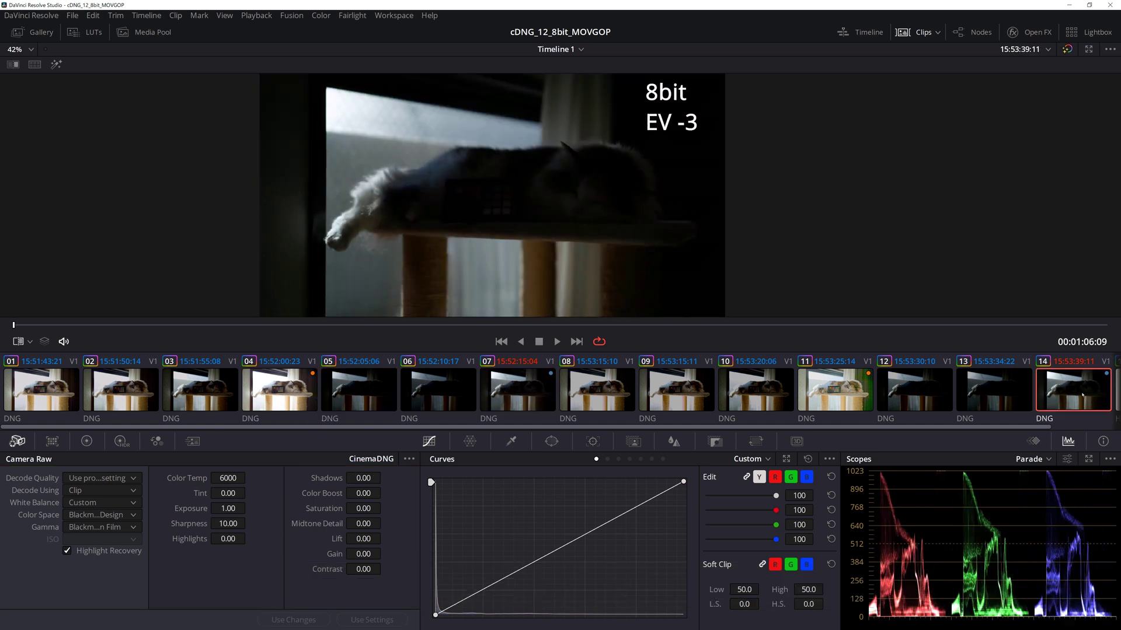
{"action": "left_click", "coordinate": [507, 396]}
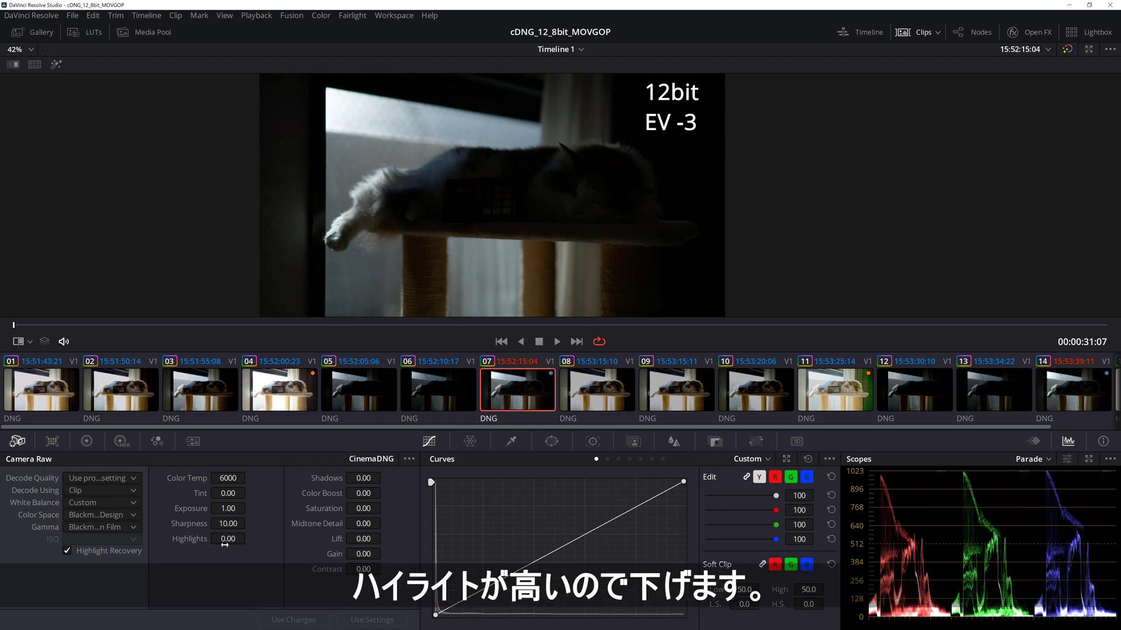
- Pull clip 07's Highlights to -100, then set Exposure 3.00 on clips 14 and 07
{"action": "mouse_move", "coordinate": [225, 544]}
{"action": "left_mouse_down"}
{"action": "mouse_move", "coordinate": [186, 544]}
{"action": "mouse_move", "coordinate": [210, 539]}
{"action": "left_mouse_up"}
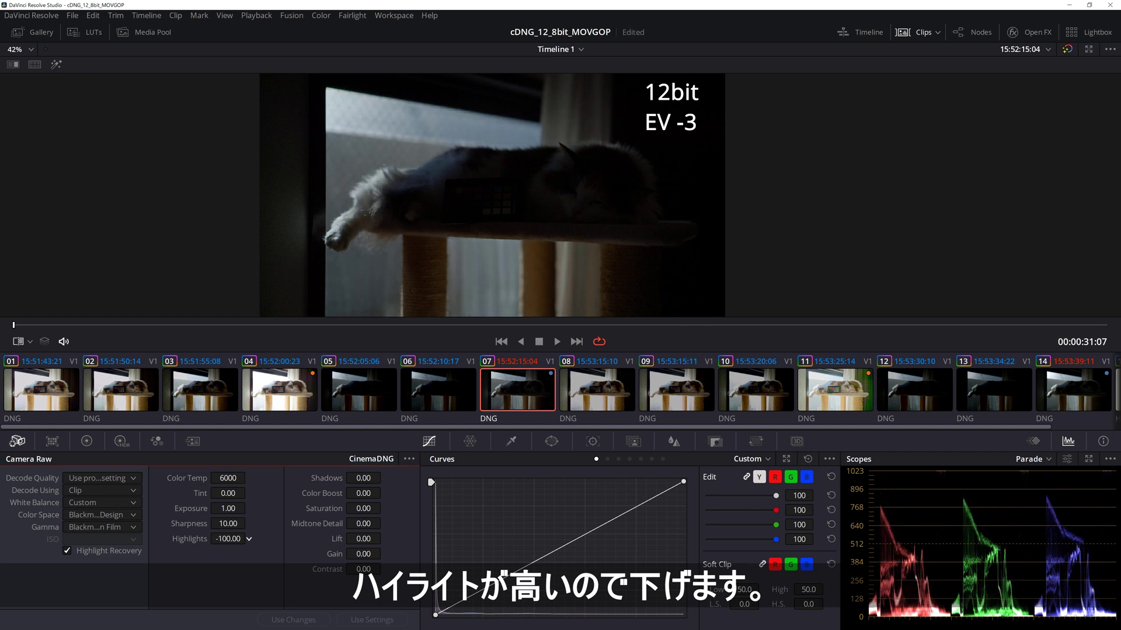
{"action": "left_click", "coordinate": [1074, 393]}
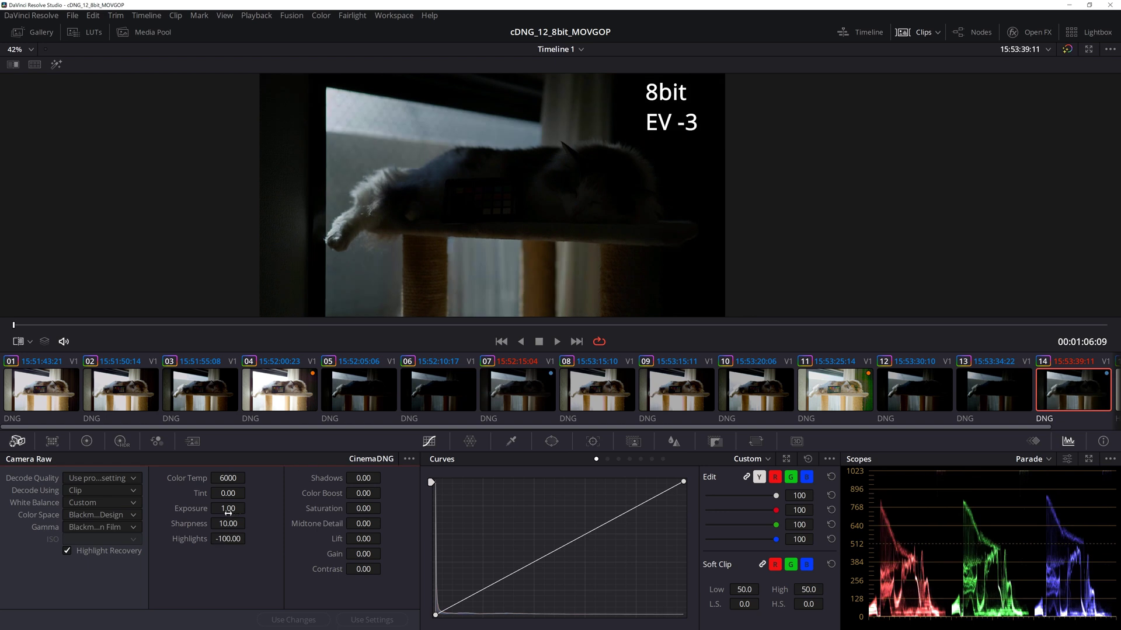
{"action": "mouse_move", "coordinate": [229, 508]}
{"action": "left_mouse_down"}
{"action": "mouse_move", "coordinate": [249, 508]}
{"action": "mouse_move", "coordinate": [227, 515]}
{"action": "left_mouse_up"}
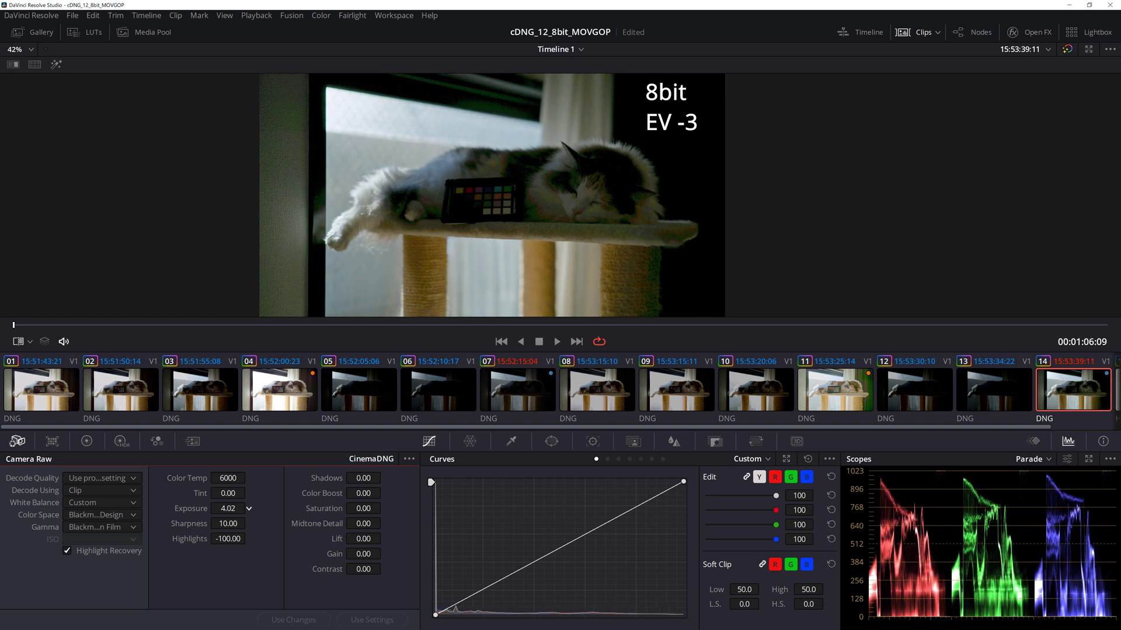
{"action": "type", "text": "3"}
{"action": "key", "text": "Return"}
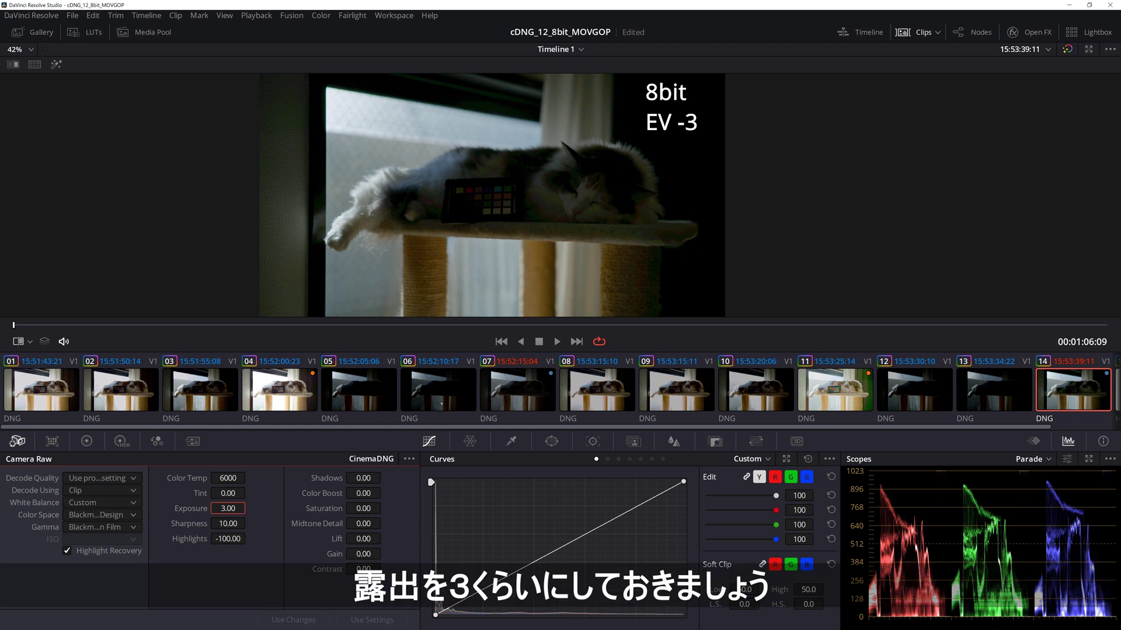
{"action": "left_click", "coordinate": [510, 384]}
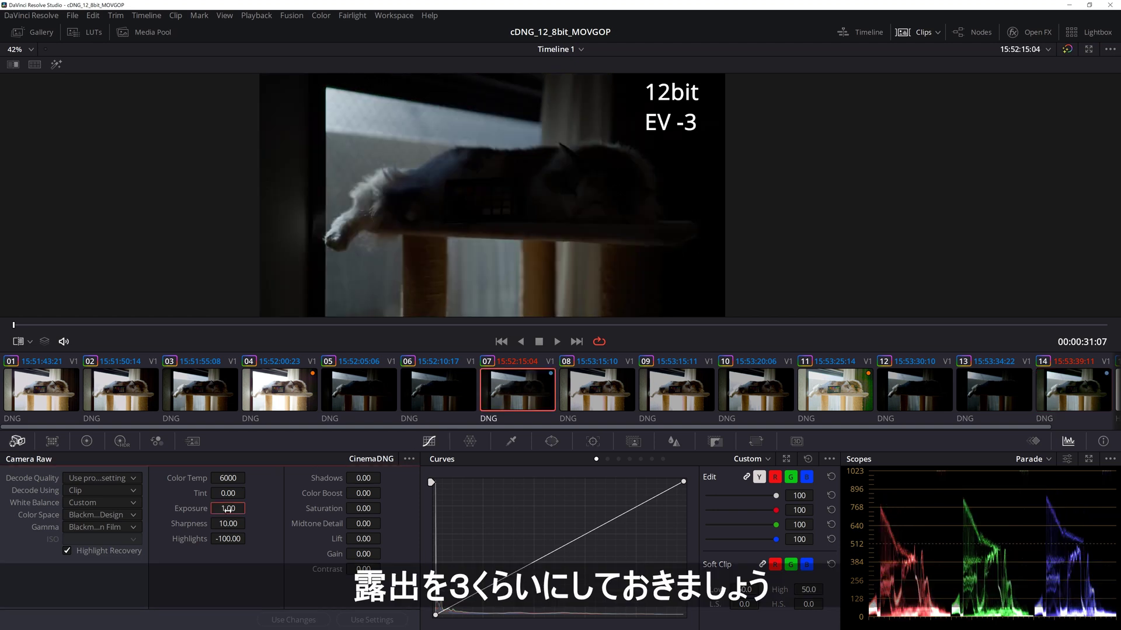
{"action": "type", "text": "3"}
{"action": "key", "text": "Return"}
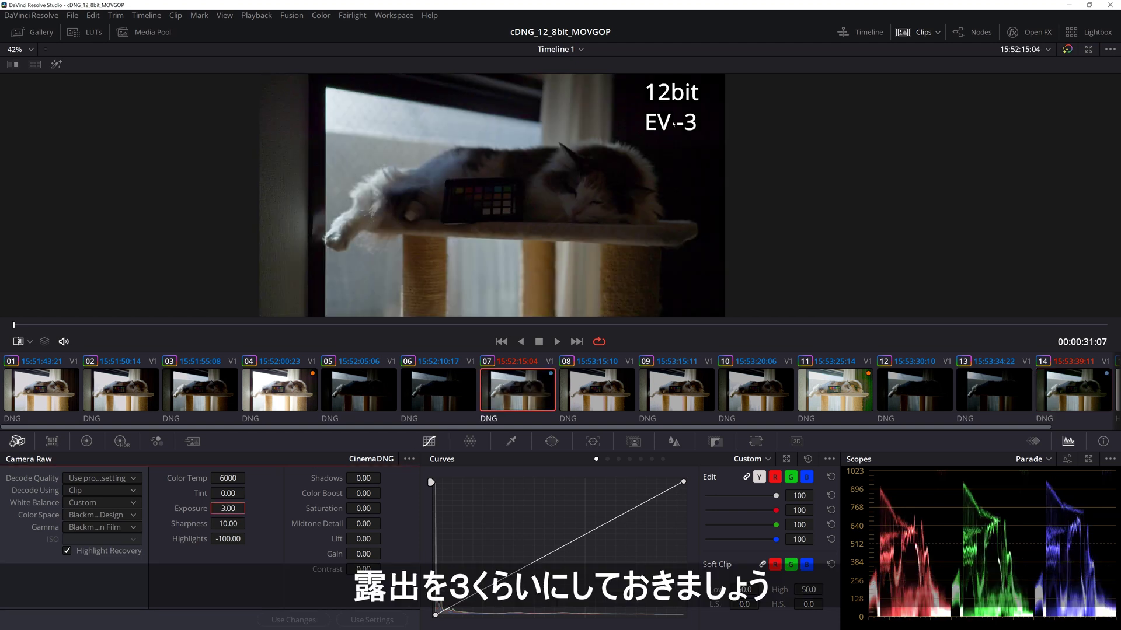
{"action": "scroll", "coordinate": [658, 179], "scroll_direction": "up", "scroll_amount": 2}
{"action": "scroll", "coordinate": [651, 199], "scroll_direction": "up", "scroll_amount": 2}
{"action": "scroll", "coordinate": [642, 228], "scroll_direction": "up", "scroll_amount": 2}
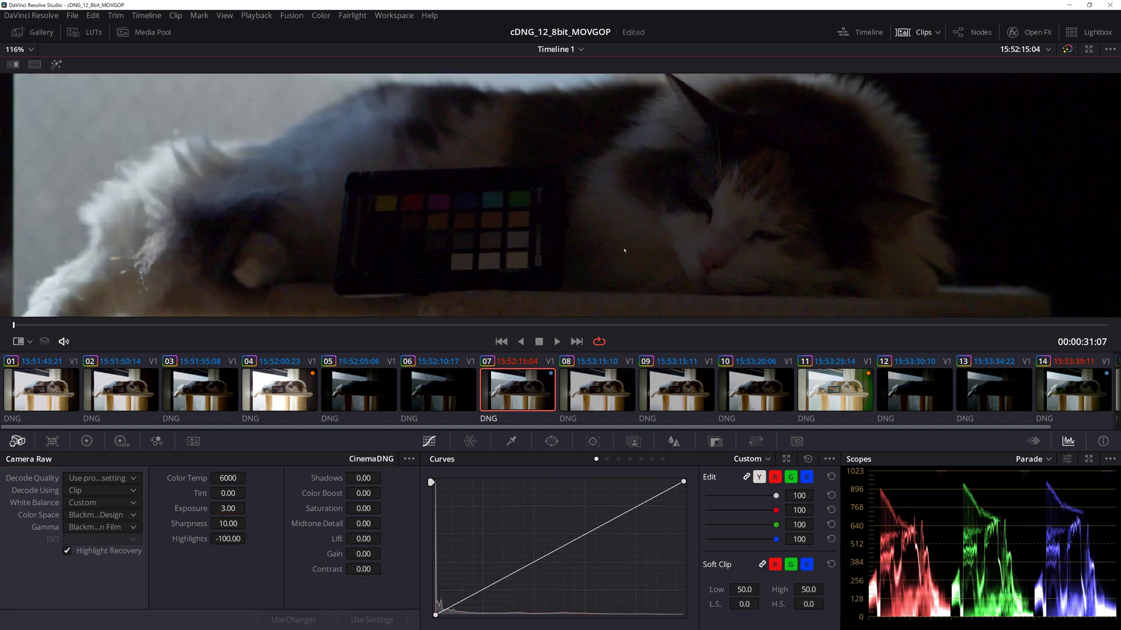
{"action": "scroll", "coordinate": [638, 243], "scroll_direction": "up", "scroll_amount": 1}
{"action": "left_click", "coordinate": [1071, 385]}
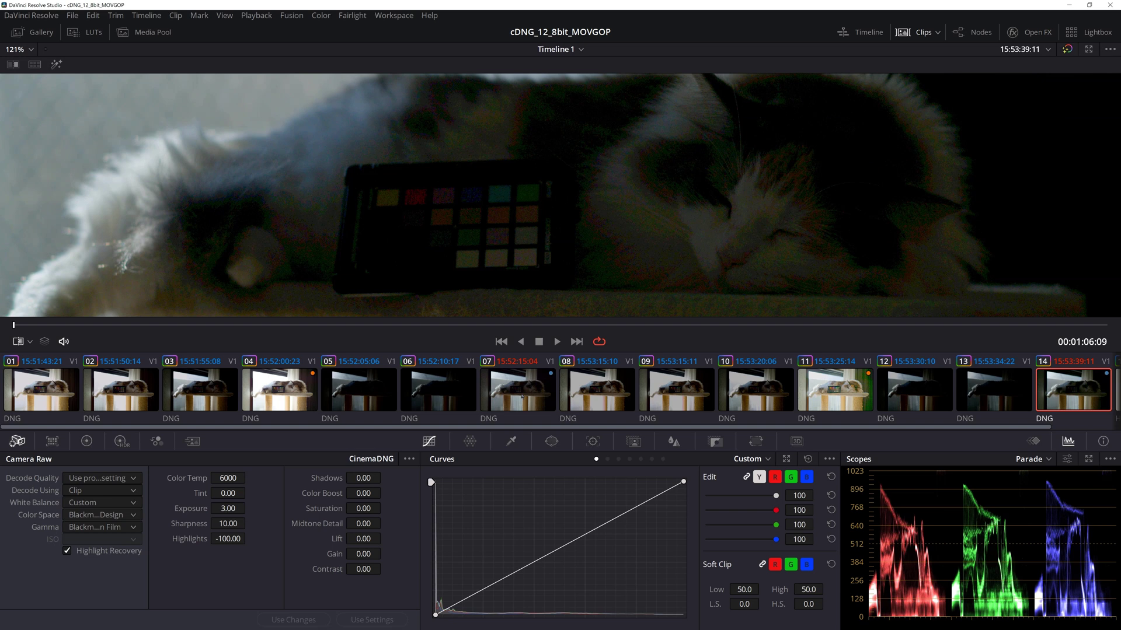
{"action": "left_click", "coordinate": [522, 397]}
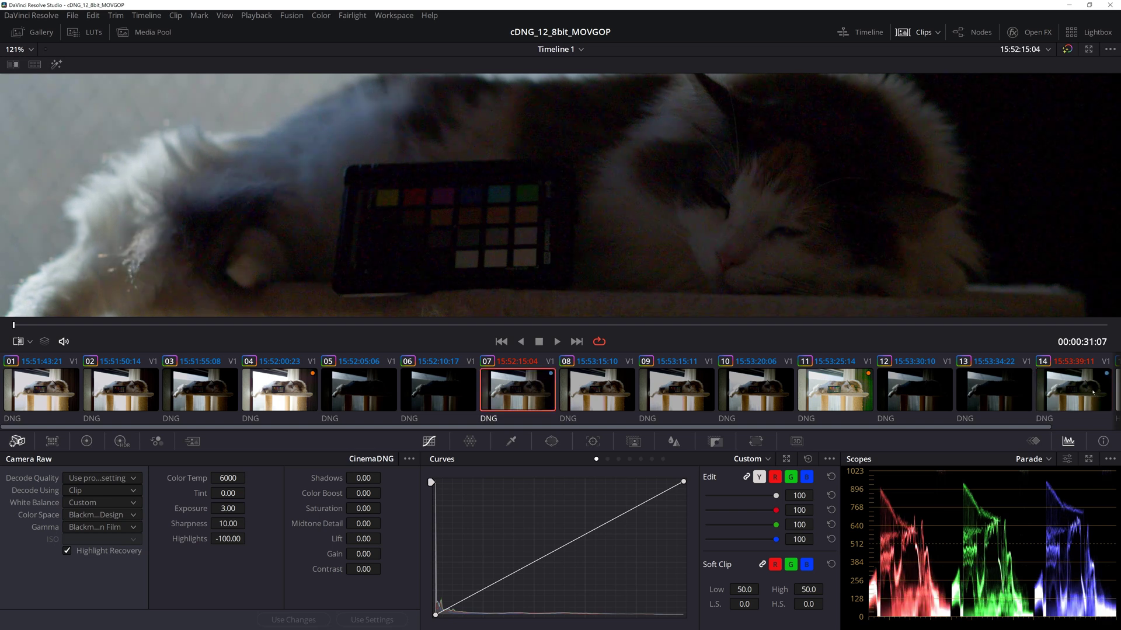
{"action": "left_click", "coordinate": [1094, 392]}
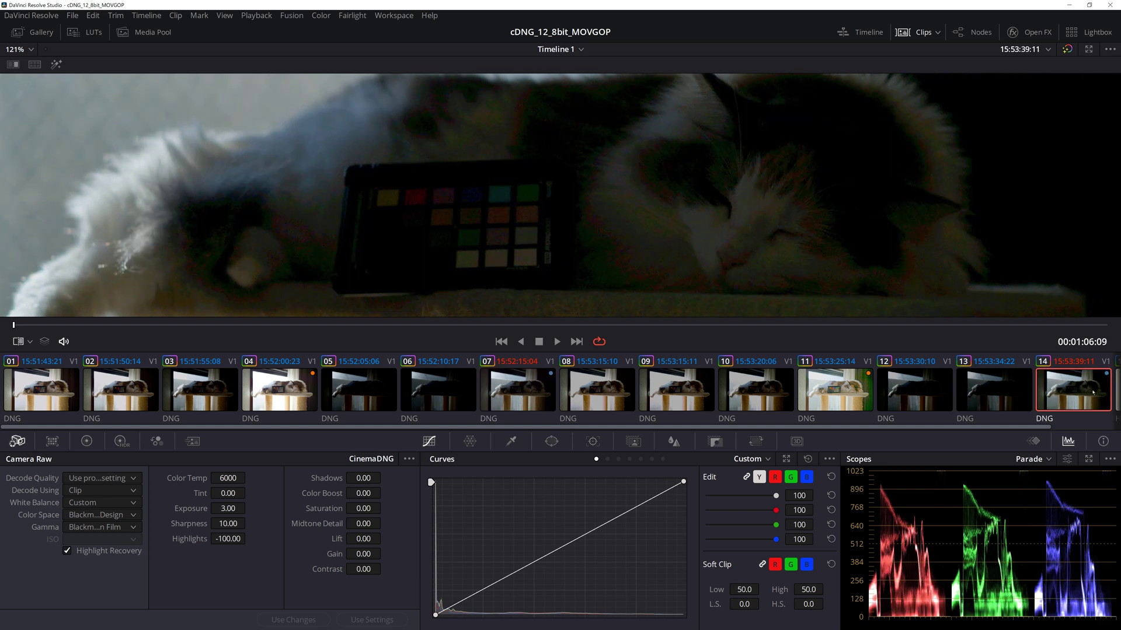
{"action": "left_click", "coordinate": [517, 389]}
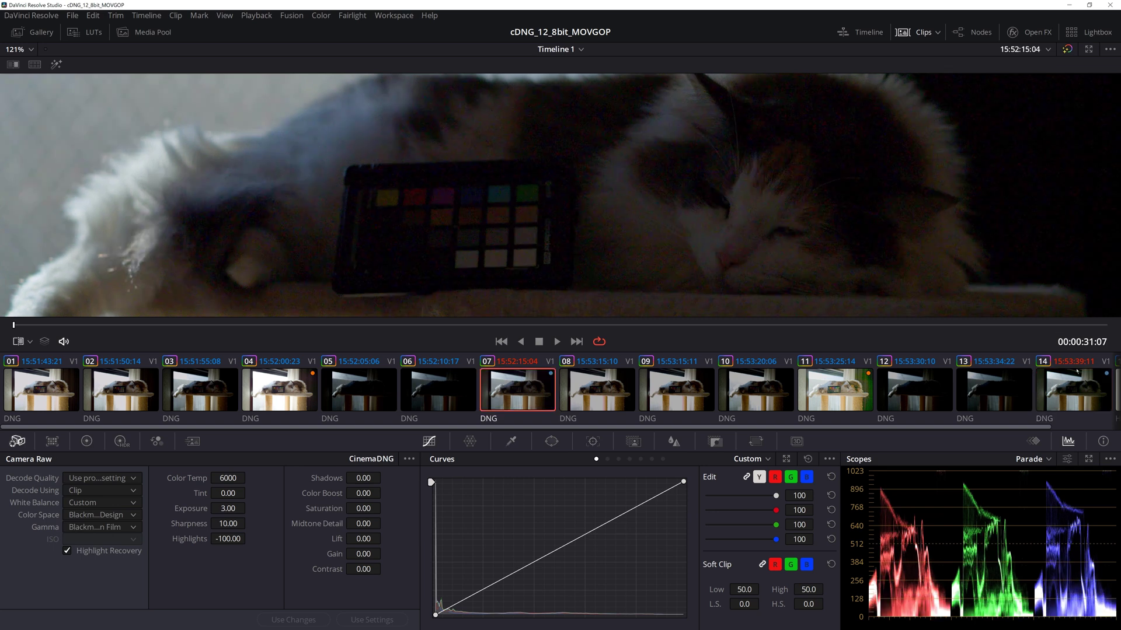
{"action": "left_click", "coordinate": [1077, 372]}
{"action": "left_click", "coordinate": [488, 161]}
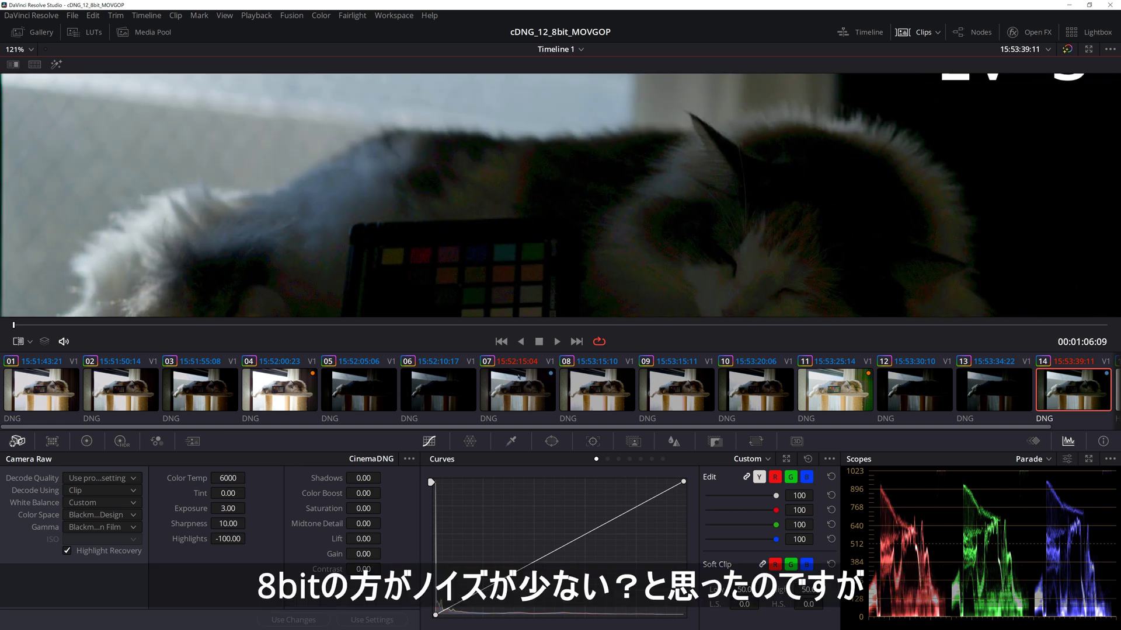
{"action": "left_click", "coordinate": [518, 377]}
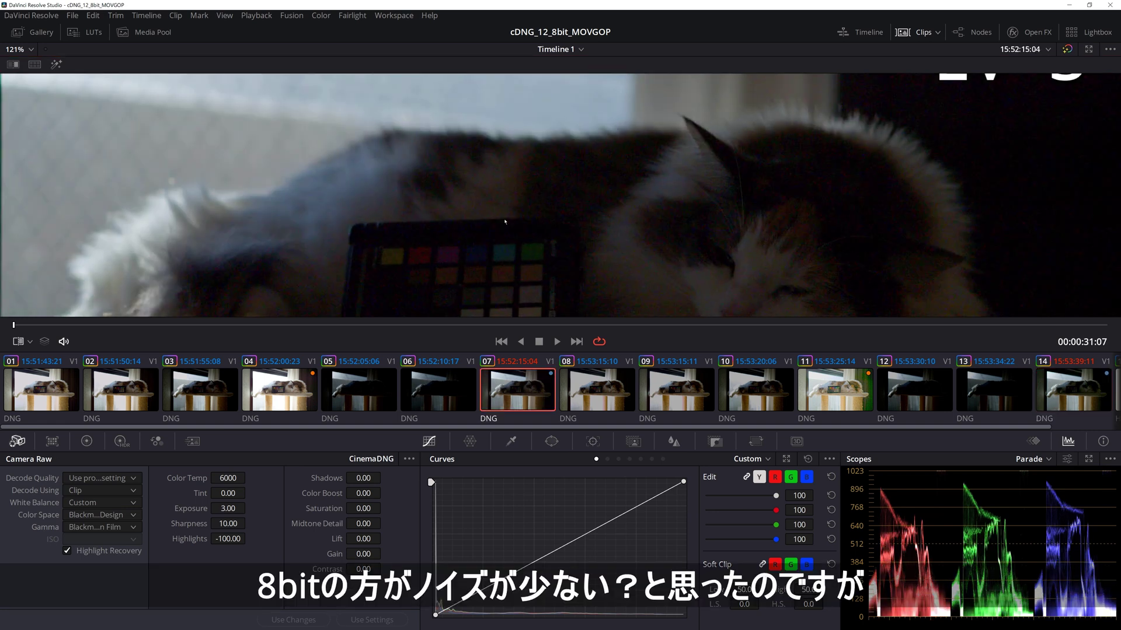
{"action": "left_click", "coordinate": [1063, 382]}
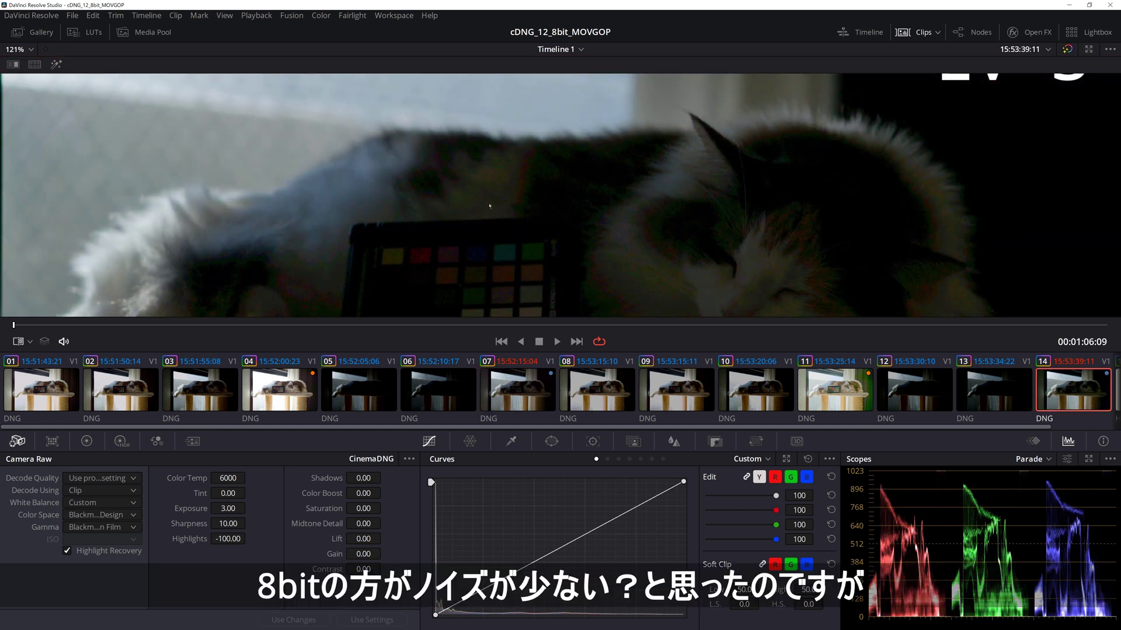
{"action": "scroll", "coordinate": [638, 177], "scroll_direction": "down", "scroll_amount": 5}
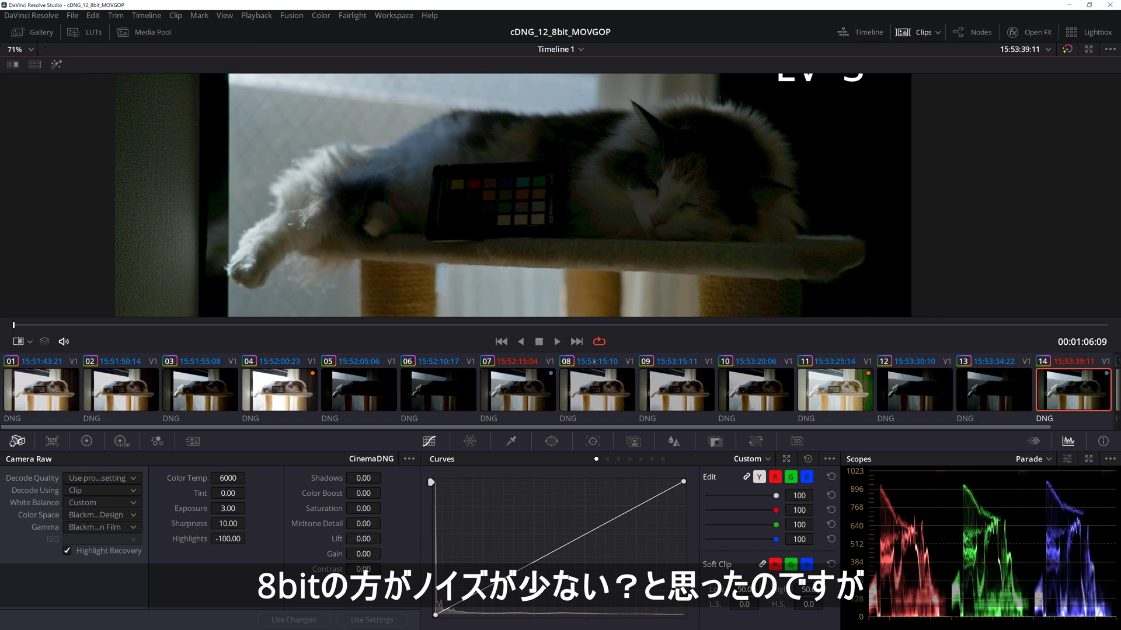
{"action": "left_click", "coordinate": [531, 373]}
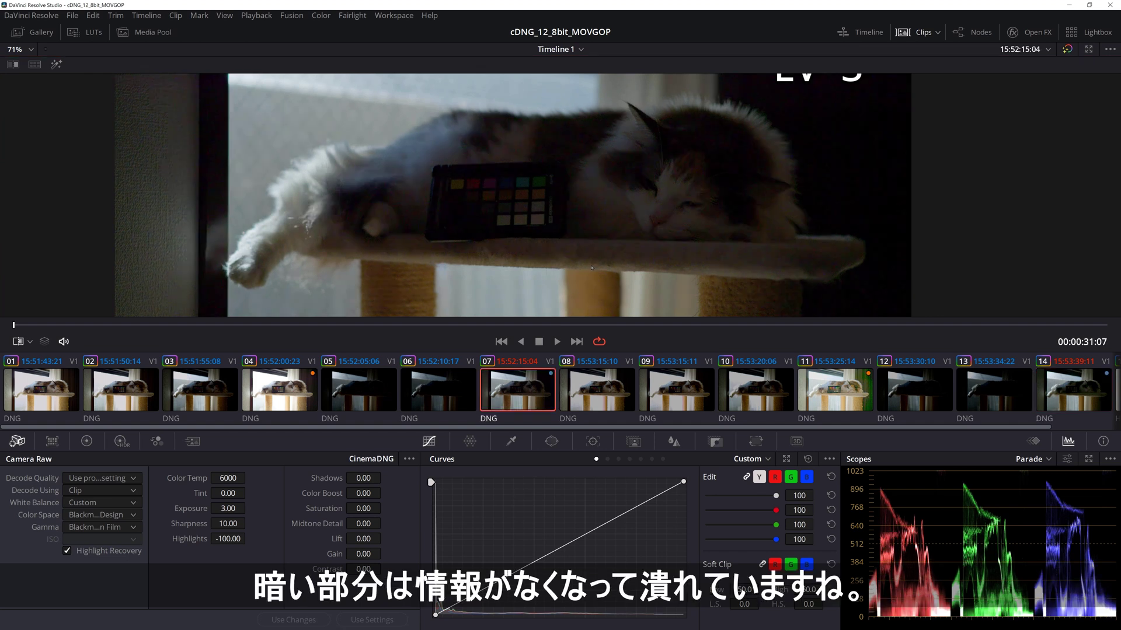
{"action": "scroll", "coordinate": [605, 230], "scroll_direction": "down", "scroll_amount": 2}
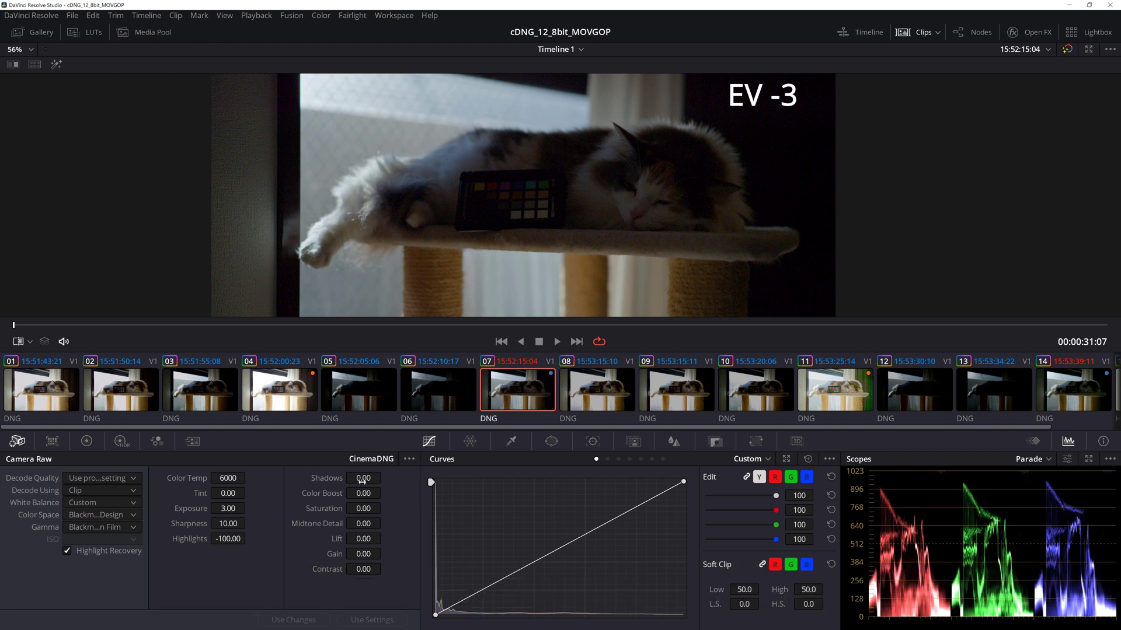
- Raise Camera Raw Shadows to 100 on EV -3 clips 07 and 14
{"action": "left_click_drag", "start_coordinate": [362, 479], "coordinate": [384, 478]}
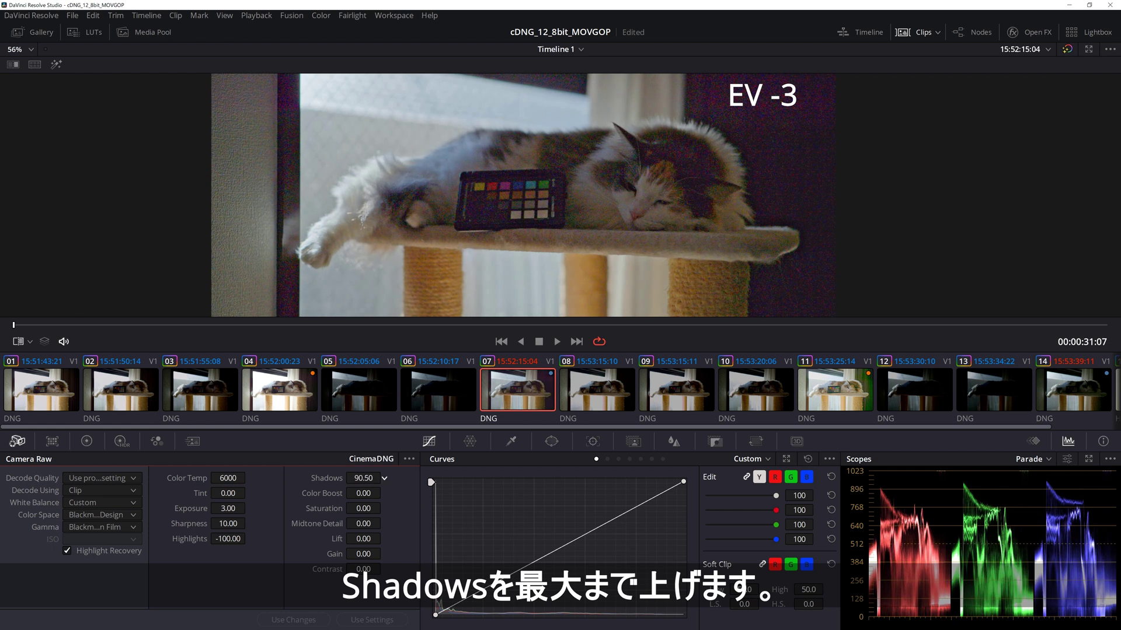
{"action": "left_click", "coordinate": [1084, 387]}
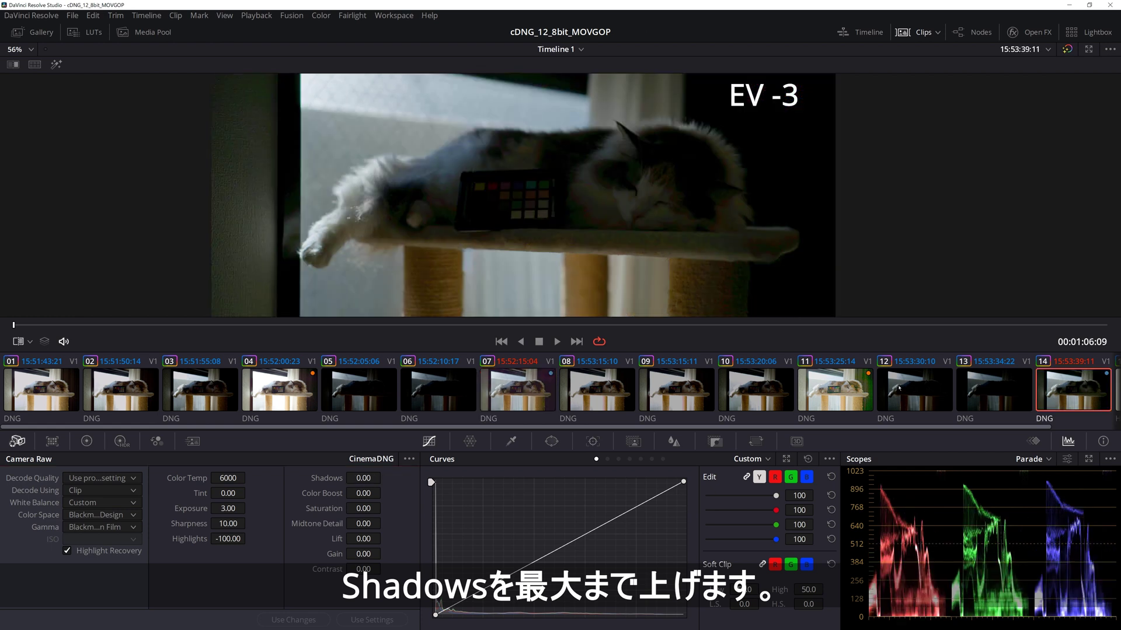
{"action": "left_click_drag", "start_coordinate": [362, 477], "coordinate": [385, 478]}
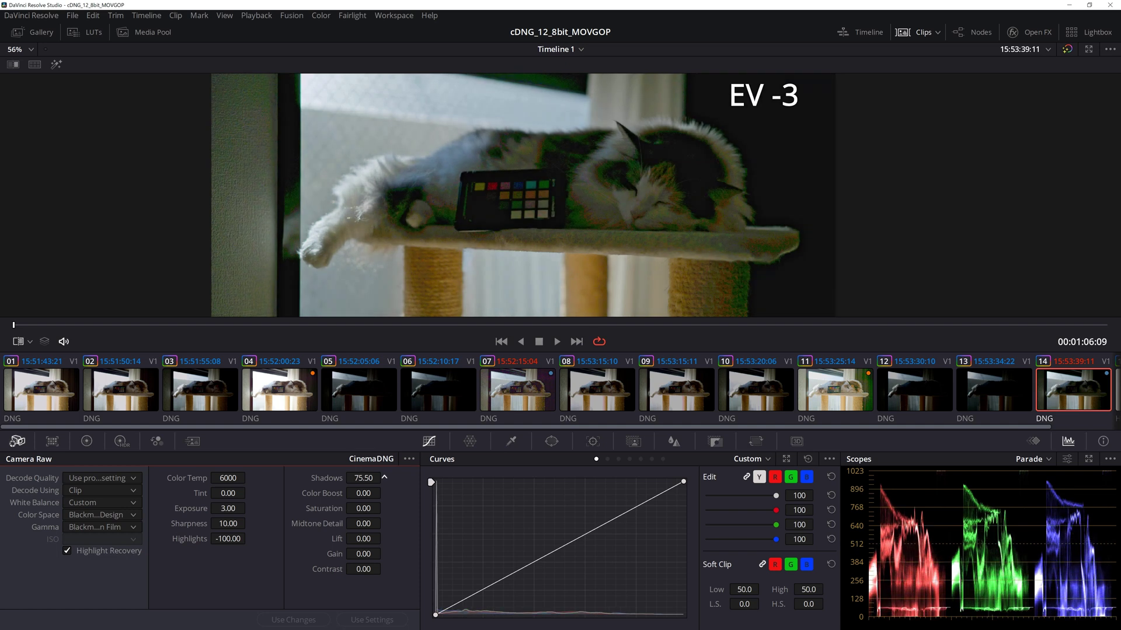
- Flip between clips 07 and 14 to compare, ending on 07 with the node graph shown
{"action": "left_click", "coordinate": [515, 391]}
{"action": "left_click", "coordinate": [1061, 381]}
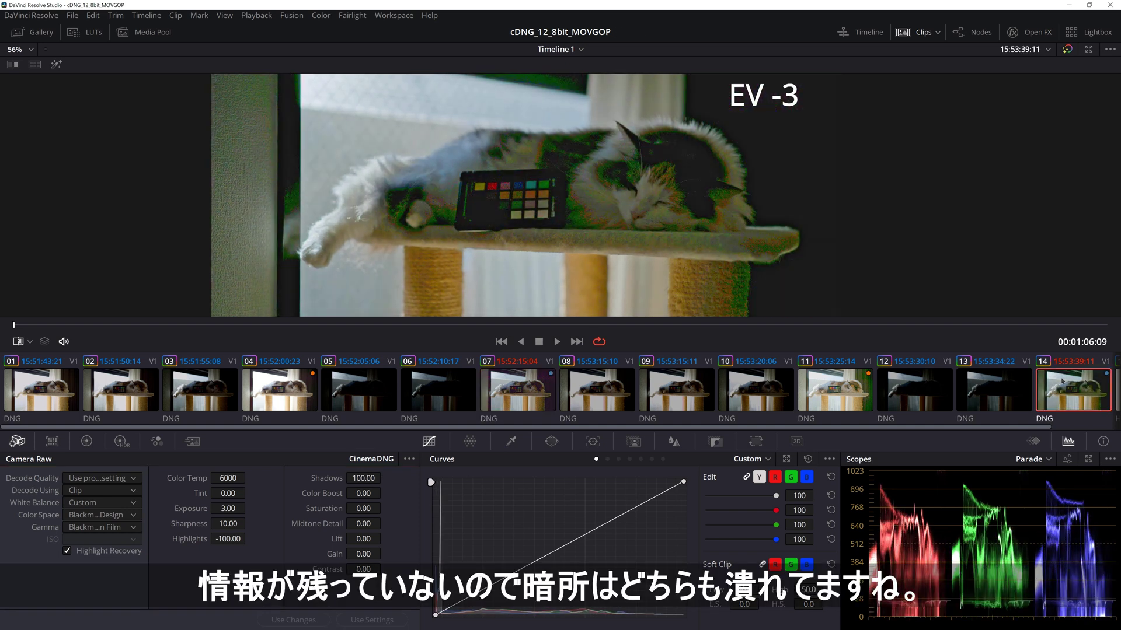
{"action": "left_click", "coordinate": [506, 389]}
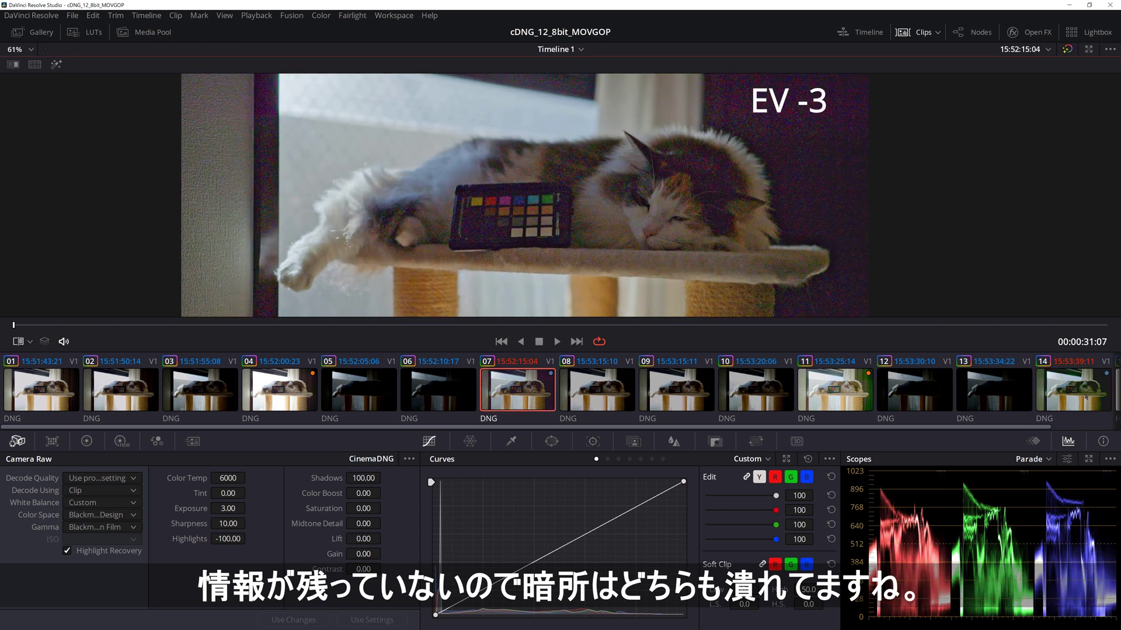
{"action": "left_click", "coordinate": [1086, 397]}
{"action": "left_click", "coordinate": [540, 396]}
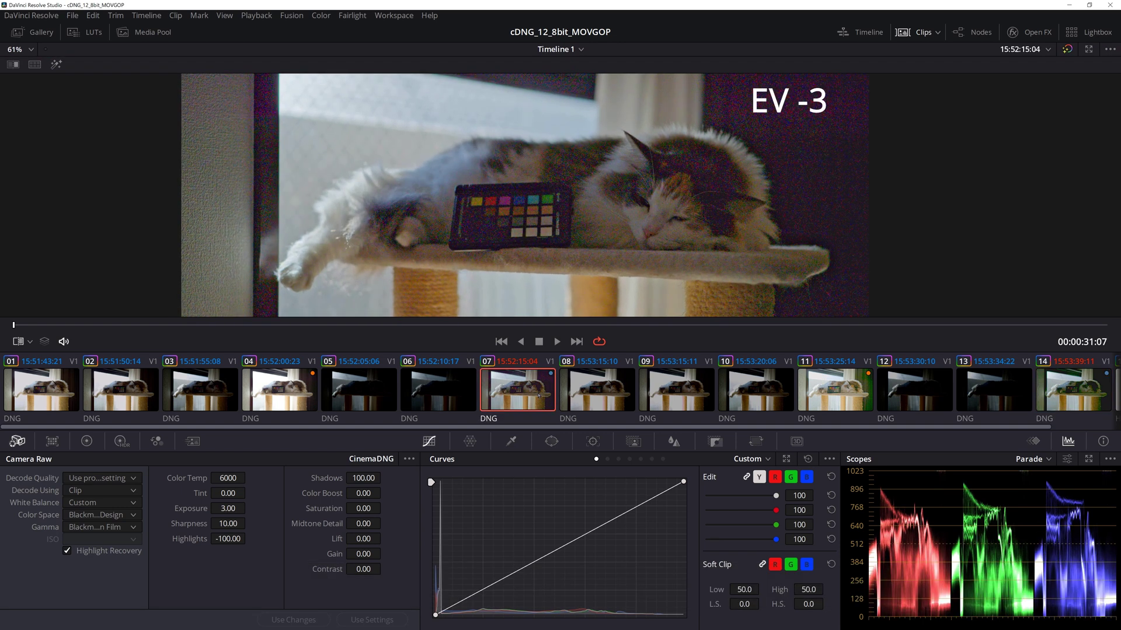
{"action": "left_click", "coordinate": [960, 32]}
- Compare the 12bit EV -1 clip 05 against 8bit clip 12, ending on clip 05's Exposure field
{"action": "middle_click", "coordinate": [419, 392]}
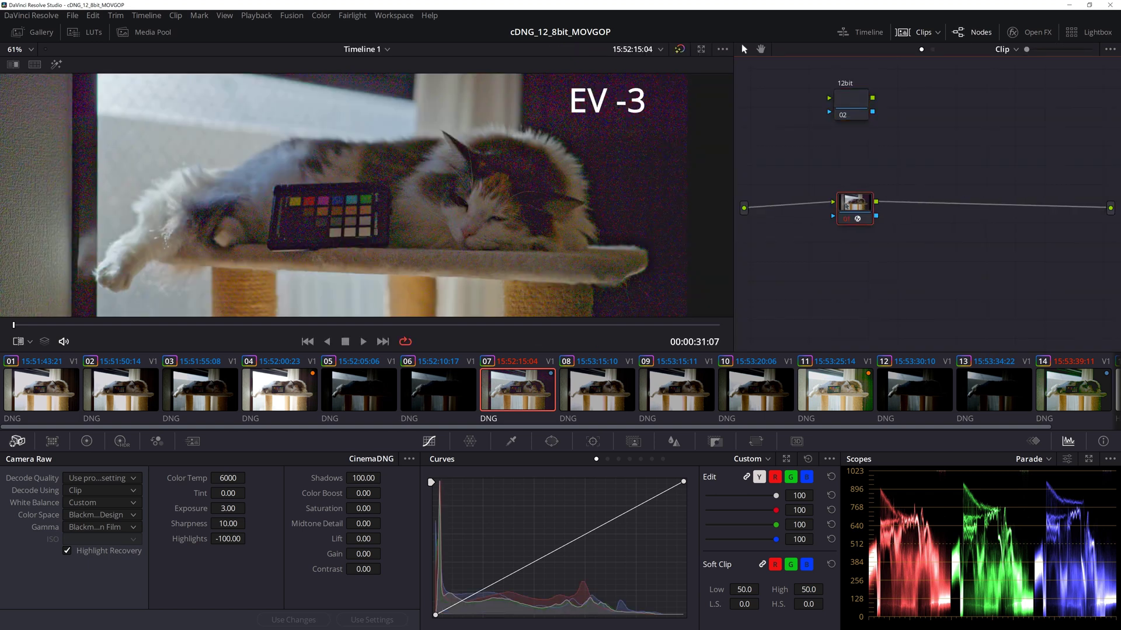
{"action": "left_click", "coordinate": [383, 393]}
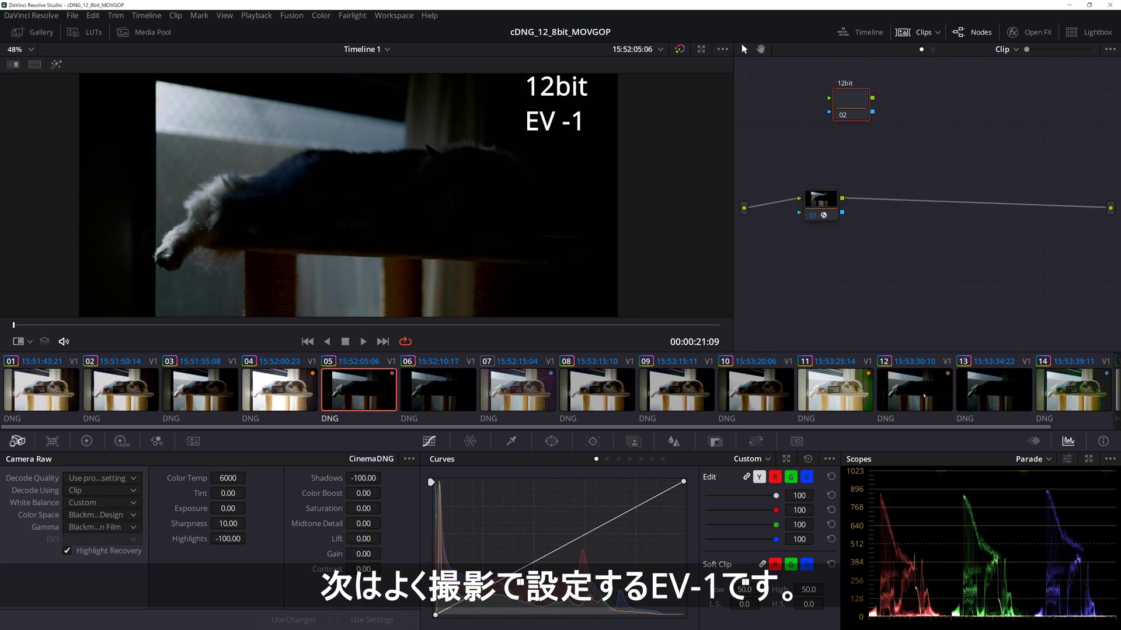
{"action": "left_click", "coordinate": [924, 396]}
{"action": "left_click", "coordinate": [383, 394]}
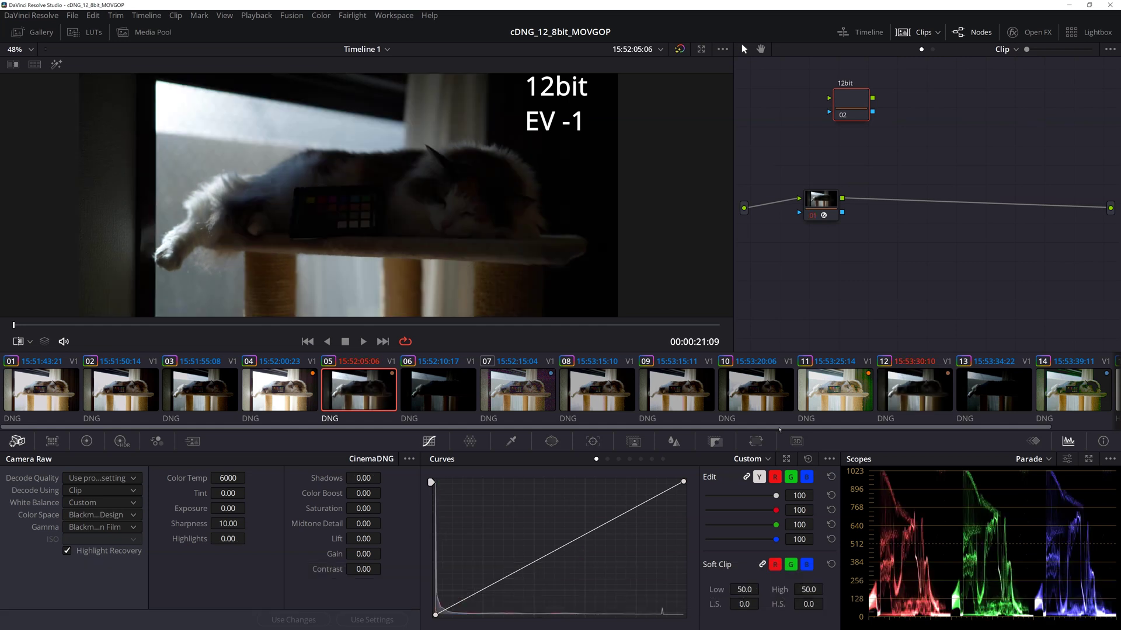
{"action": "left_click", "coordinate": [926, 395]}
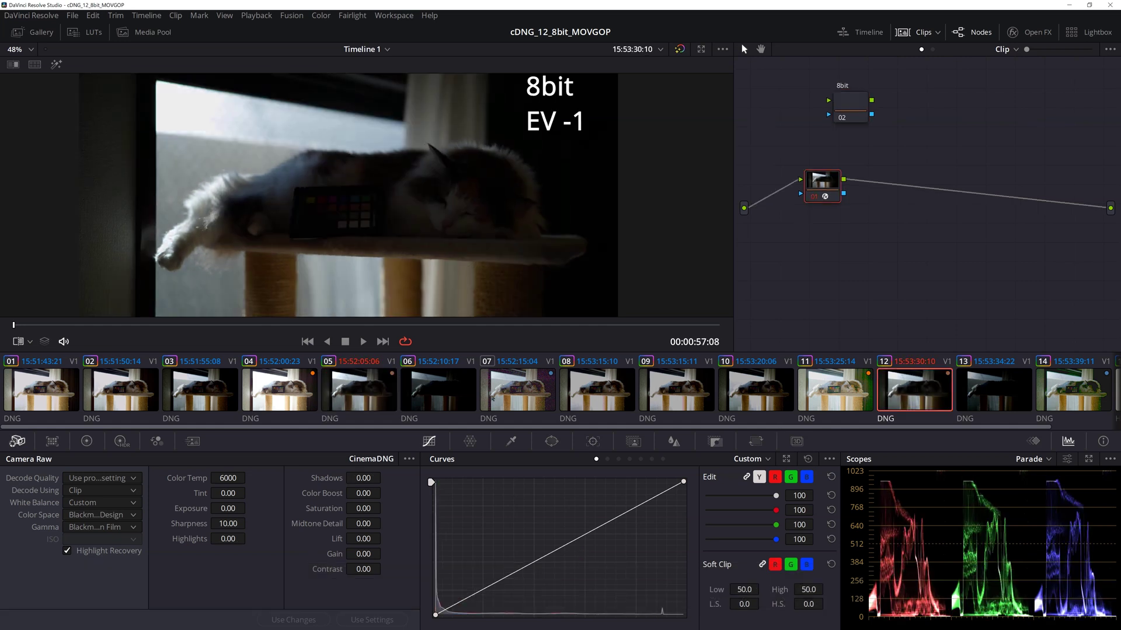
{"action": "left_click", "coordinate": [370, 389]}
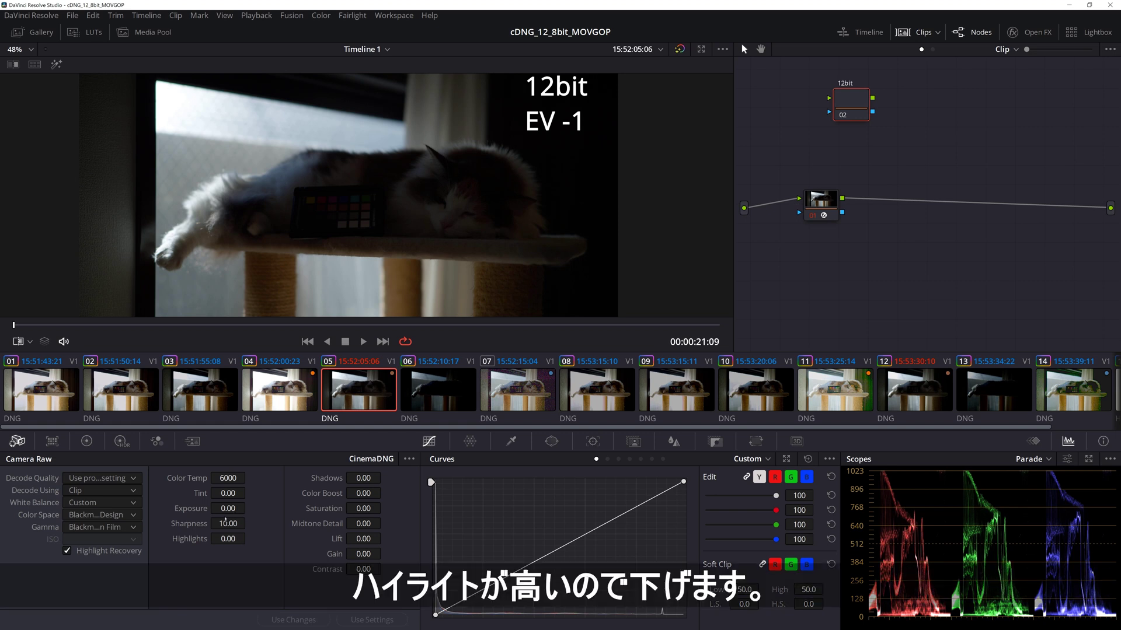
{"action": "left_click", "coordinate": [227, 509]}
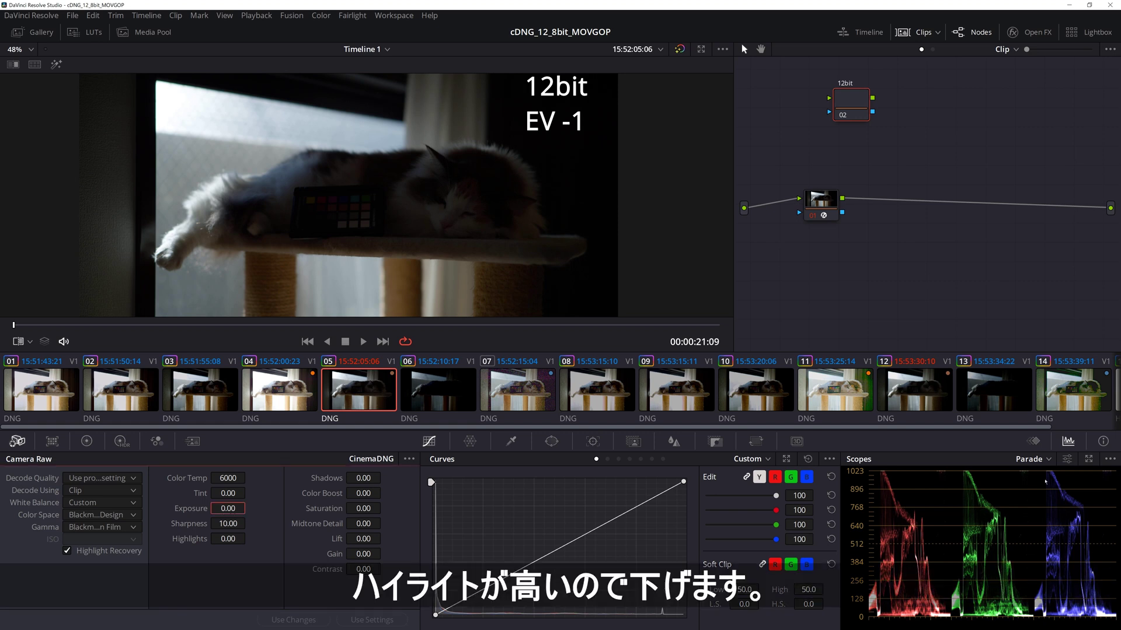
- Set Highlights to -100 on 12bit clip 05, briefly comparing with 8bit clip 12
{"action": "key", "text": "Tab"}
{"action": "key", "text": "Tab"}
{"action": "type", "text": "-100"}
{"action": "key", "text": "Return"}
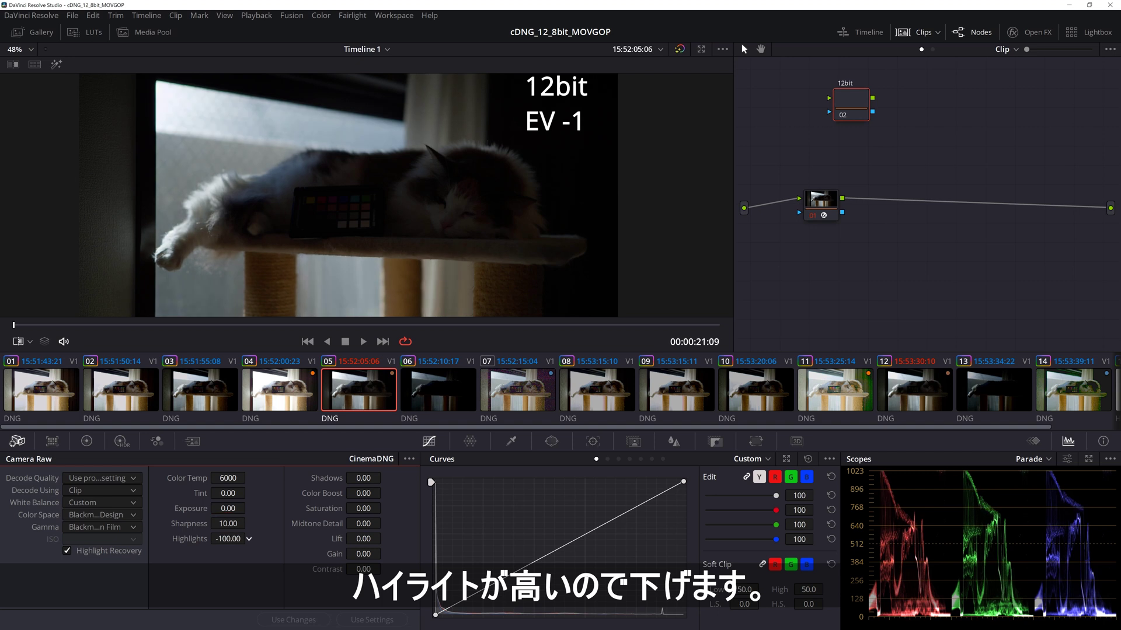
{"action": "left_click", "coordinate": [934, 408]}
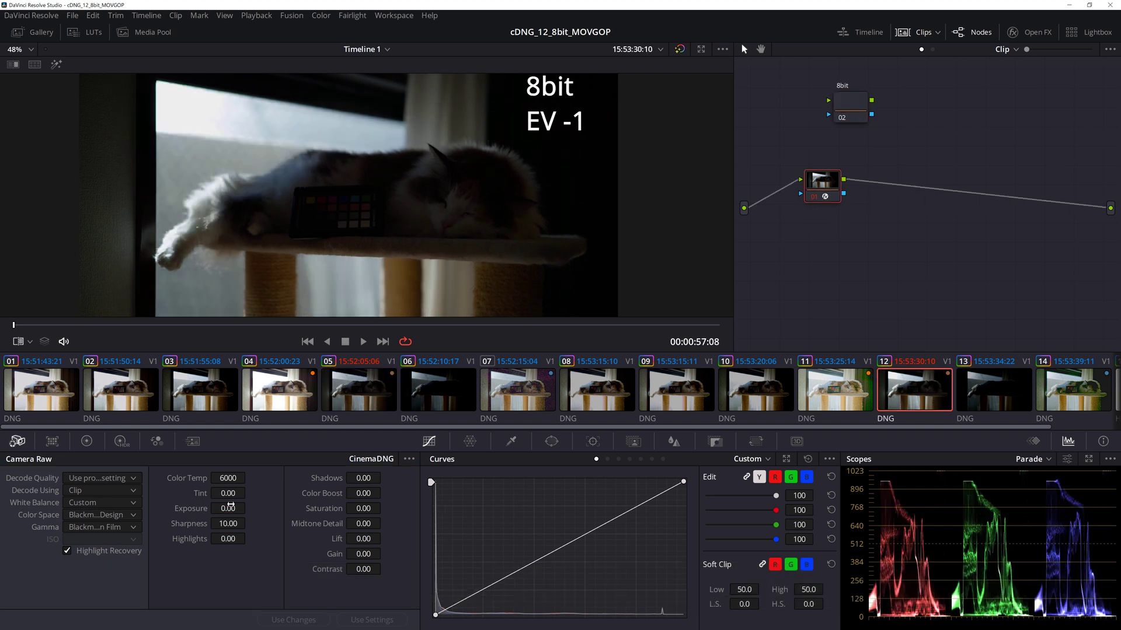
{"action": "left_click", "coordinate": [359, 390]}
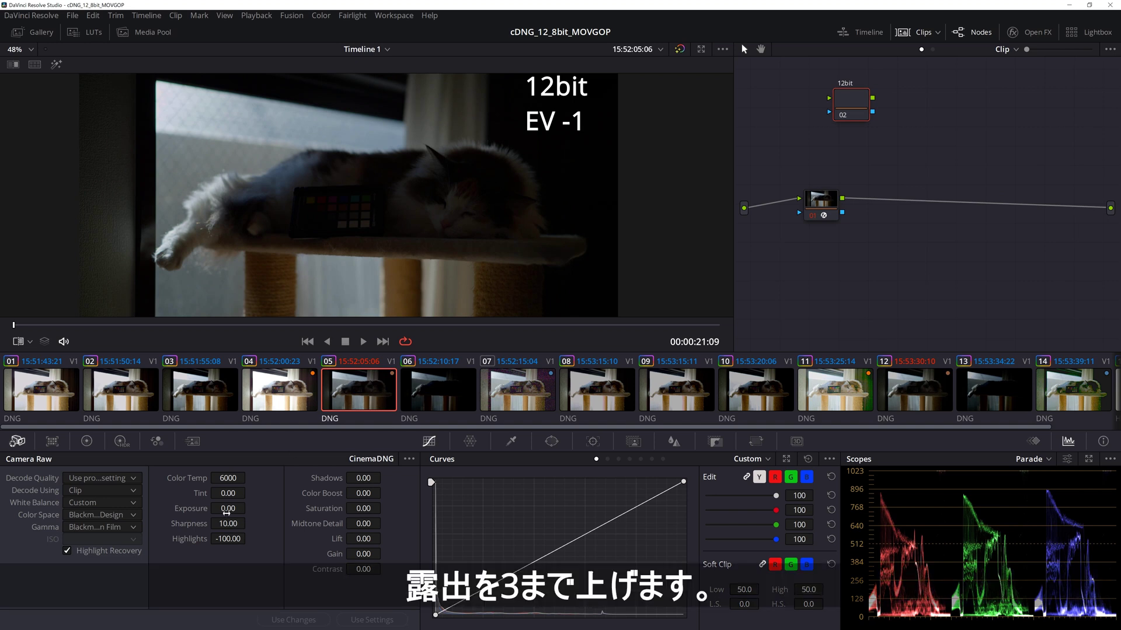
- Set Camera Raw Exposure to 3.00 on both the 12bit and 8bit EV -1 clips
{"action": "mouse_move", "coordinate": [226, 512]}
{"action": "left_mouse_down"}
{"action": "mouse_move", "coordinate": [248, 508]}
{"action": "mouse_move", "coordinate": [227, 512]}
{"action": "left_mouse_up"}
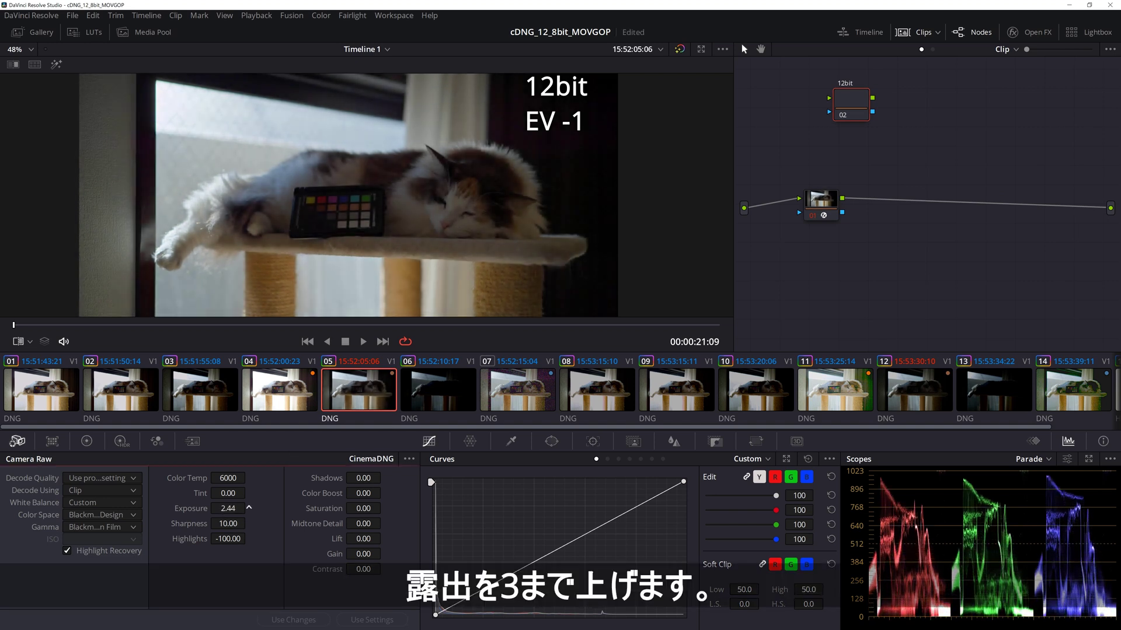
{"action": "left_click", "coordinate": [226, 509]}
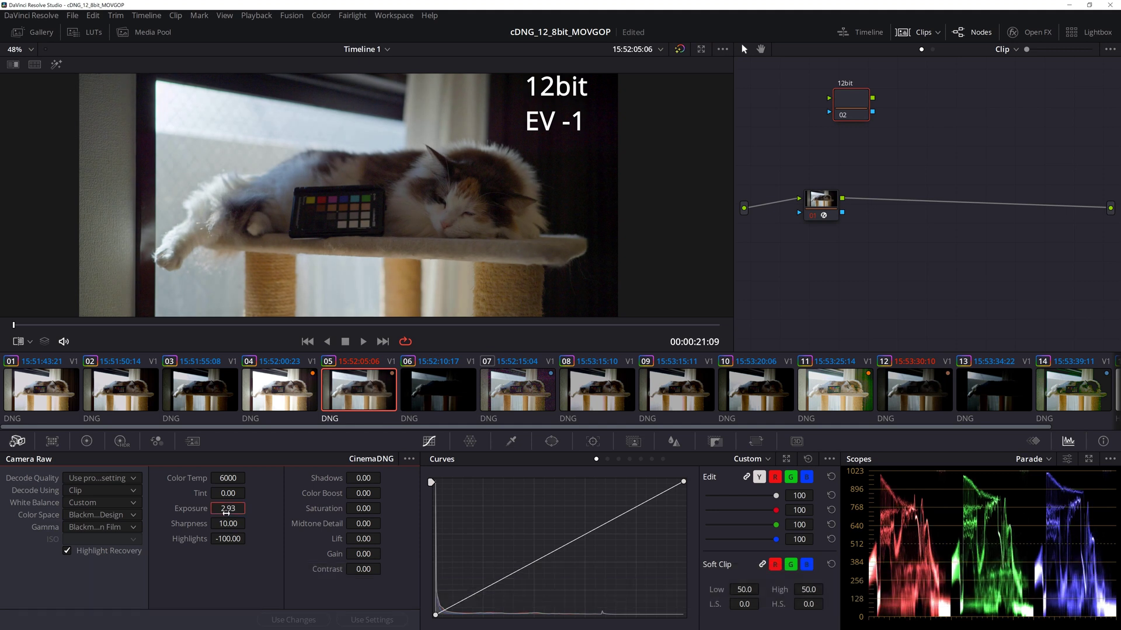
{"action": "type", "text": "3"}
{"action": "key", "text": "Return"}
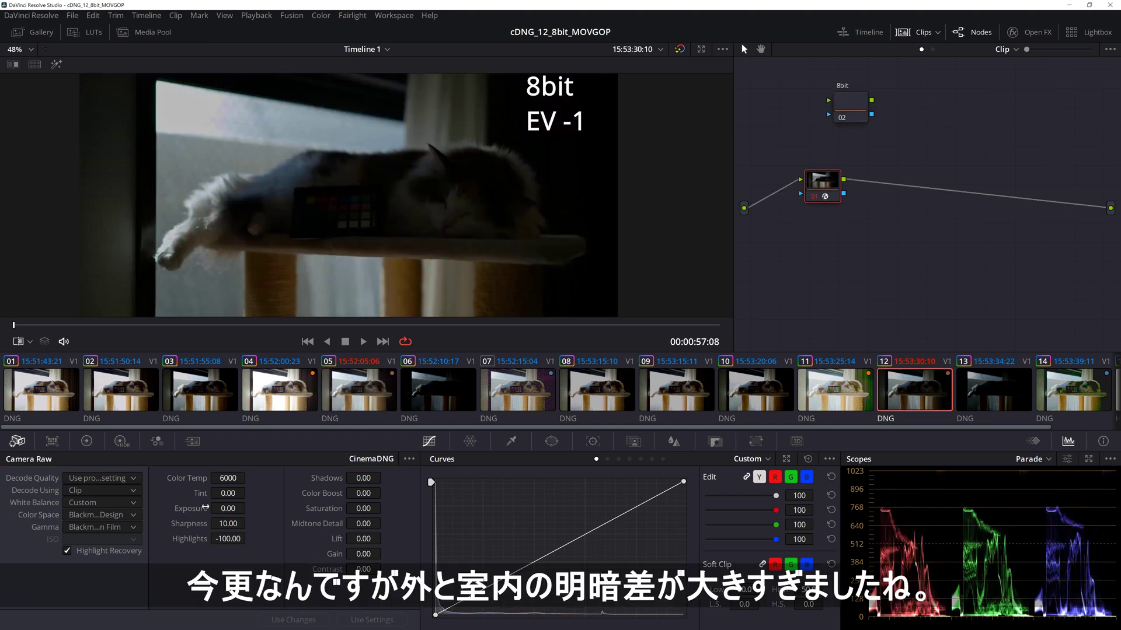
{"action": "left_click", "coordinate": [222, 509]}
{"action": "type", "text": "3"}
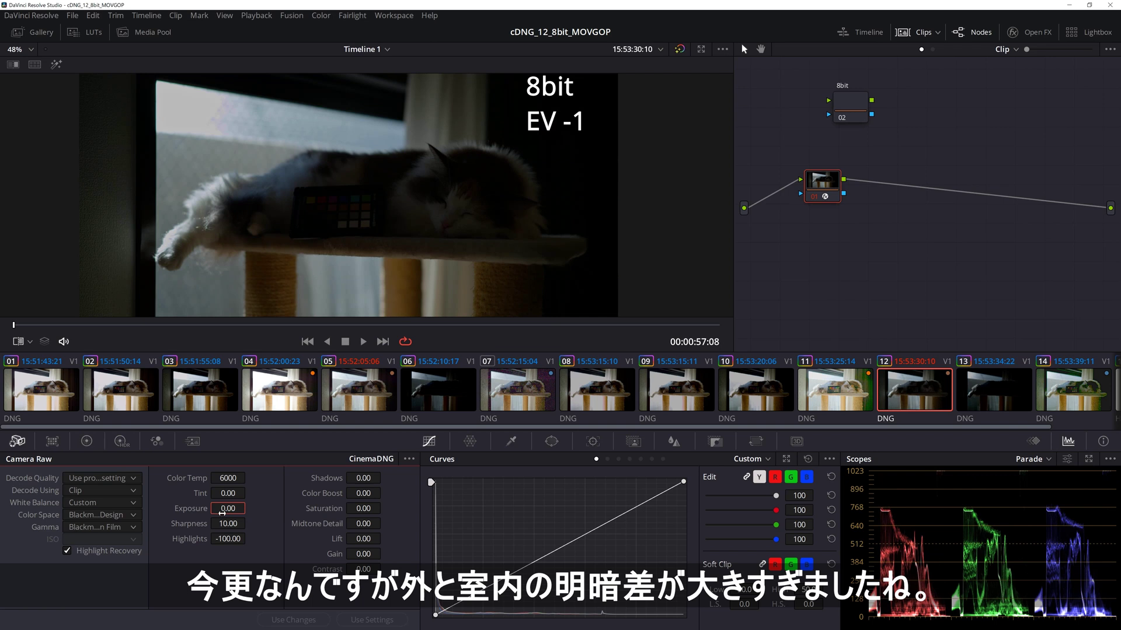
{"action": "key", "text": "Return"}
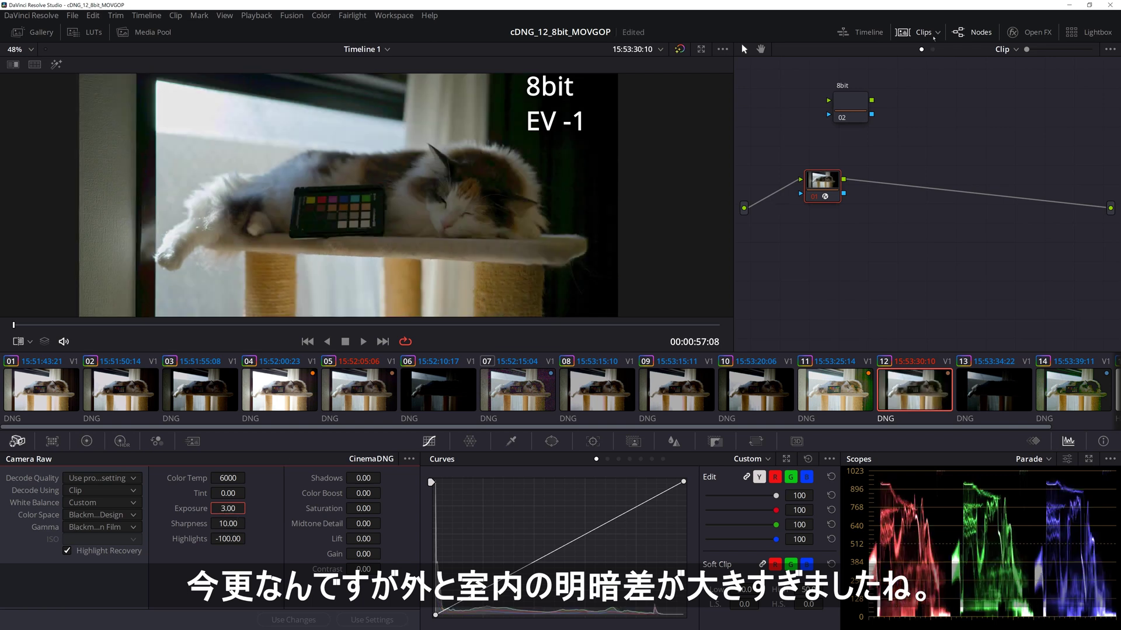
- Hide the node graph, zoom the viewer, and switch from clip 05 to 8bit EV -1 clip 12
{"action": "left_click", "coordinate": [970, 32]}
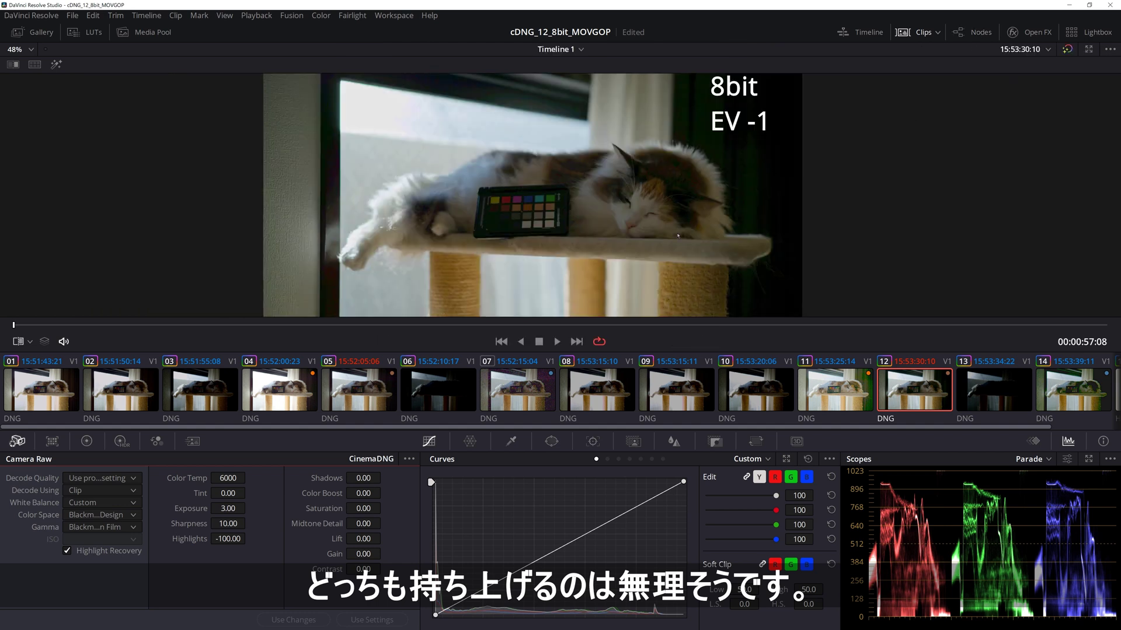
{"action": "scroll", "coordinate": [677, 235], "scroll_direction": "up", "scroll_amount": 2}
{"action": "scroll", "coordinate": [654, 233], "scroll_direction": "up", "scroll_amount": 2}
{"action": "scroll", "coordinate": [625, 231], "scroll_direction": "up", "scroll_amount": 1}
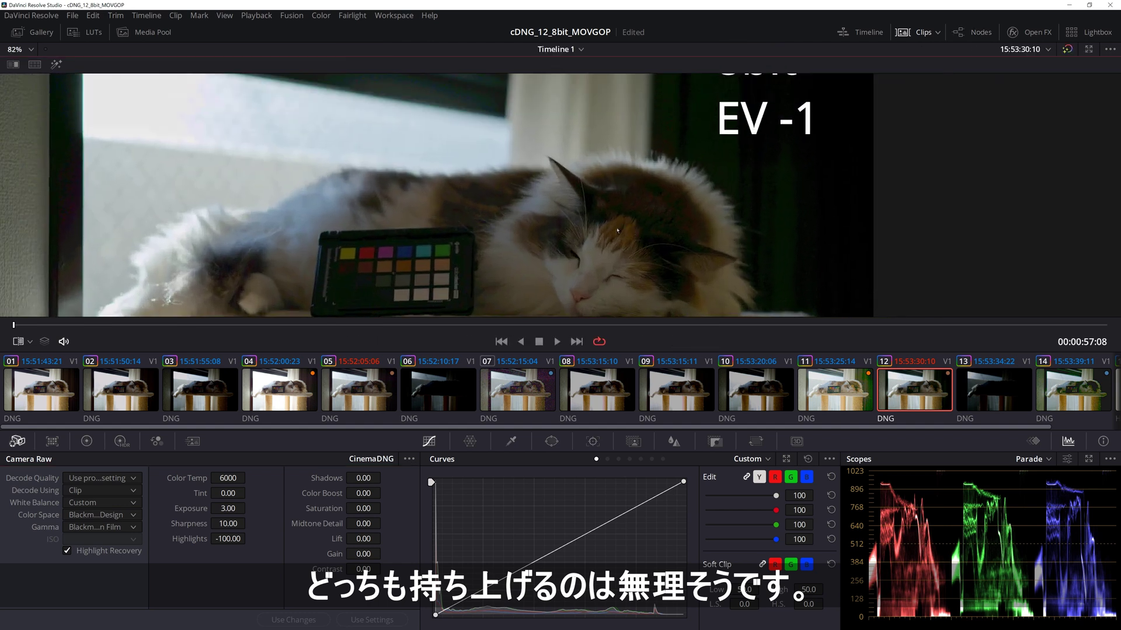
{"action": "scroll", "coordinate": [618, 231], "scroll_direction": "down", "scroll_amount": 2}
{"action": "scroll", "coordinate": [634, 230], "scroll_direction": "up", "scroll_amount": 3}
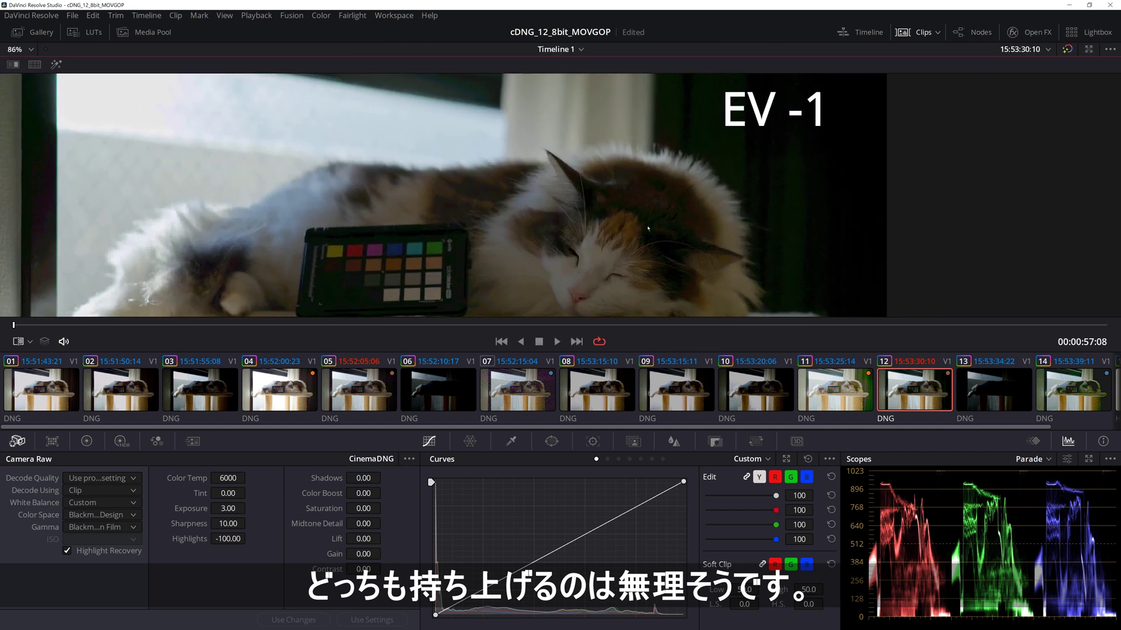
{"action": "left_click", "coordinate": [363, 399]}
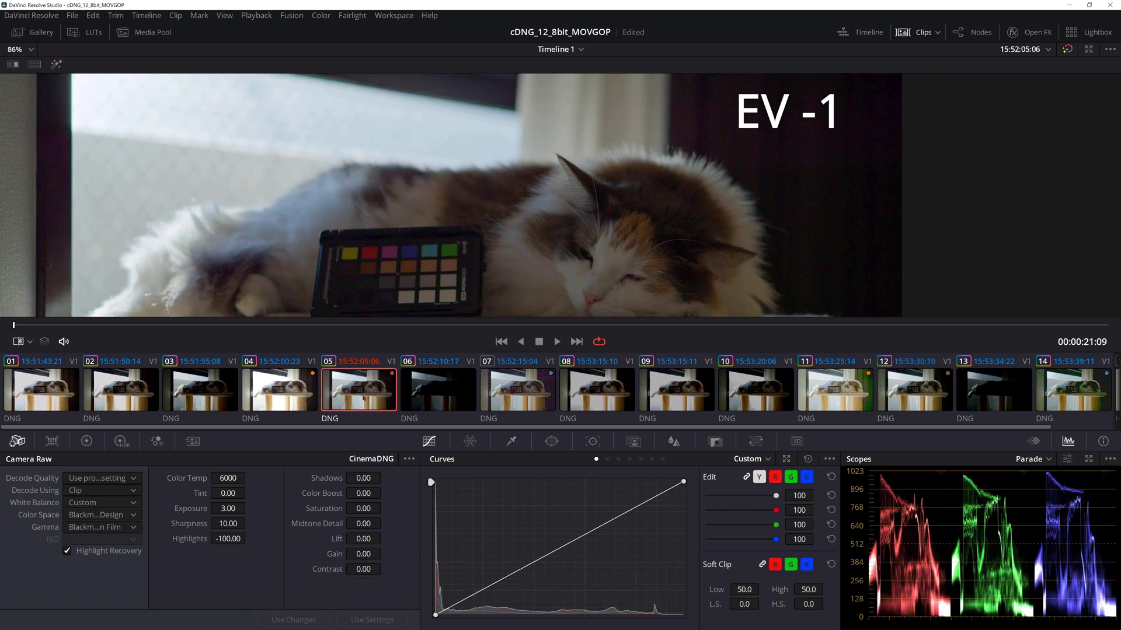
{"action": "left_click", "coordinate": [916, 390]}
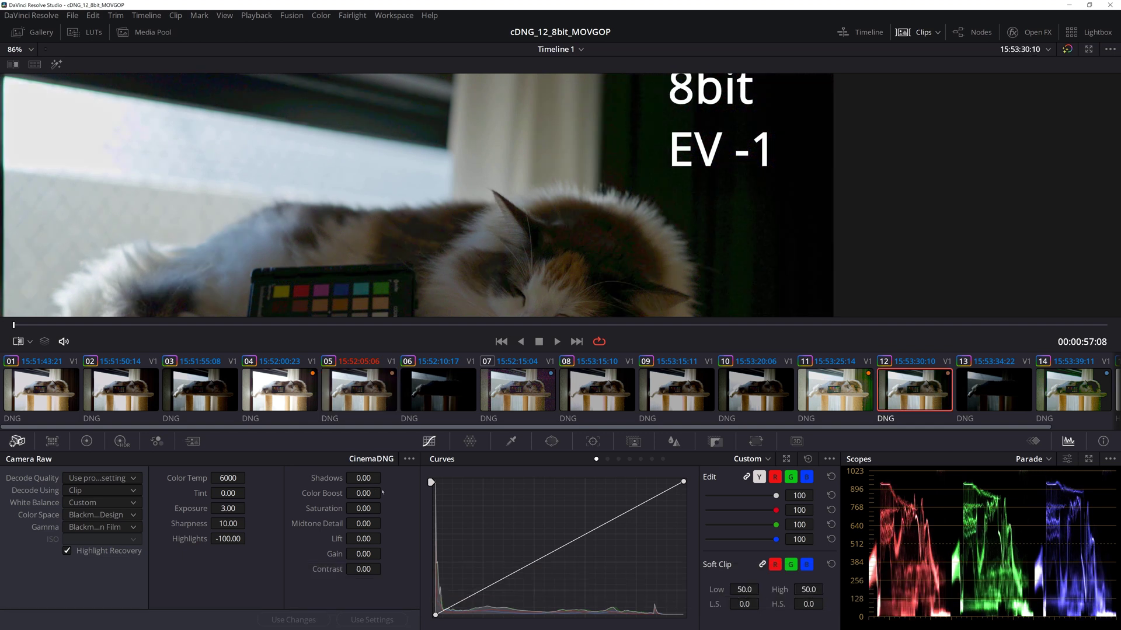
- Raise Shadows to 100 on the 8bit and 12bit EV -1 clips, then zoom and reposition the viewer
{"action": "left_click_drag", "start_coordinate": [363, 479], "coordinate": [384, 478]}
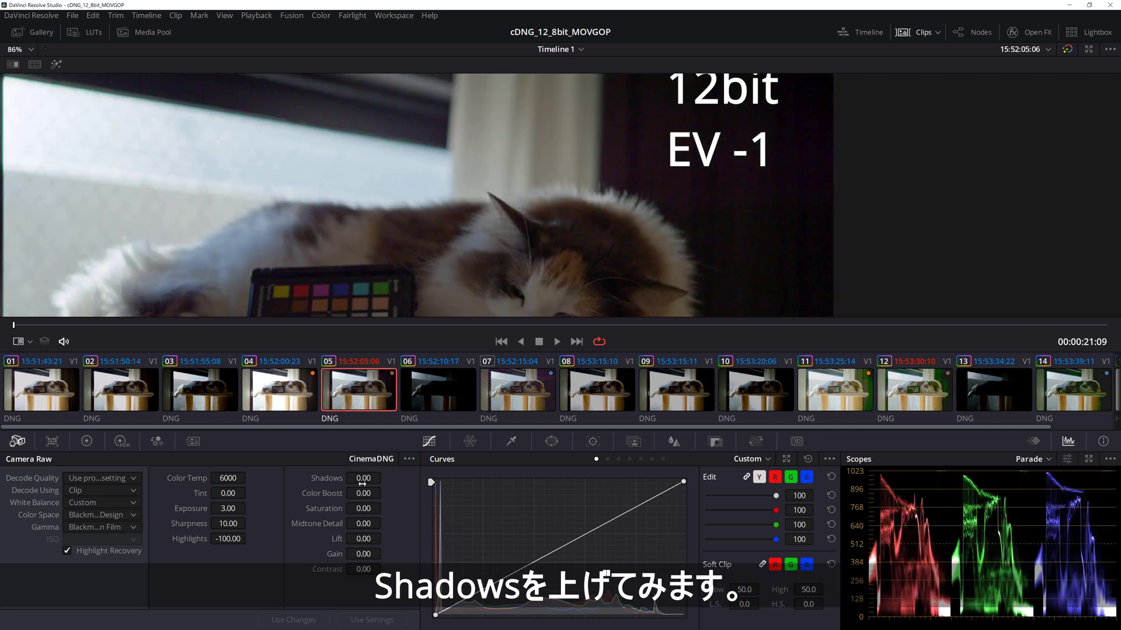
{"action": "left_click_drag", "start_coordinate": [363, 478], "coordinate": [385, 477]}
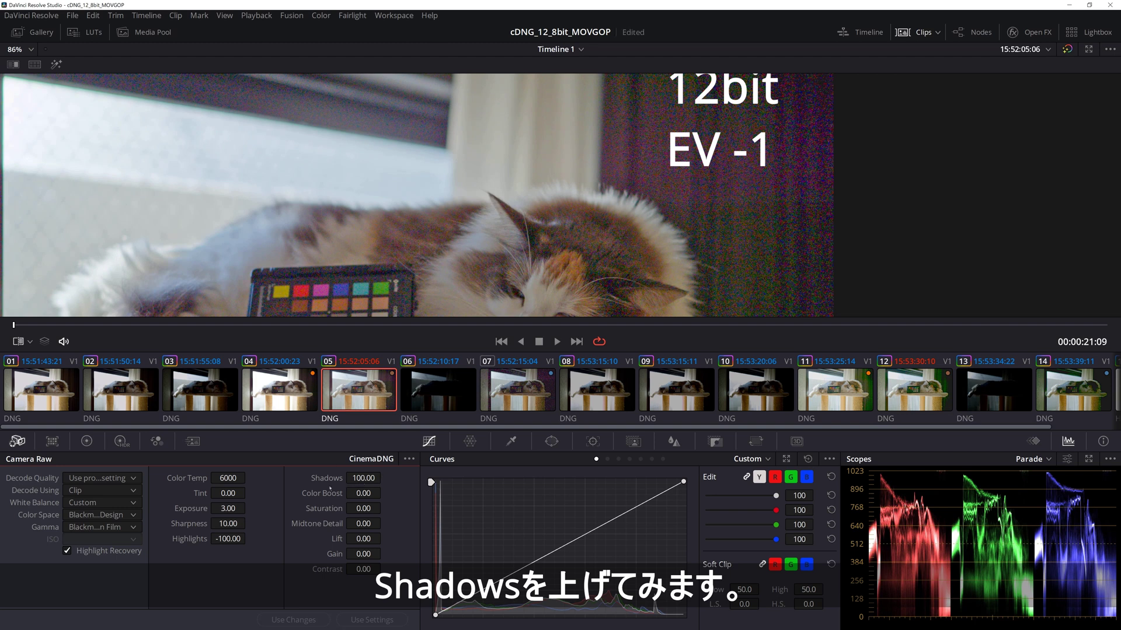
{"action": "scroll", "coordinate": [619, 194], "scroll_direction": "down", "scroll_amount": 3}
{"action": "scroll", "coordinate": [619, 194], "scroll_direction": "down", "scroll_amount": 2}
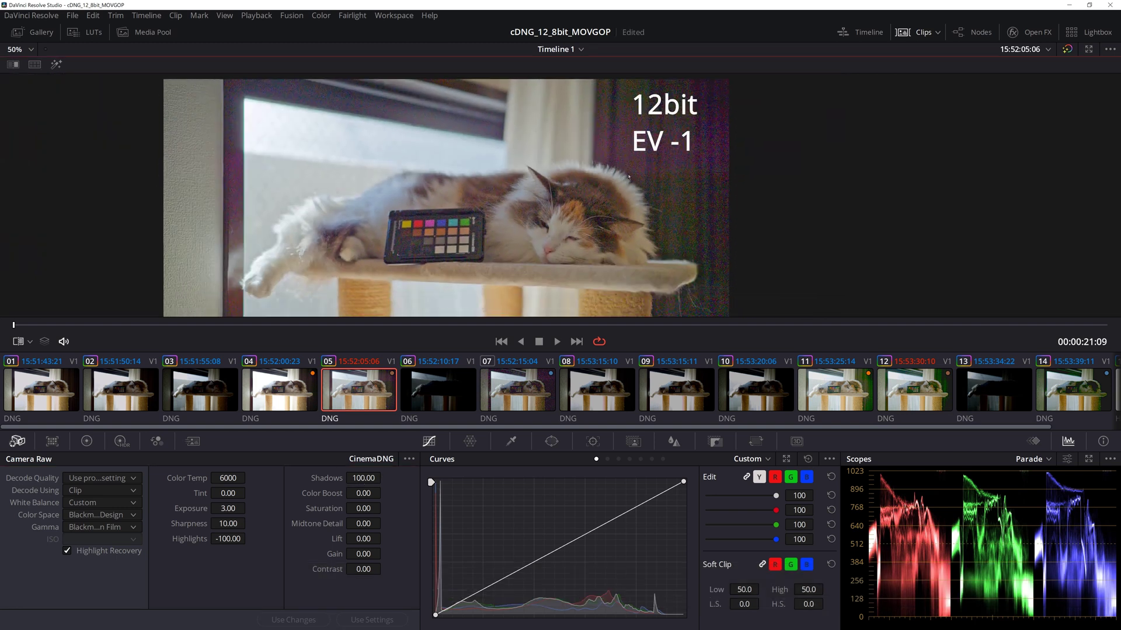
{"action": "scroll", "coordinate": [653, 176], "scroll_direction": "down", "scroll_amount": 1}
{"action": "left_click_drag", "start_coordinate": [652, 177], "coordinate": [661, 172]}
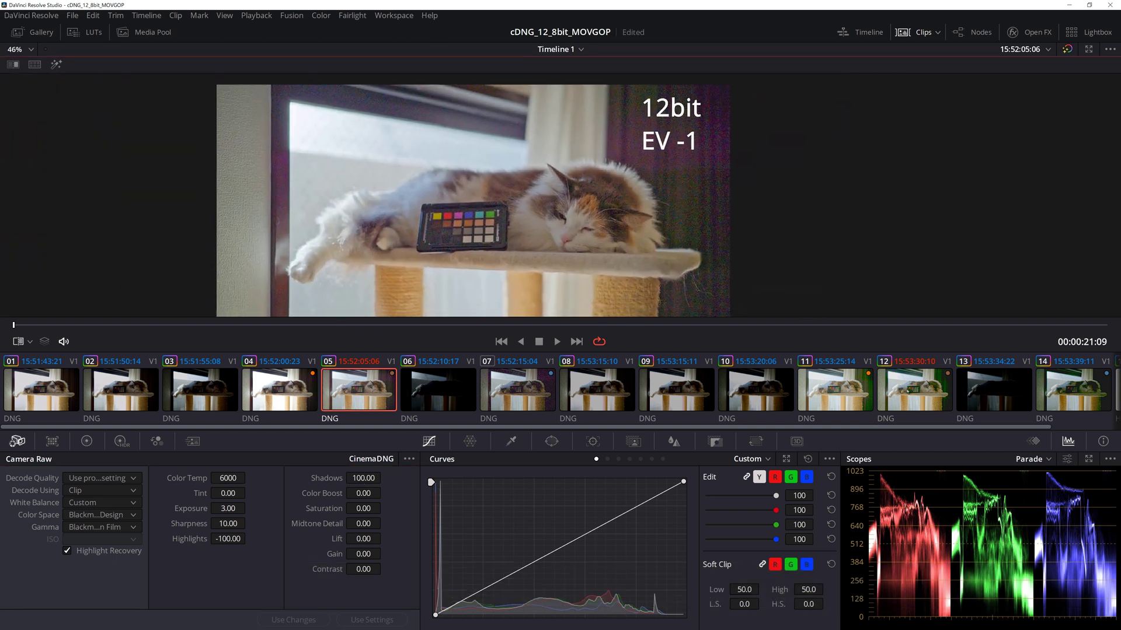
- Flip between the 12bit and 8bit EV -1 clips to compare noise and color cast
{"action": "left_click", "coordinate": [978, 390]}
{"action": "left_click", "coordinate": [892, 380]}
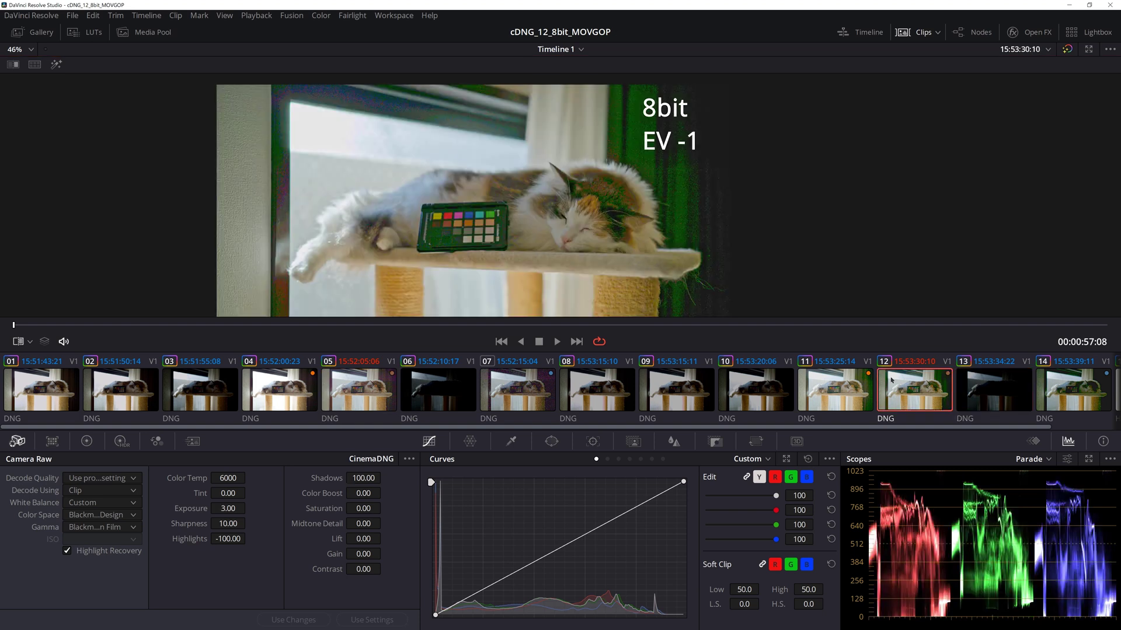
{"action": "left_click", "coordinate": [666, 176]}
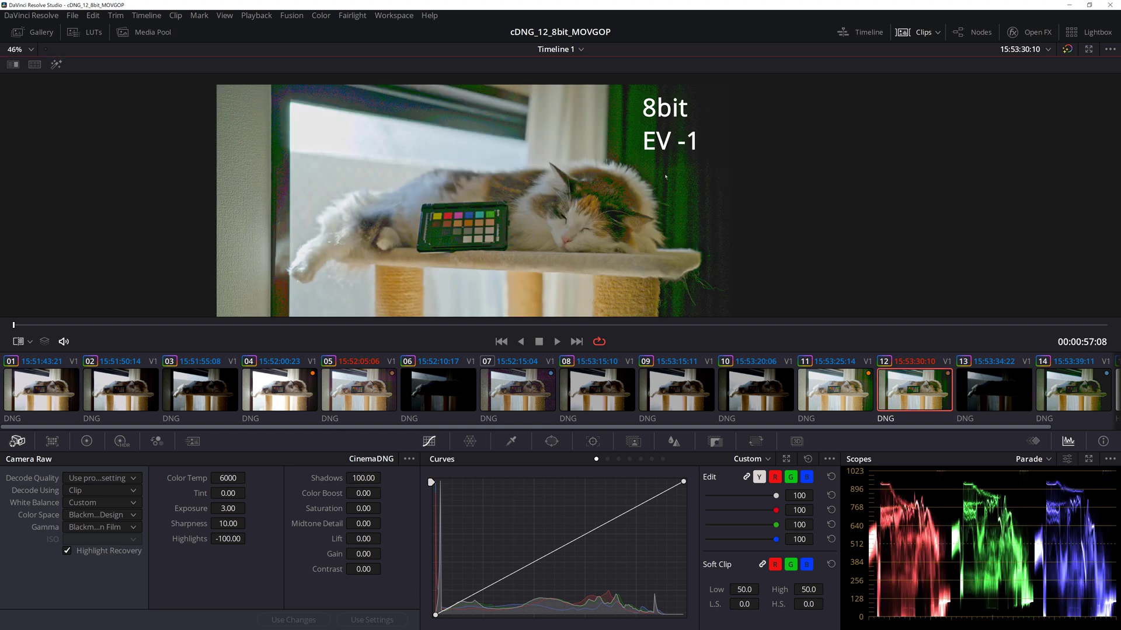
{"action": "scroll", "coordinate": [626, 164], "scroll_direction": "up", "scroll_amount": 3}
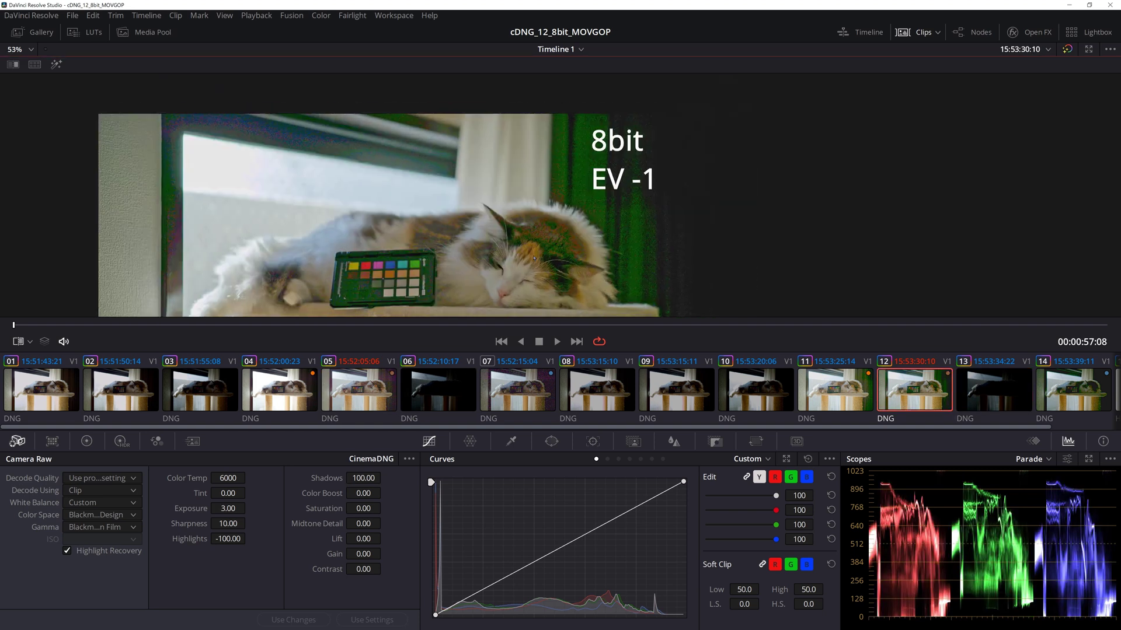
{"action": "scroll", "coordinate": [533, 211], "scroll_direction": "up", "scroll_amount": 2}
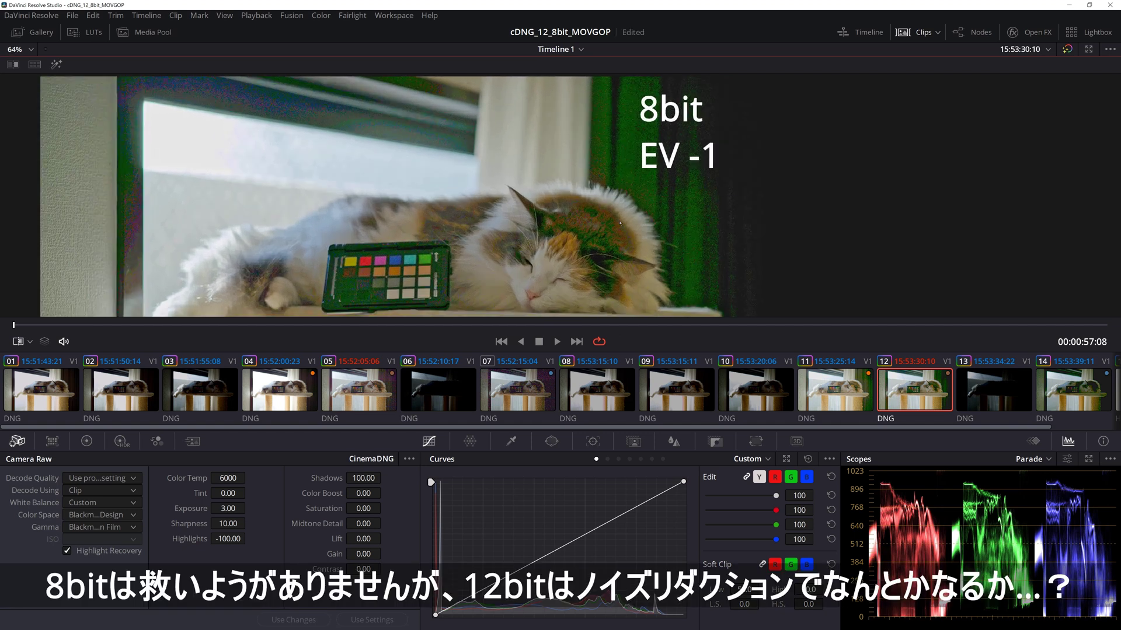
{"action": "left_click", "coordinate": [361, 397]}
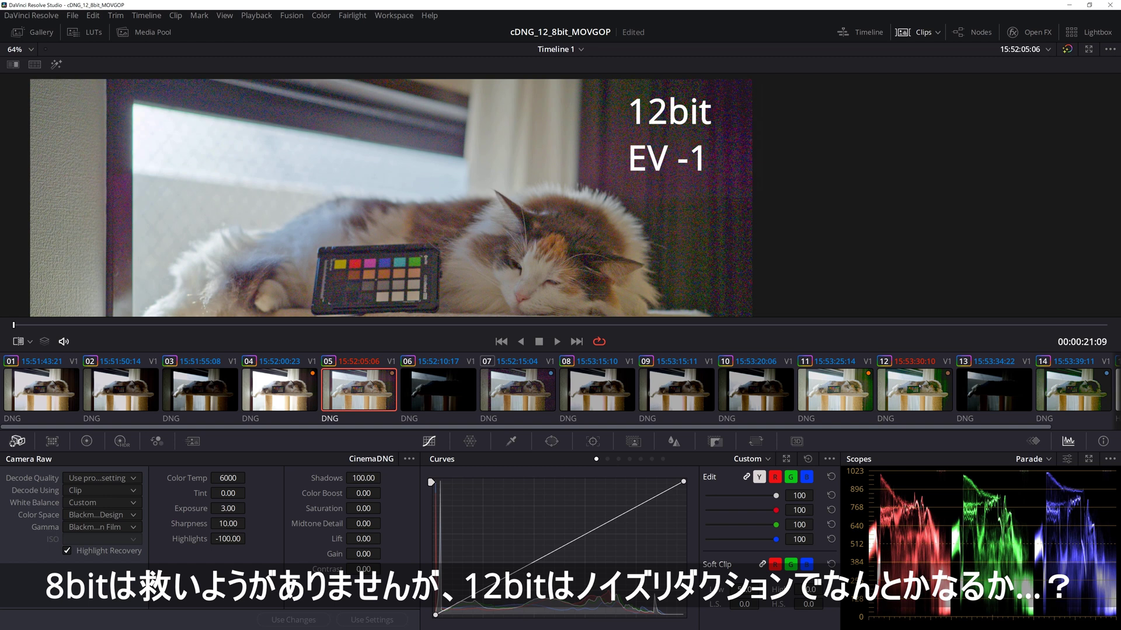
{"action": "left_click", "coordinate": [360, 391]}
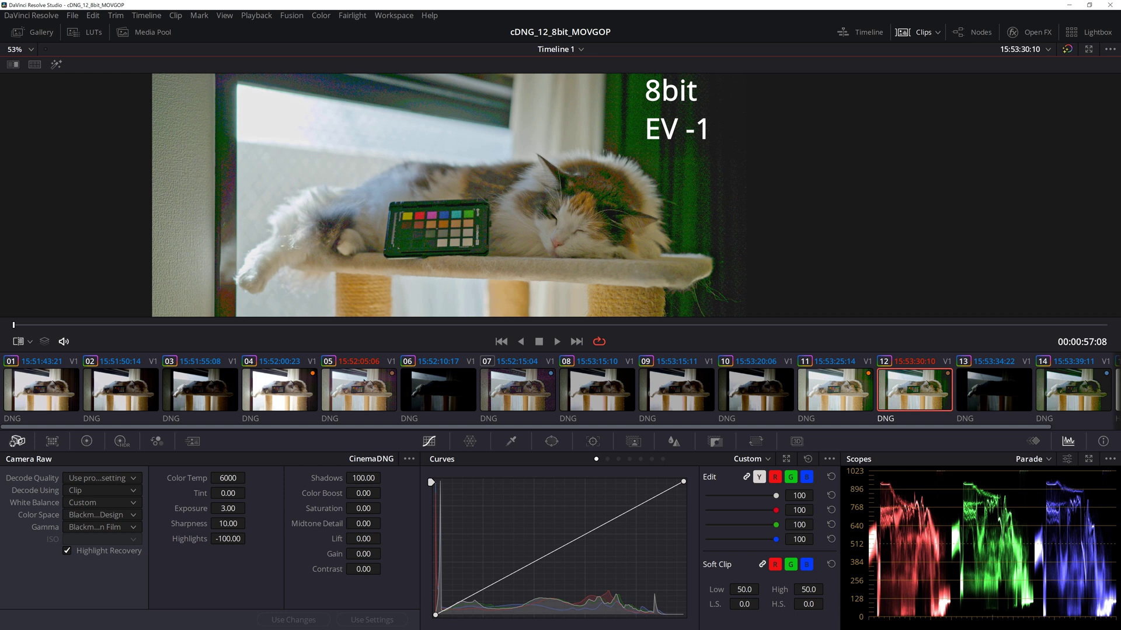
{"action": "left_click", "coordinate": [364, 382]}
{"action": "scroll", "coordinate": [519, 217], "scroll_direction": "up", "scroll_amount": 1}
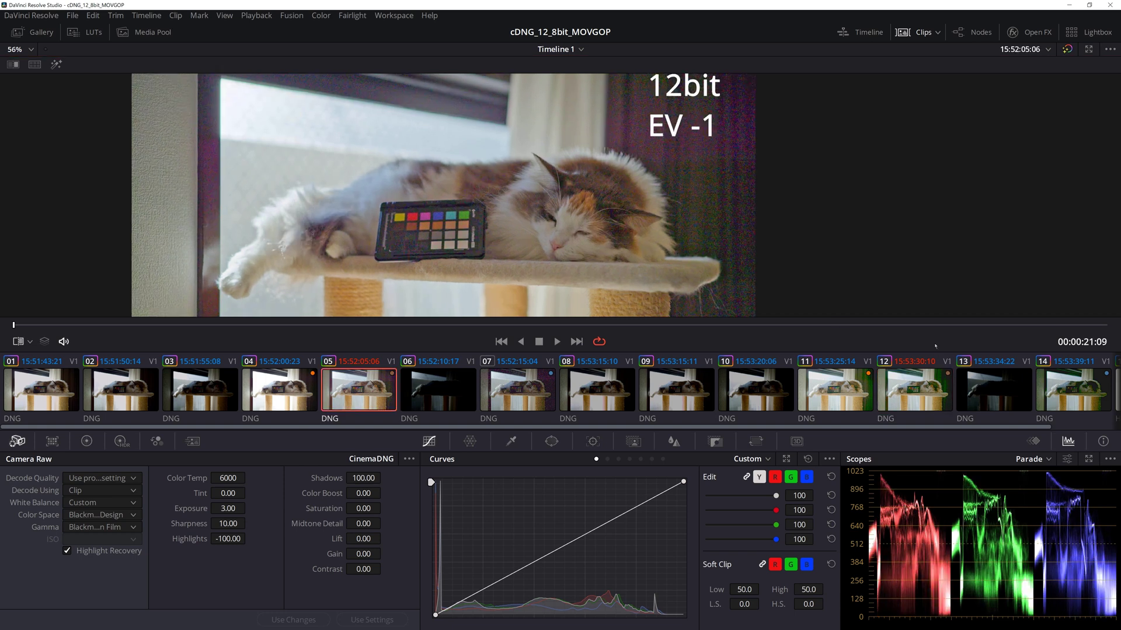
{"action": "left_click", "coordinate": [356, 390]}
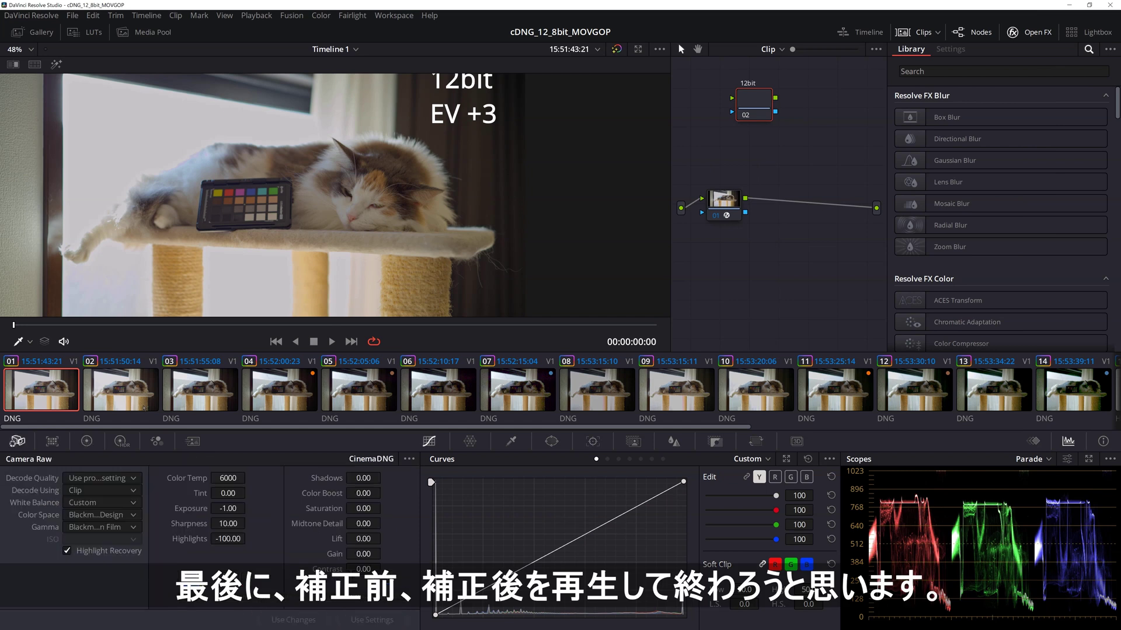
- Review the graded 12bit clips from EV +2 to EV -3, then step to 8bit EV +1 clip 10
{"action": "left_click", "coordinate": [135, 390]}
{"action": "left_click", "coordinate": [216, 389]}
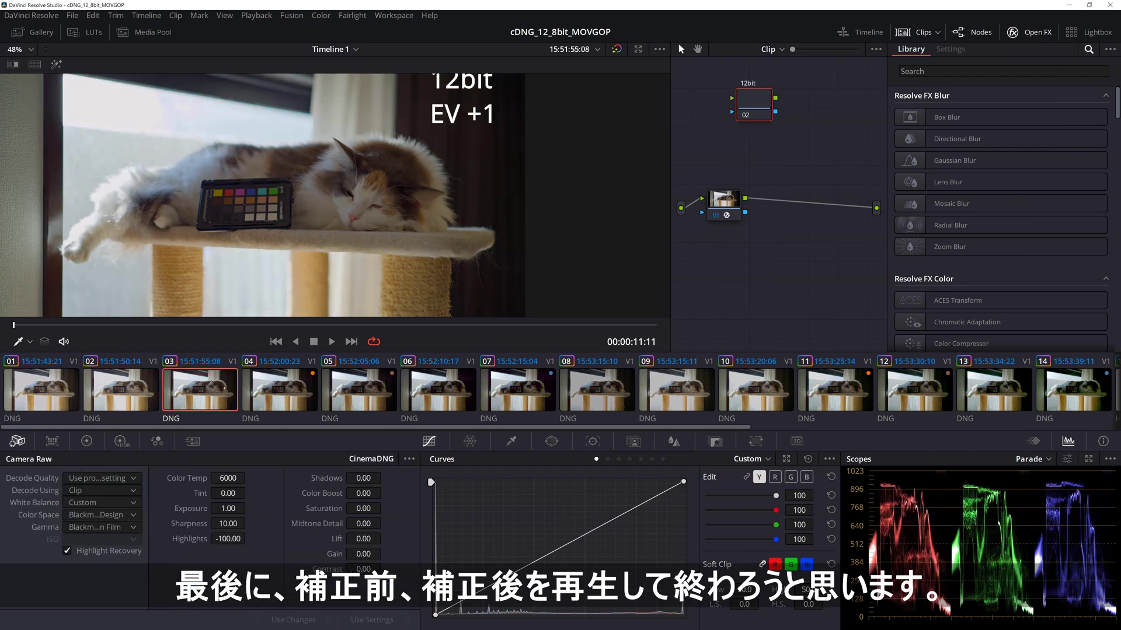
{"action": "left_click", "coordinate": [280, 389]}
{"action": "left_click", "coordinate": [362, 389]}
{"action": "left_click", "coordinate": [404, 391]}
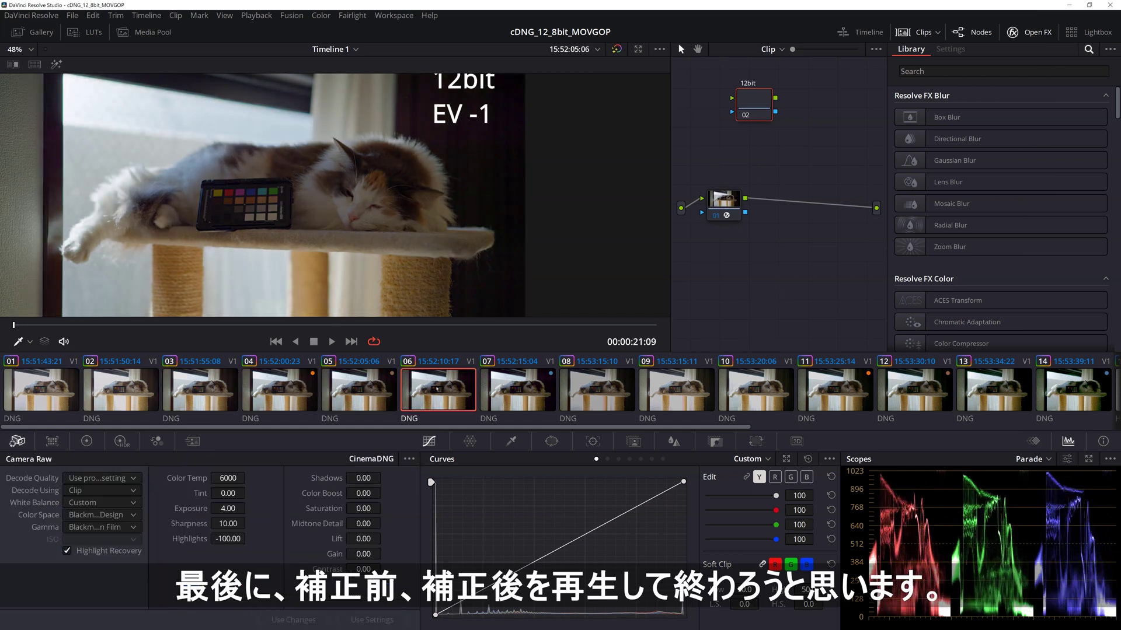
{"action": "left_click", "coordinate": [530, 390]}
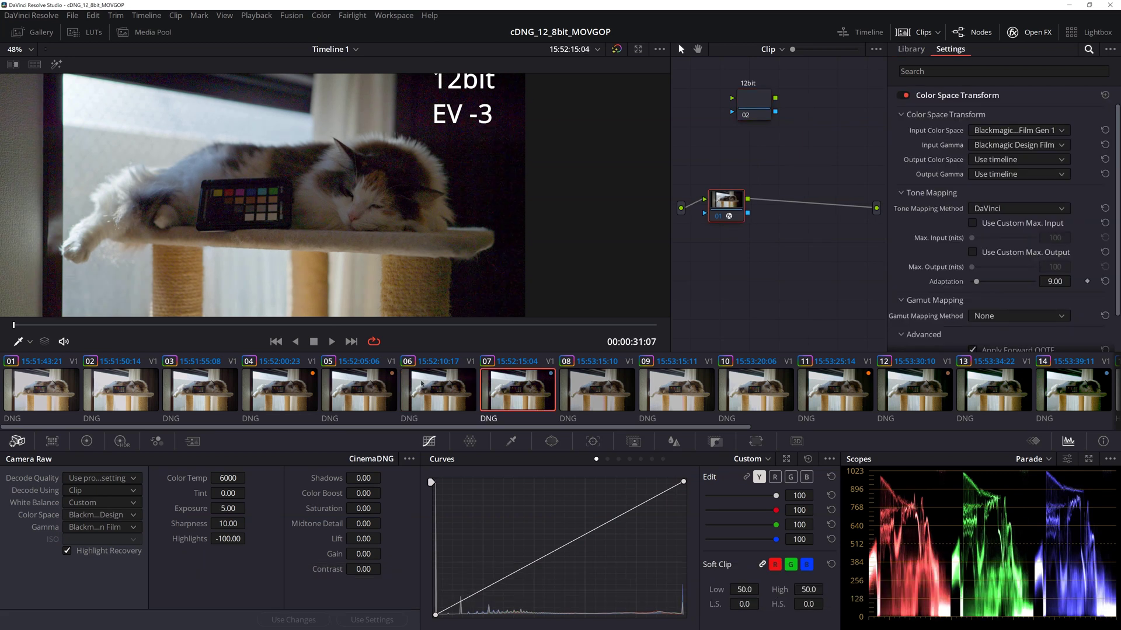
{"action": "left_click", "coordinate": [295, 383]}
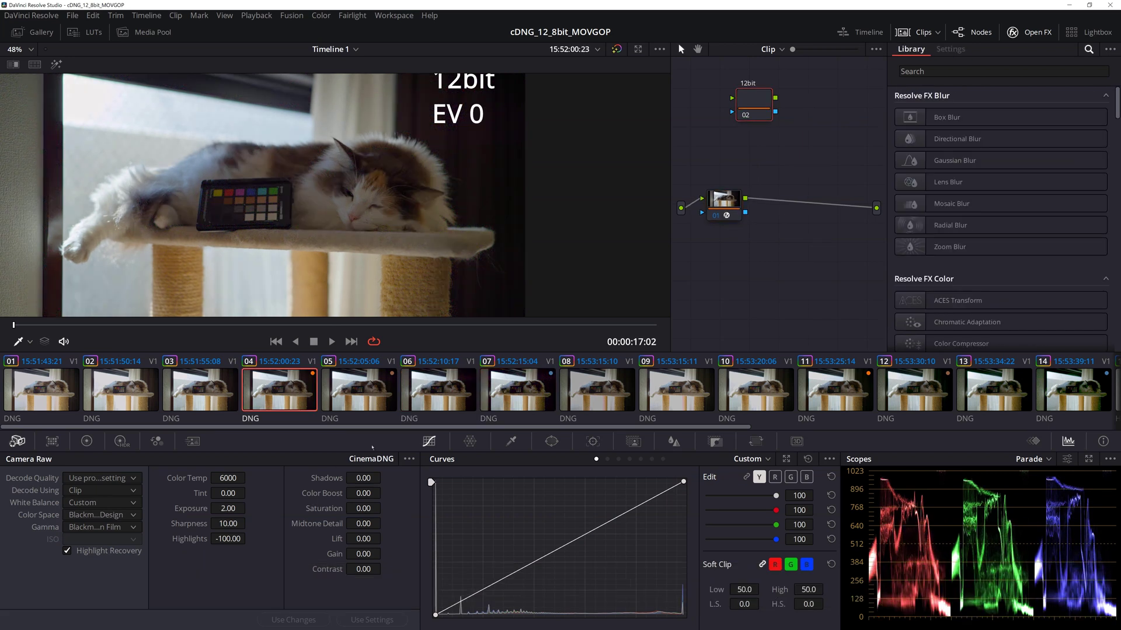
{"action": "left_click_drag", "start_coordinate": [380, 428], "coordinate": [467, 428]}
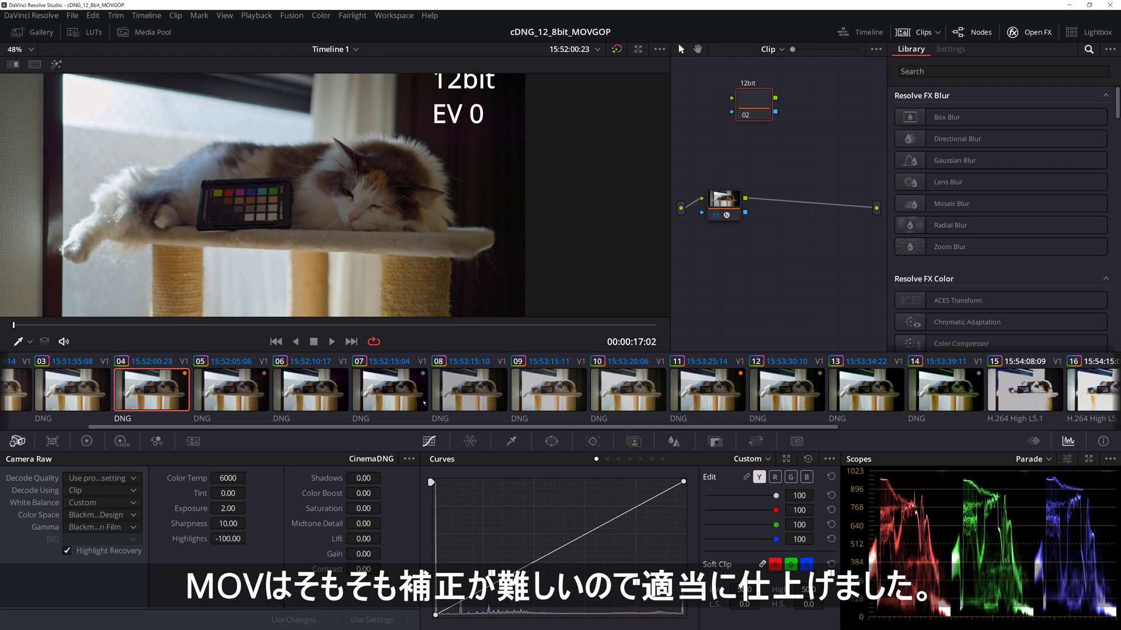
{"action": "left_click", "coordinate": [380, 390]}
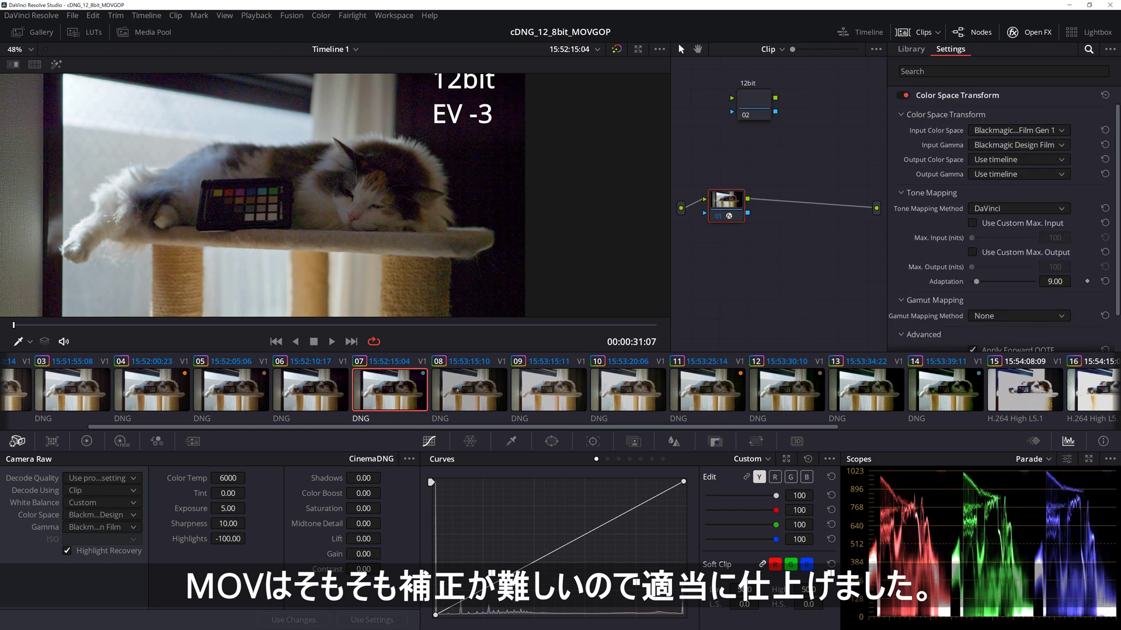
{"action": "key", "text": "Down"}
{"action": "key", "text": "Down"}
{"action": "key", "text": "Down"}
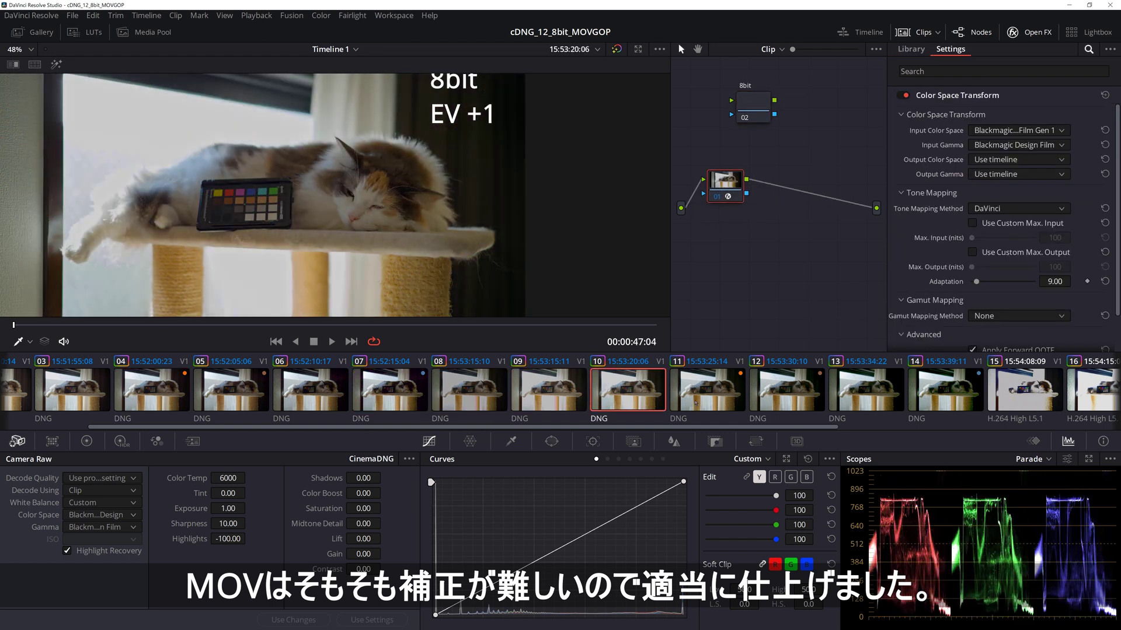
{"action": "key", "text": "Down"}
{"action": "key", "text": "Down"}
{"action": "key", "text": "Down"}
{"action": "key", "text": "Down"}
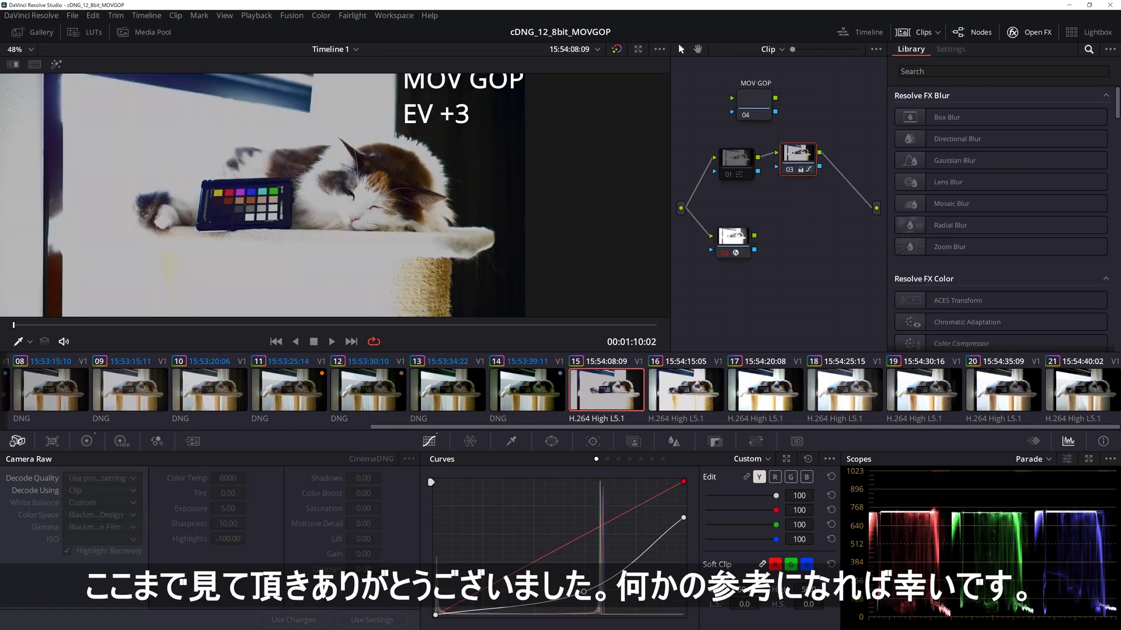
- Review MOV GOP clips 17–21, from EV +1 down to EV -3
{"action": "left_click", "coordinate": [739, 397]}
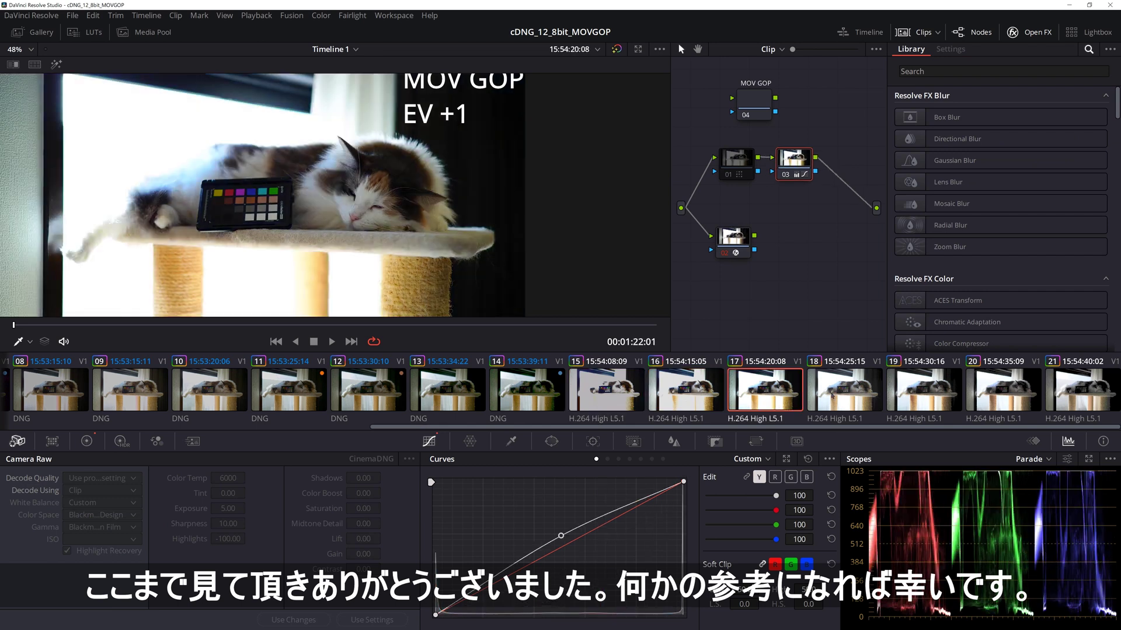
{"action": "left_click", "coordinate": [852, 396]}
{"action": "left_click", "coordinate": [928, 392]}
{"action": "left_click", "coordinate": [997, 390]}
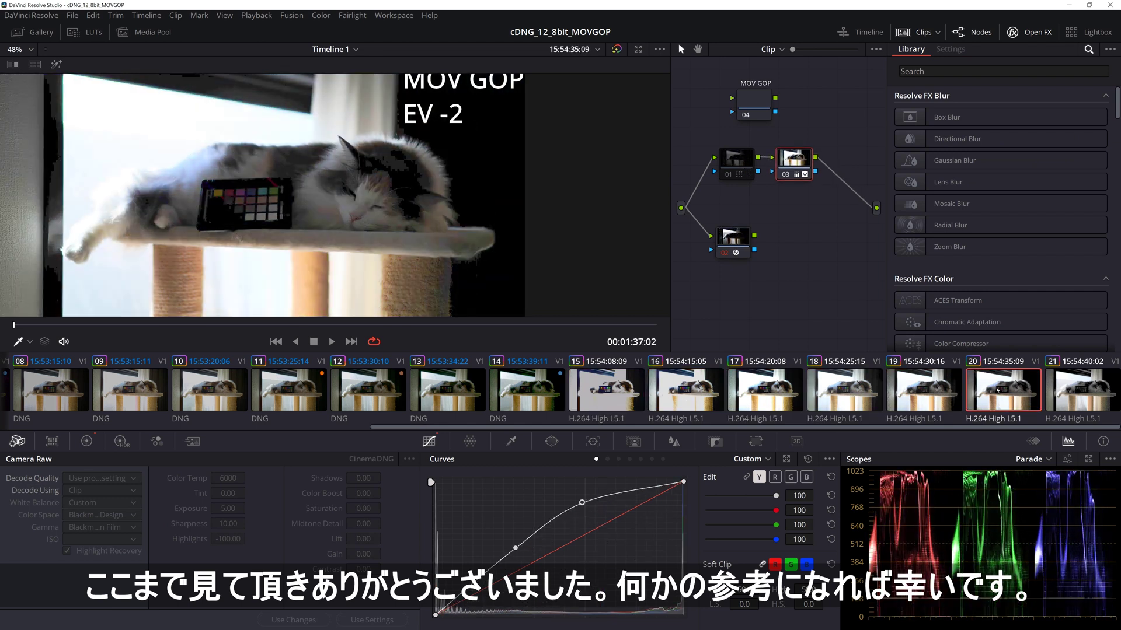
{"action": "left_click", "coordinate": [1054, 384]}
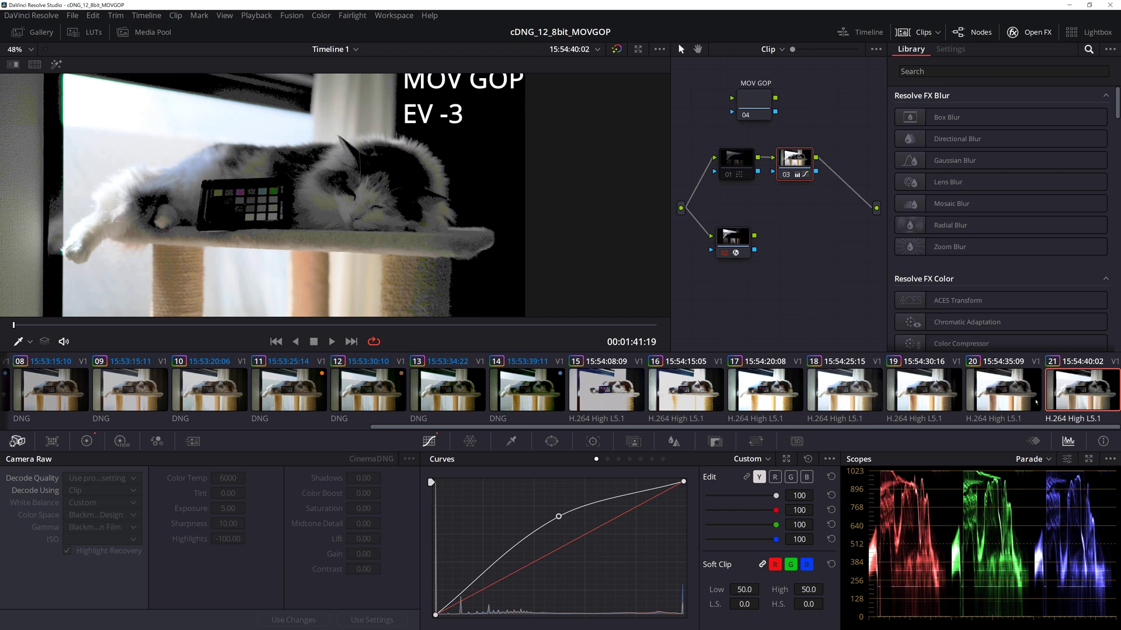